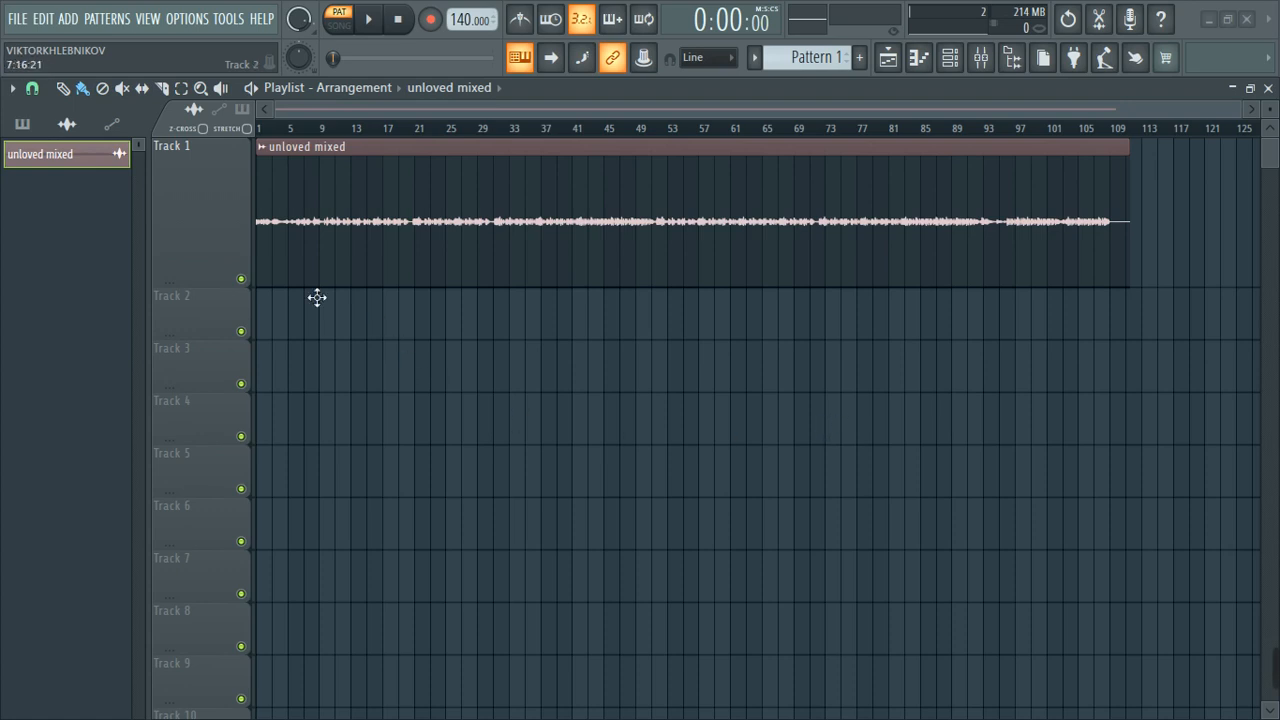
Detect the tempo of the unloved mixed clip in the 75 to 150 range and set the project tempo to 109 BPM
{"action": "left_click_drag", "start_coordinate": [221, 298], "coordinate": [221, 370]}
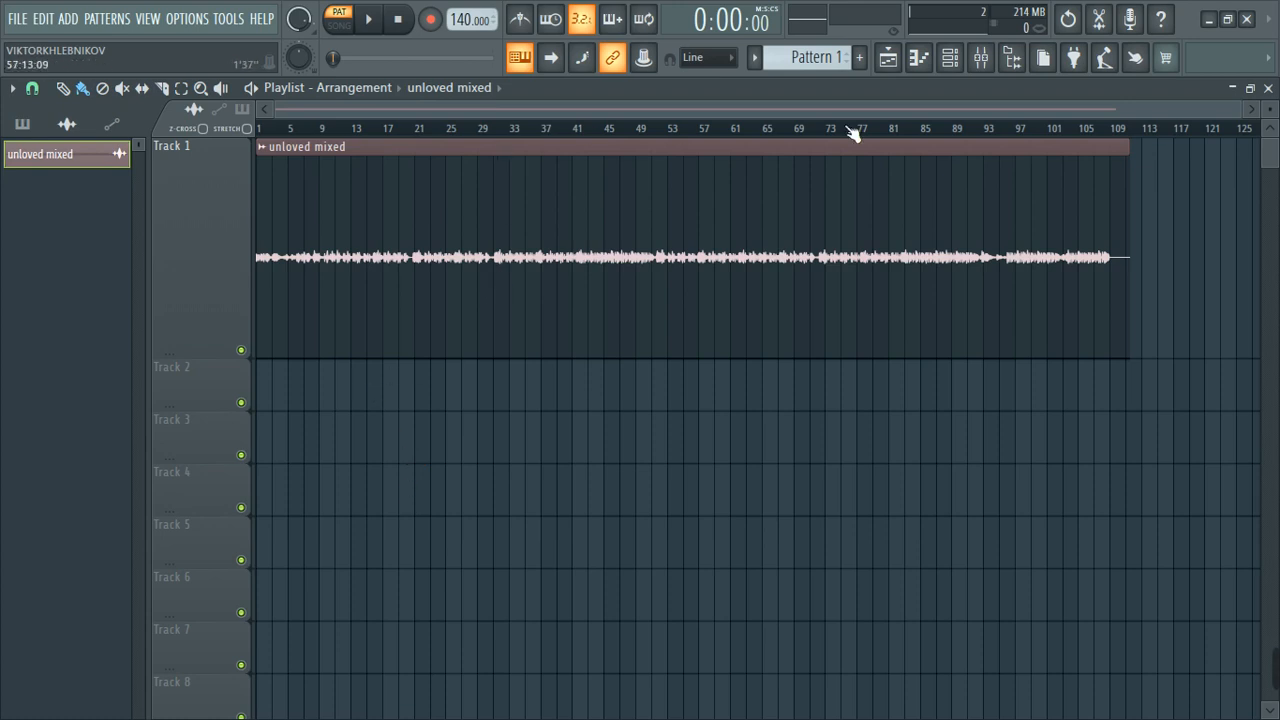
{"action": "left_click_drag", "start_coordinate": [1250, 115], "coordinate": [1268, 90]}
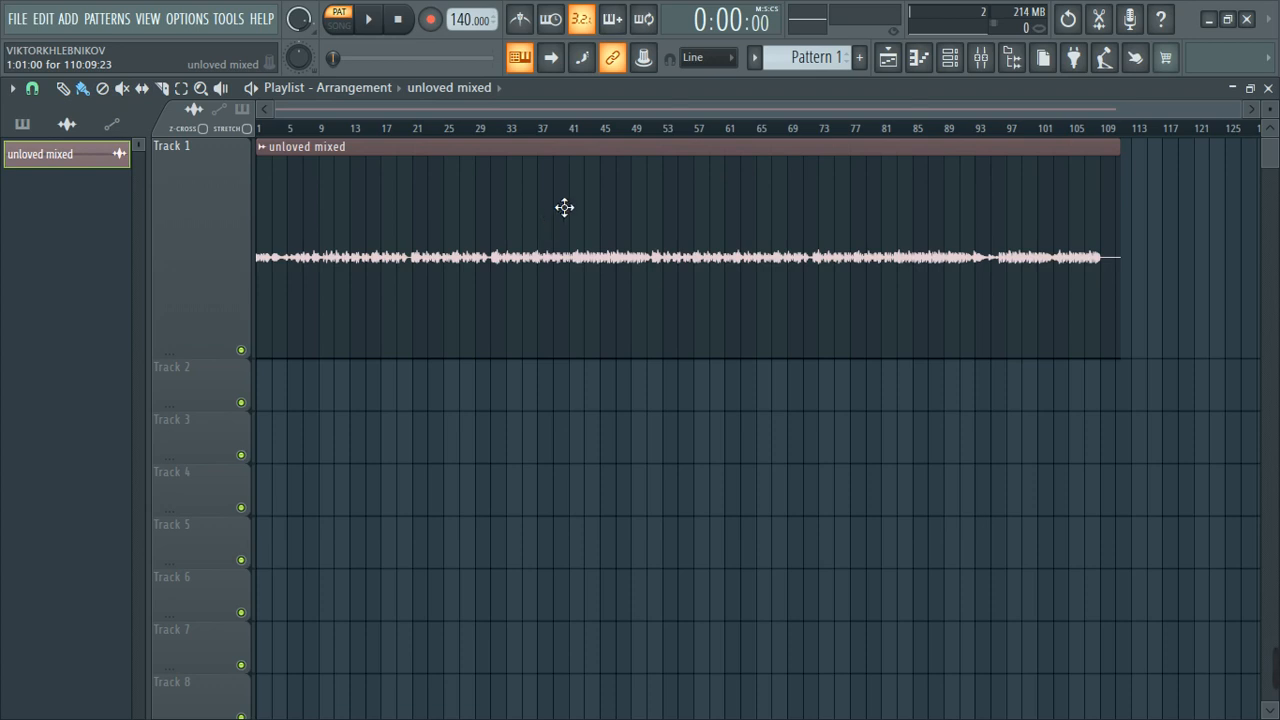
{"action": "double_click", "coordinate": [358, 197]}
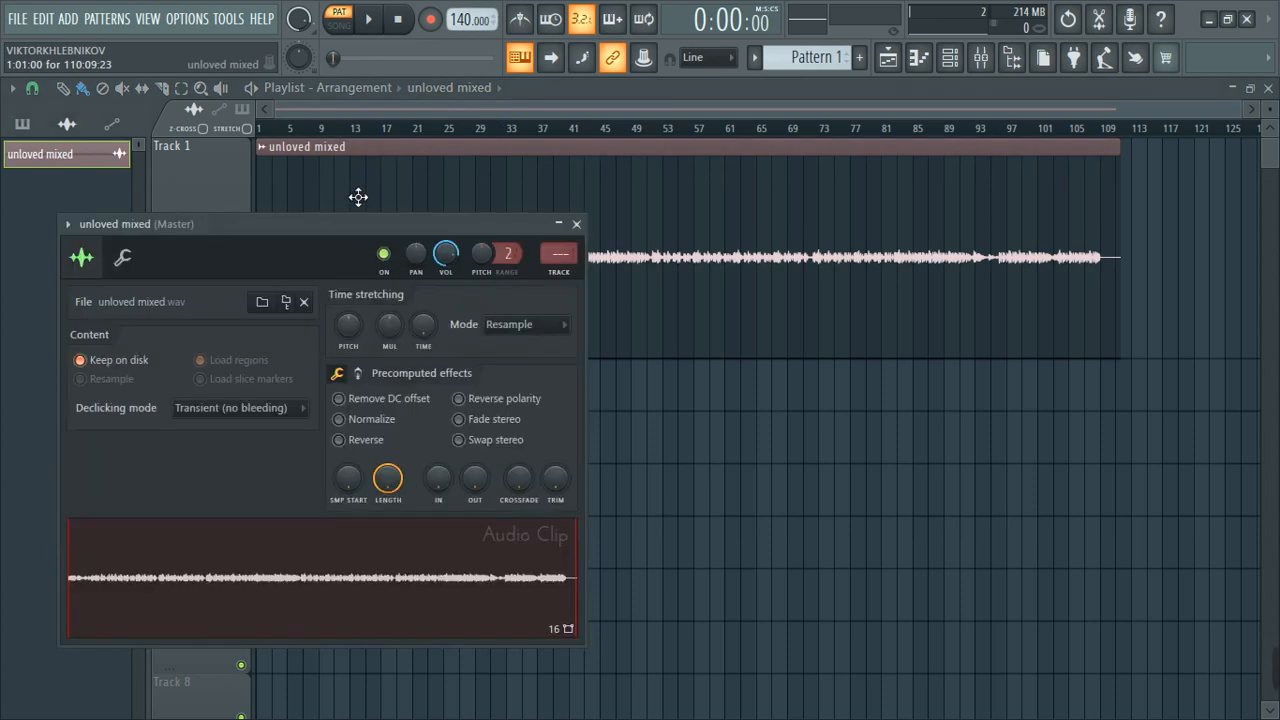
{"action": "right_click", "coordinate": [384, 580]}
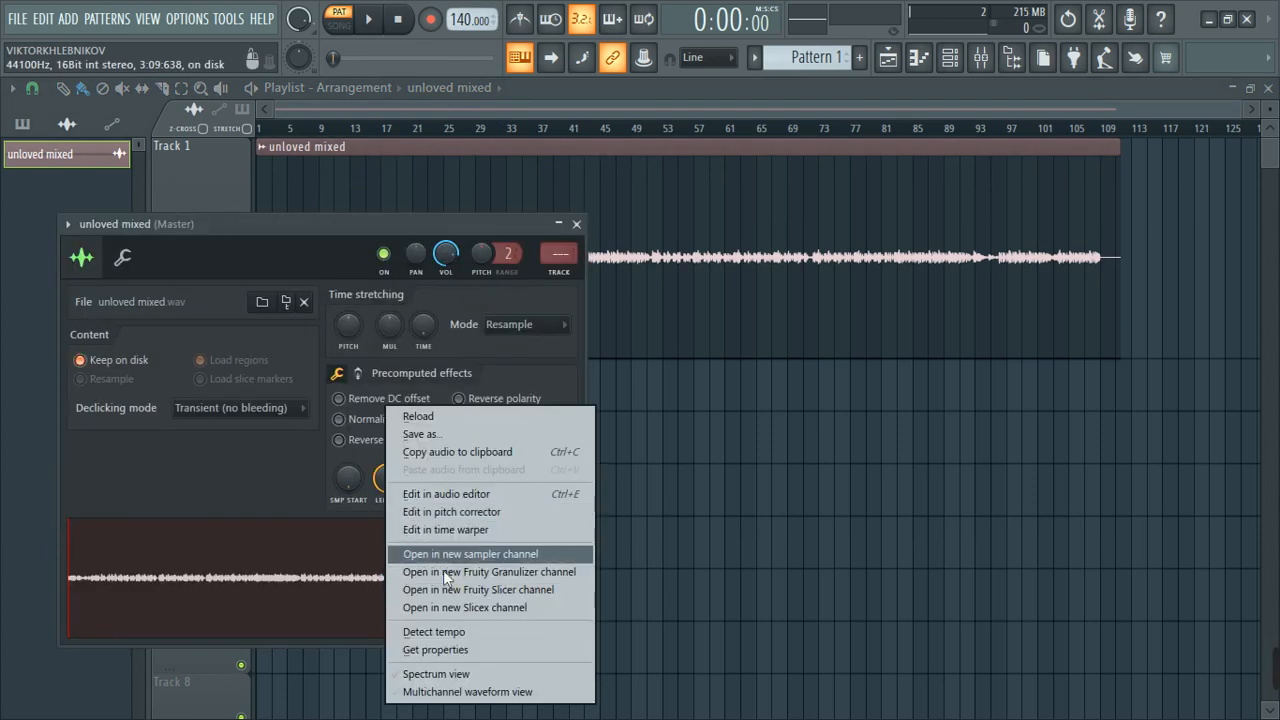
{"action": "left_click", "coordinate": [440, 632]}
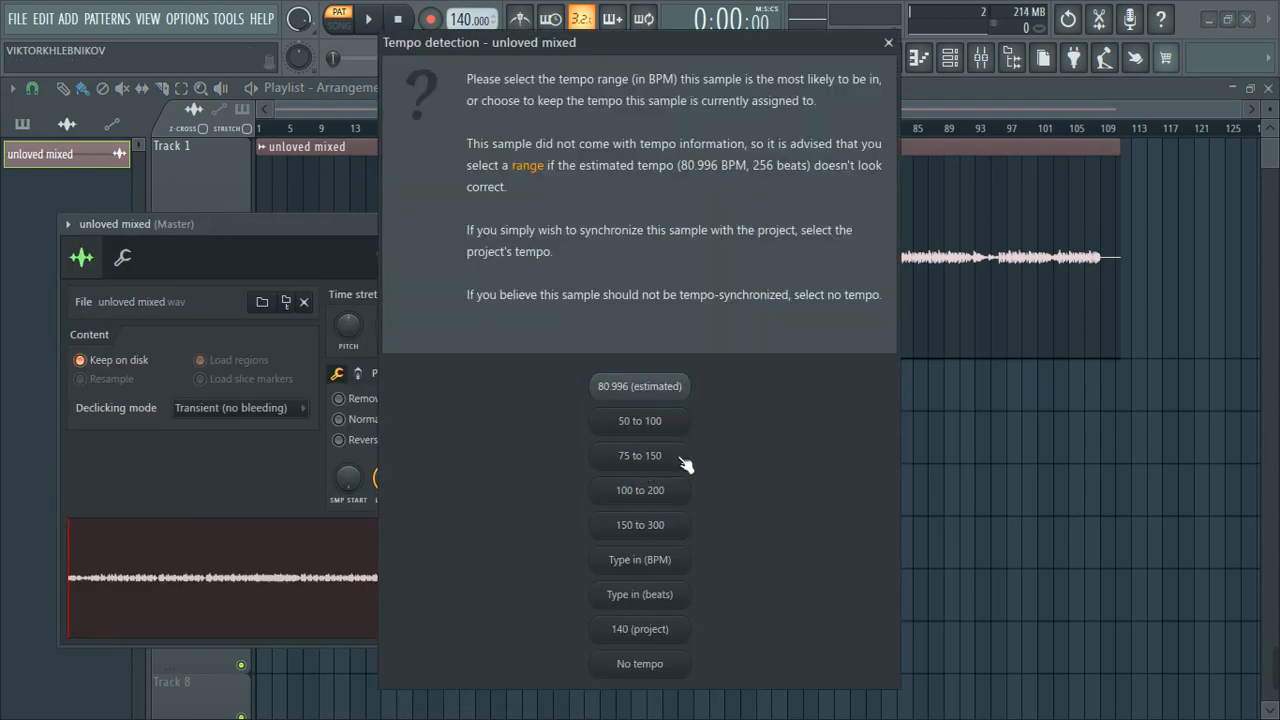
{"action": "left_click", "coordinate": [645, 464]}
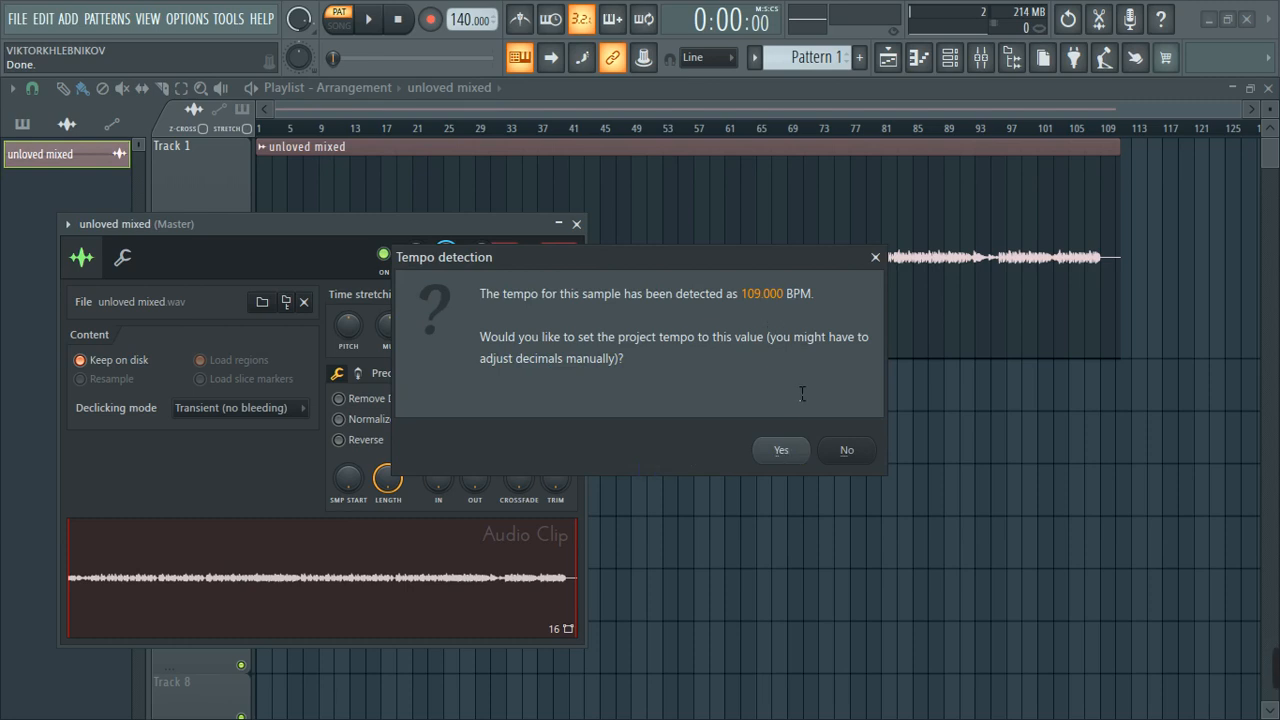
{"action": "left_click", "coordinate": [797, 451]}
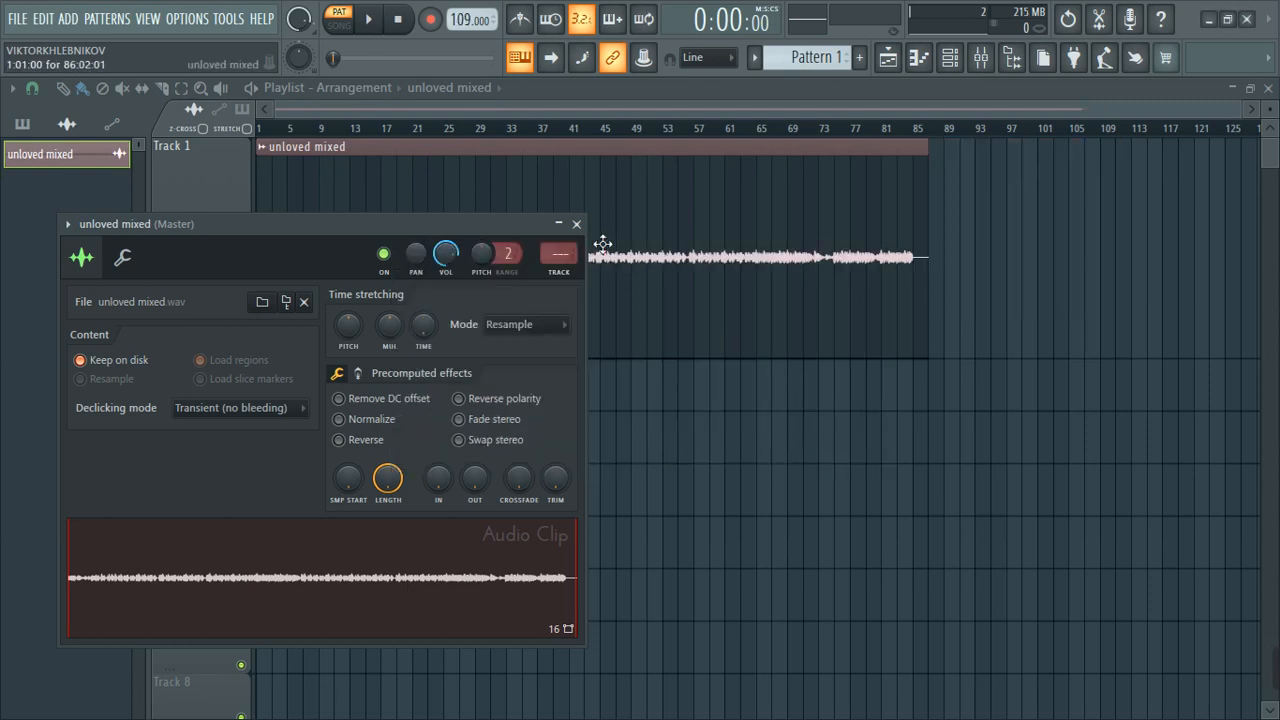
{"action": "left_click", "coordinate": [576, 224]}
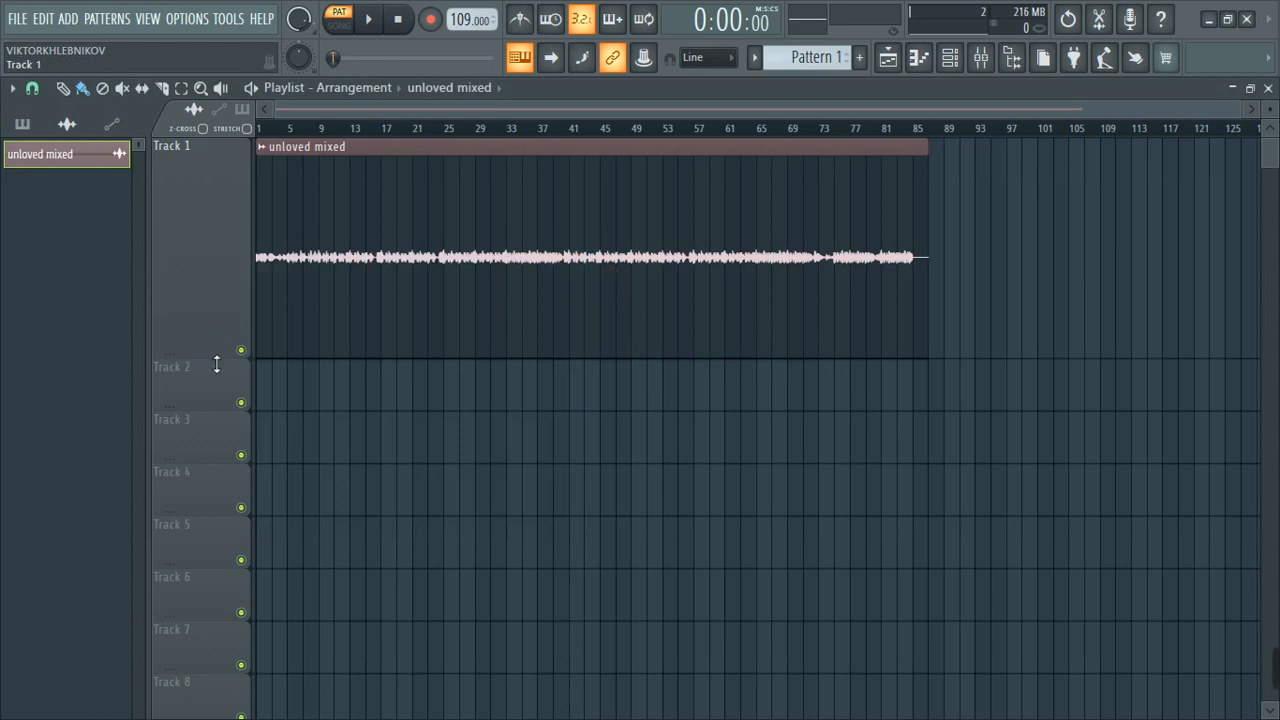
Switch playback to Song mode, listen to the opening of the clip with Track 1 enlarged, and stop
{"action": "left_click_drag", "start_coordinate": [216, 364], "coordinate": [246, 313]}
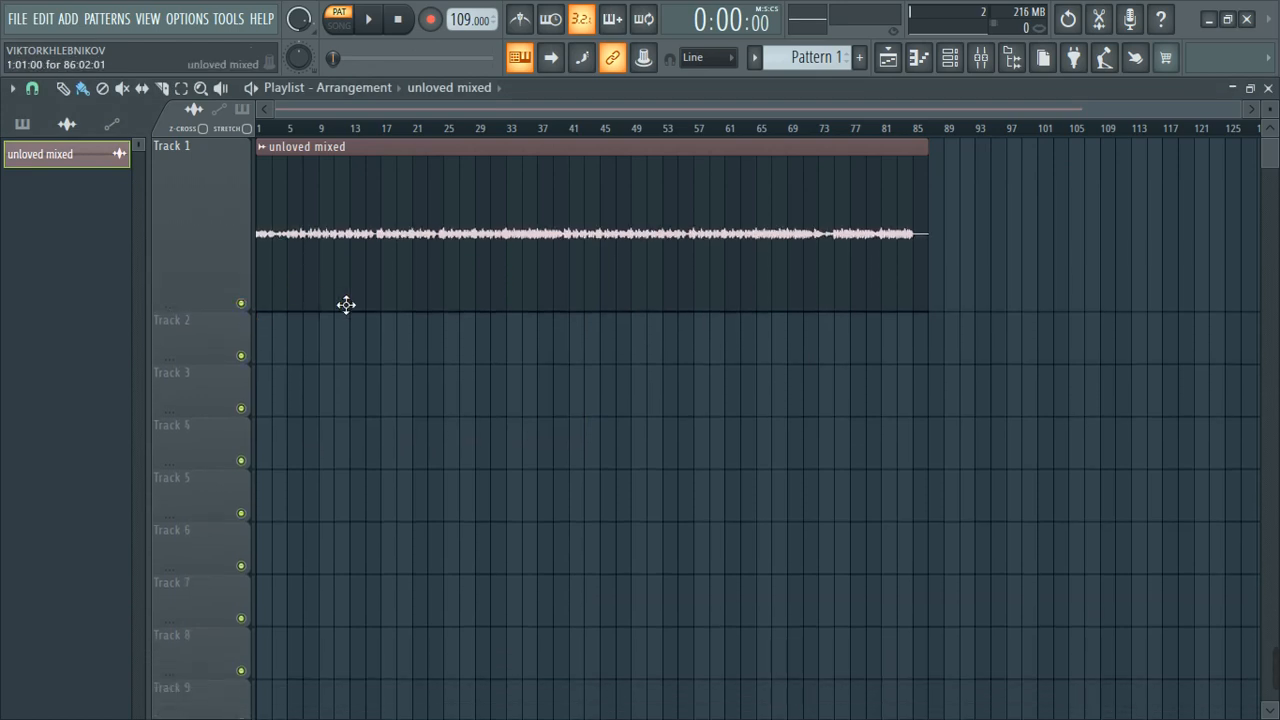
{"action": "scroll", "coordinate": [985, 238], "scroll_direction": "up", "scroll_amount": 3}
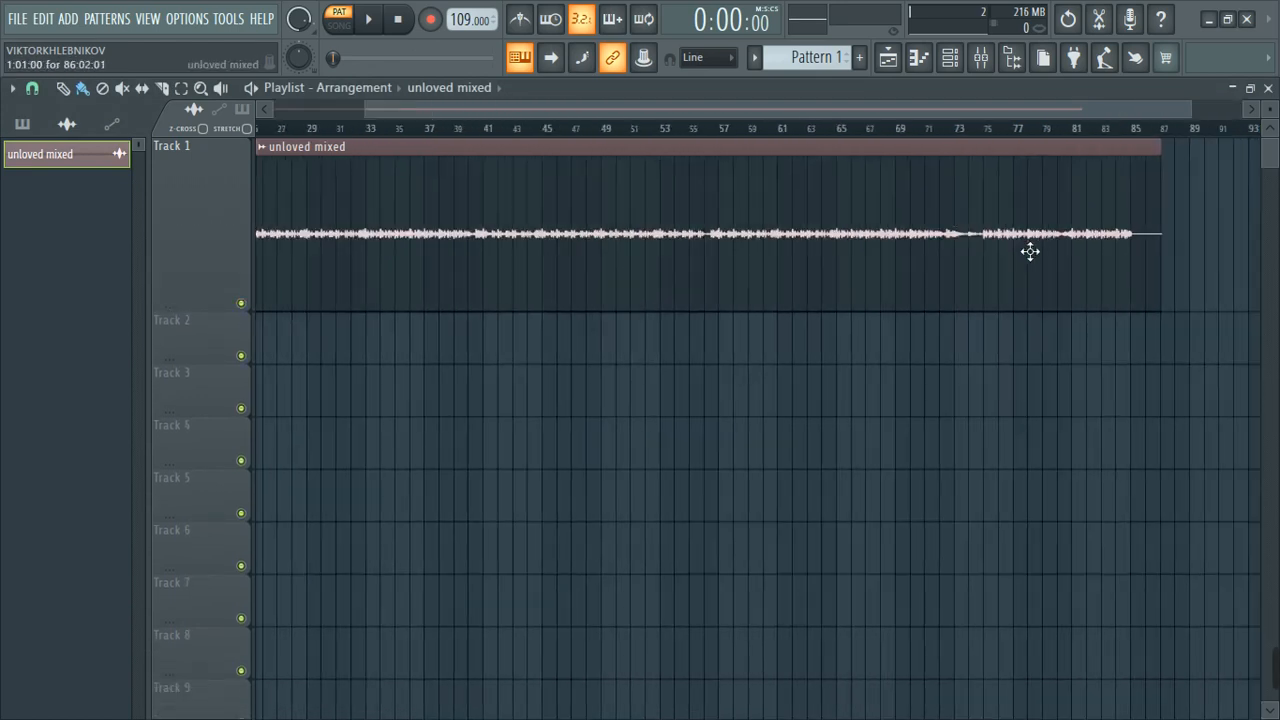
{"action": "scroll", "coordinate": [1030, 251], "scroll_direction": "down", "scroll_amount": 2}
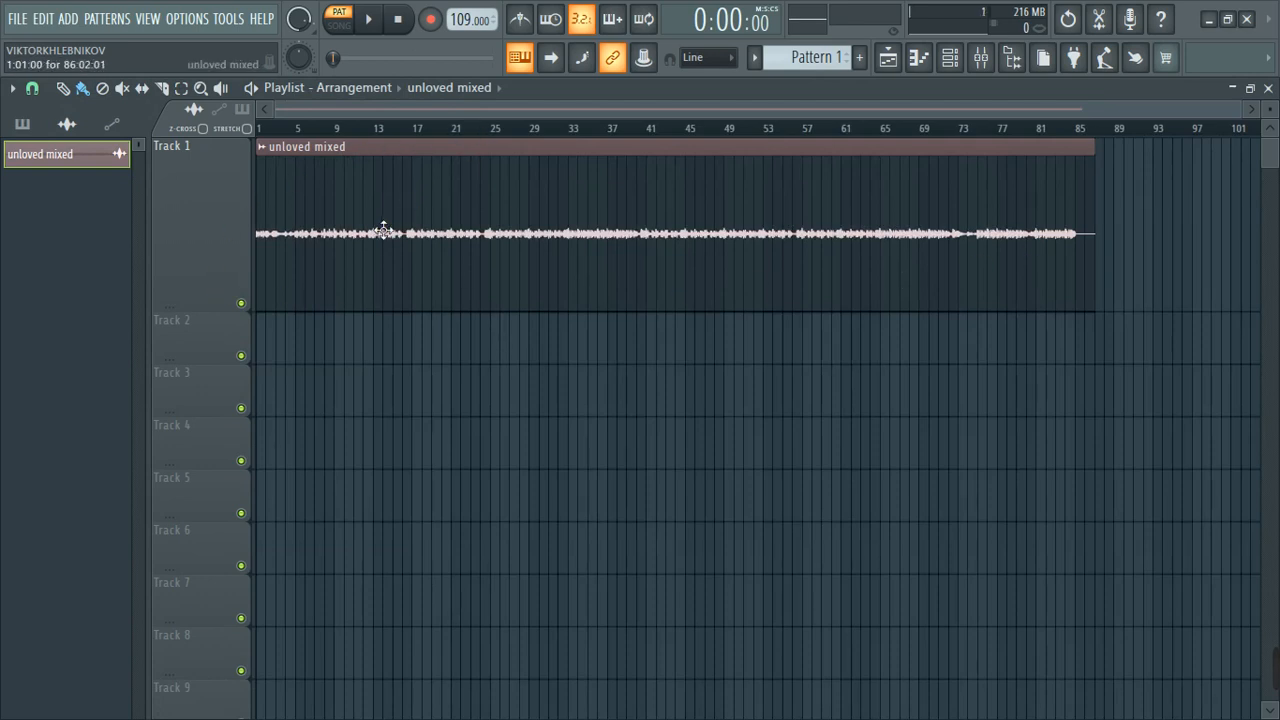
{"action": "left_click", "coordinate": [339, 24]}
{"action": "key", "text": "space"}
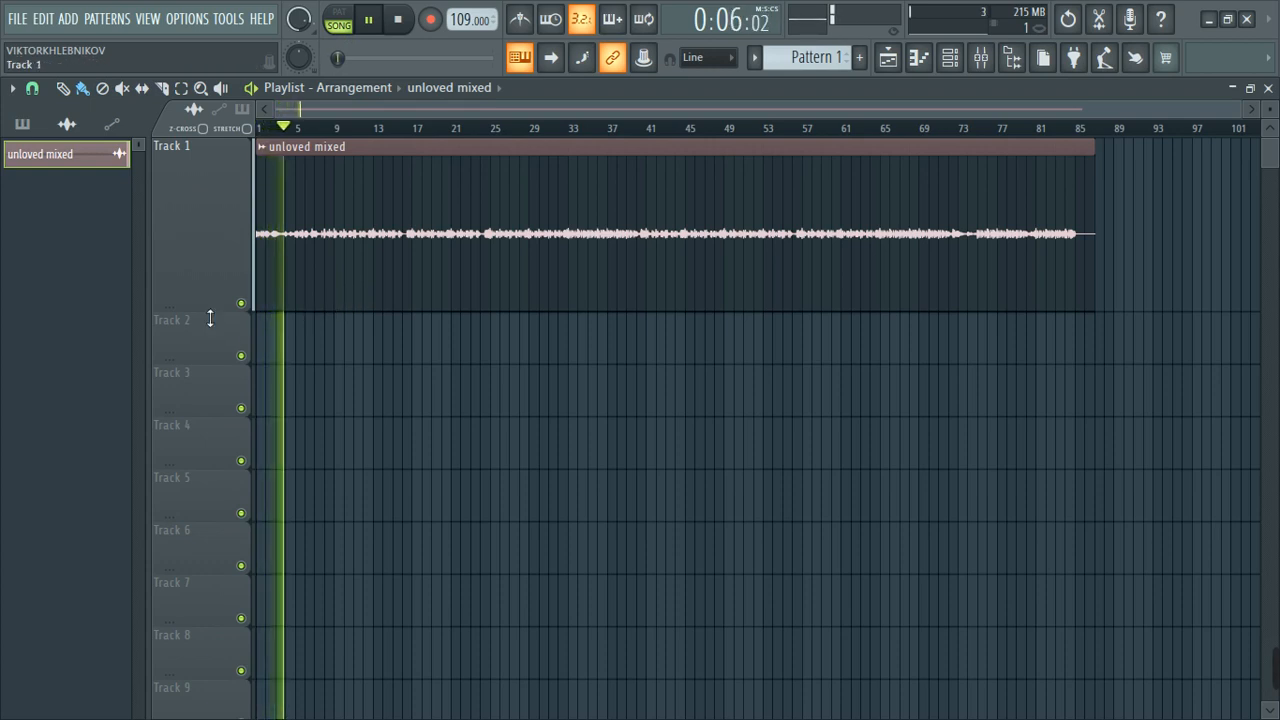
{"action": "left_click_drag", "start_coordinate": [210, 318], "coordinate": [224, 478]}
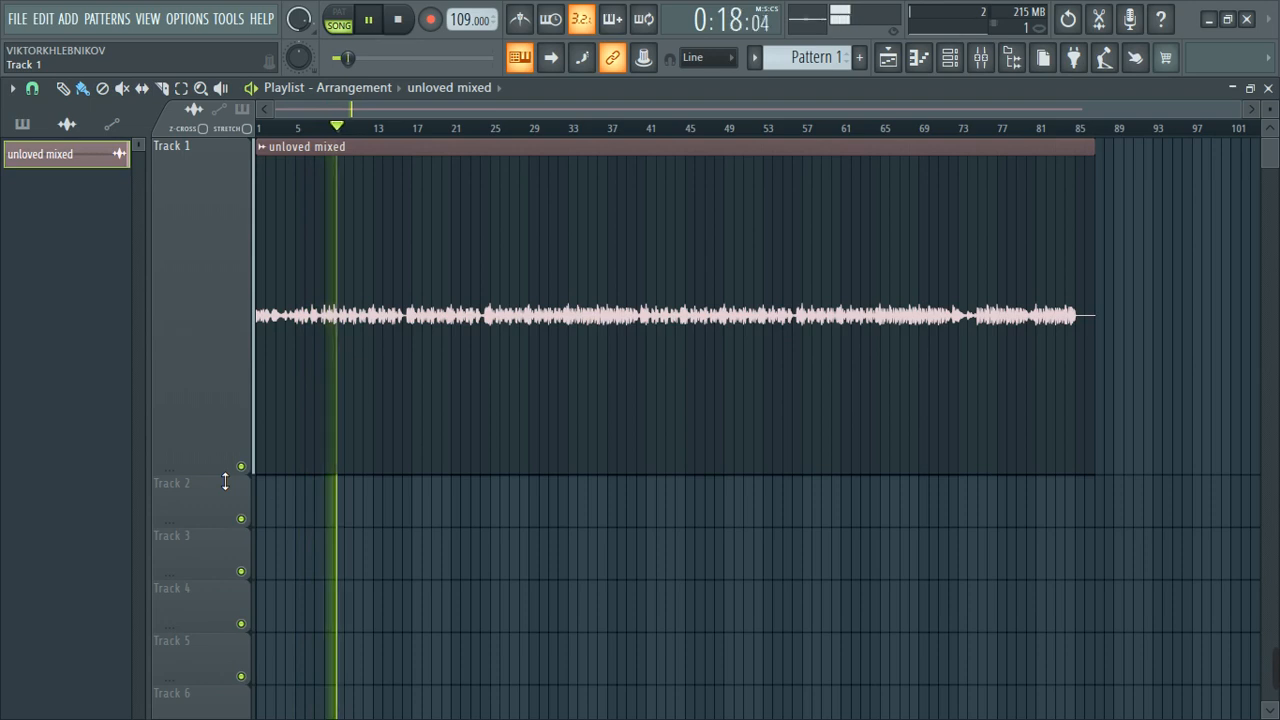
{"action": "scroll", "coordinate": [420, 452], "scroll_direction": "up", "scroll_amount": 2}
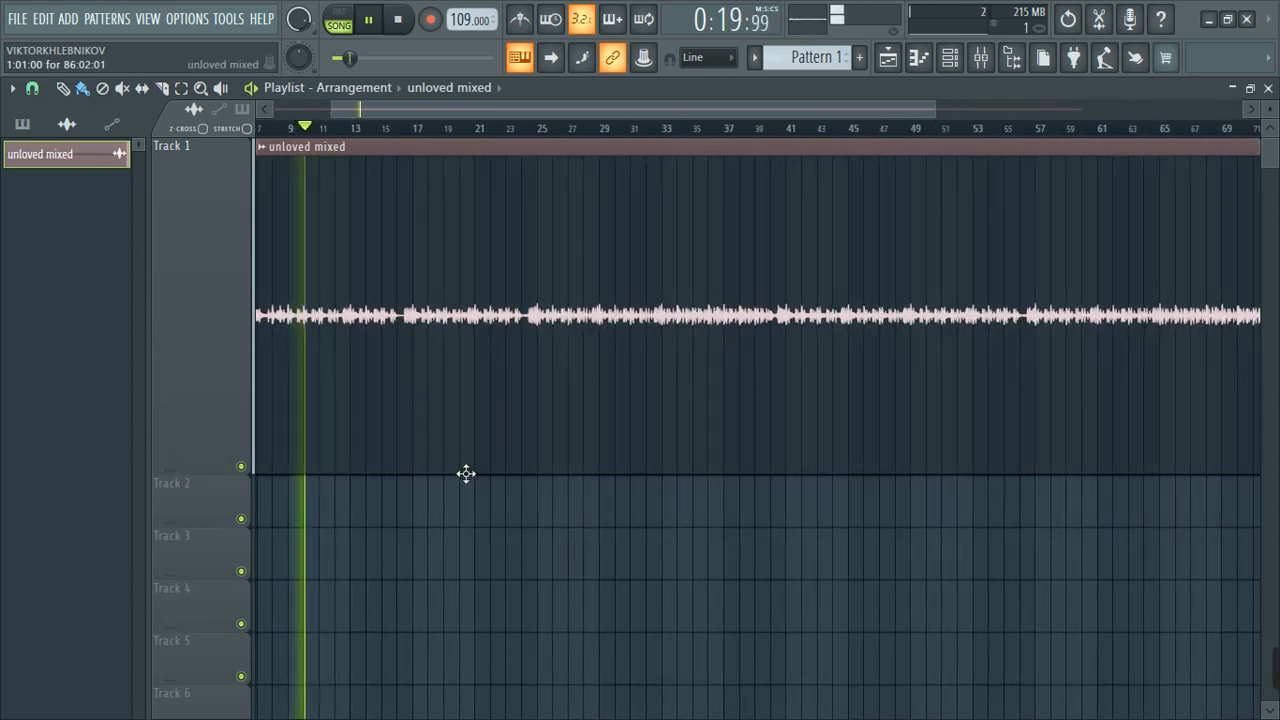
{"action": "key", "text": "space"}
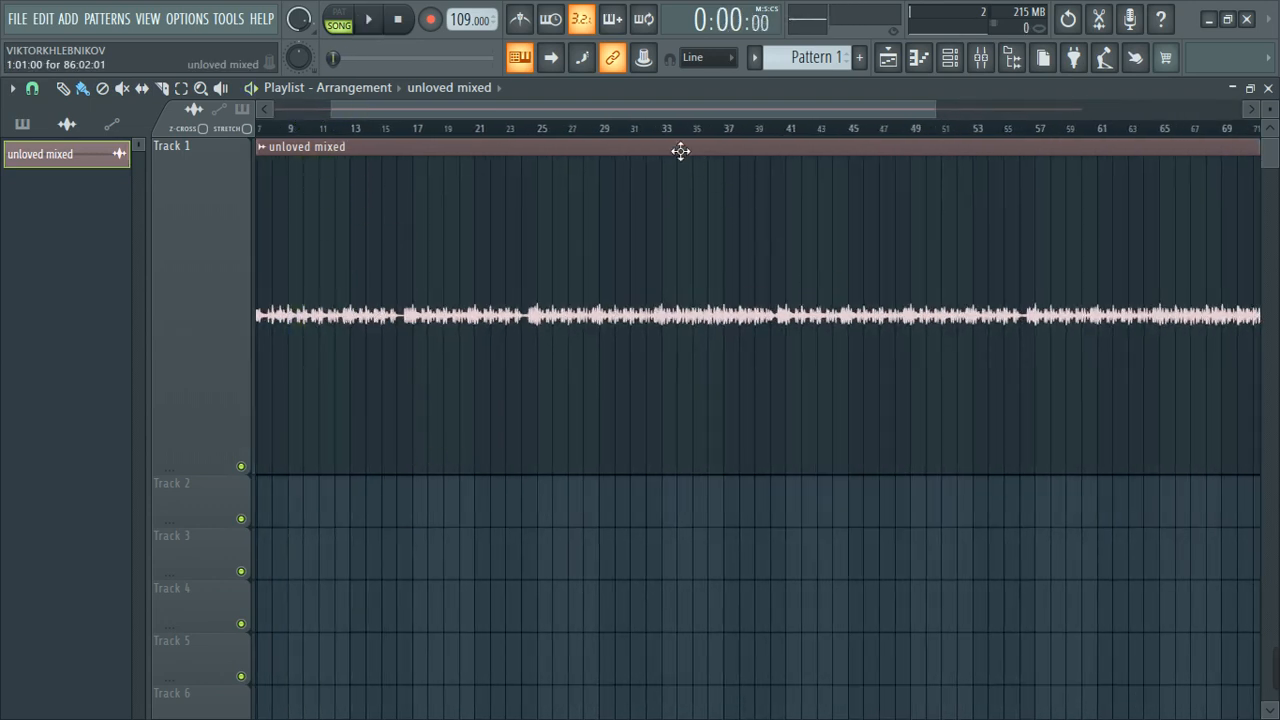
Play the quiet unloved mixed clip from bar 33 for a few bars to judge its loudness, and stop
{"action": "left_click", "coordinate": [668, 128]}
{"action": "key", "text": "space"}
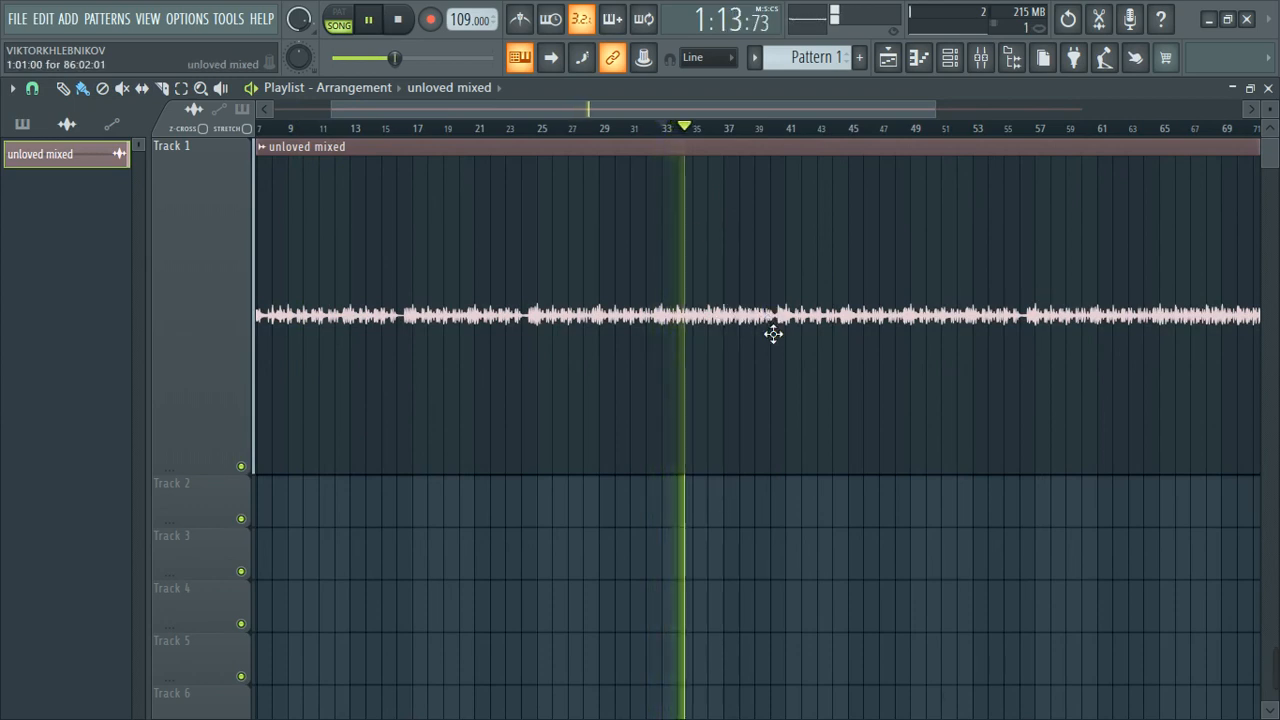
{"action": "scroll", "coordinate": [680, 347], "scroll_direction": "down", "scroll_amount": 1}
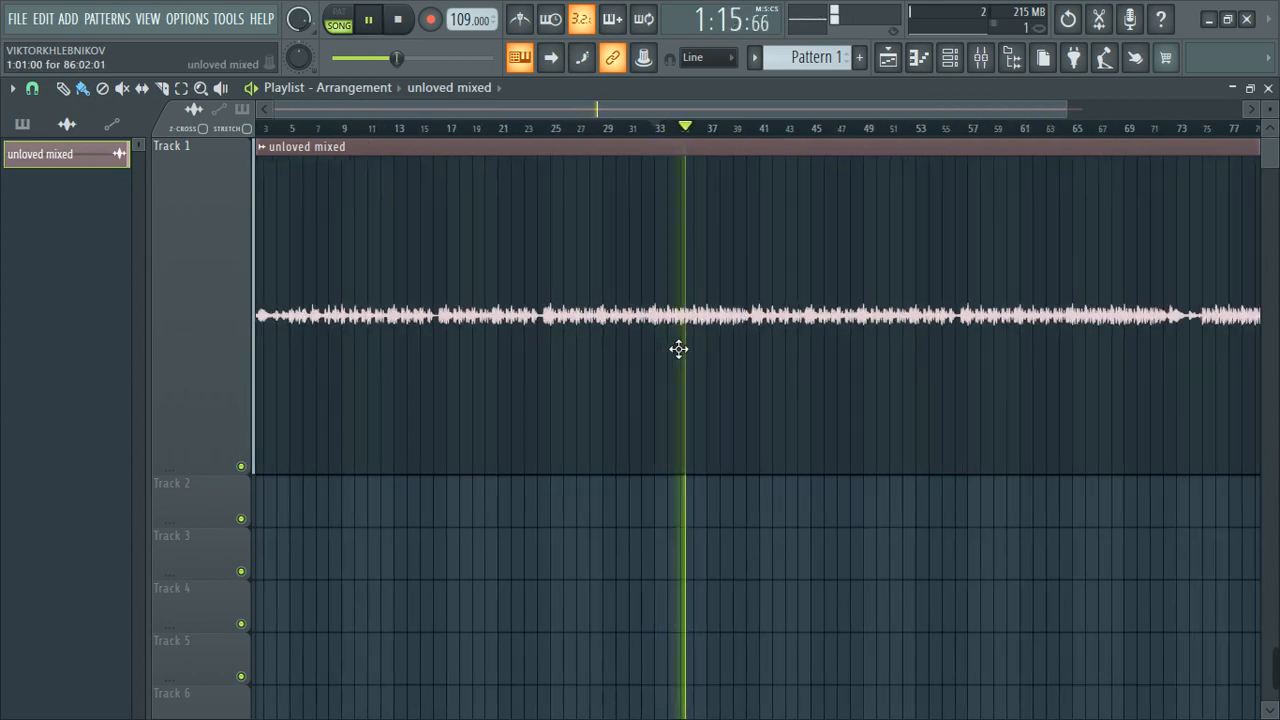
{"action": "scroll", "coordinate": [679, 348], "scroll_direction": "up", "scroll_amount": 4}
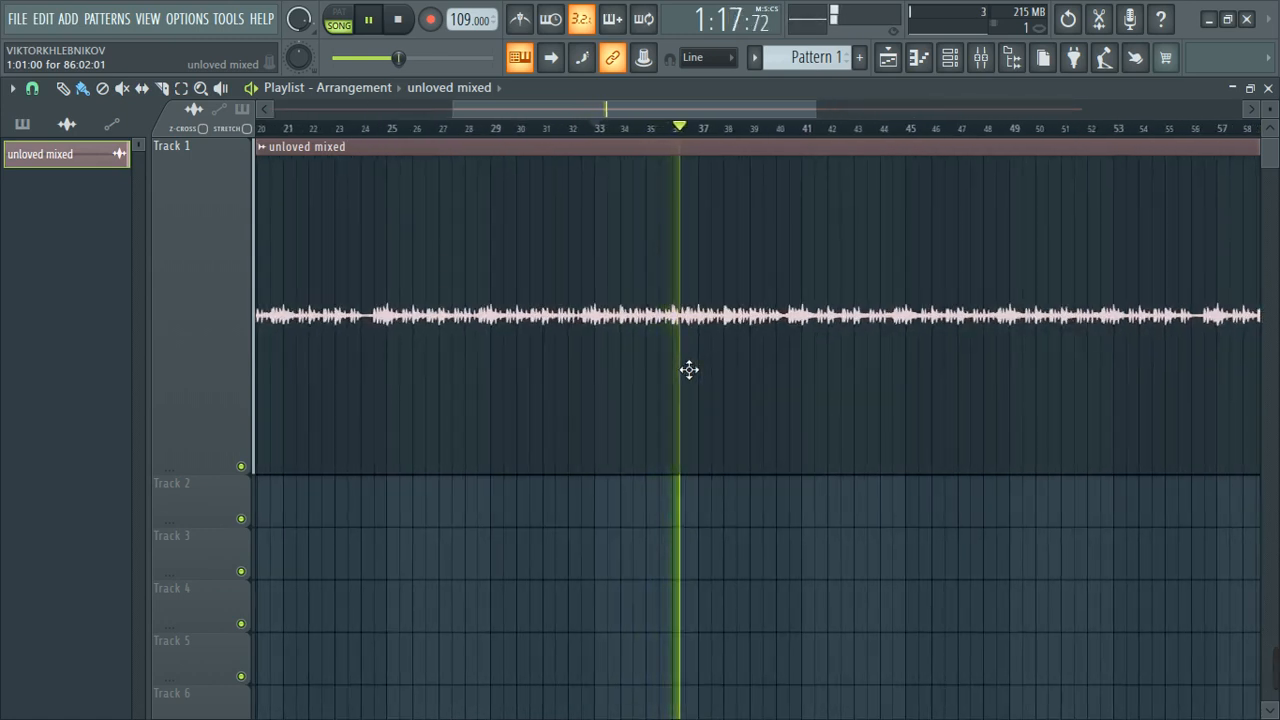
{"action": "scroll", "coordinate": [691, 374], "scroll_direction": "down", "scroll_amount": 1}
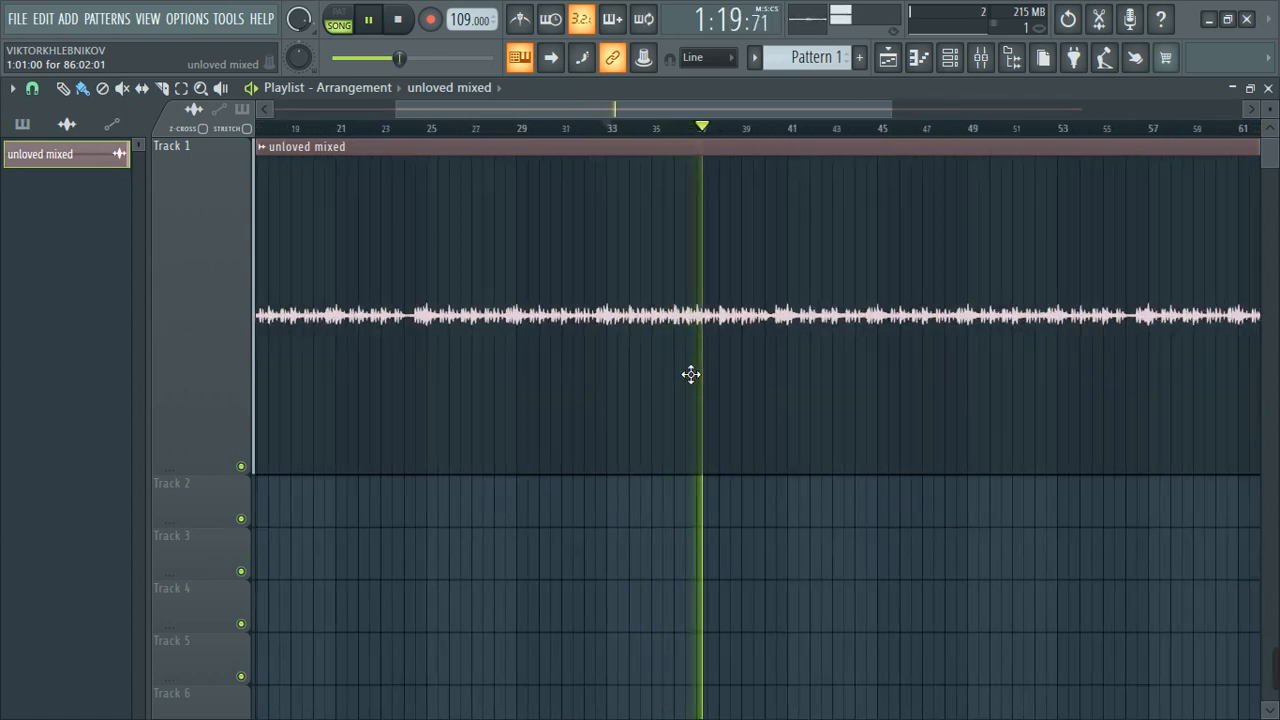
{"action": "key", "text": "space"}
{"action": "scroll", "coordinate": [689, 368], "scroll_direction": "down", "scroll_amount": 5}
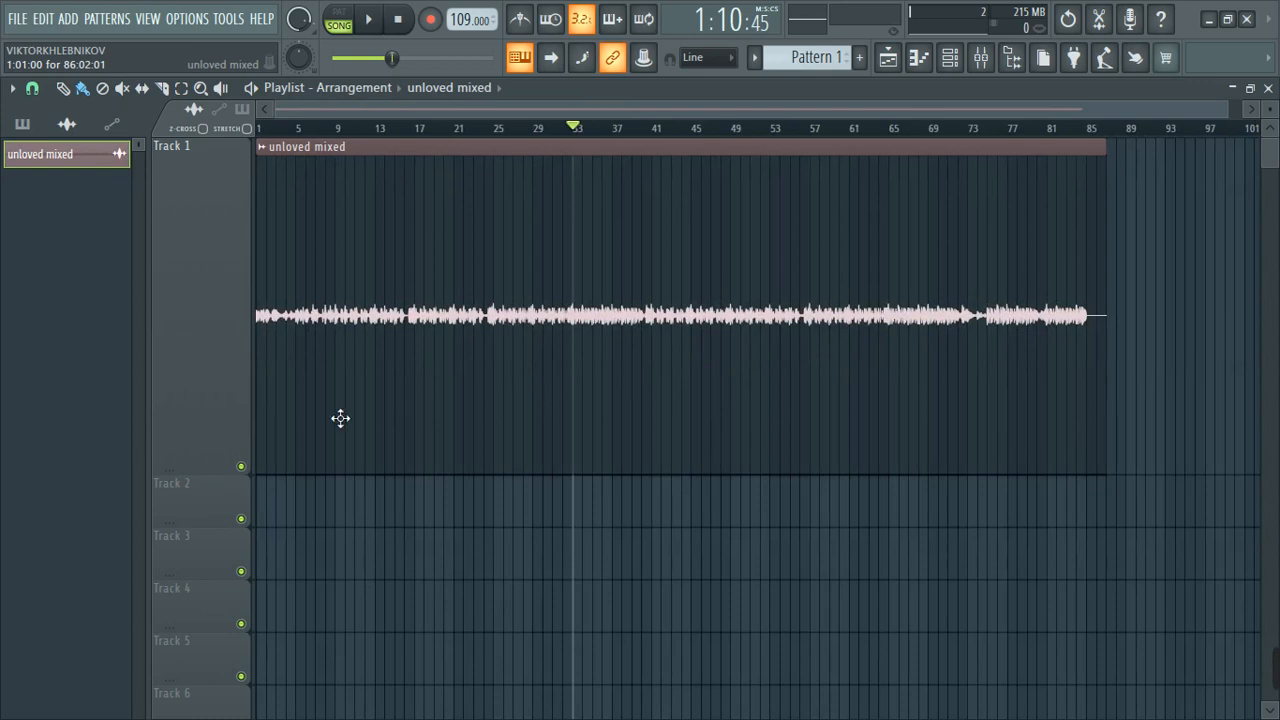
Enable Normalize in the precomputed effects of the unloved mixed clip and close its channel settings
{"action": "left_click_drag", "start_coordinate": [220, 471], "coordinate": [220, 420]}
{"action": "left_click", "coordinate": [702, 247]}
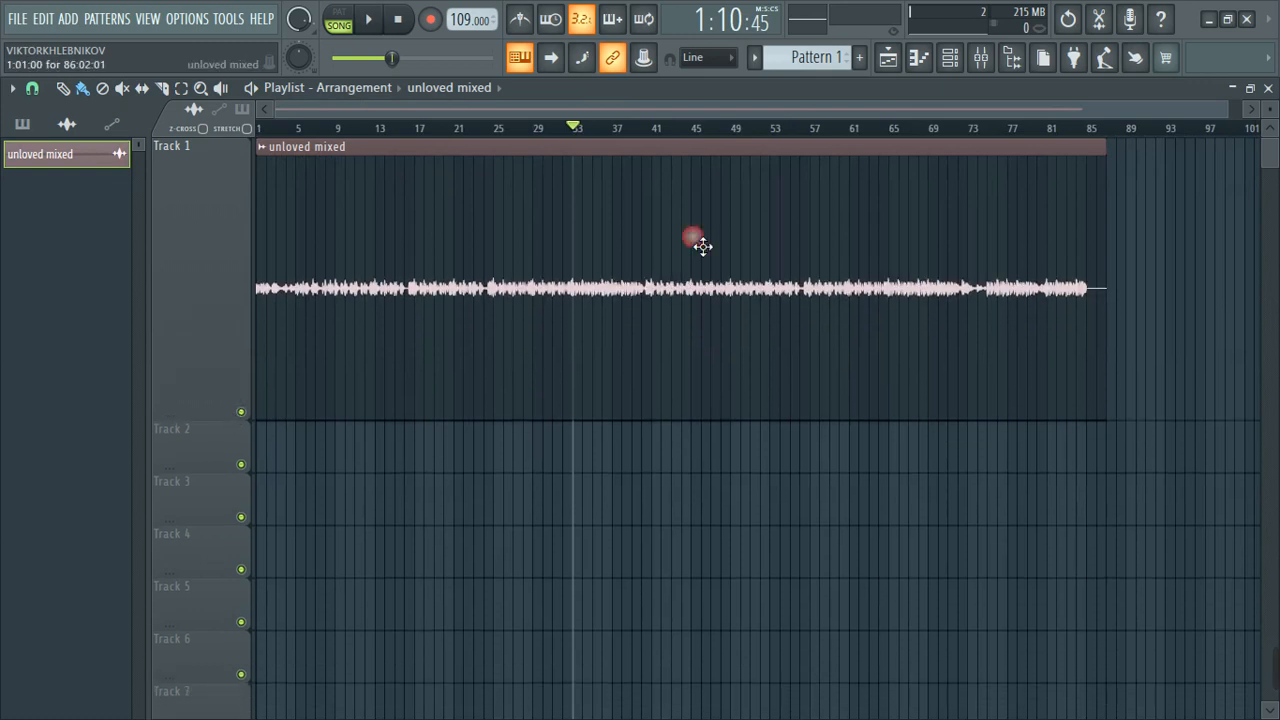
{"action": "double_click", "coordinate": [702, 247]}
{"action": "left_click", "coordinate": [341, 420]}
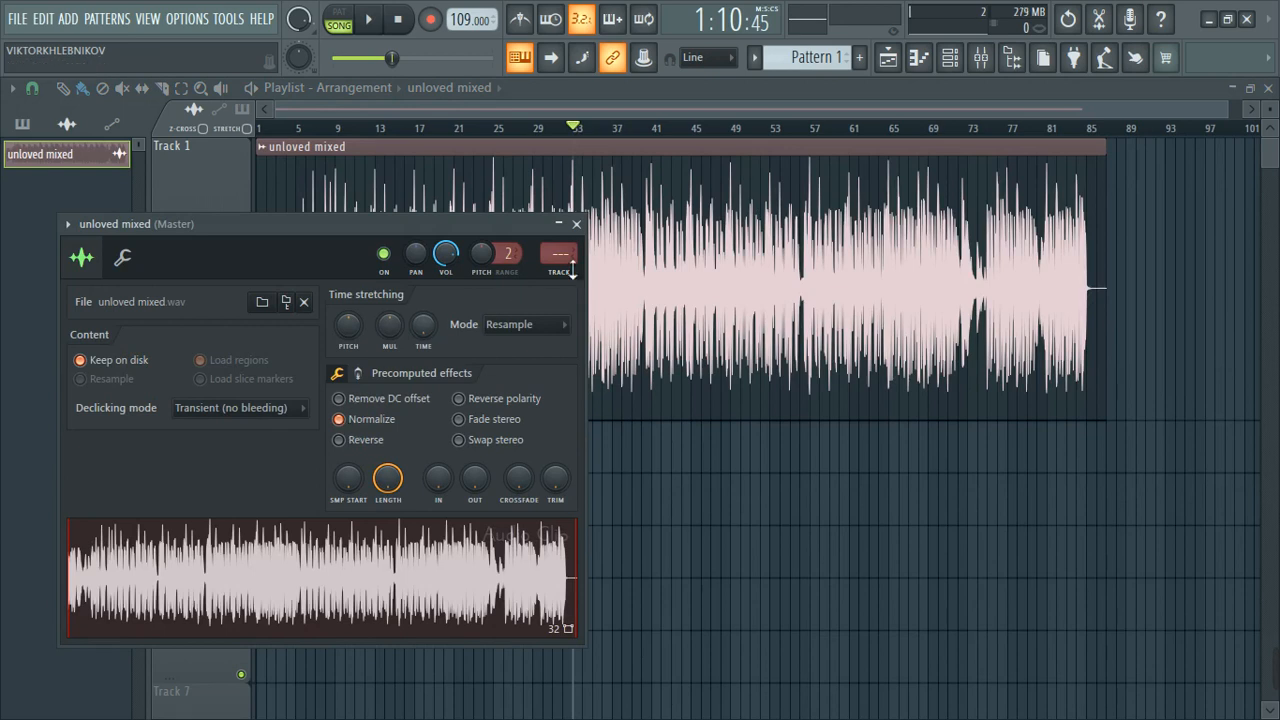
{"action": "left_click", "coordinate": [576, 224]}
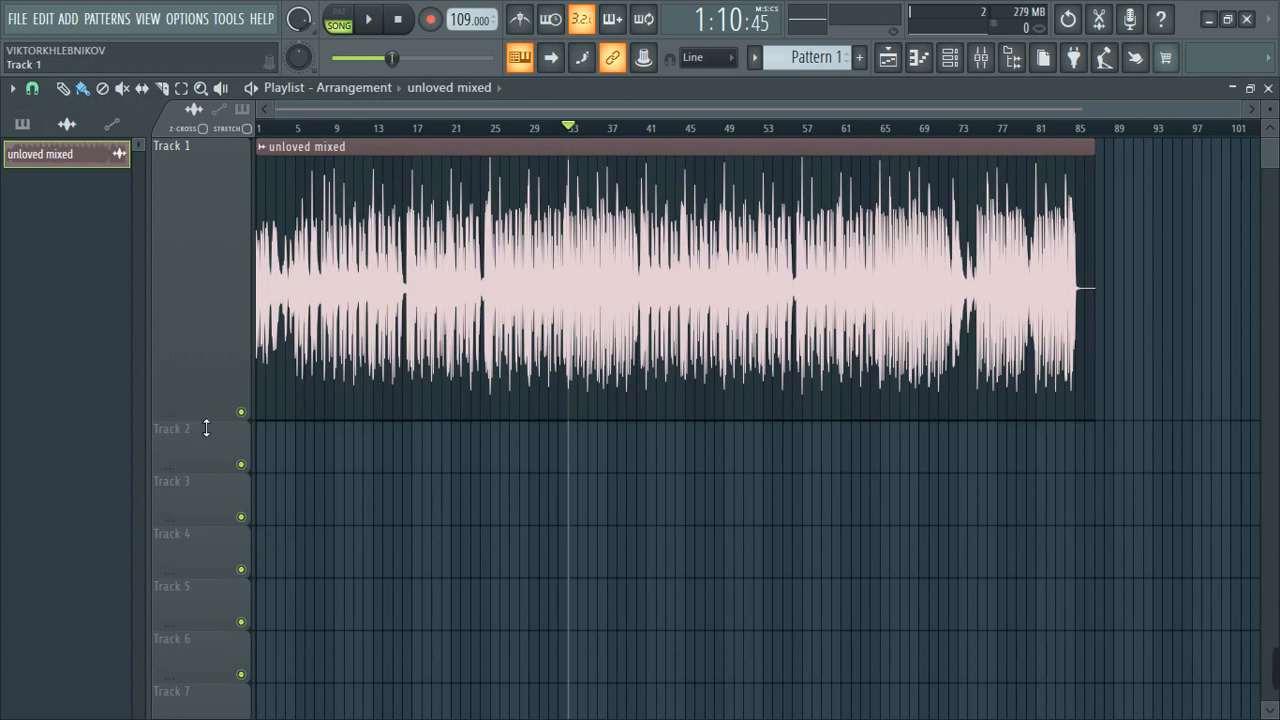
Reduce Track 1's height and listen to the normalized clip from bar 33
{"action": "left_click_drag", "start_coordinate": [206, 421], "coordinate": [236, 273]}
{"action": "key", "text": "space"}
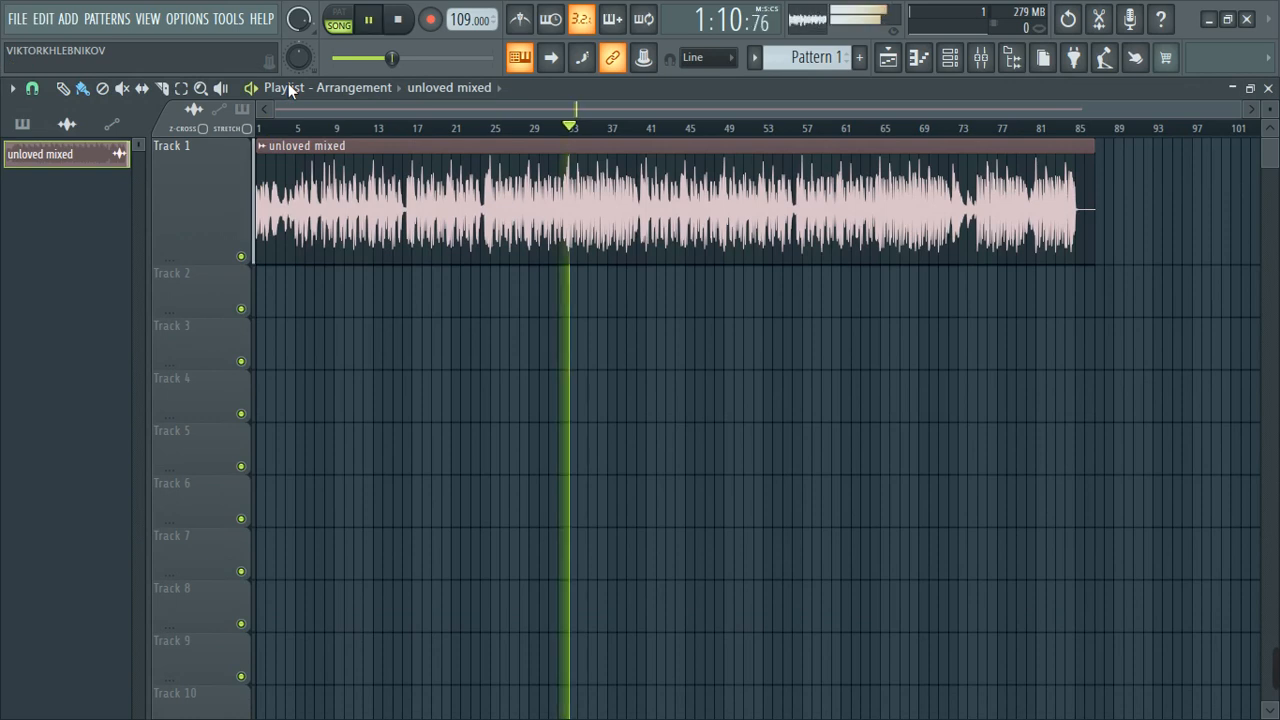
{"action": "key", "text": "space"}
{"action": "key", "text": "space"}
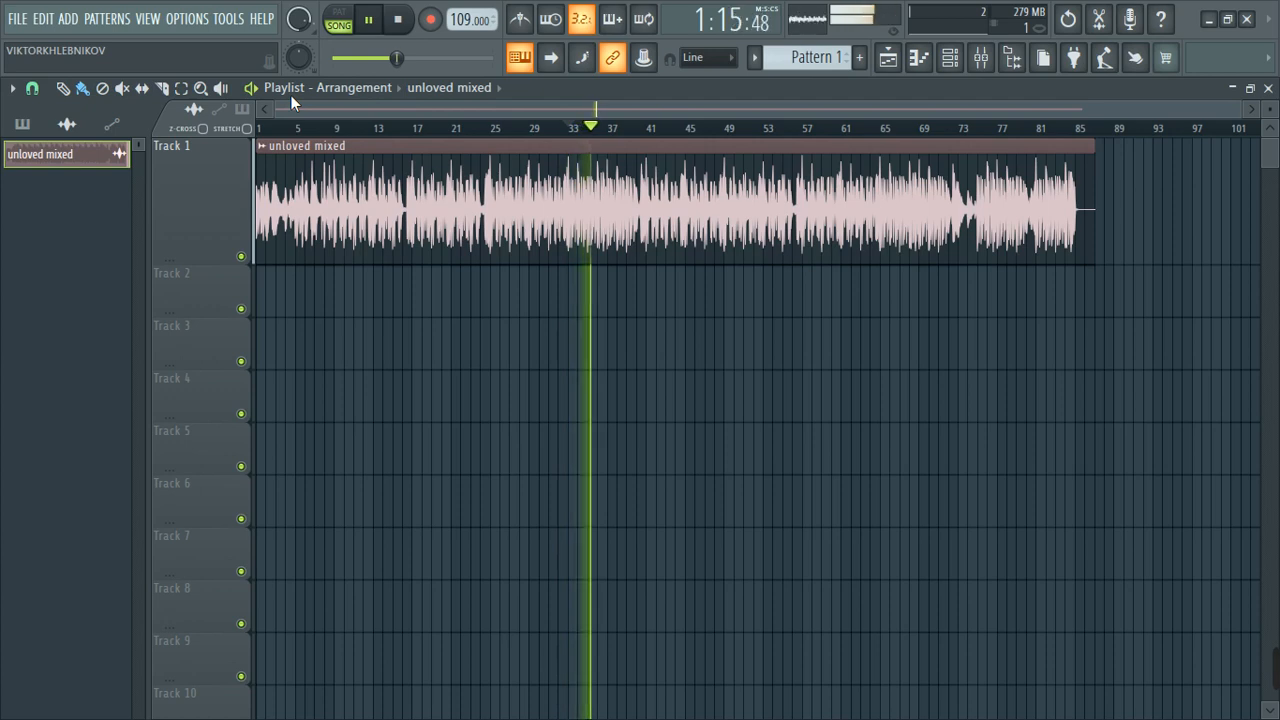
{"action": "key", "text": "space"}
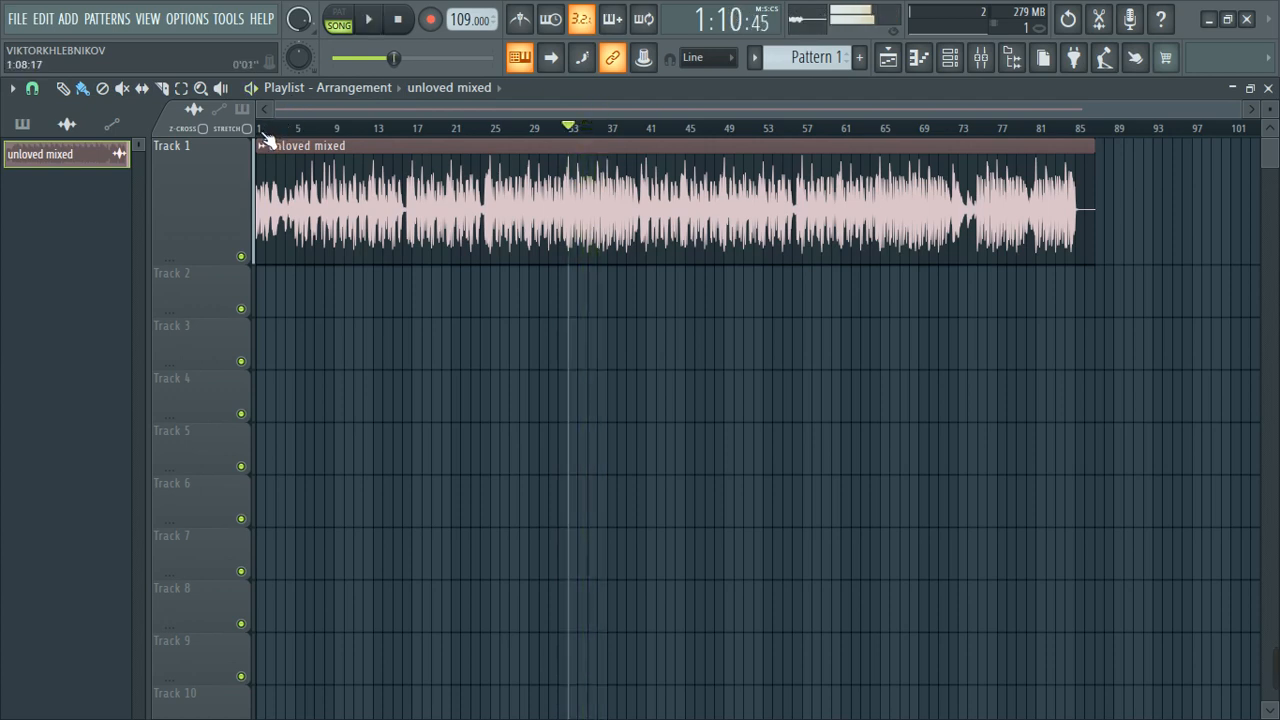
{"action": "scroll", "coordinate": [585, 339], "scroll_direction": "up", "scroll_amount": 3}
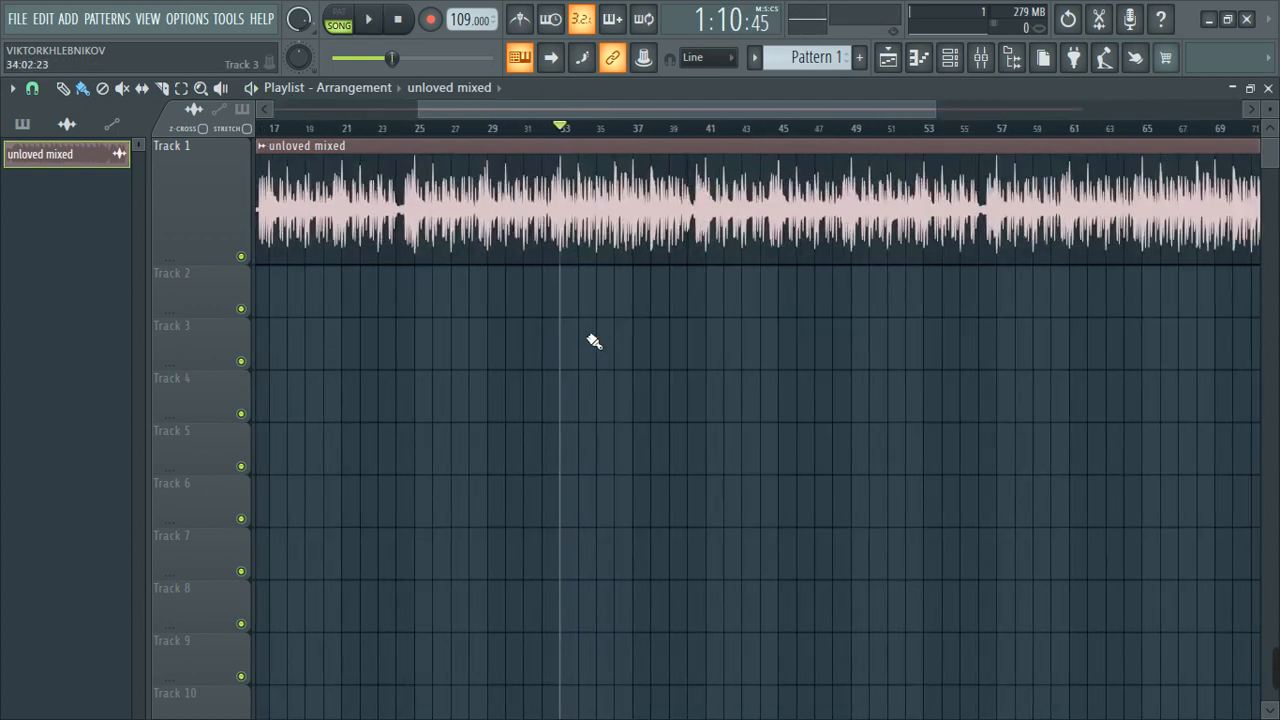
Turn off Normalize for the unloved mixed clip and close its channel settings
{"action": "double_click", "coordinate": [524, 207]}
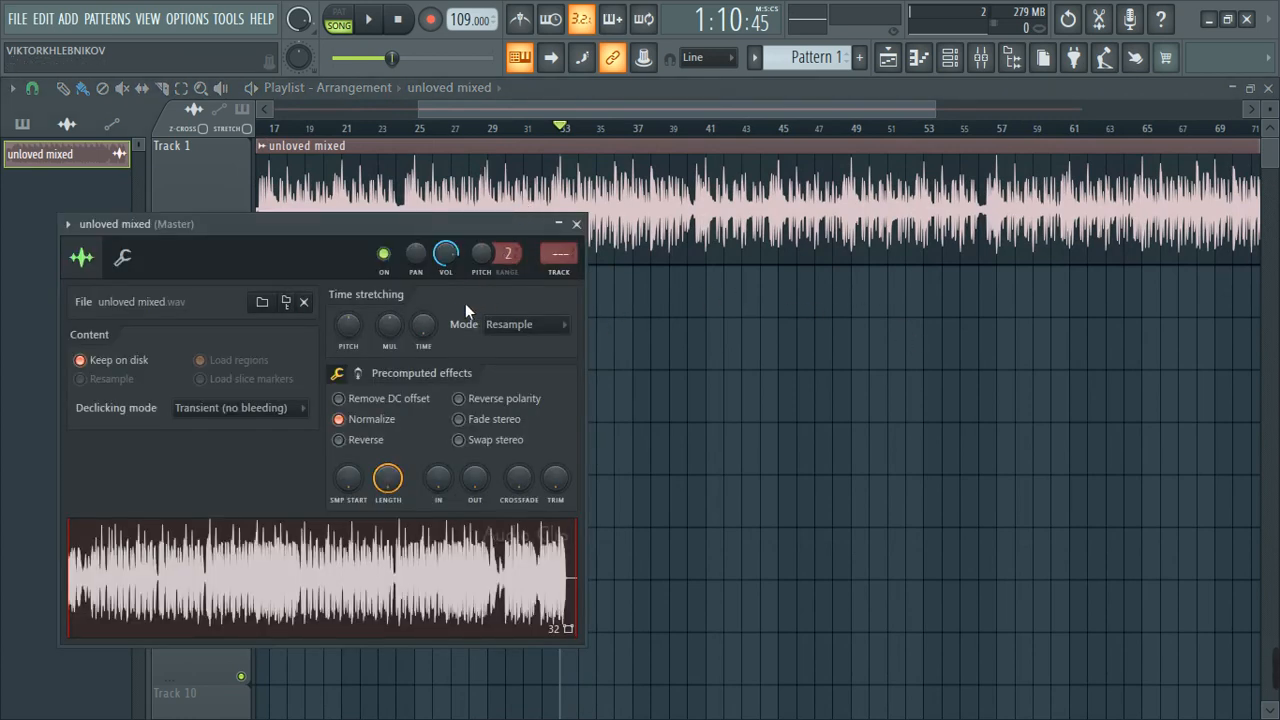
{"action": "left_click", "coordinate": [340, 420]}
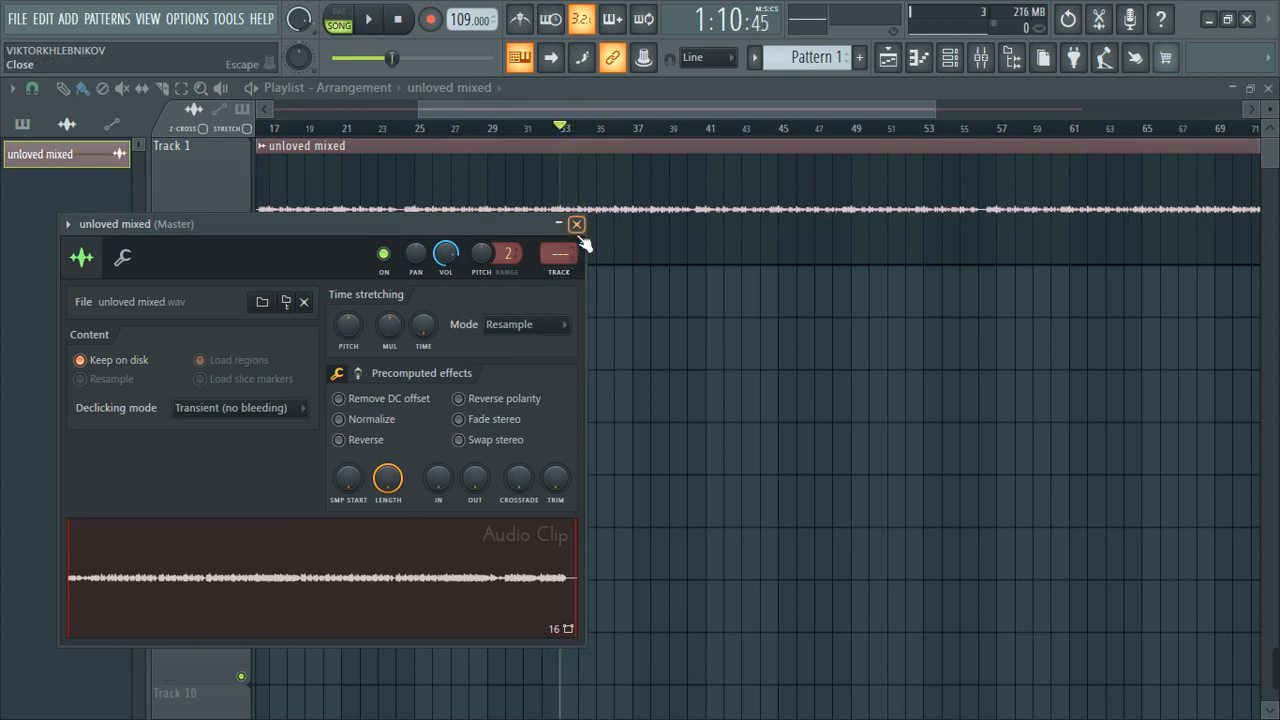
{"action": "left_click", "coordinate": [577, 225]}
Raise the Boost amount gradually in the unloved mixed clip's precomputed effects to make its waveform moderately louder
{"action": "double_click", "coordinate": [590, 235]}
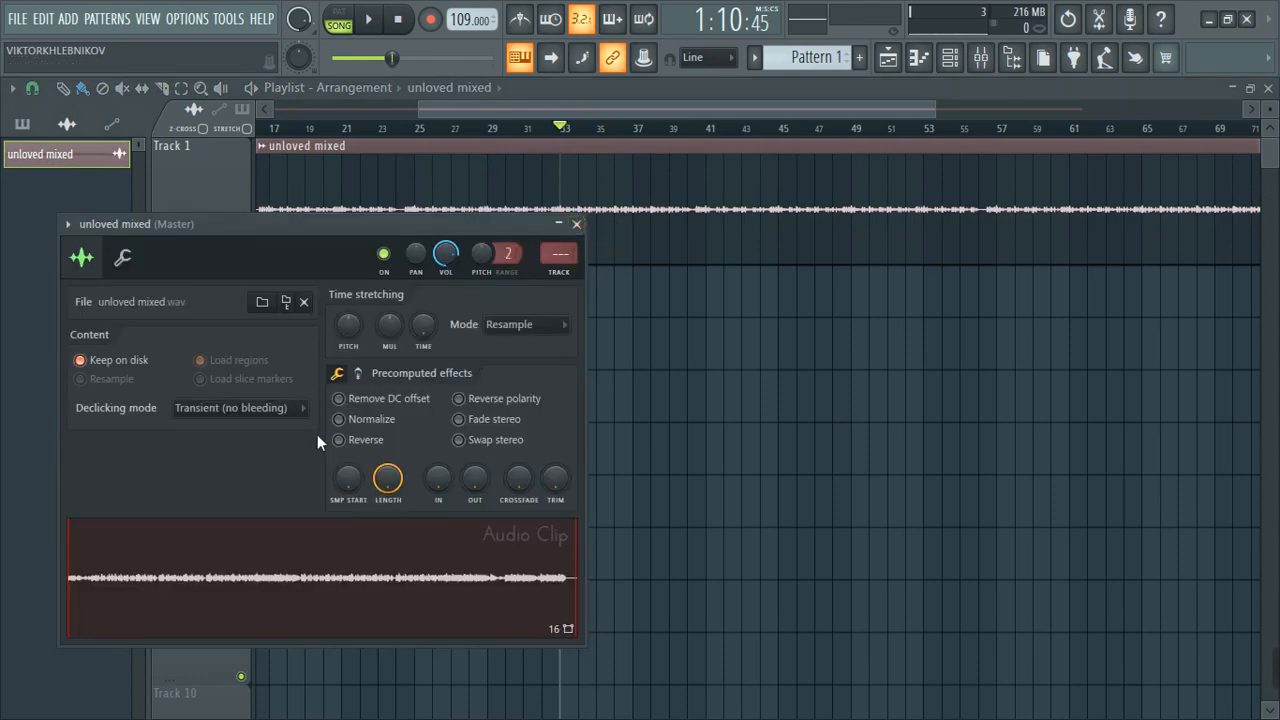
{"action": "left_click", "coordinate": [357, 375]}
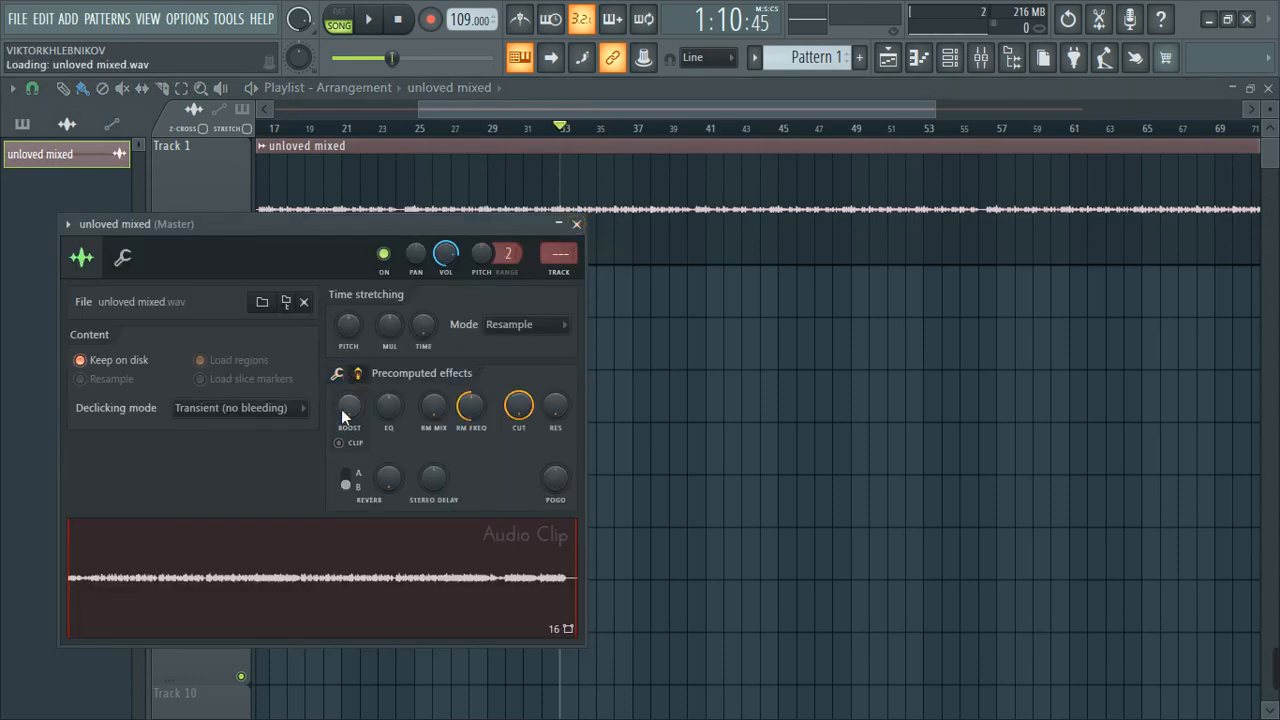
{"action": "scroll", "coordinate": [349, 412], "scroll_direction": "up", "scroll_amount": 2}
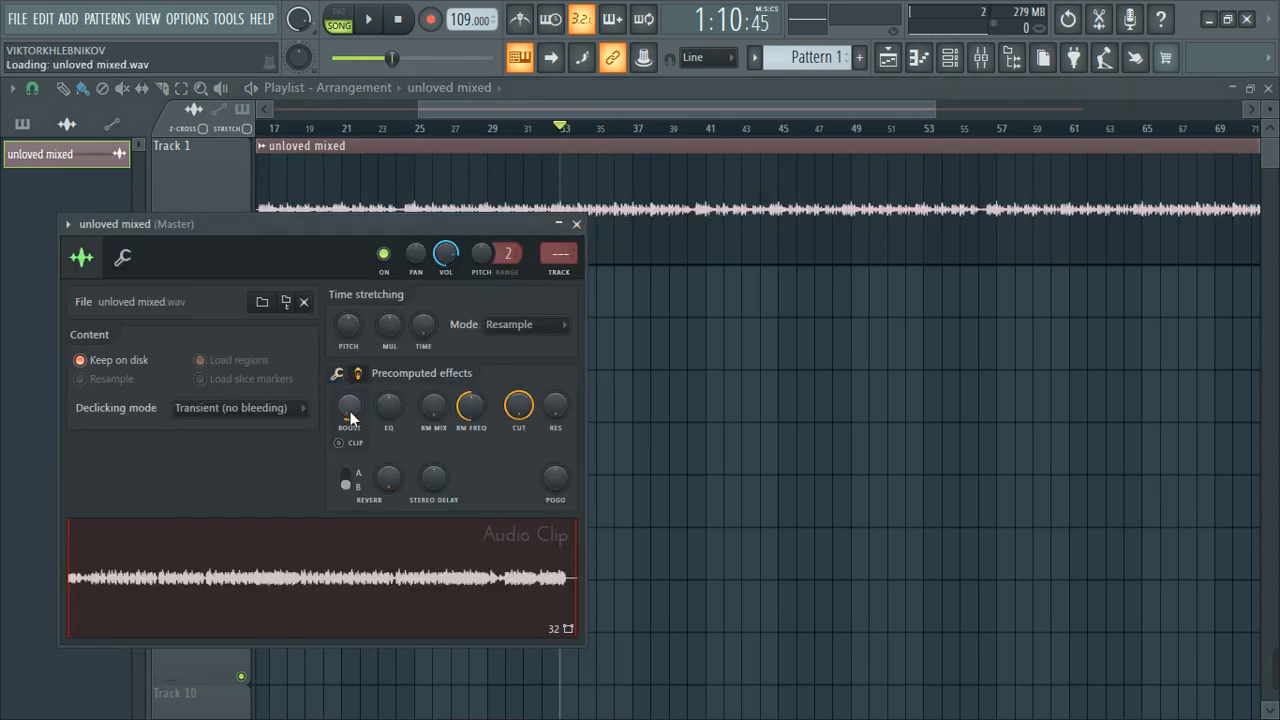
{"action": "scroll", "coordinate": [350, 418], "scroll_direction": "up", "scroll_amount": 2}
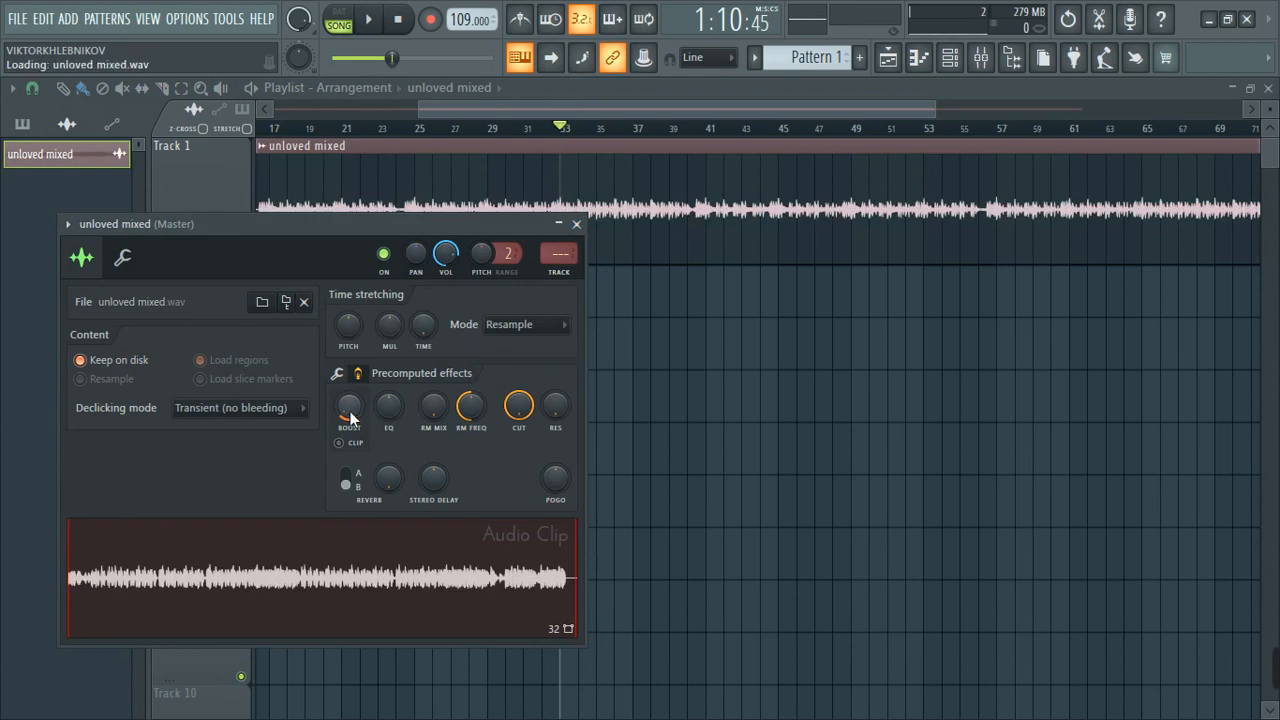
{"action": "scroll", "coordinate": [350, 418], "scroll_direction": "up", "scroll_amount": 1}
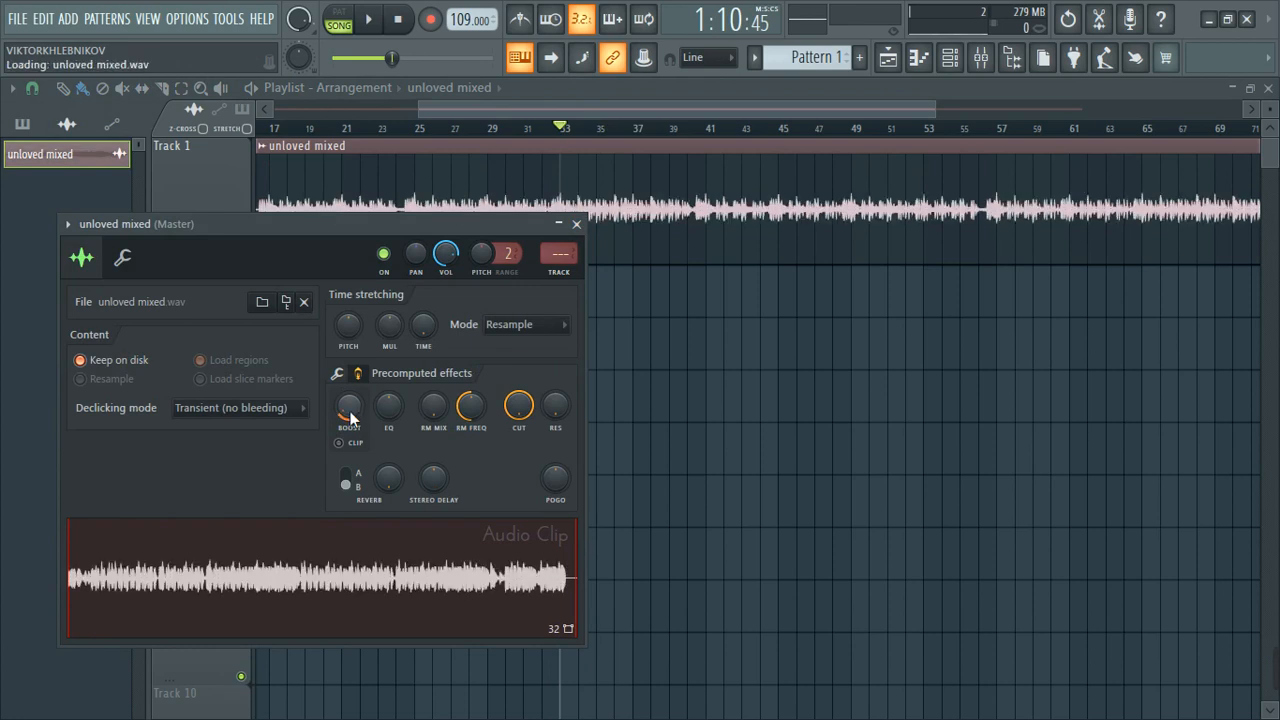
{"action": "scroll", "coordinate": [350, 418], "scroll_direction": "up", "scroll_amount": 1}
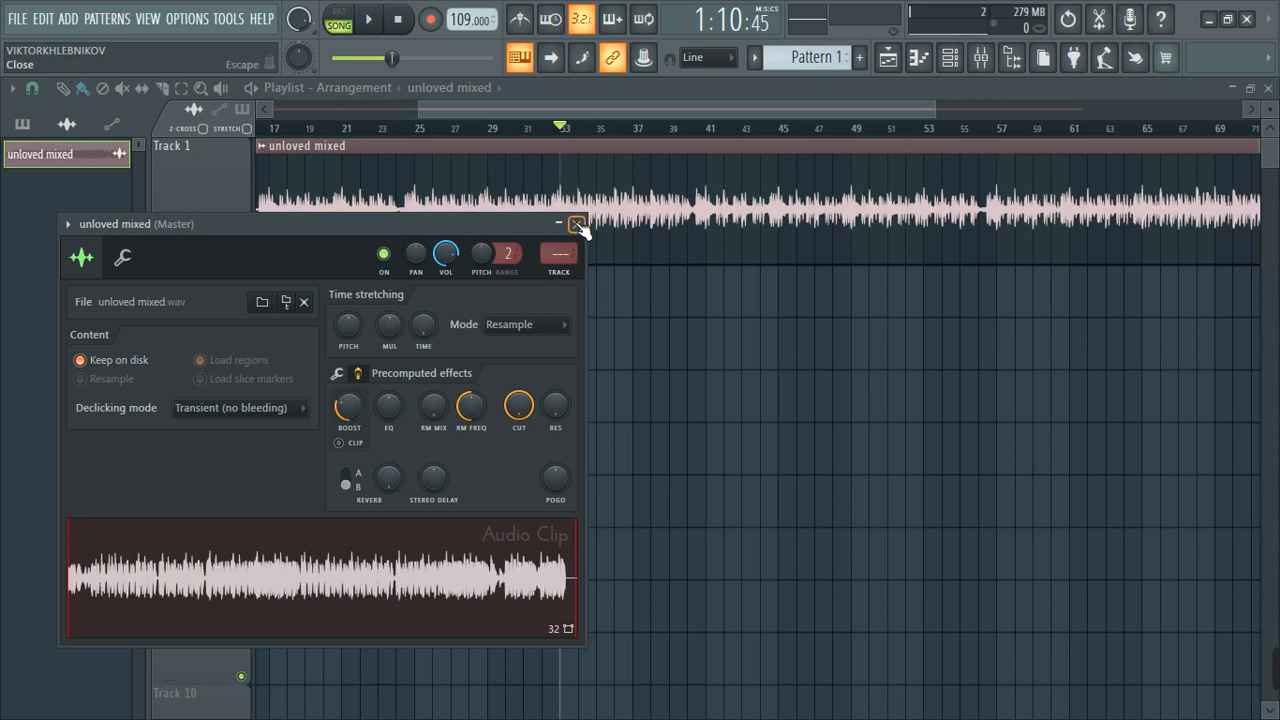
Route the unloved mixed clip's audio to mixer track 2 from its channel settings
{"action": "left_click", "coordinate": [575, 224]}
{"action": "scroll", "coordinate": [728, 385], "scroll_direction": "down", "scroll_amount": 3}
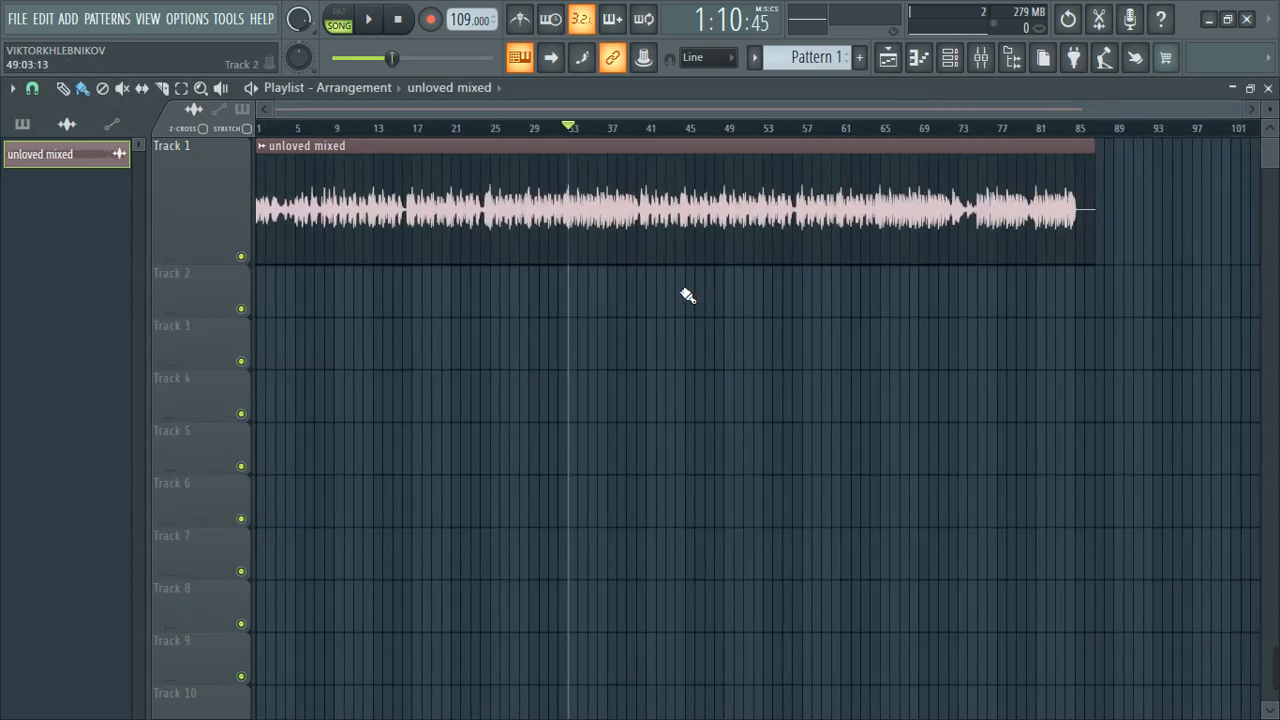
{"action": "double_click", "coordinate": [675, 219]}
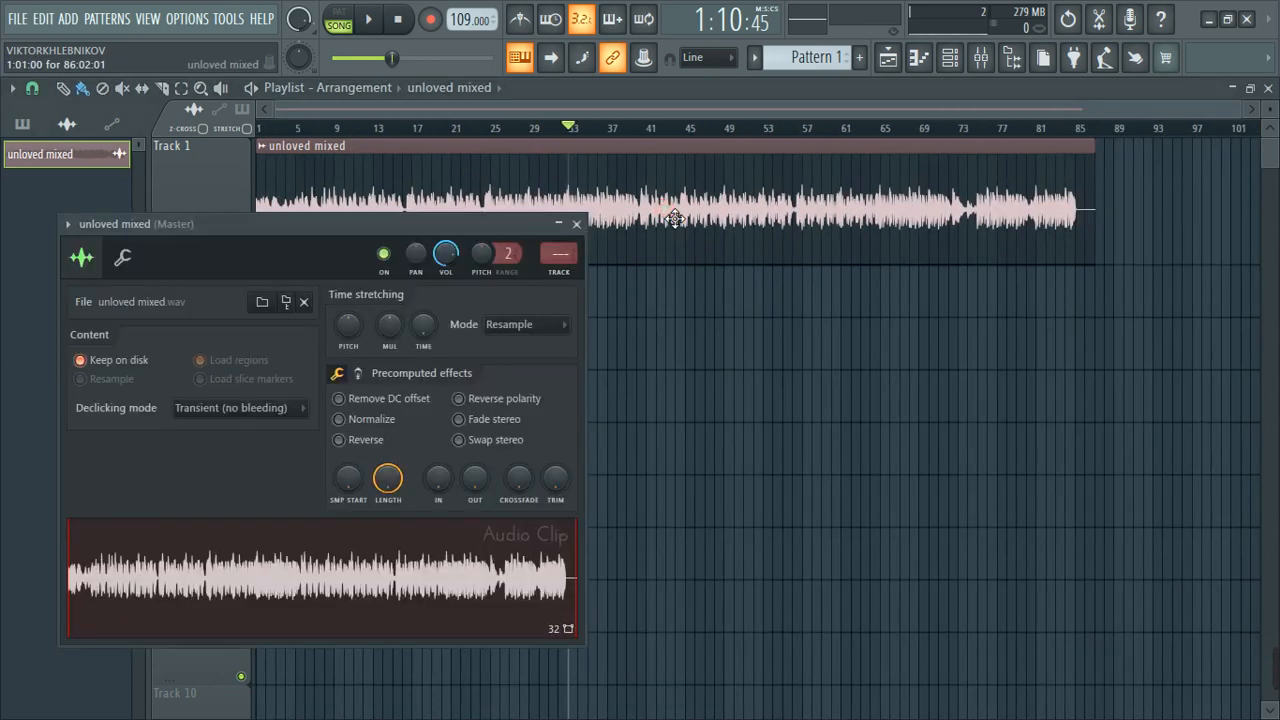
{"action": "left_click", "coordinate": [582, 289]}
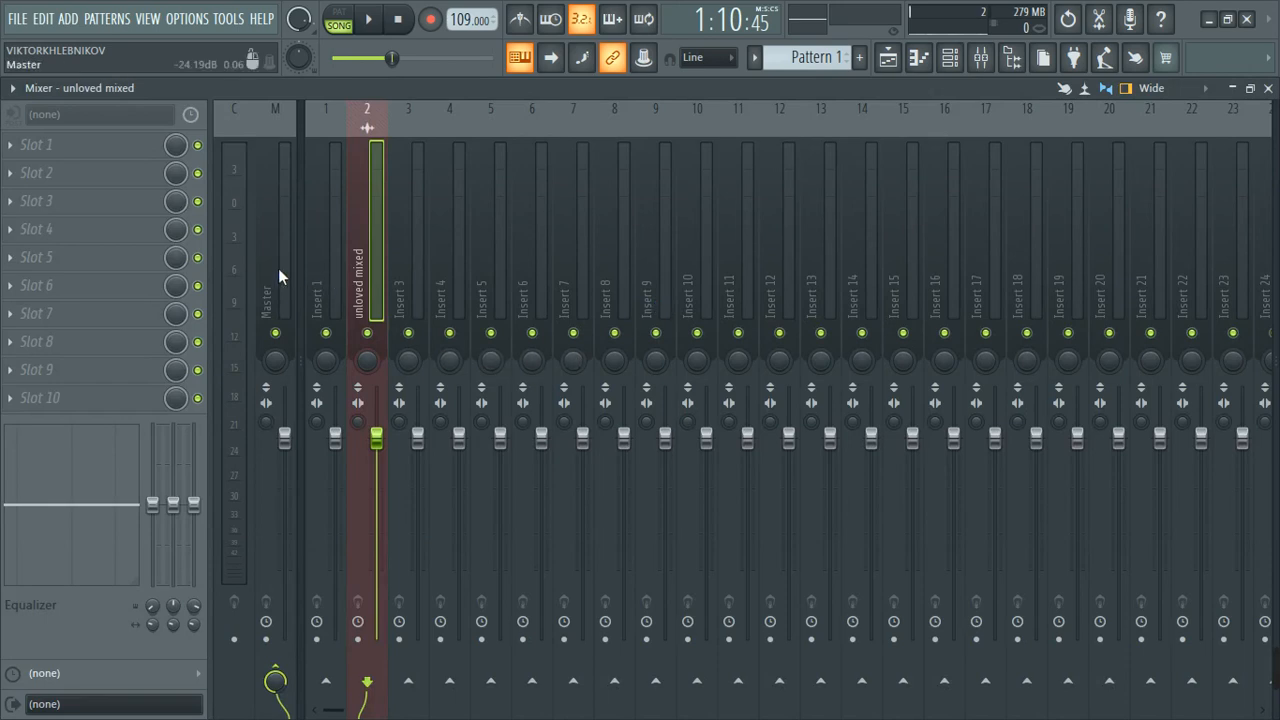
Load Pro-Q 3 into the first effect slot of the unloved mixed mixer track and move its window fully into view
{"action": "left_click", "coordinate": [52, 146]}
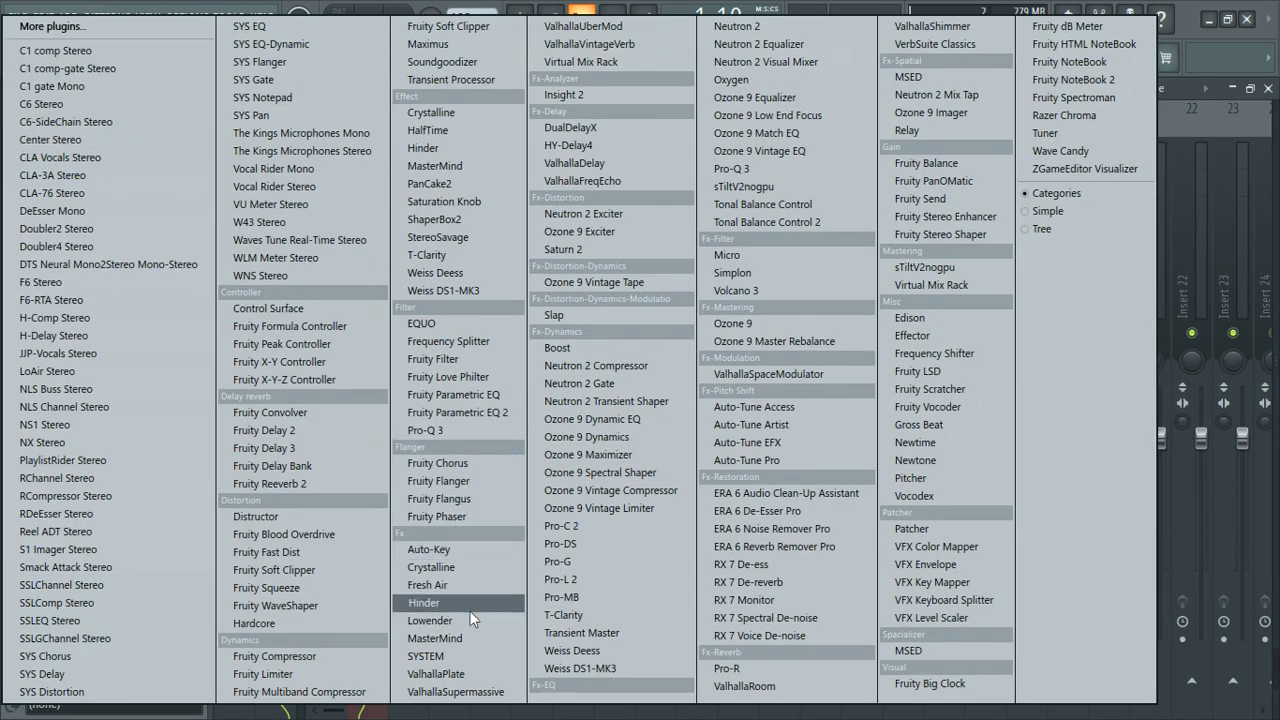
{"action": "left_click", "coordinate": [441, 429]}
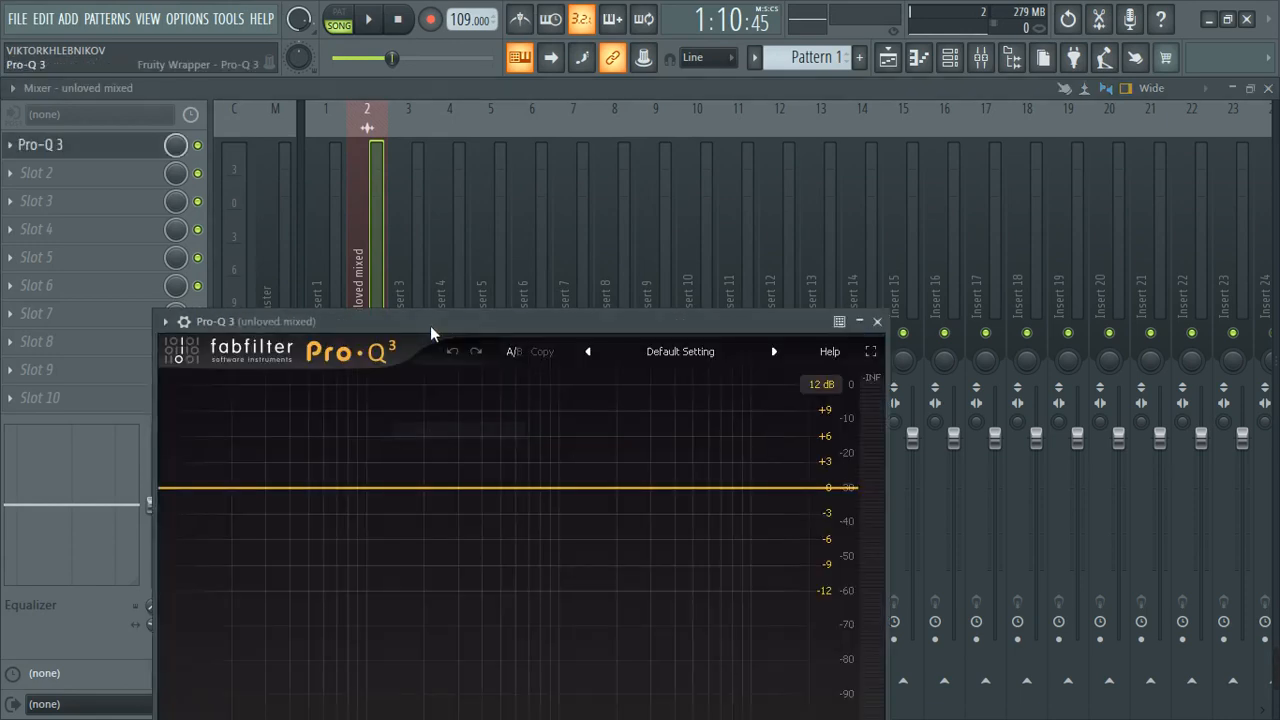
{"action": "left_click_drag", "start_coordinate": [430, 325], "coordinate": [678, 108]}
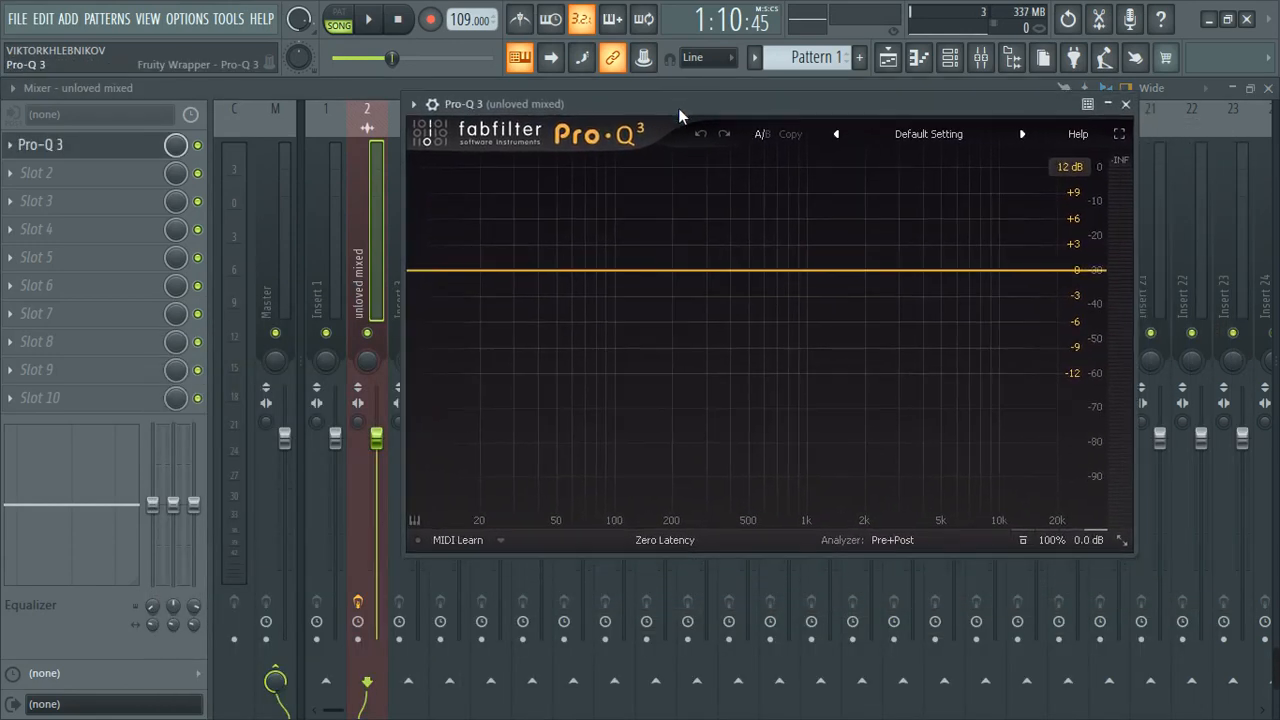
Add a steep low cut at about 10 Hz and a Brickwall high cut at about 23.4 kHz in Pro-Q 3
{"action": "left_click", "coordinate": [432, 282]}
{"action": "scroll", "coordinate": [424, 272], "scroll_direction": "up", "scroll_amount": 6}
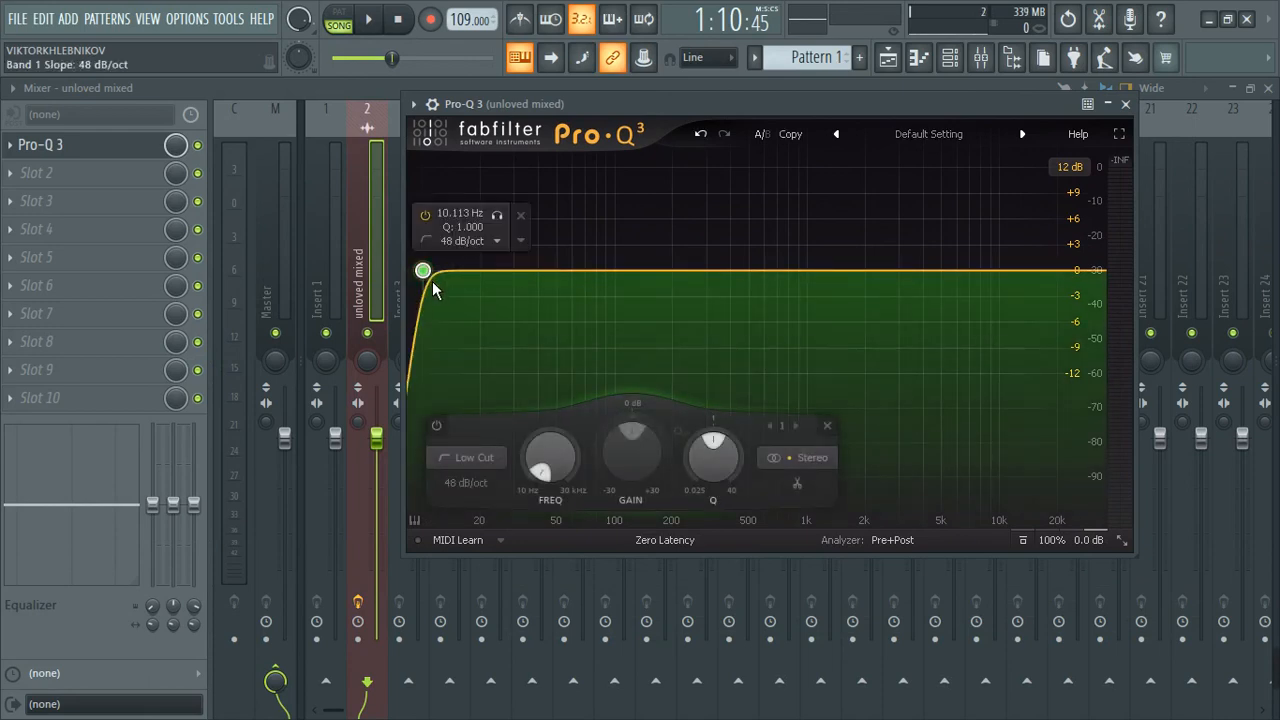
{"action": "left_click", "coordinate": [1080, 282]}
{"action": "scroll", "coordinate": [1080, 282], "scroll_direction": "up", "scroll_amount": 5}
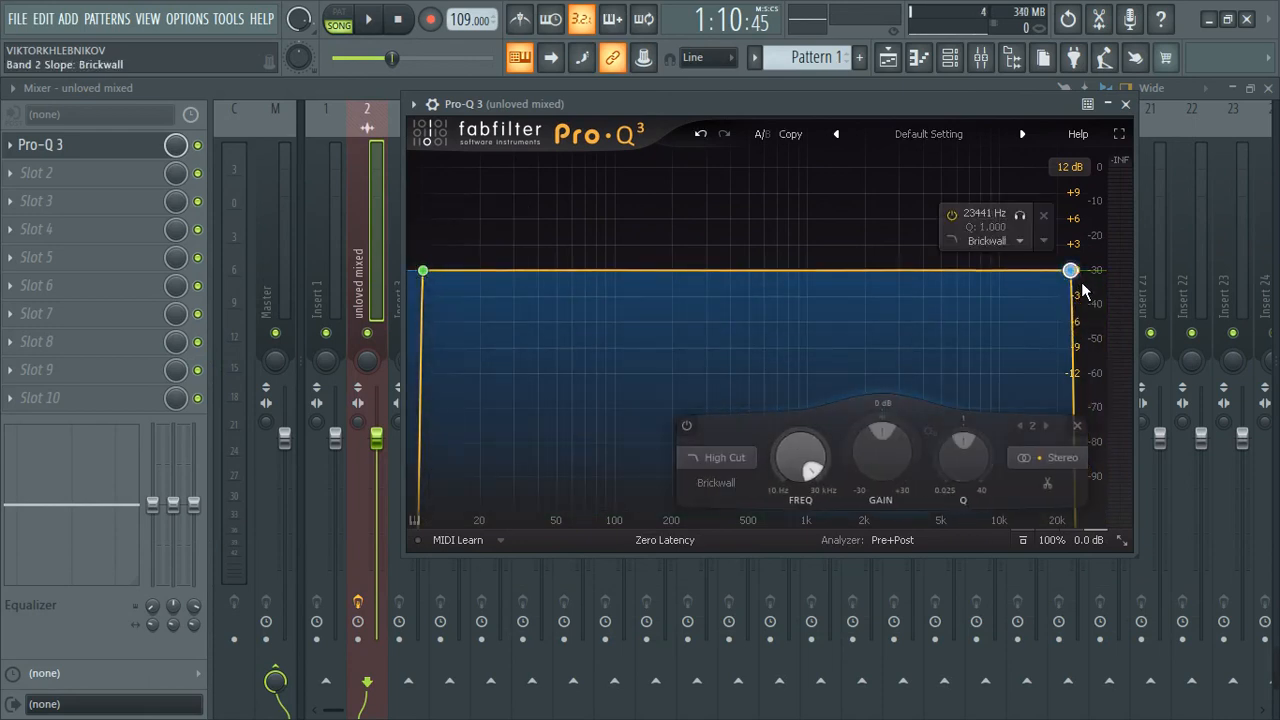
Listen to the filtered mix, open the analyzer options with Spectrum Grab enabled, and play it again to label the spectrum peaks
{"action": "key", "text": "space"}
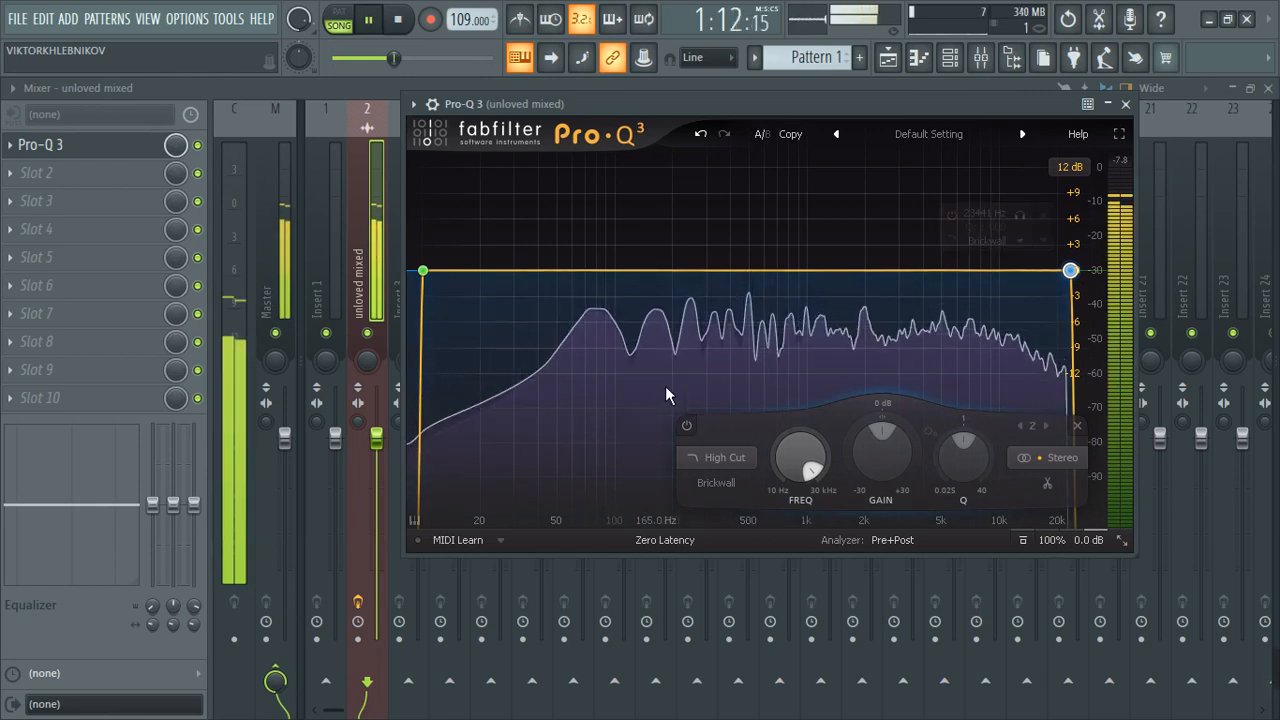
{"action": "key", "text": "space"}
{"action": "left_click", "coordinate": [893, 548]}
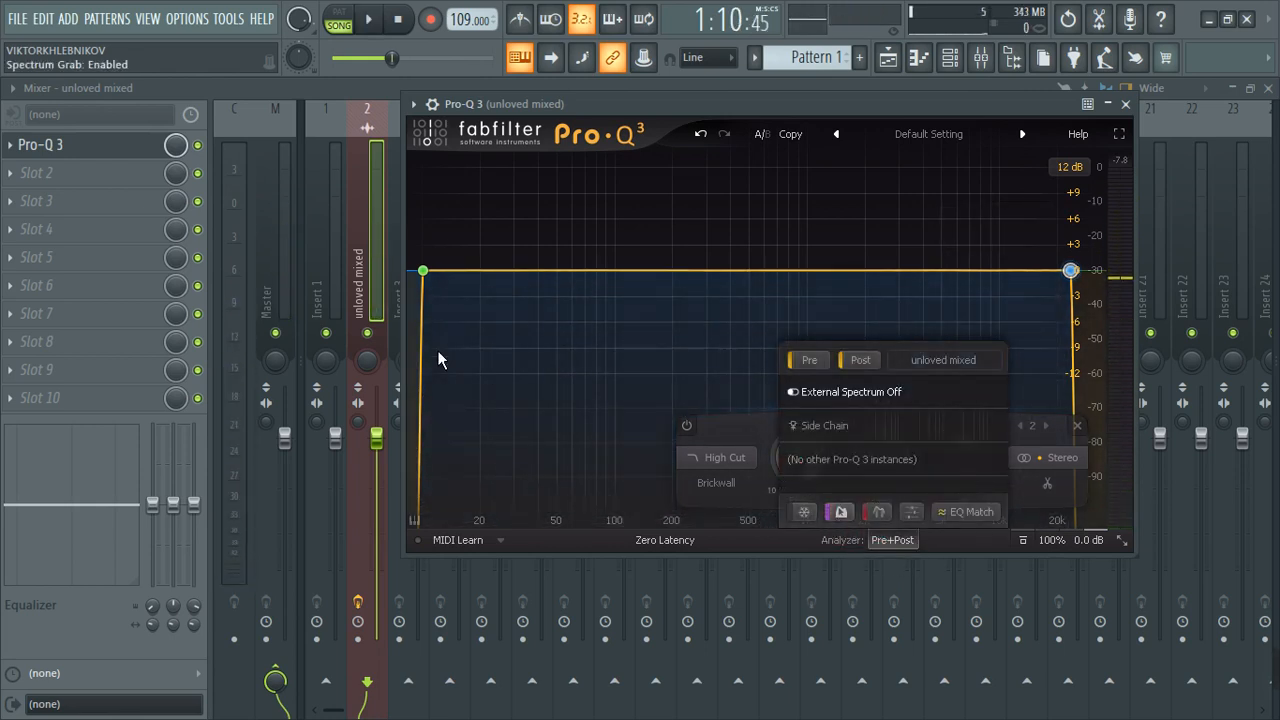
{"action": "key", "text": "space"}
{"action": "mouse_move", "coordinate": [650, 386]}
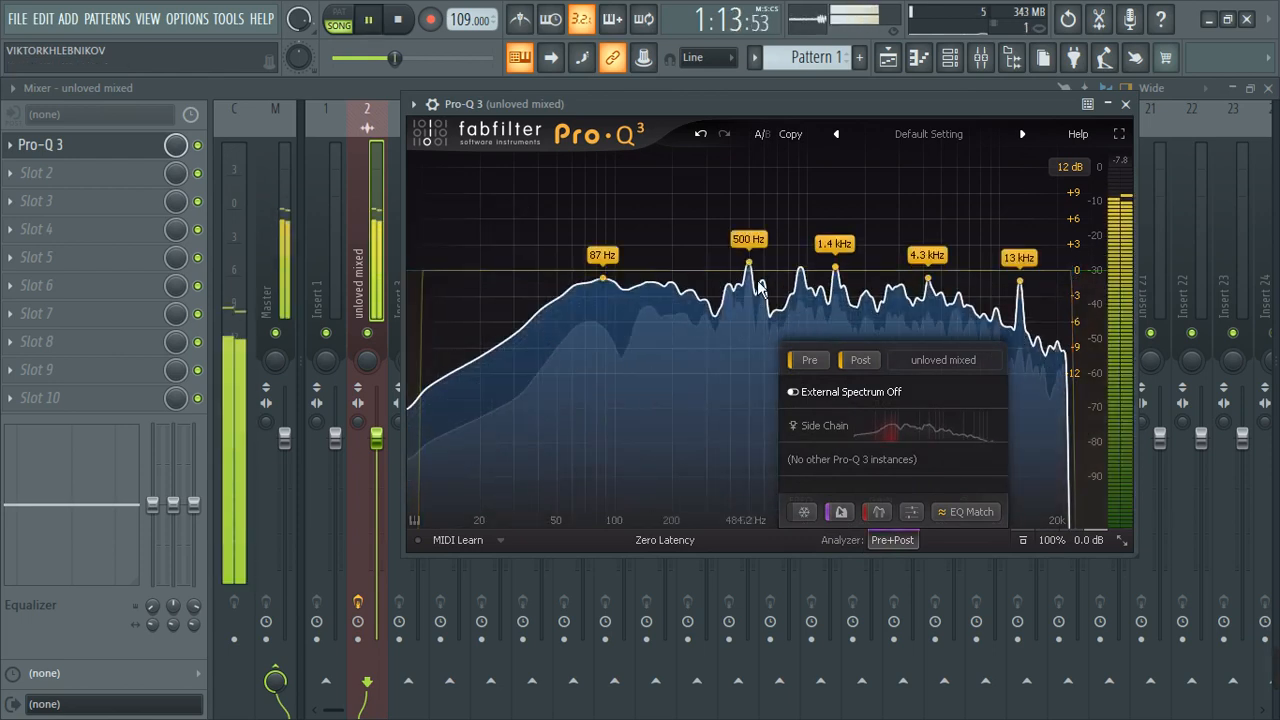
Pull down the grabbed spectrum peaks near 500 Hz, 928 Hz, 1.4 kHz, 4.3 kHz and 13 kHz by about 3 to 4 dB
{"action": "left_click_drag", "start_coordinate": [759, 271], "coordinate": [819, 289]}
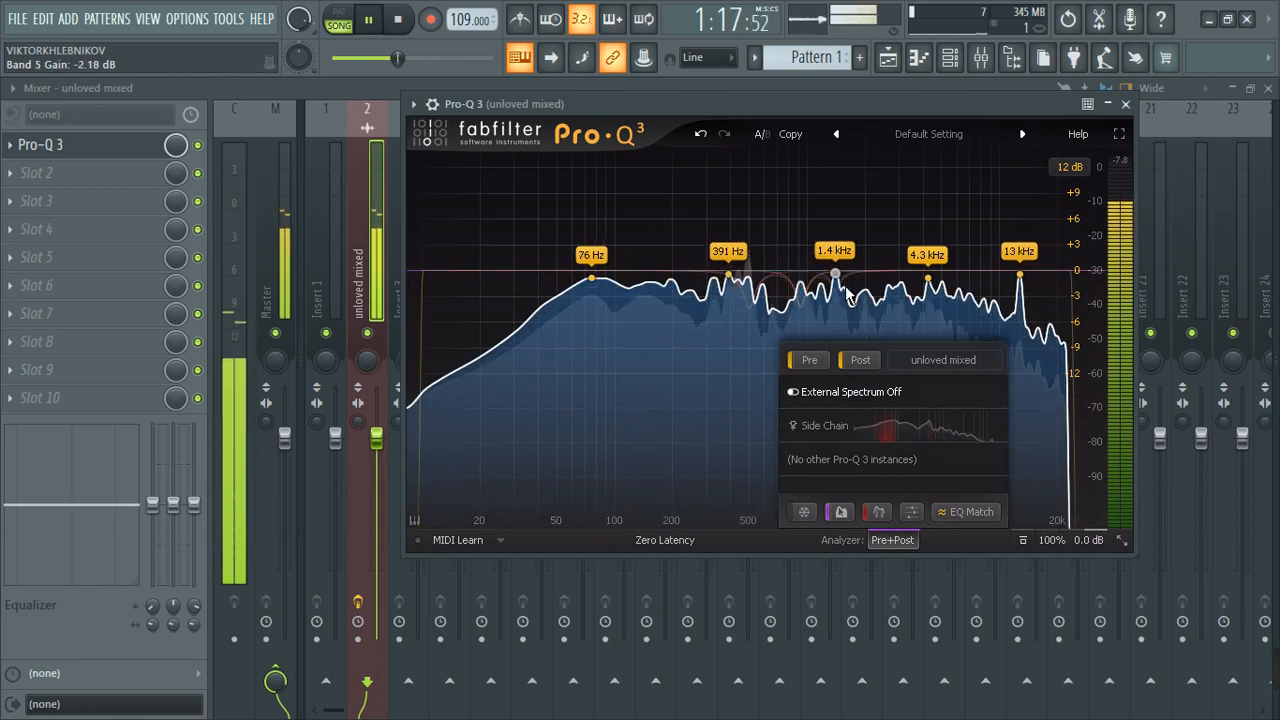
{"action": "left_click_drag", "start_coordinate": [928, 278], "coordinate": [942, 298]}
{"action": "left_click_drag", "start_coordinate": [1019, 276], "coordinate": [1033, 292]}
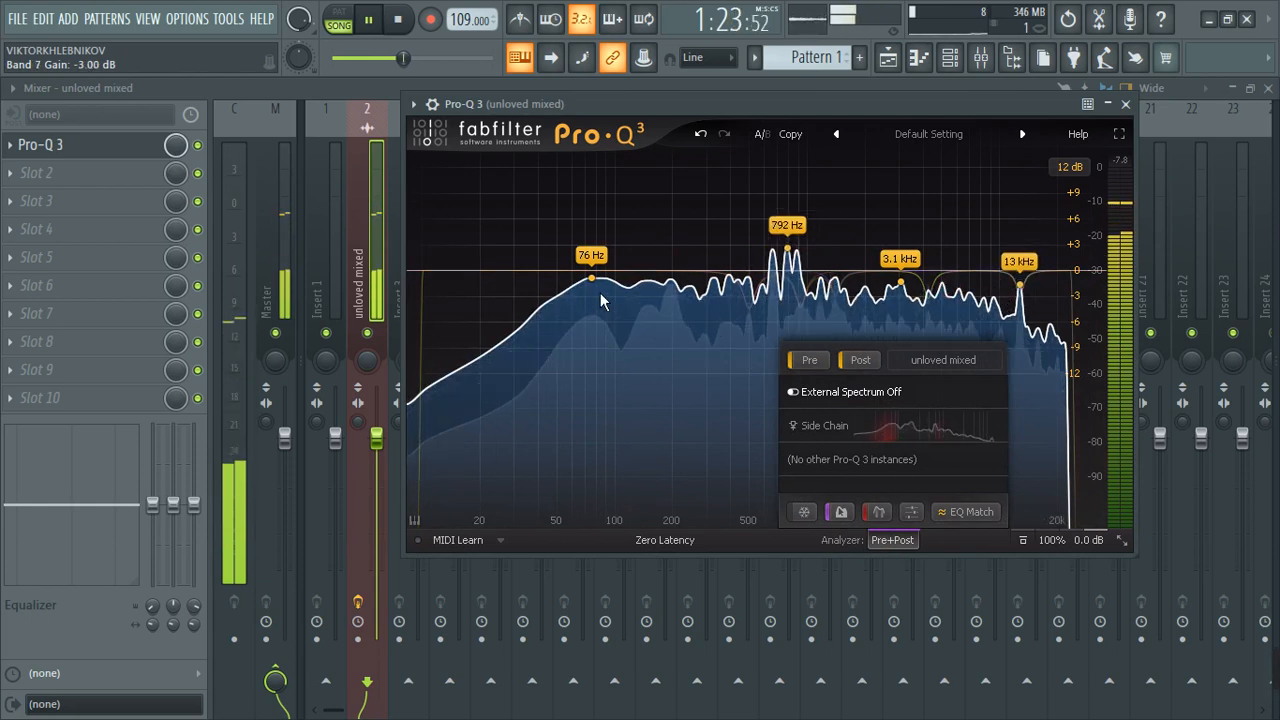
Cut the spectrum peaks near 76 Hz by 2.45 dB and 7.6 kHz by 3.82 dB, and stop playback
{"action": "left_click_drag", "start_coordinate": [600, 287], "coordinate": [600, 304]}
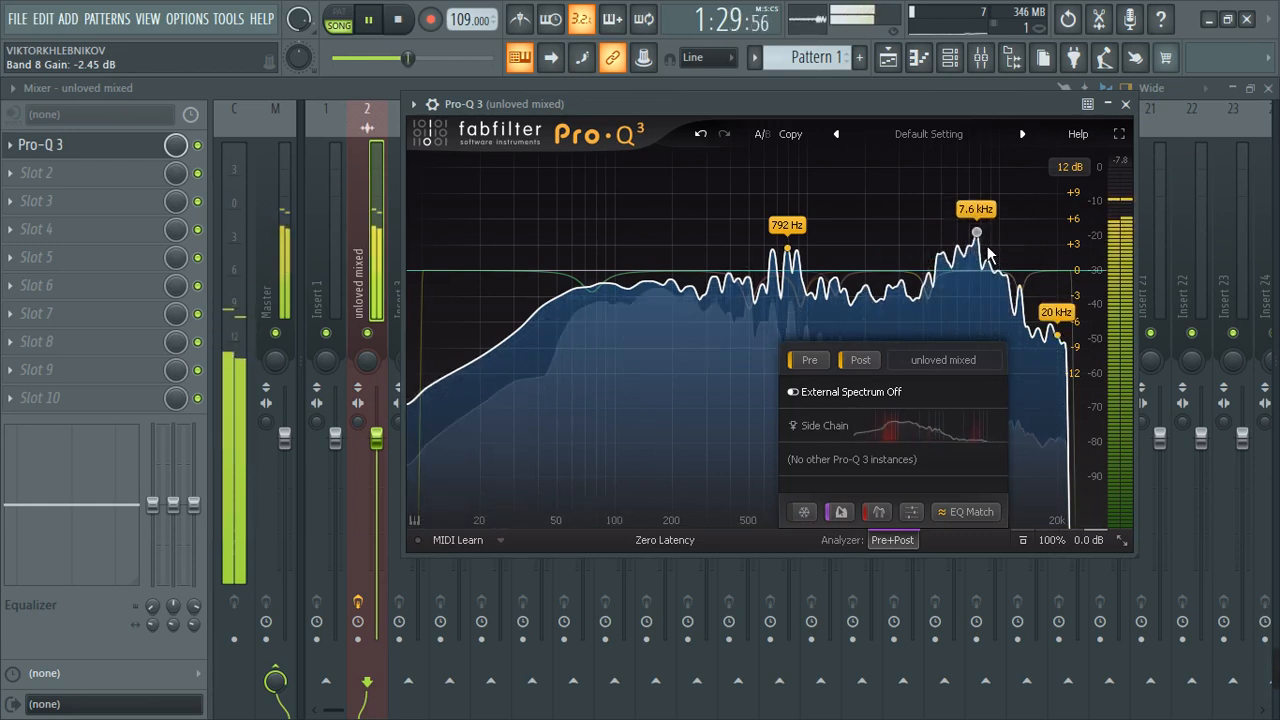
{"action": "left_click_drag", "start_coordinate": [976, 240], "coordinate": [990, 263]}
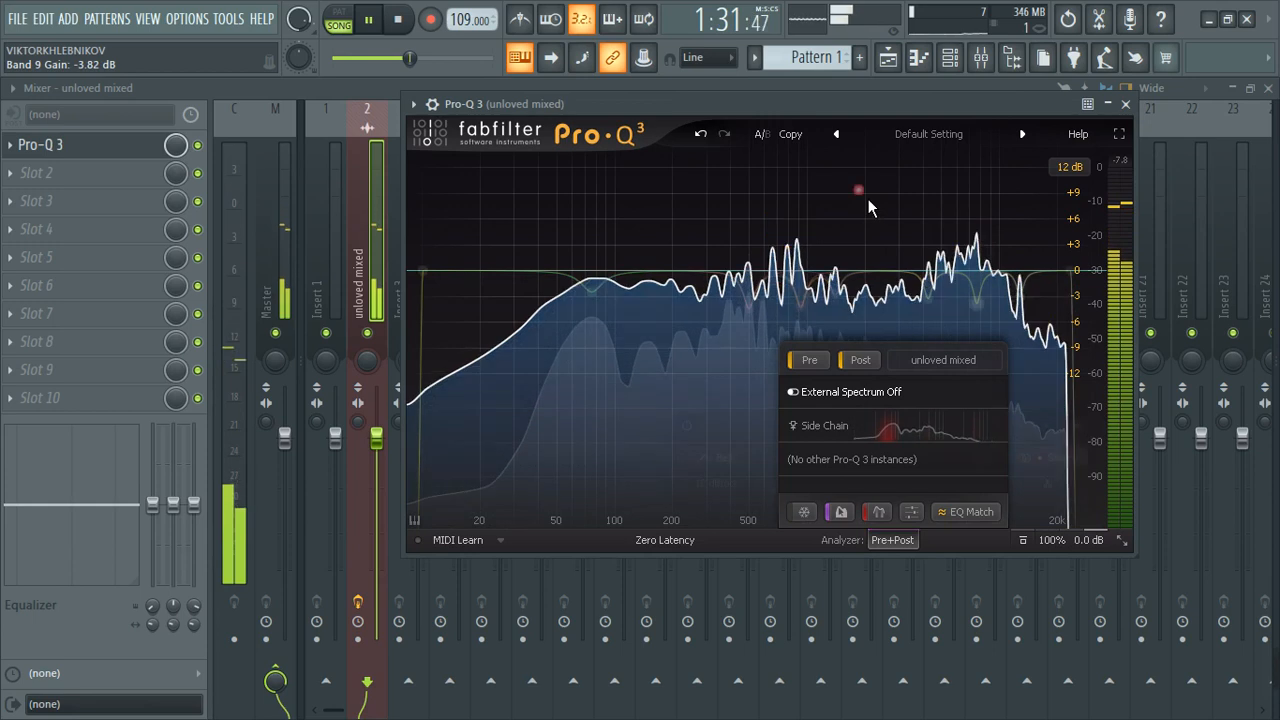
{"action": "key", "text": "space"}
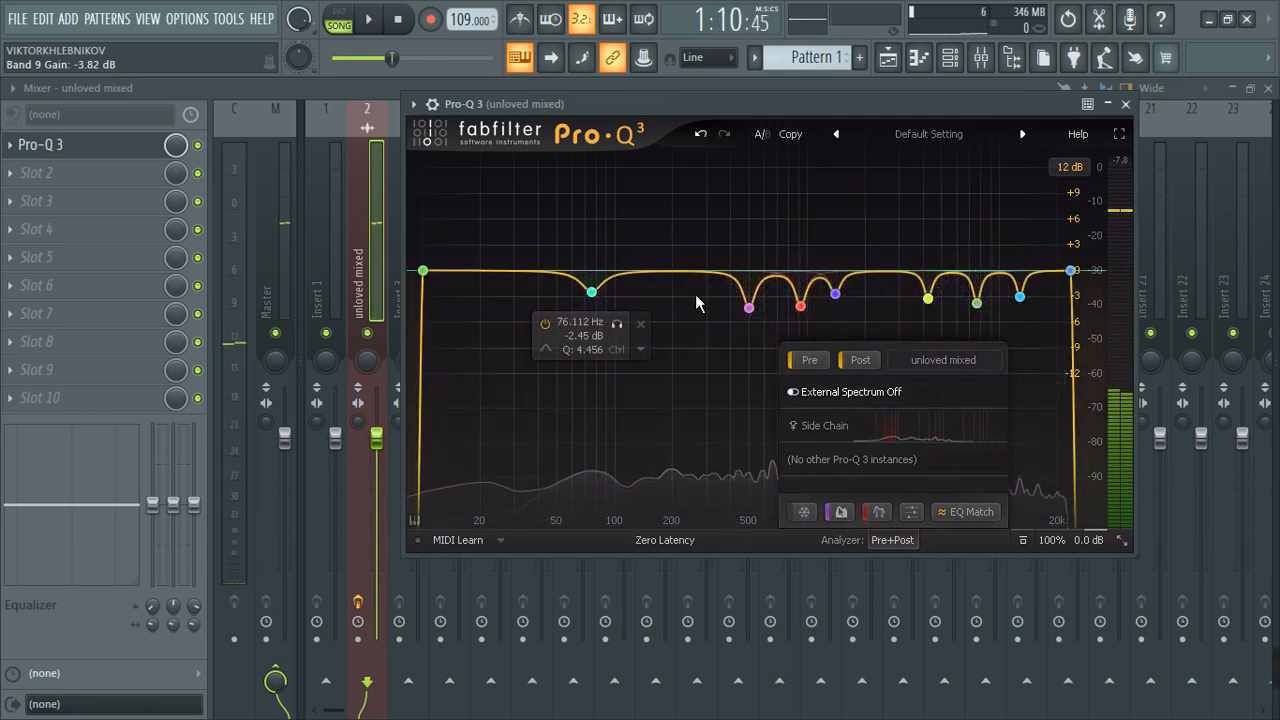
Solo the 500 Hz band to hear it, and reduce its cut to about -3 dB
{"action": "left_click", "coordinate": [749, 307]}
{"action": "left_click", "coordinate": [779, 342]}
{"action": "key", "text": "space"}
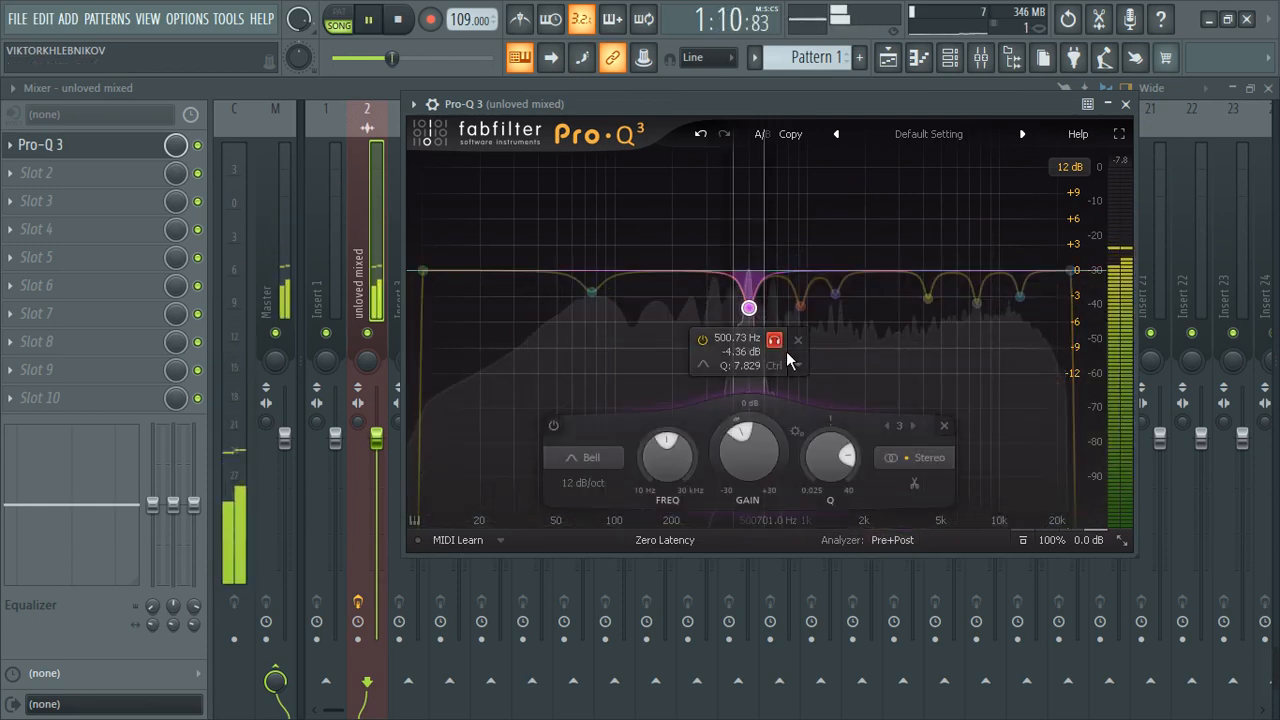
{"action": "key", "text": "space"}
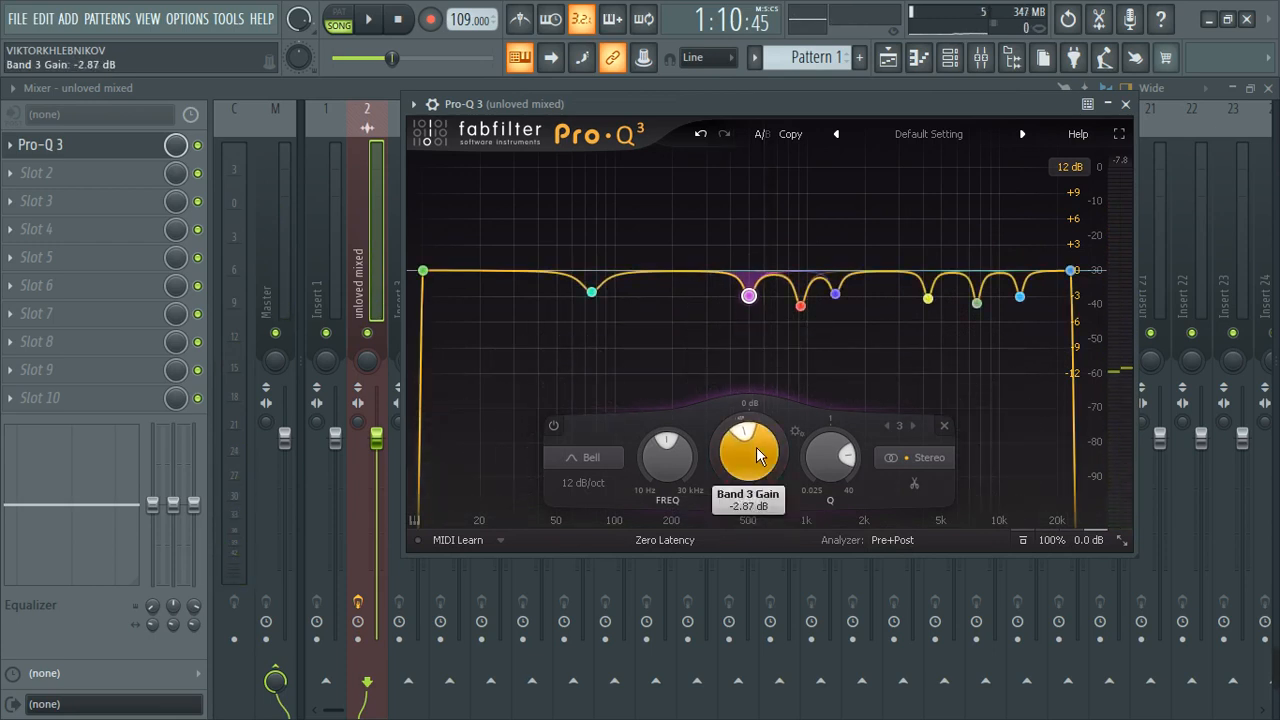
Solo the 928 Hz band to hear it, unsolo it, and reduce its cut to about -3 dB
{"action": "left_click", "coordinate": [805, 314]}
{"action": "left_click", "coordinate": [826, 339]}
{"action": "key", "text": "space"}
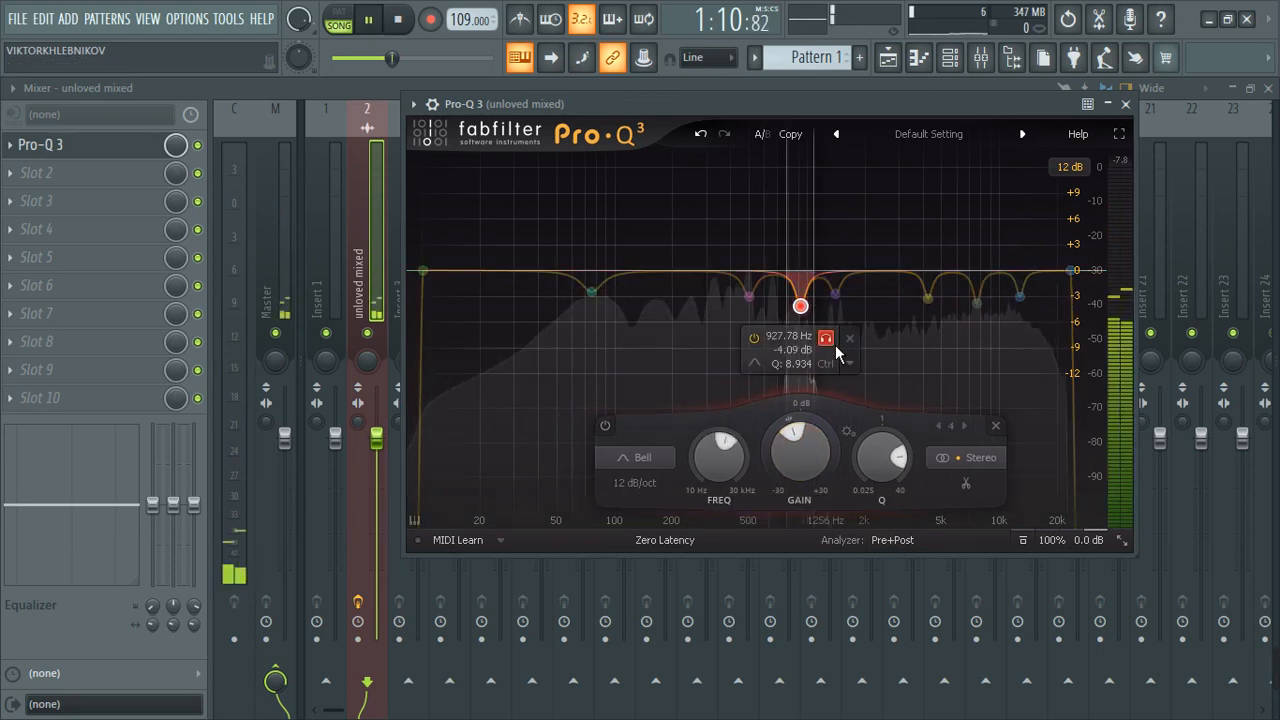
{"action": "left_click", "coordinate": [830, 341]}
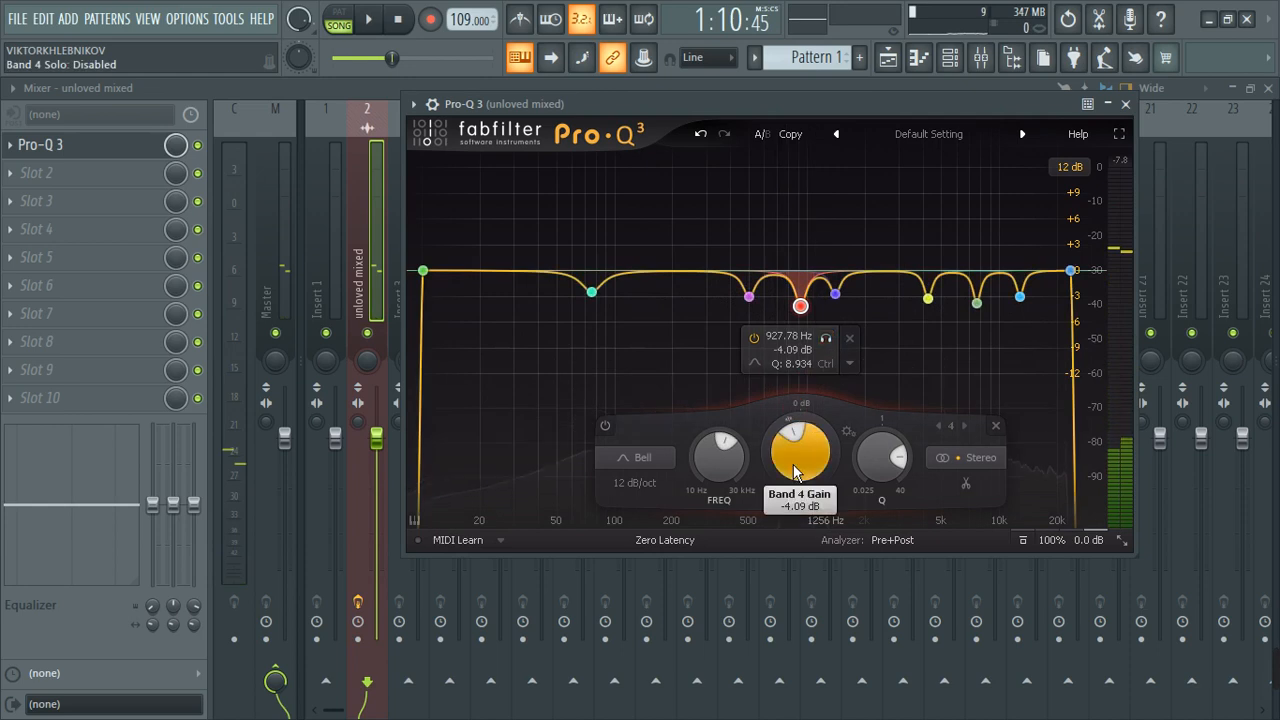
{"action": "scroll", "coordinate": [797, 470], "scroll_direction": "up", "scroll_amount": 2}
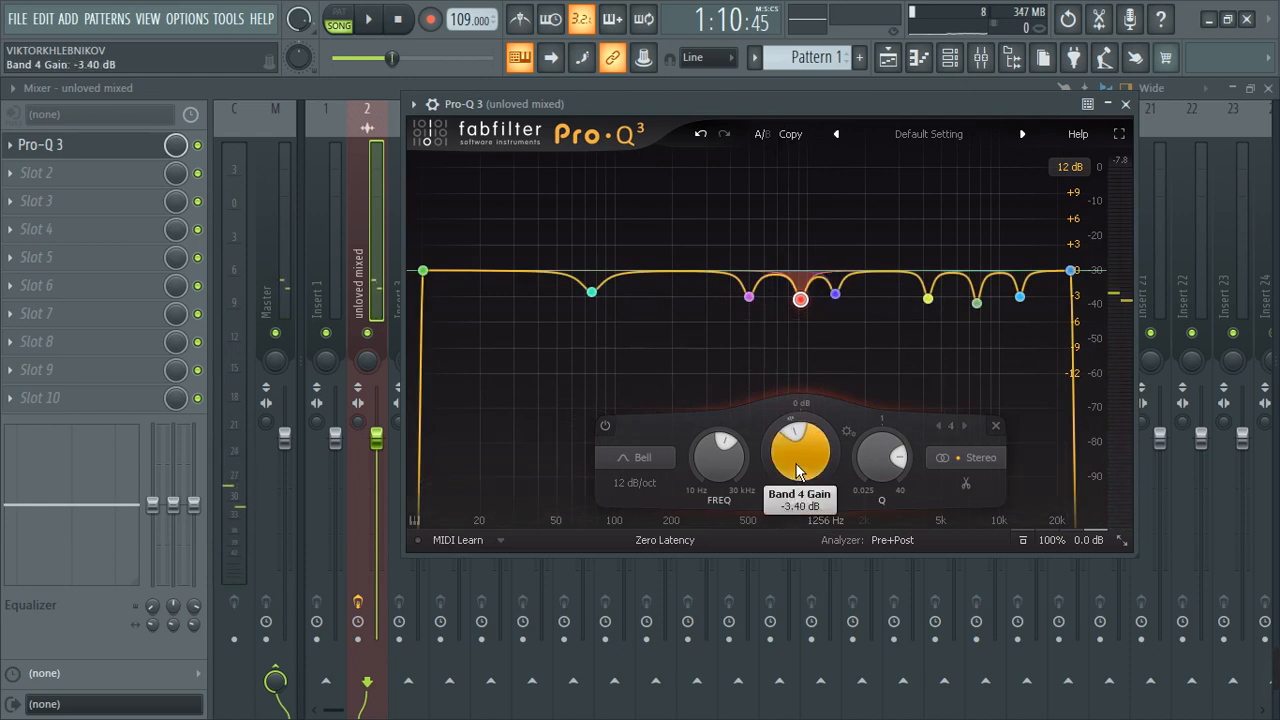
Solo the 1.4 kHz band to hear it, unsolo it, and set its gain to -3.14 dB
{"action": "left_click", "coordinate": [836, 294]}
{"action": "left_click", "coordinate": [862, 327]}
{"action": "key", "text": "space"}
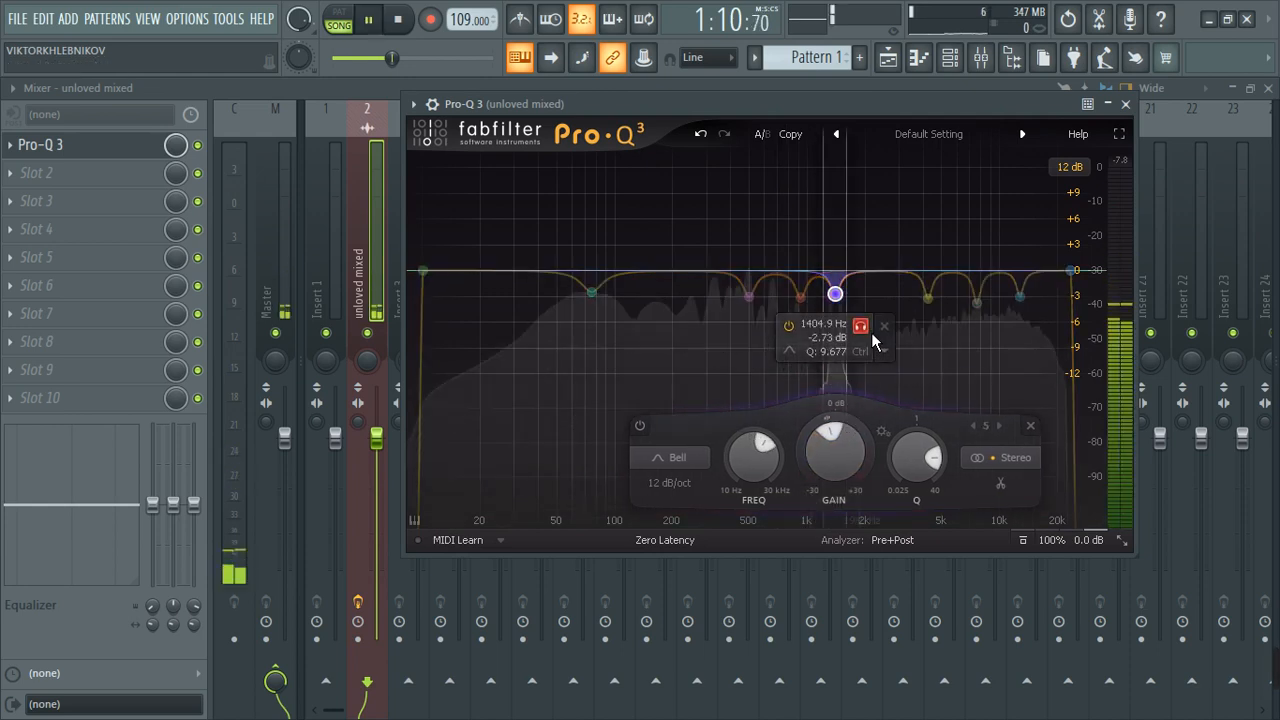
{"action": "key", "text": "space"}
{"action": "left_click", "coordinate": [863, 327]}
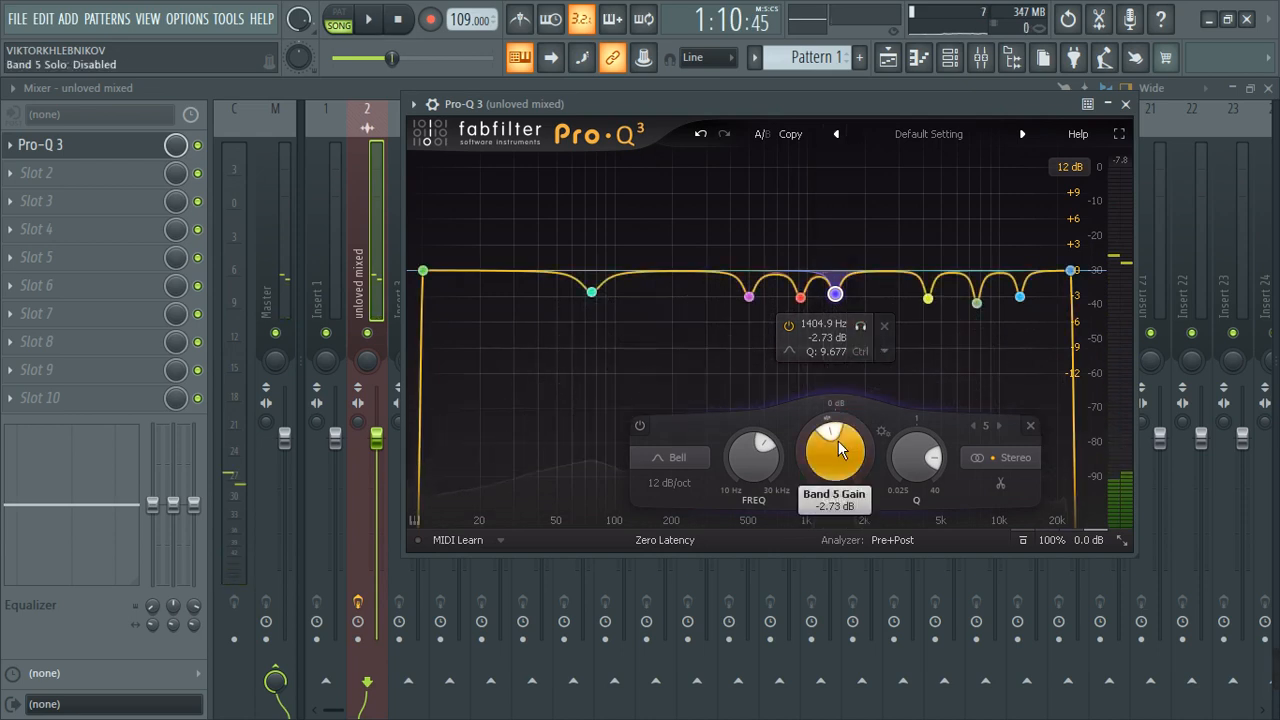
{"action": "scroll", "coordinate": [838, 450], "scroll_direction": "down", "scroll_amount": 1}
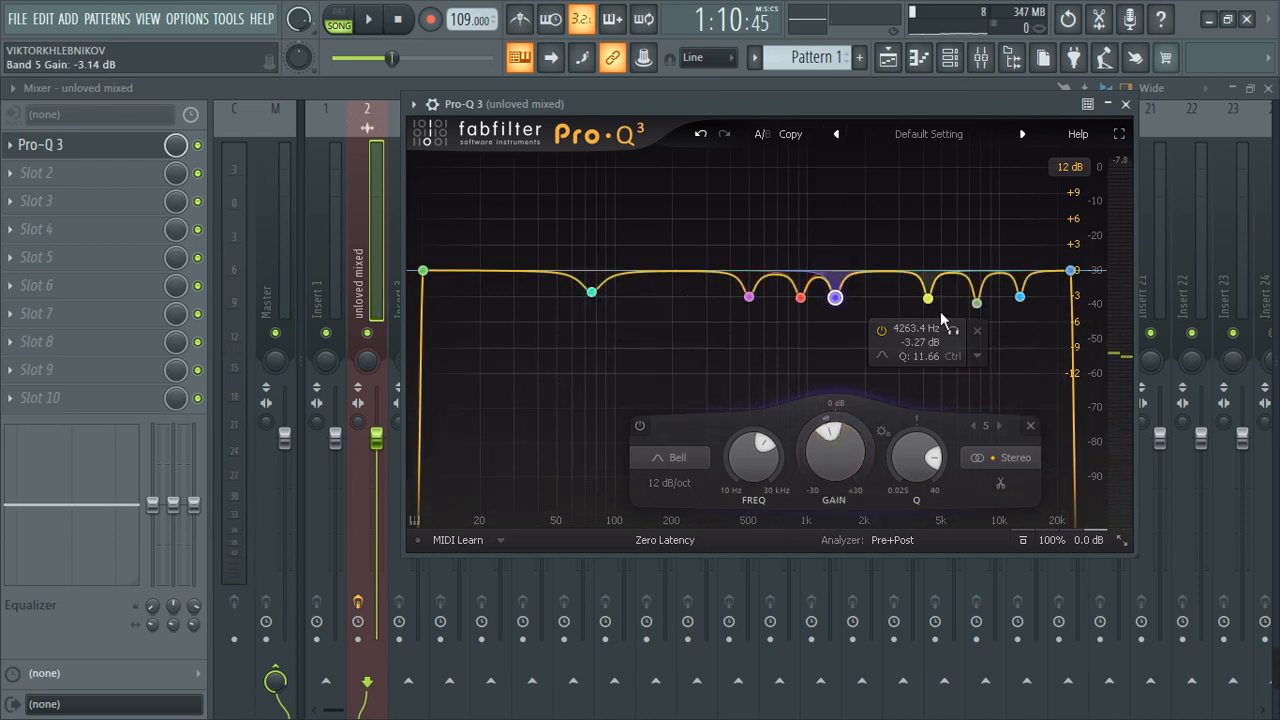
Solo and listen to the 4.3 kHz, 7.6 kHz and 12.8 kHz bands one at a time, unsoloing each
{"action": "left_click", "coordinate": [961, 332]}
{"action": "key", "text": "space"}
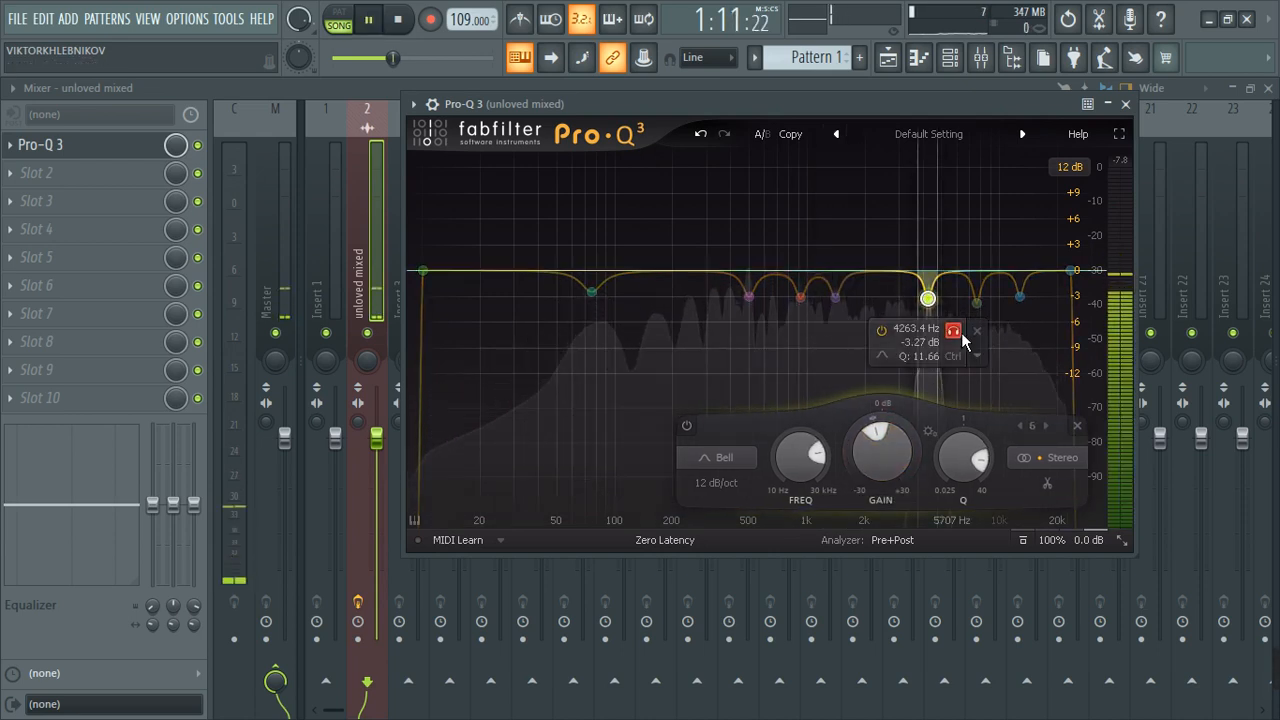
{"action": "left_click", "coordinate": [955, 331]}
{"action": "key", "text": "space"}
{"action": "key", "text": "space"}
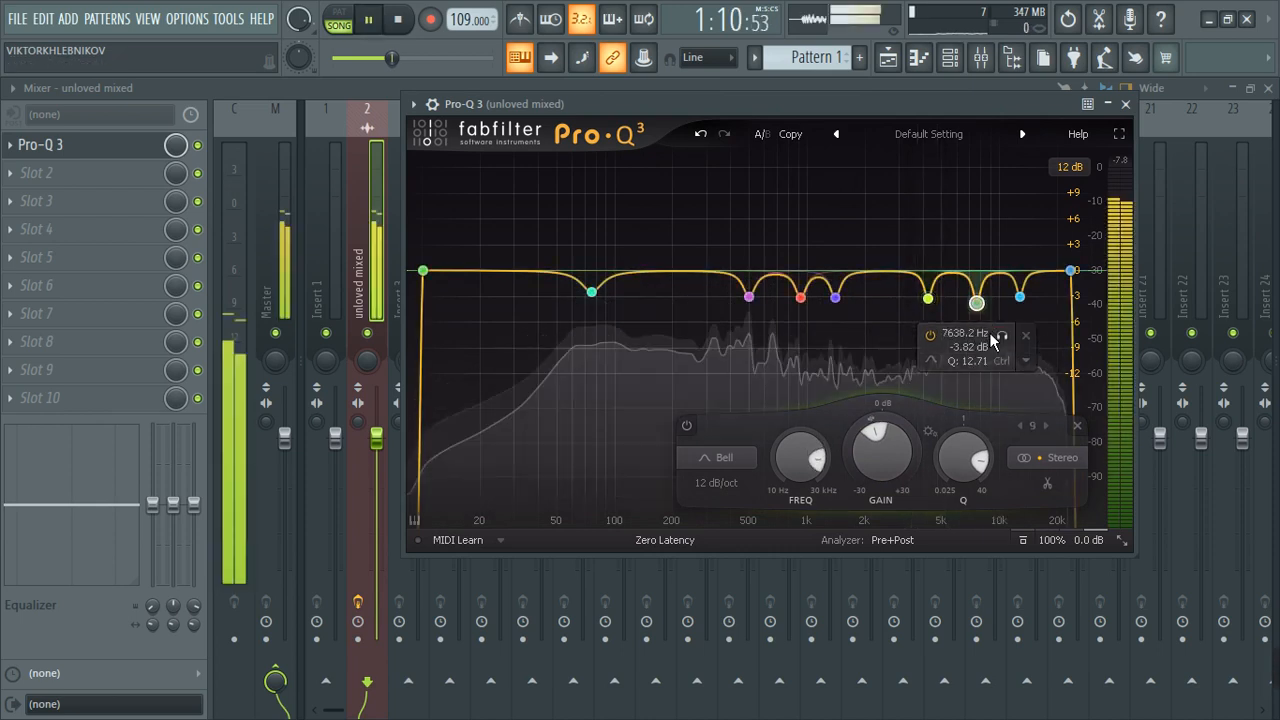
{"action": "left_click", "coordinate": [1005, 339]}
{"action": "key", "text": "space"}
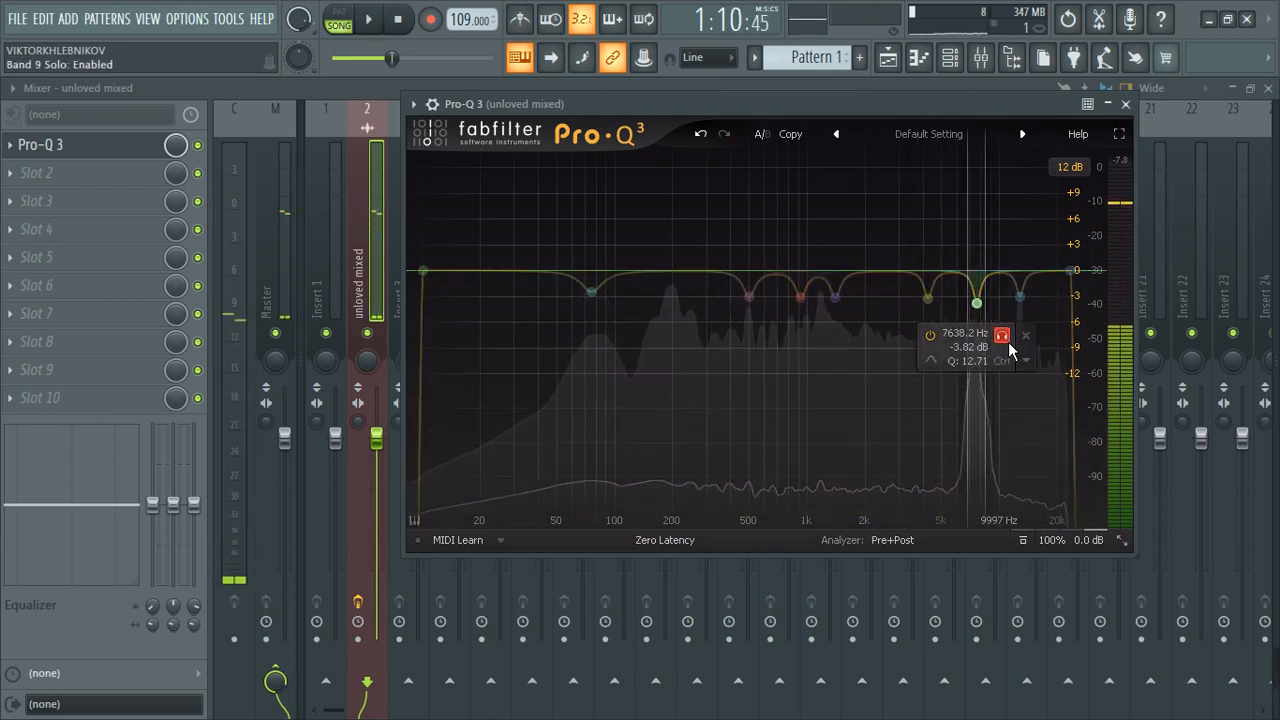
{"action": "left_click", "coordinate": [1003, 337]}
{"action": "key", "text": "space"}
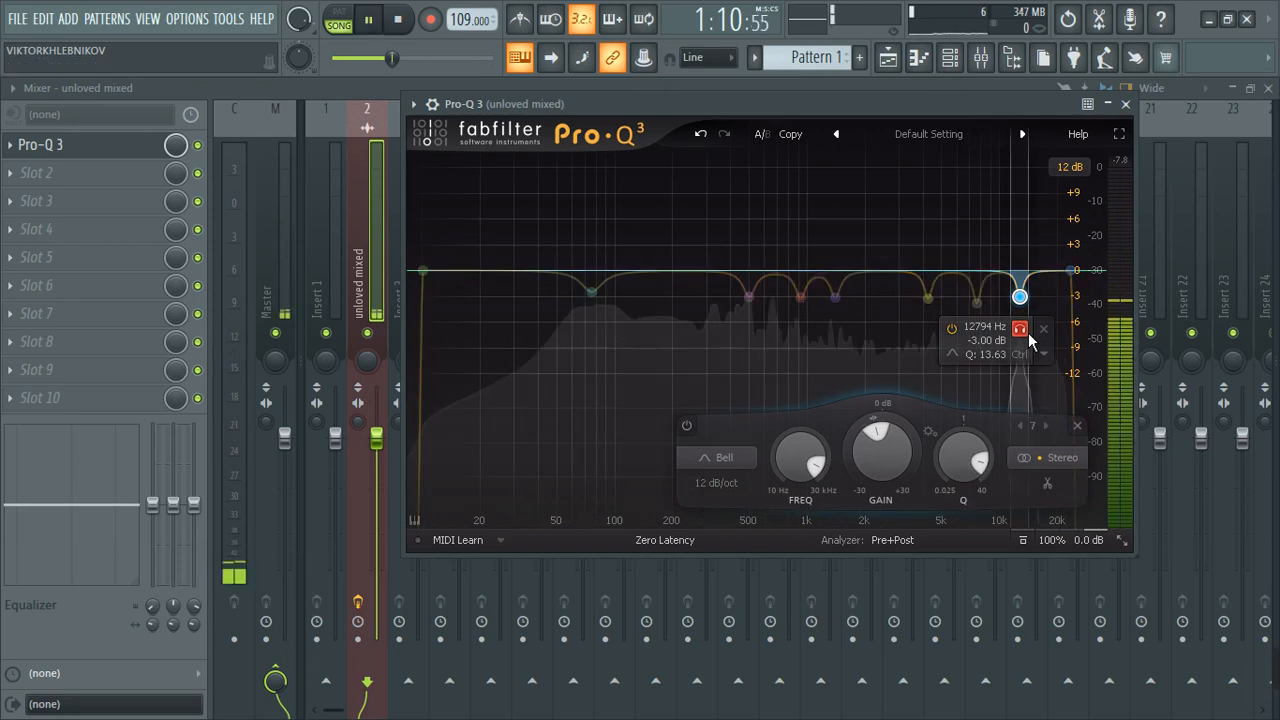
{"action": "key", "text": "space"}
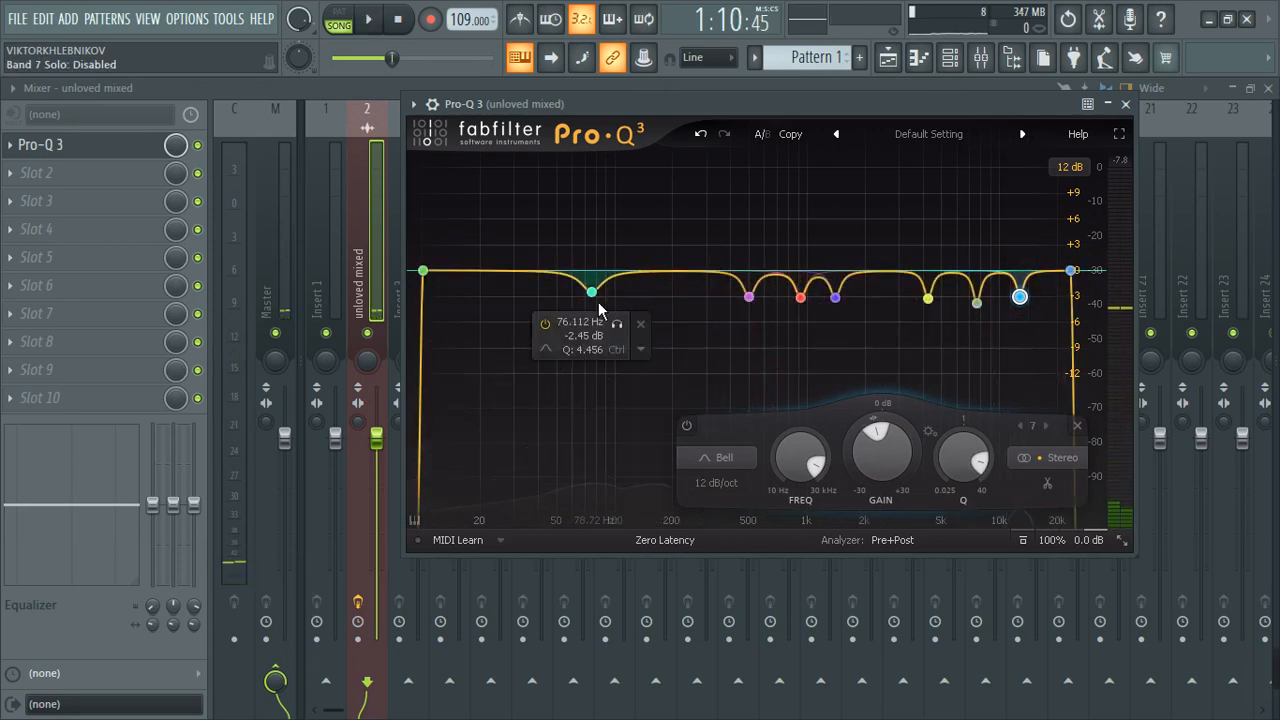
Solo the 76 Hz band to hear it, unsolo it, and set its gain to -3.19 dB and Q to 3.416
{"action": "left_click", "coordinate": [595, 296]}
{"action": "left_click", "coordinate": [622, 328]}
{"action": "key", "text": "space"}
{"action": "key", "text": "space"}
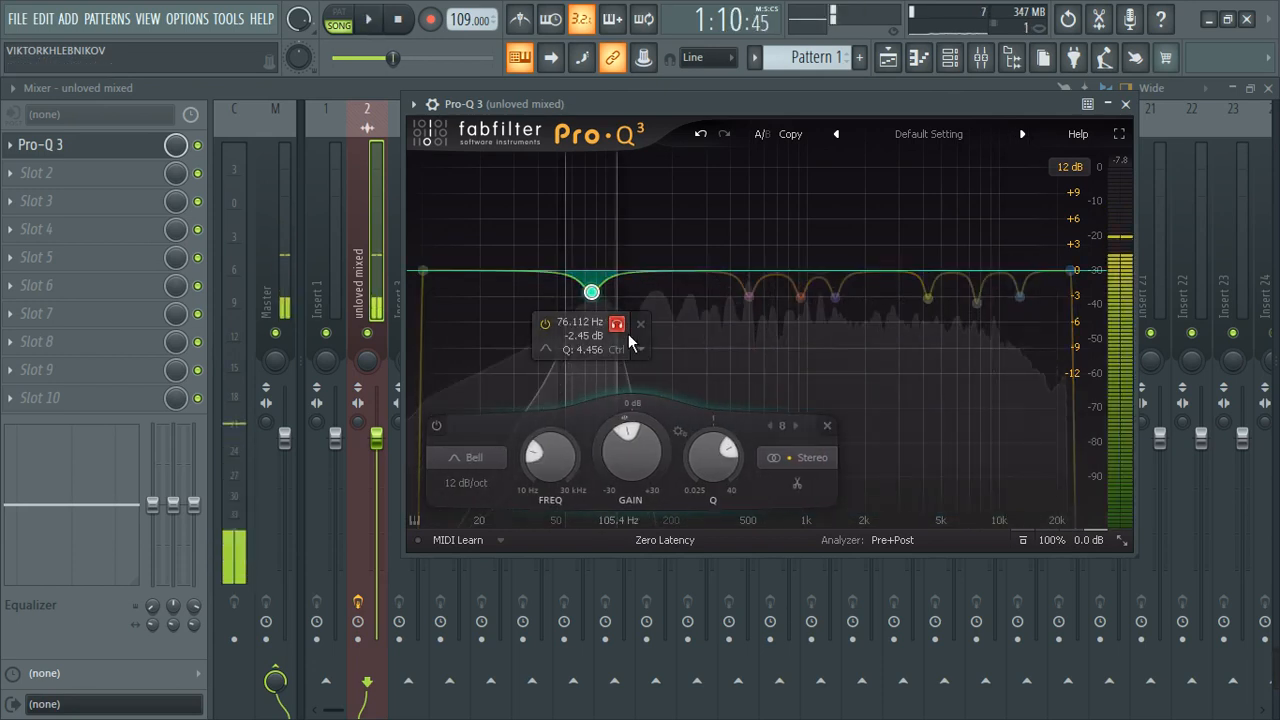
{"action": "left_click", "coordinate": [621, 327]}
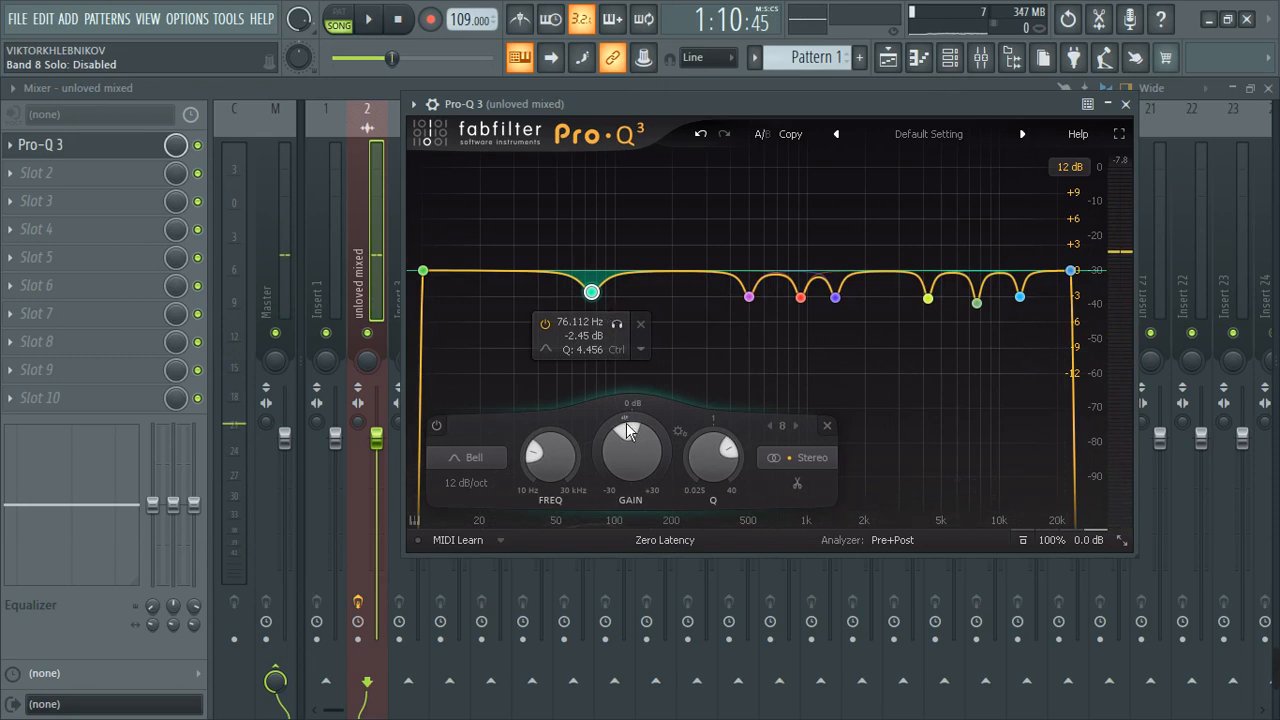
{"action": "scroll", "coordinate": [631, 447], "scroll_direction": "down", "scroll_amount": 3}
{"action": "mouse_move", "coordinate": [610, 314]}
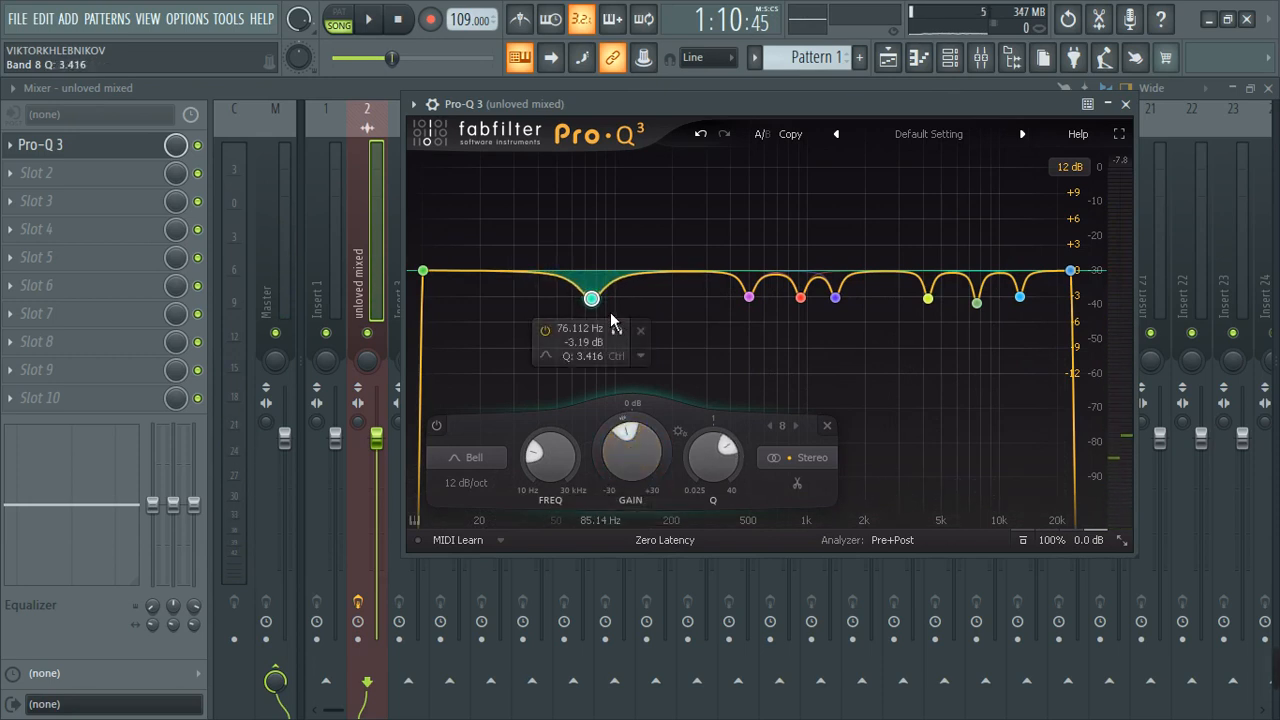
Widen the 500 Hz band to a Q of 5.839 and audition it in solo
{"action": "mouse_move", "coordinate": [765, 310]}
{"action": "scroll", "coordinate": [760, 307], "scroll_direction": "down", "scroll_amount": 1}
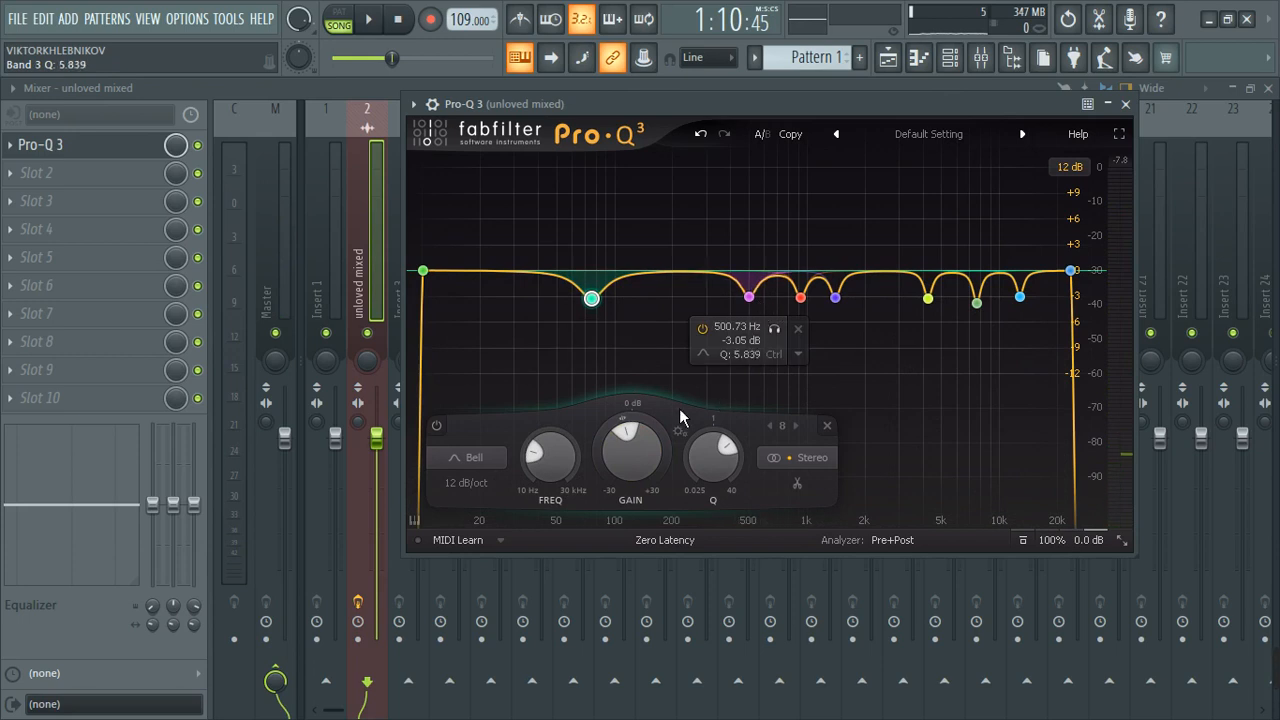
{"action": "left_click", "coordinate": [757, 307]}
{"action": "left_click", "coordinate": [775, 329]}
{"action": "key", "text": "space"}
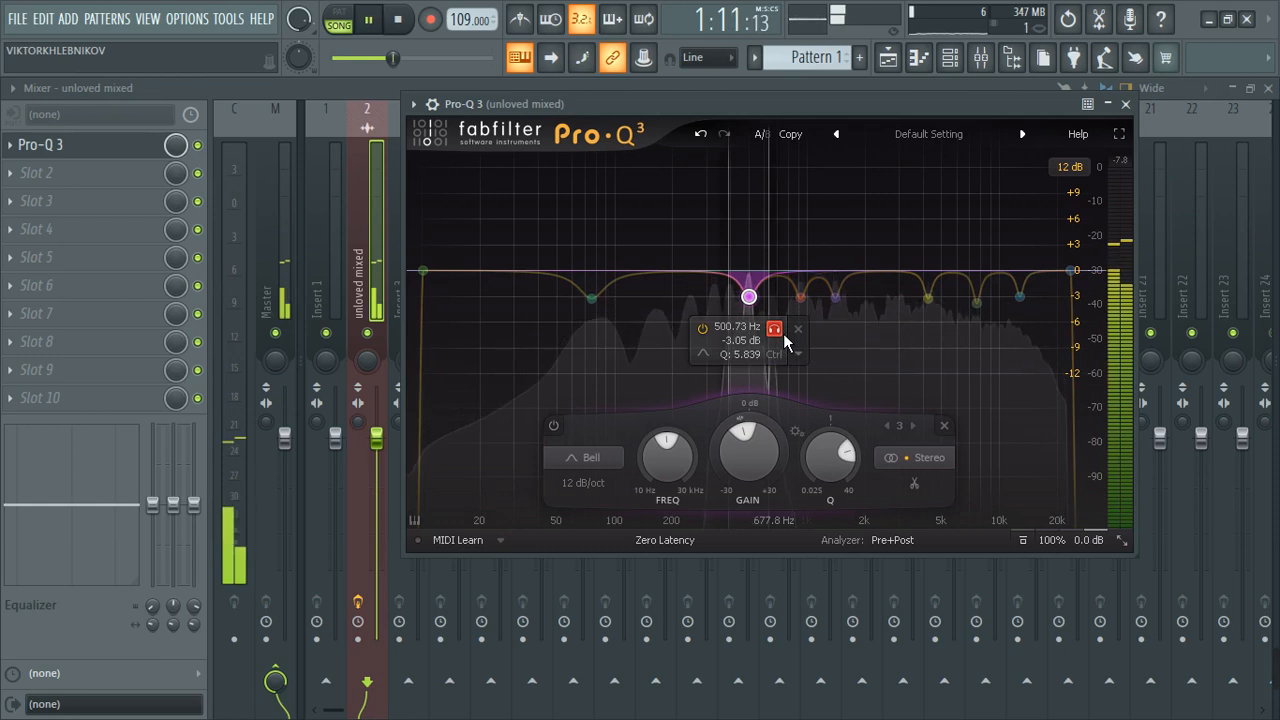
{"action": "key", "text": "space"}
{"action": "left_click", "coordinate": [778, 331]}
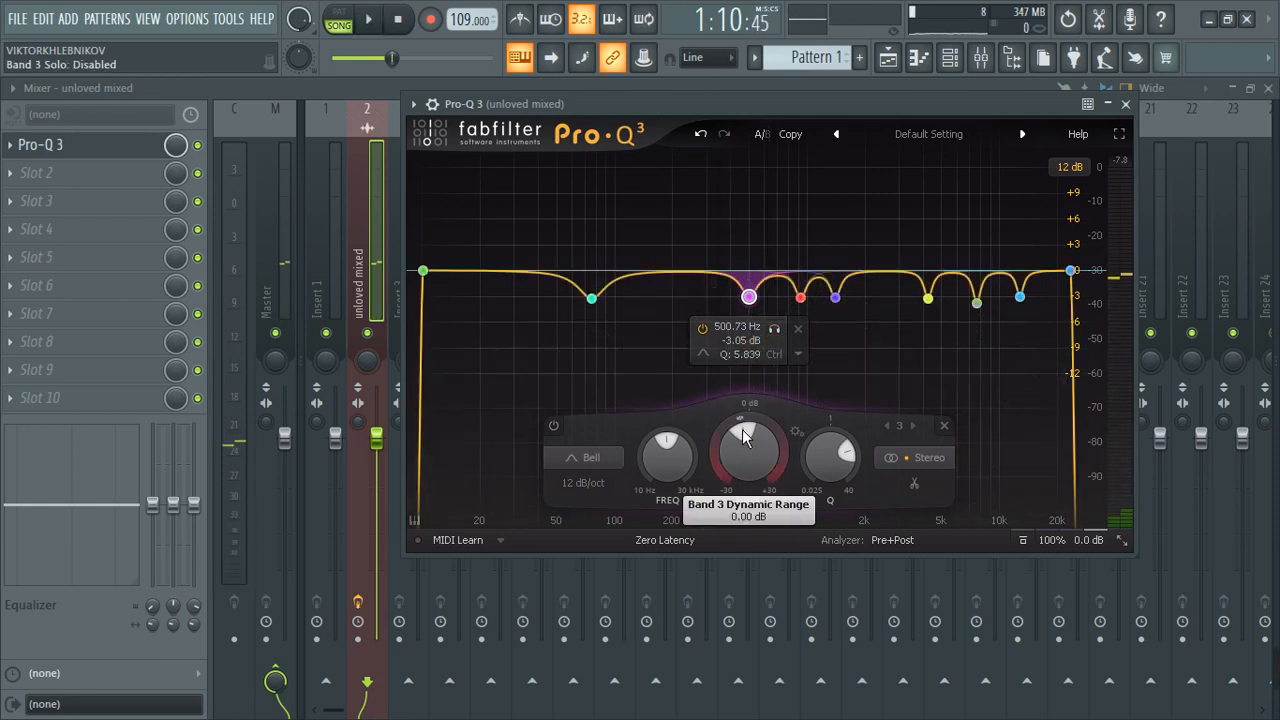
Set the 500 Hz band's dynamic range to -2.85 dB and audition the band in solo
{"action": "left_click_drag", "start_coordinate": [742, 429], "coordinate": [716, 498]}
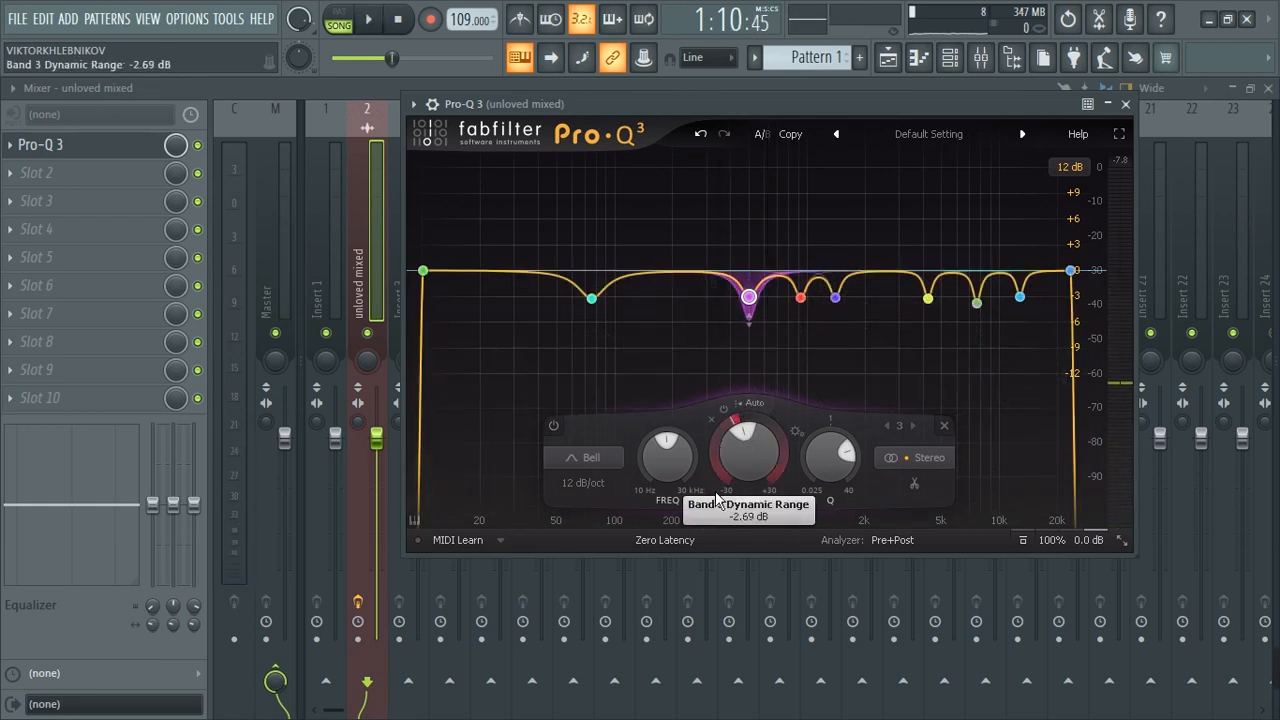
{"action": "mouse_move", "coordinate": [759, 311]}
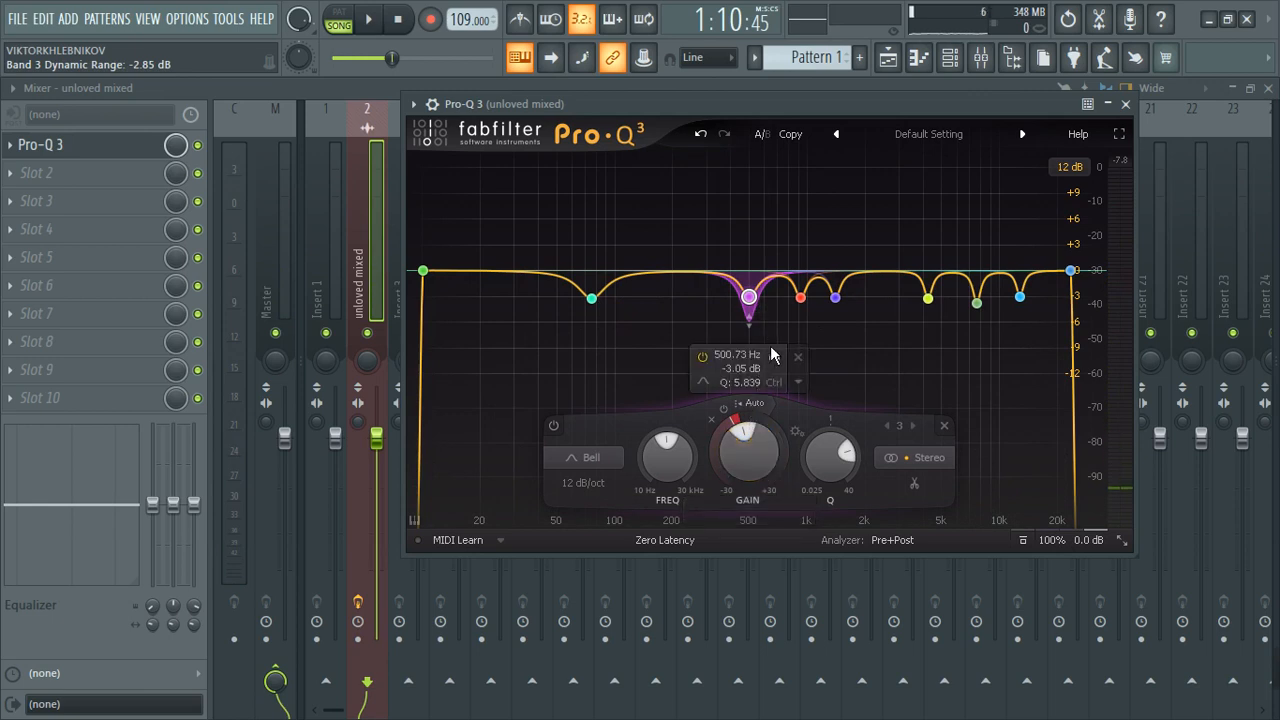
{"action": "left_click", "coordinate": [776, 357]}
{"action": "key", "text": "space"}
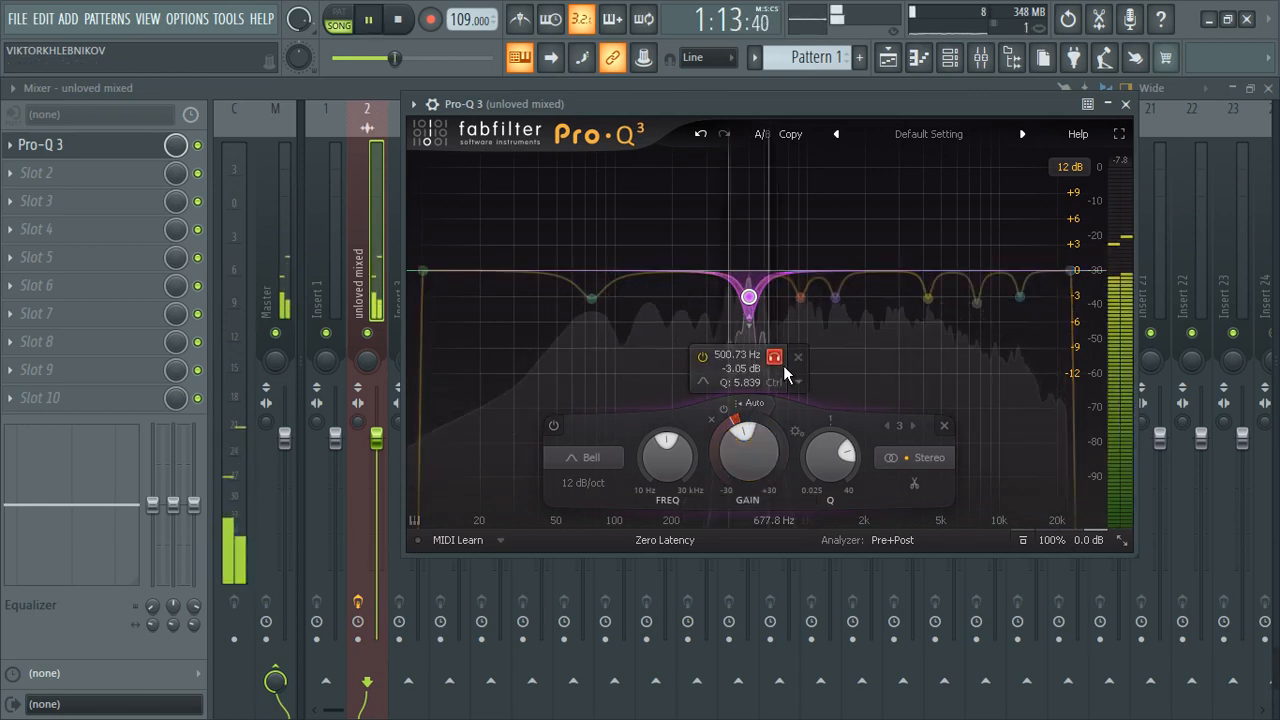
{"action": "key", "text": "space"}
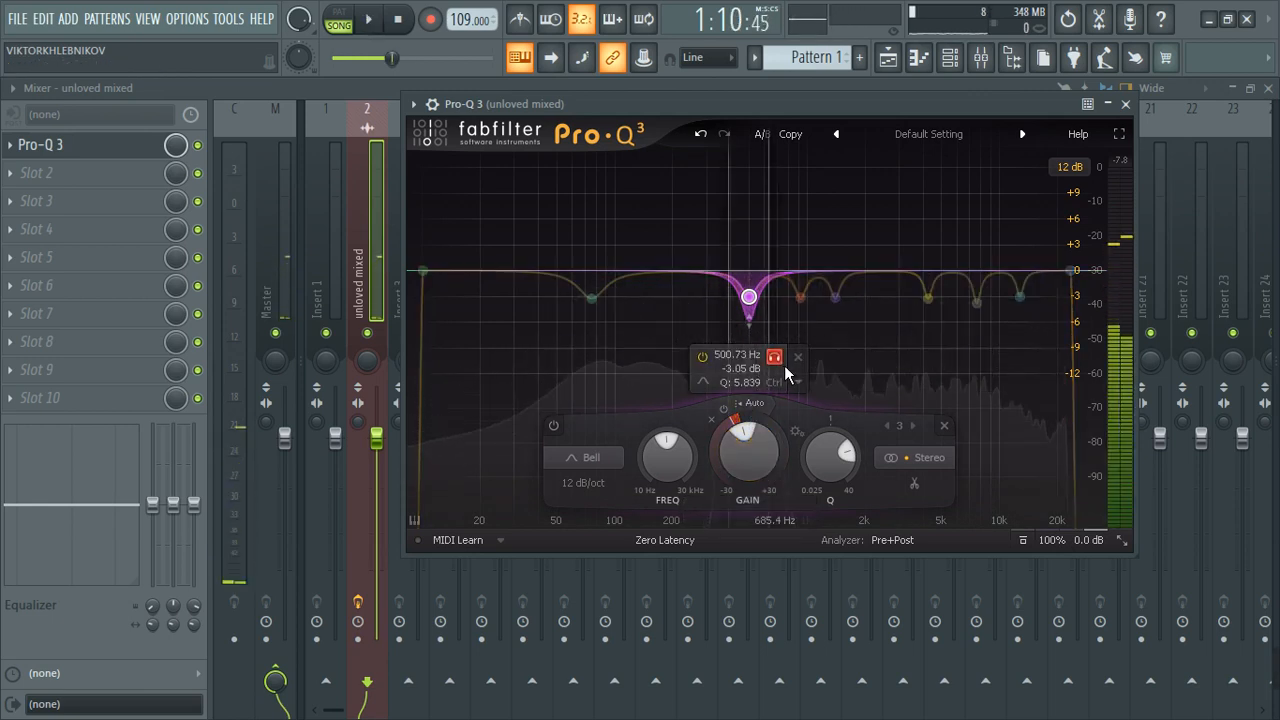
Audition the 928 Hz band in solo, unsolo it, and set its dynamic range to -3.21 dB
{"action": "left_click", "coordinate": [799, 298]}
{"action": "left_click", "coordinate": [826, 330]}
{"action": "key", "text": "space"}
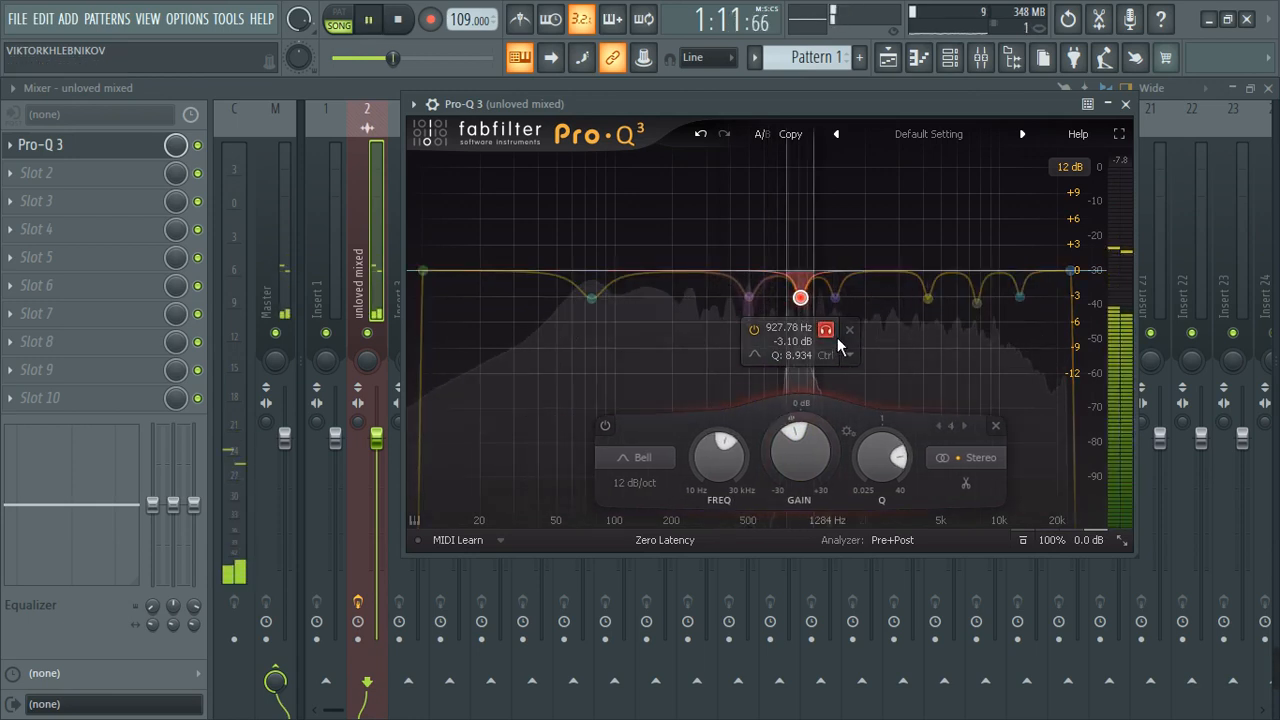
{"action": "key", "text": "space"}
{"action": "left_click", "coordinate": [827, 332]}
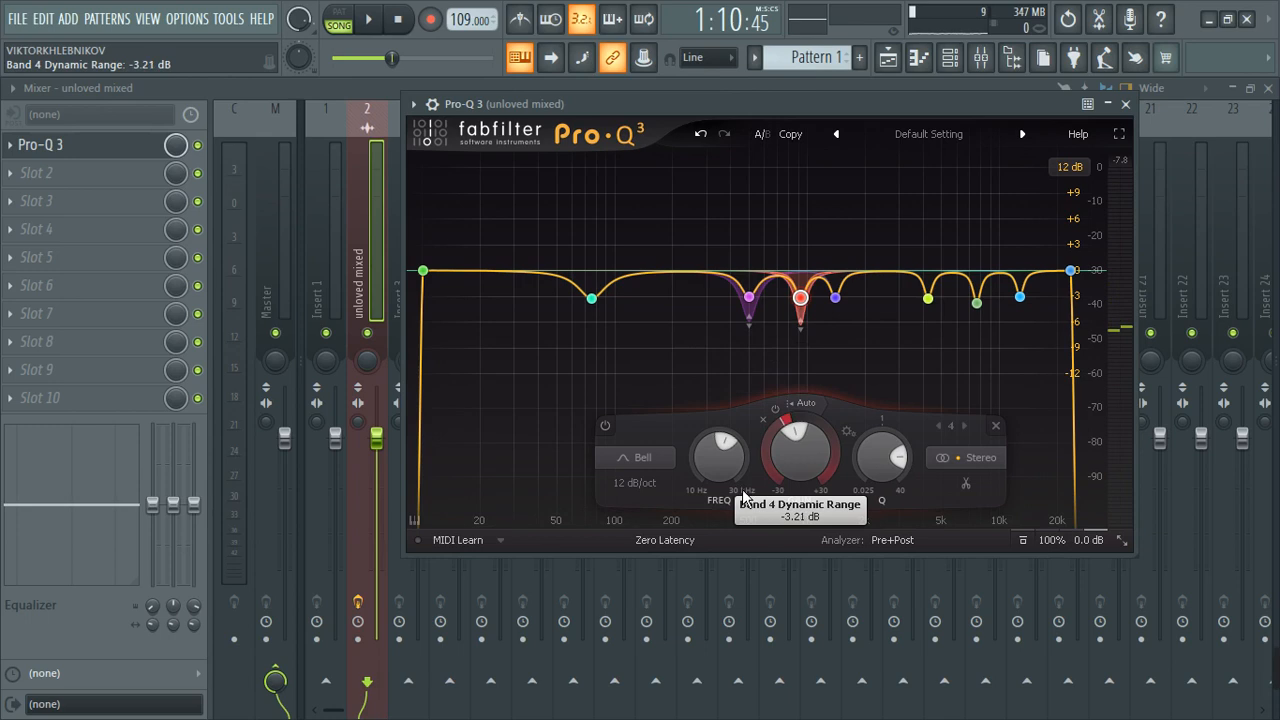
Audition the 1.4 kHz band in solo, unsolo it, and set its dynamic range to -2.97 dB
{"action": "left_click", "coordinate": [860, 329]}
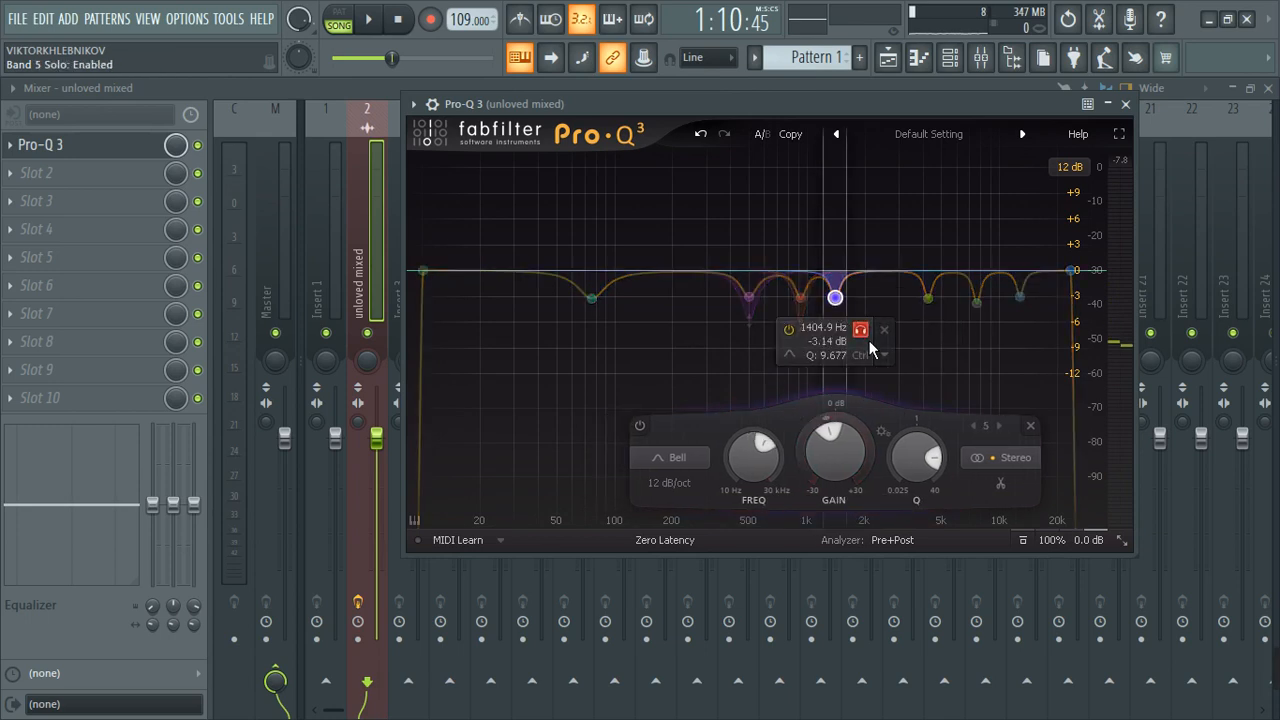
{"action": "key", "text": "space"}
{"action": "key", "text": "space"}
{"action": "left_click", "coordinate": [860, 329]}
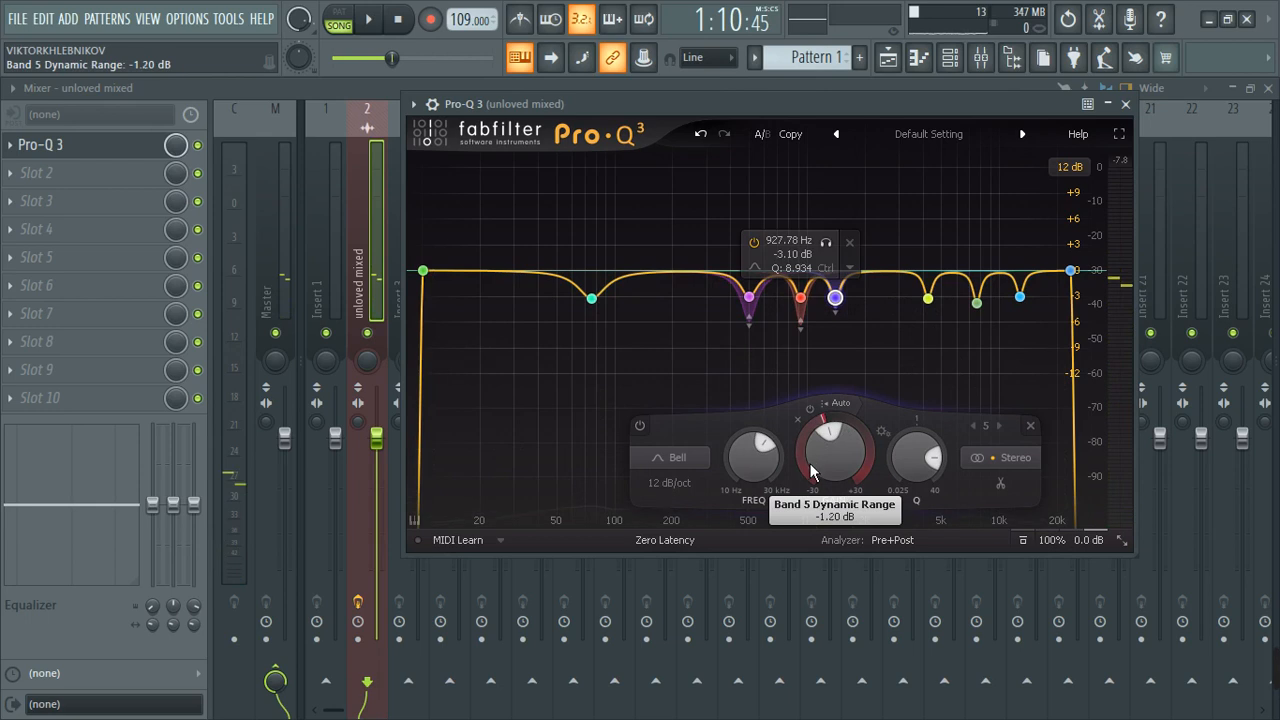
{"action": "left_click_drag", "start_coordinate": [811, 472], "coordinate": [812, 496]}
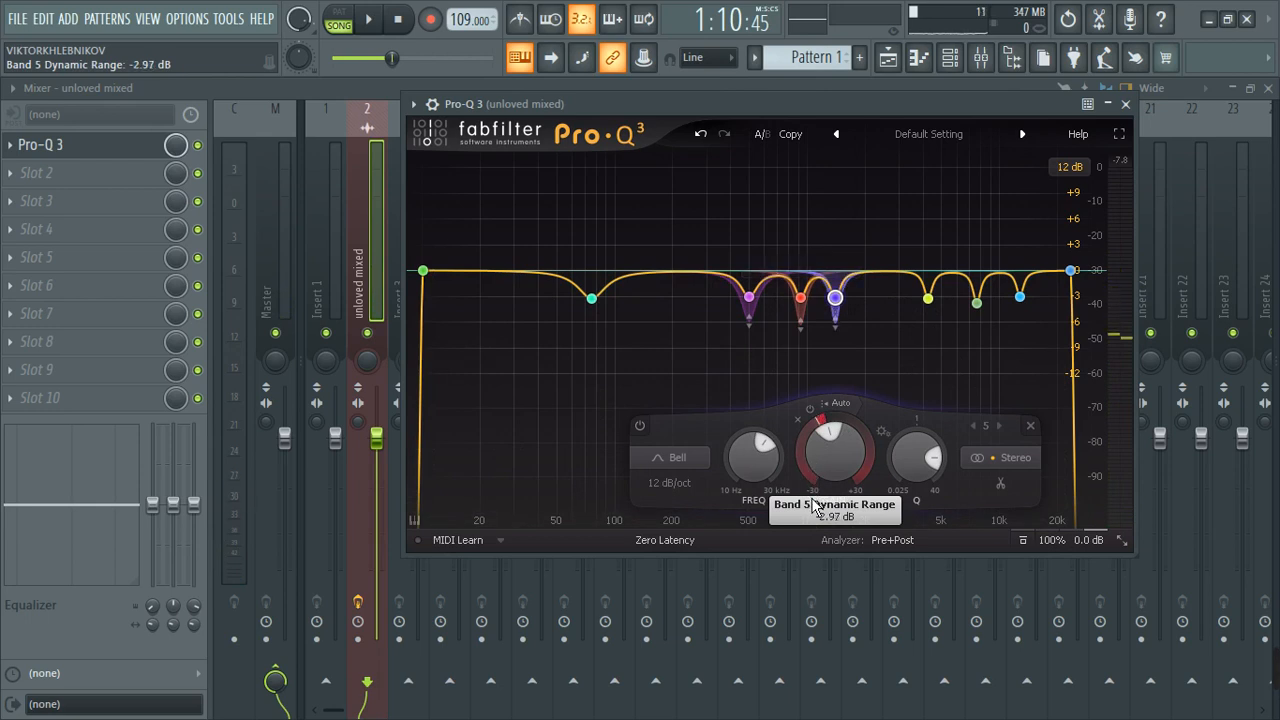
Audition the 4.3 kHz band in solo, unsolo it, and set its dynamic range to -2.67 dB
{"action": "left_click", "coordinate": [932, 302]}
{"action": "left_click", "coordinate": [954, 332]}
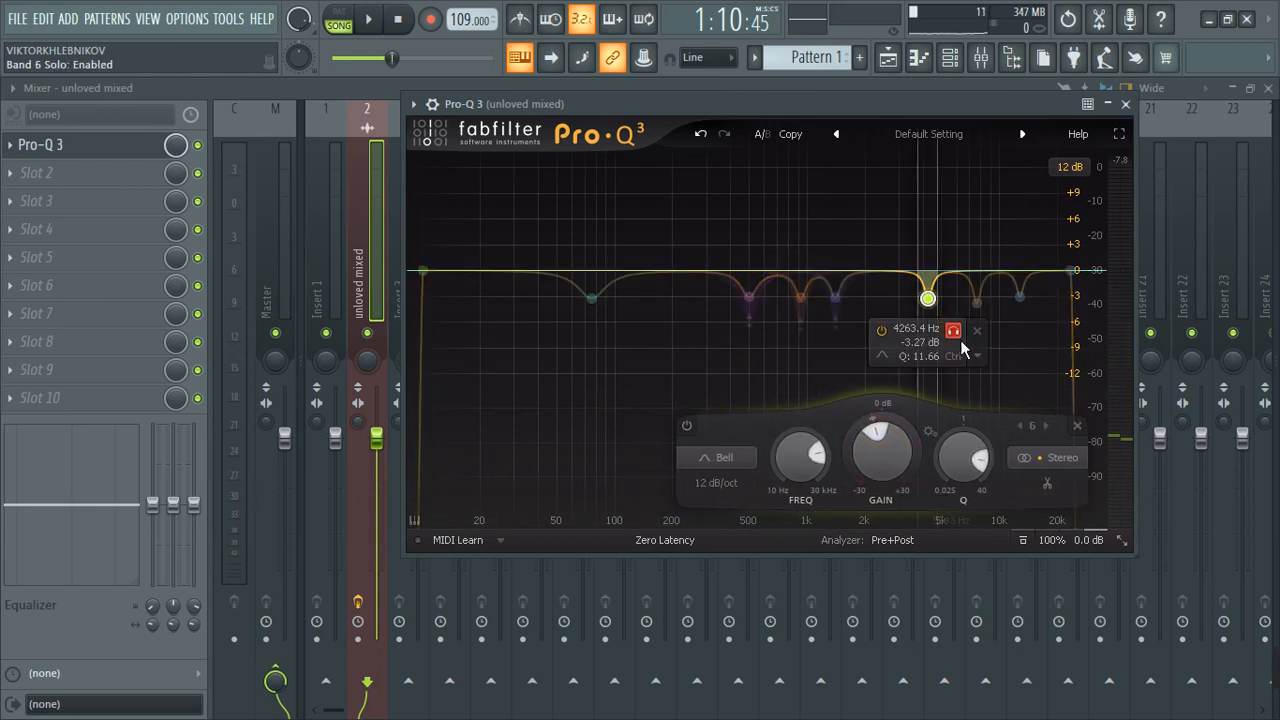
{"action": "key", "text": "space"}
{"action": "key", "text": "space"}
{"action": "left_click", "coordinate": [955, 334]}
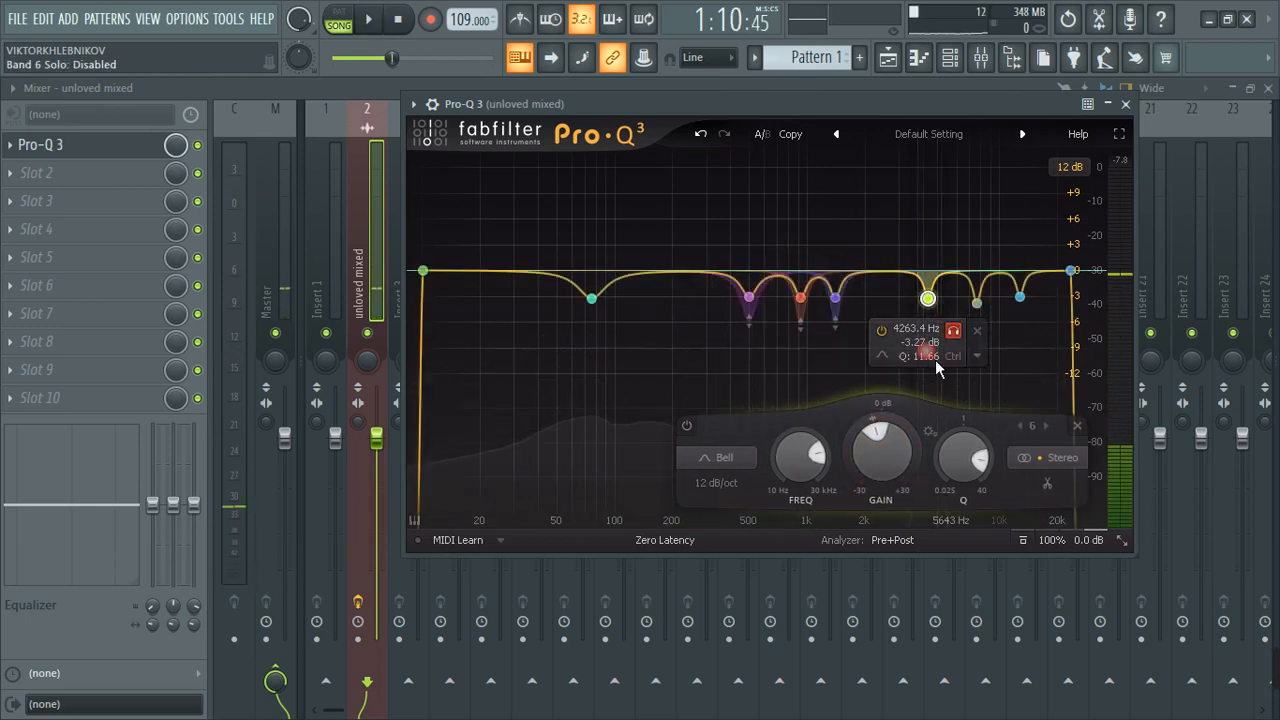
{"action": "left_click_drag", "start_coordinate": [848, 485], "coordinate": [848, 503]}
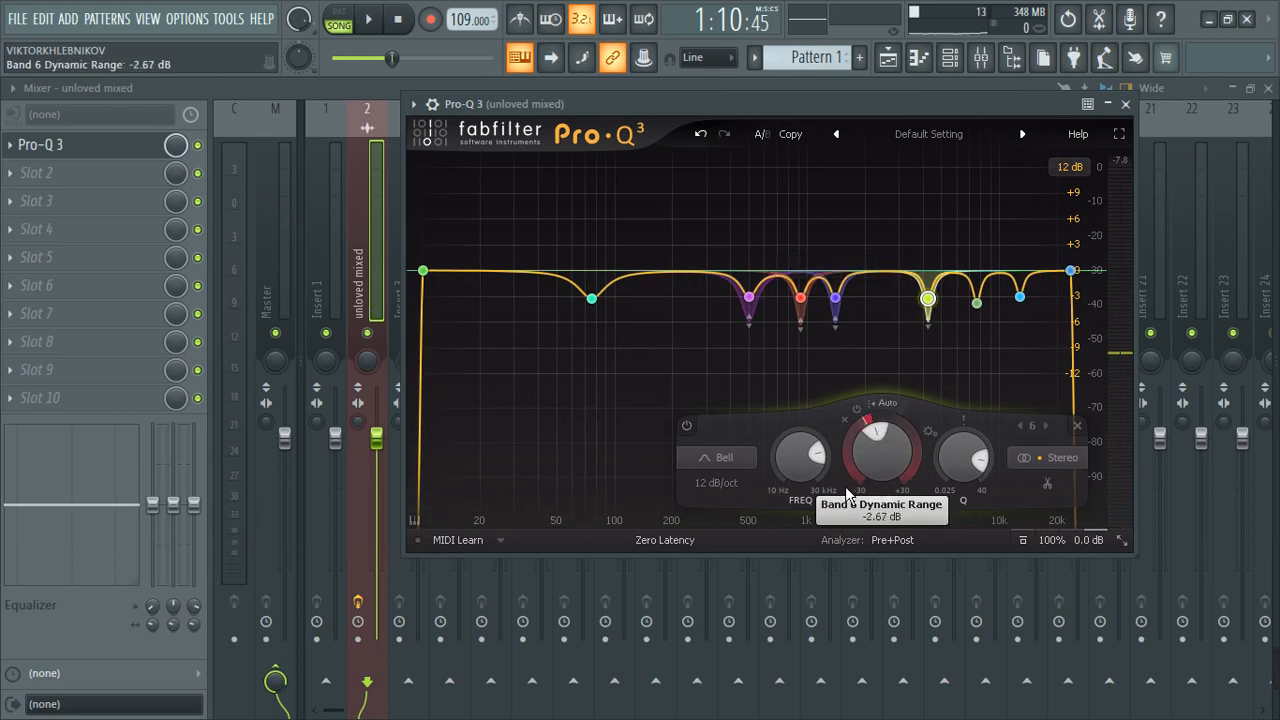
{"action": "left_click_drag", "start_coordinate": [930, 378], "coordinate": [931, 376]}
Audition the 7.6 kHz band in solo, unsolo it, and set its dynamic range to -2.39 dB
{"action": "left_click", "coordinate": [1015, 339]}
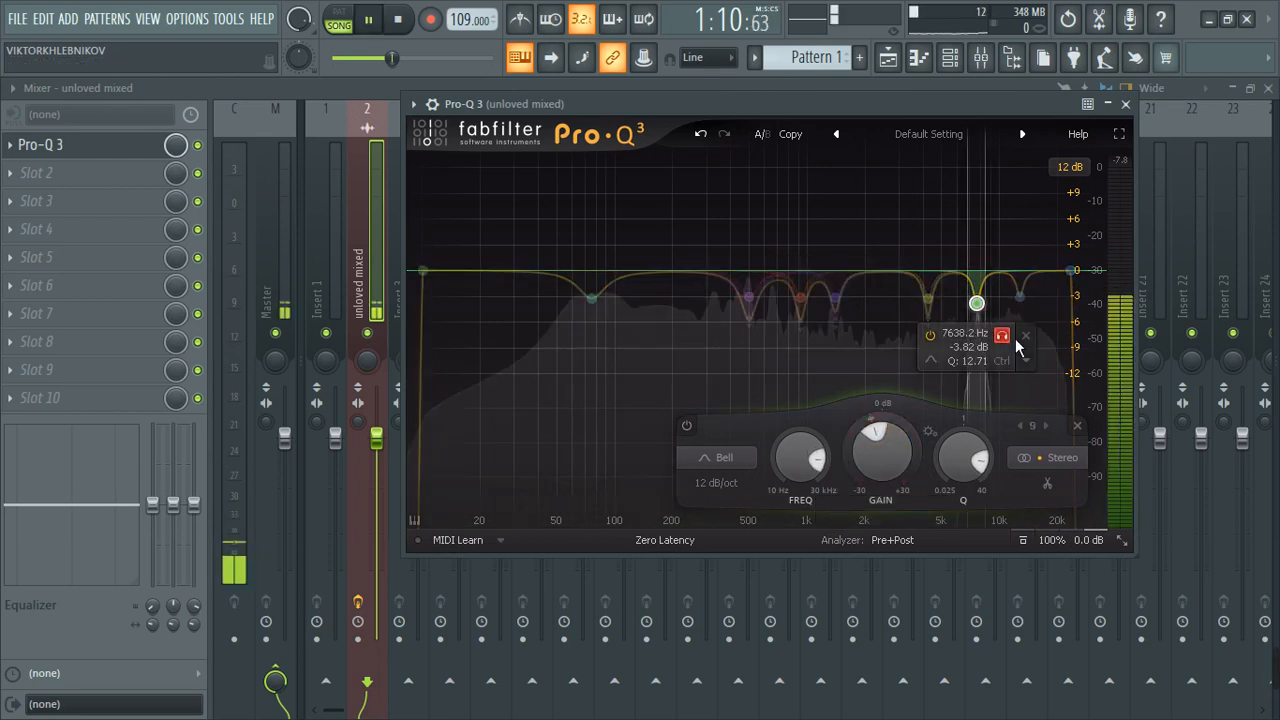
{"action": "left_click", "coordinate": [1015, 338]}
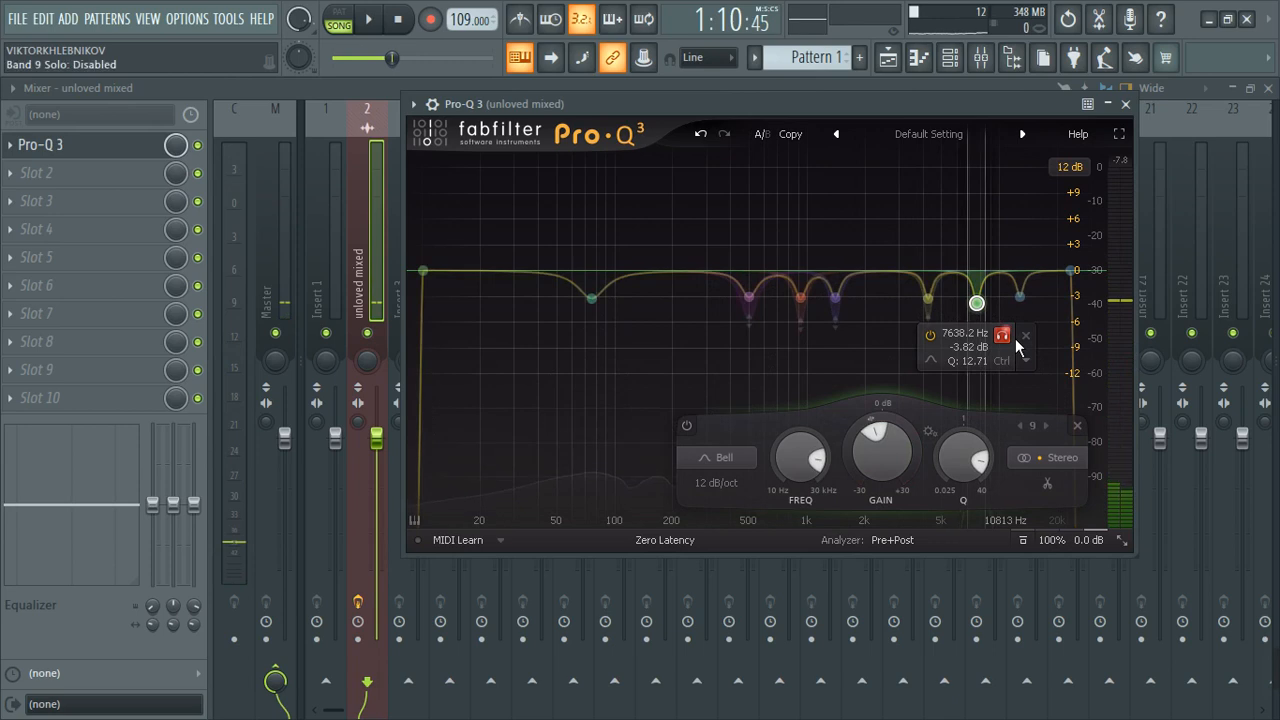
{"action": "left_click", "coordinate": [1011, 340]}
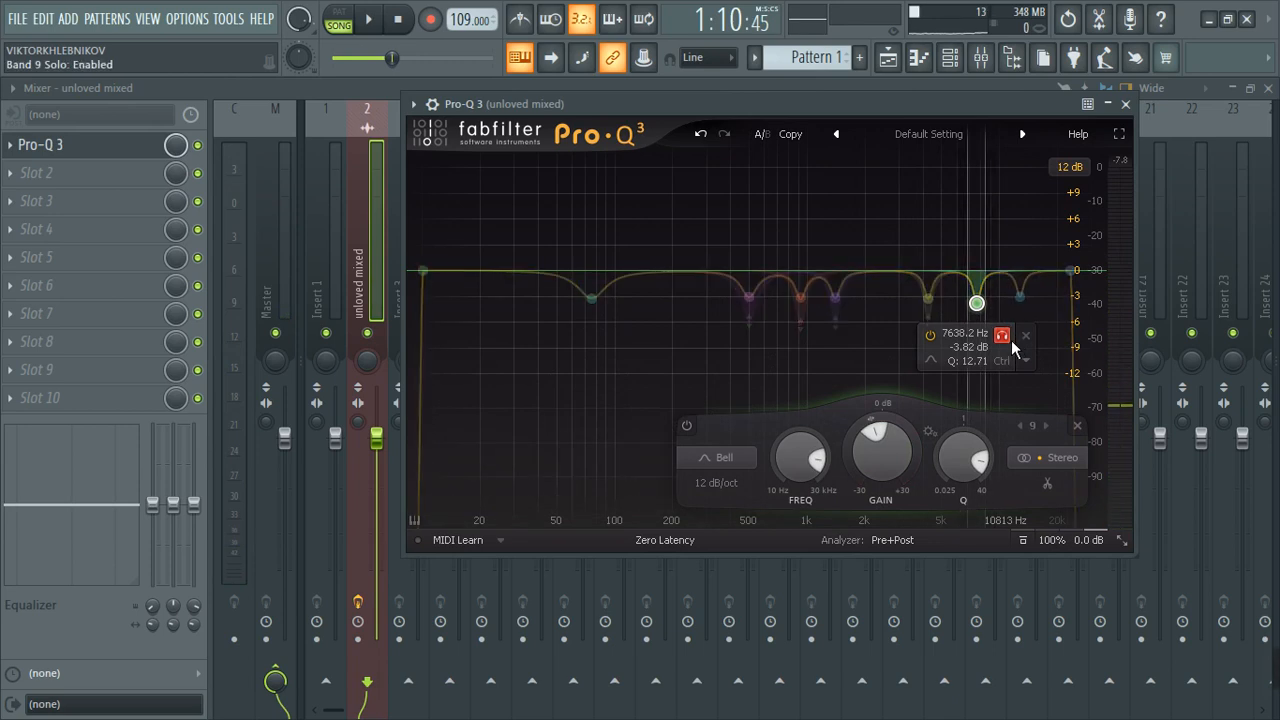
{"action": "left_click", "coordinate": [1011, 340]}
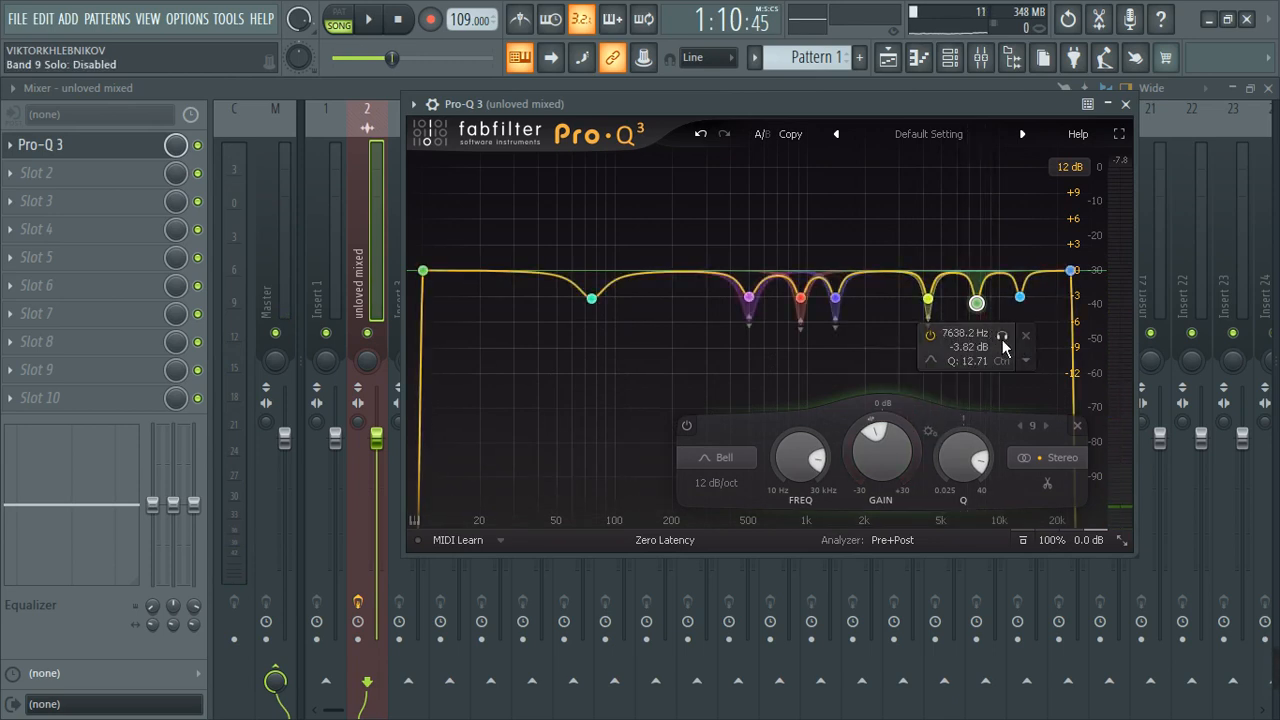
{"action": "left_click_drag", "start_coordinate": [1004, 346], "coordinate": [1008, 343]}
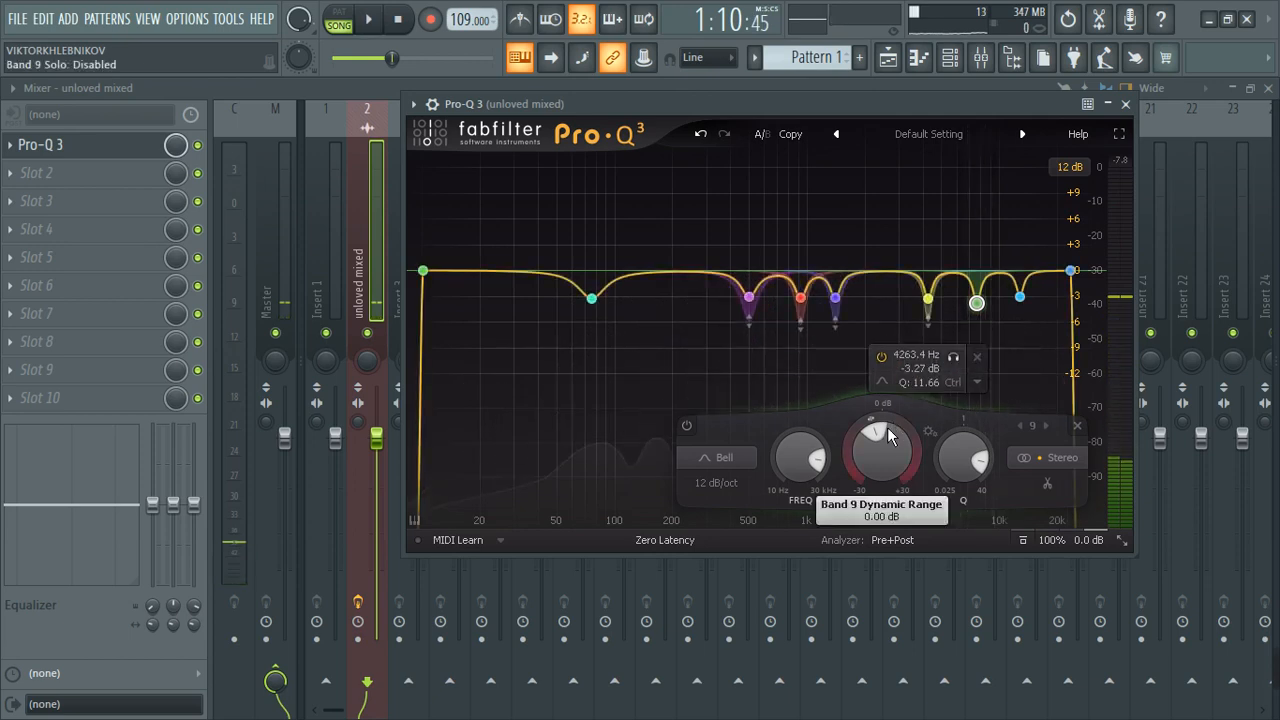
{"action": "left_click_drag", "start_coordinate": [890, 435], "coordinate": [853, 485]}
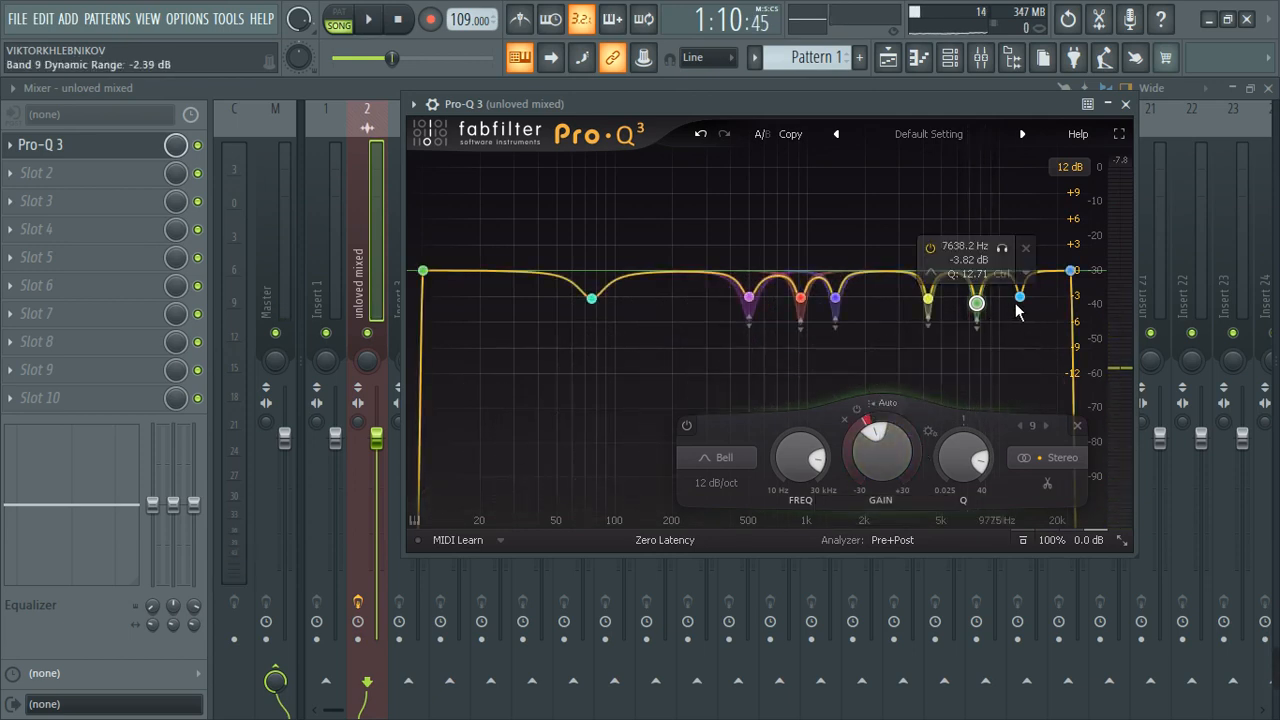
Audition the 12.8 kHz band in solo, unsolo it, and set its dynamic range to -3.09 dB
{"action": "left_click", "coordinate": [1024, 334]}
{"action": "key", "text": "space"}
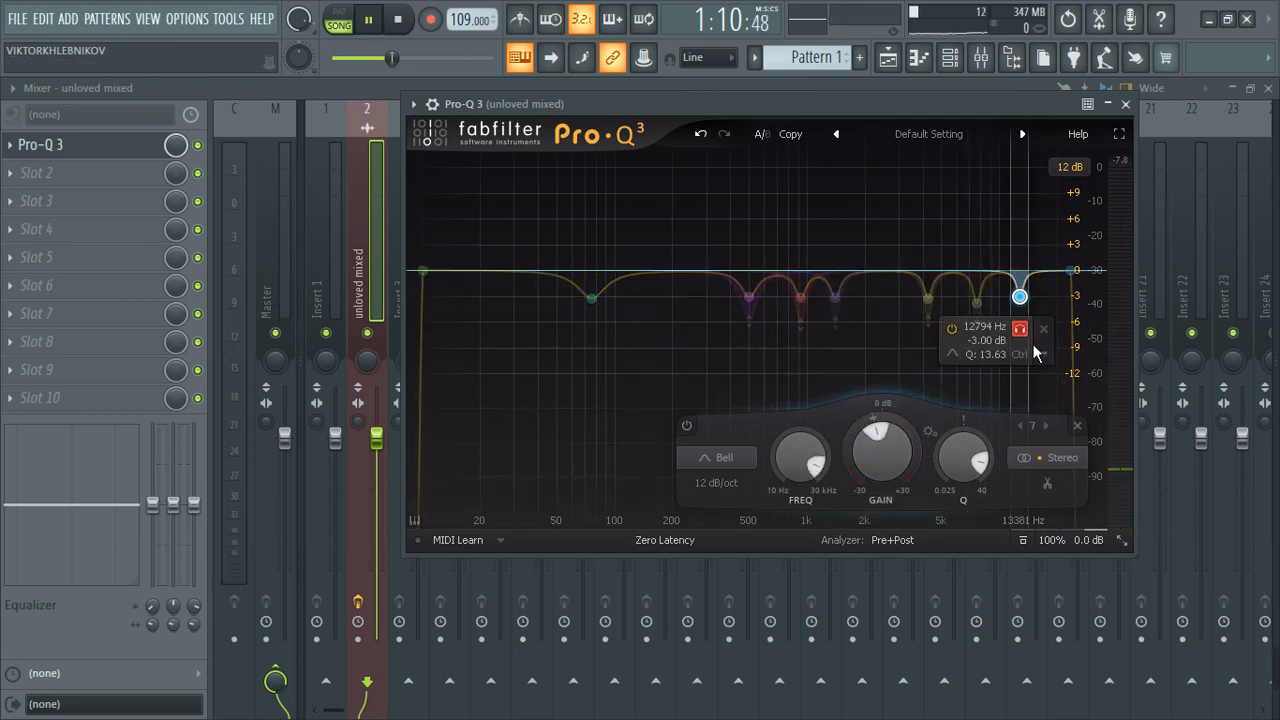
{"action": "key", "text": "space"}
{"action": "left_click", "coordinate": [1022, 332]}
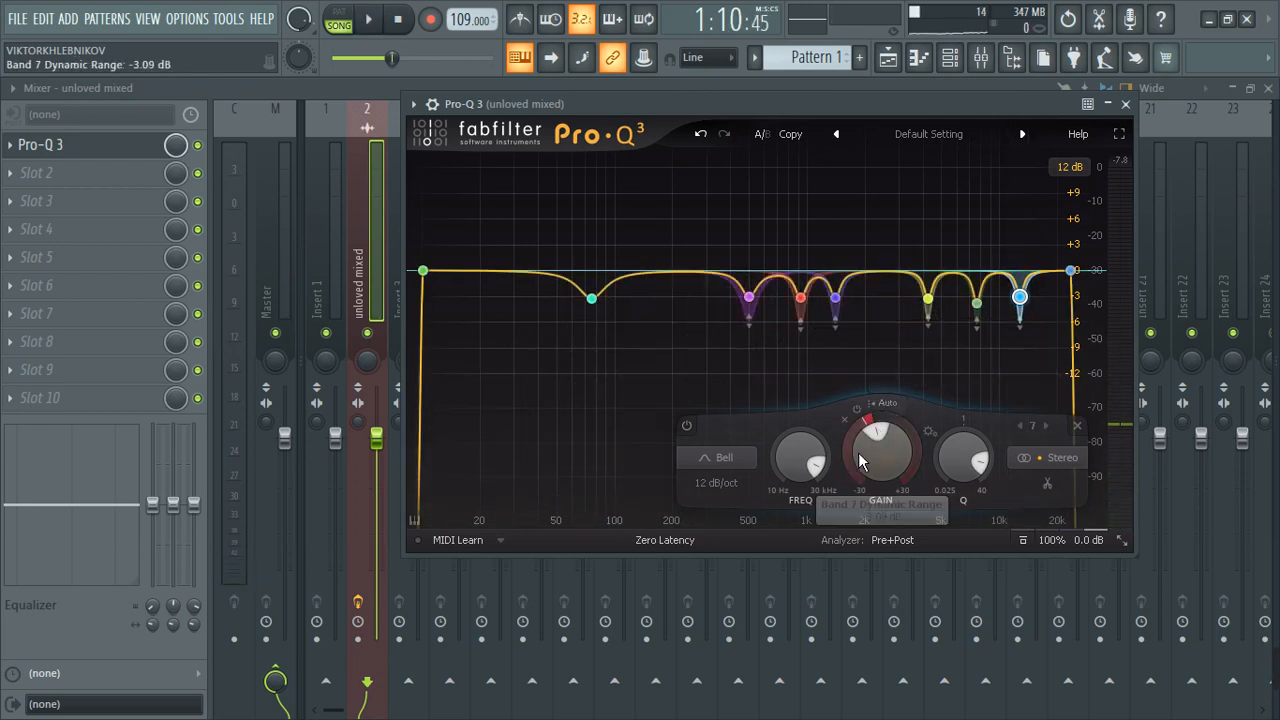
Audition the 500 Hz band in solo, unsolo it, and switch its stereo placement to Mid
{"action": "left_click", "coordinate": [776, 357]}
{"action": "key", "text": "space"}
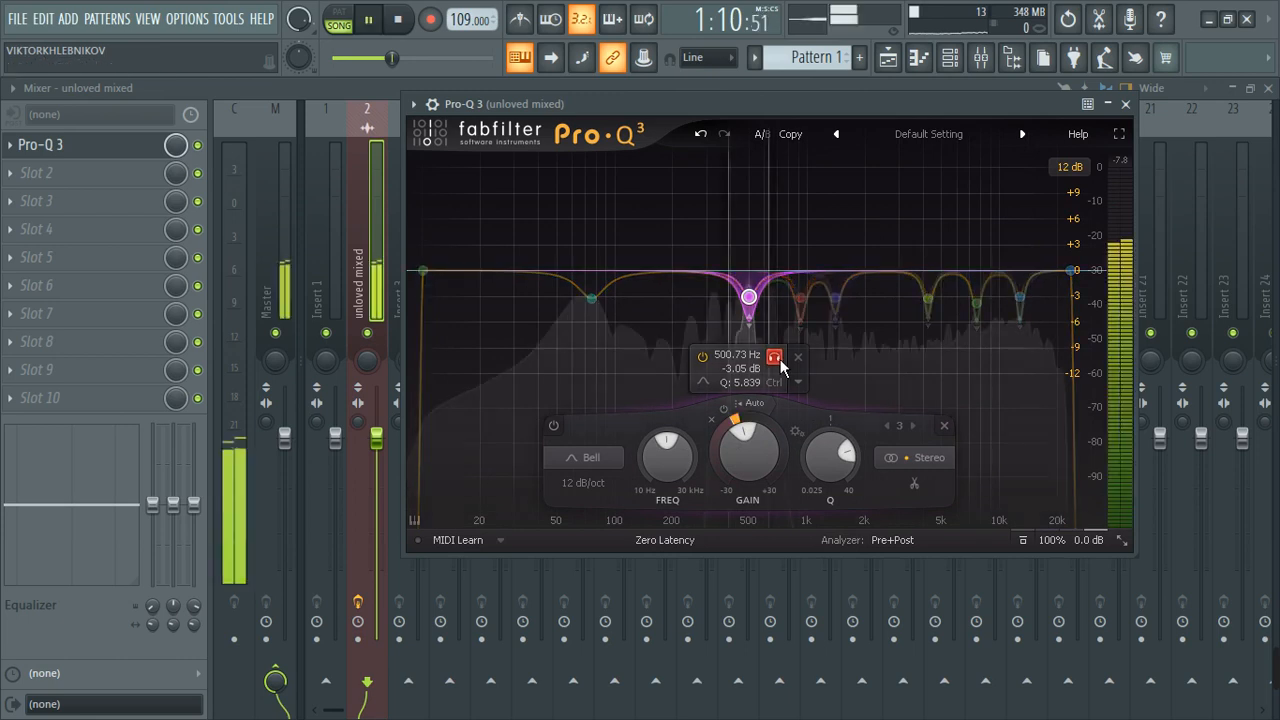
{"action": "key", "text": "space"}
{"action": "left_click", "coordinate": [776, 357]}
{"action": "left_click", "coordinate": [935, 458]}
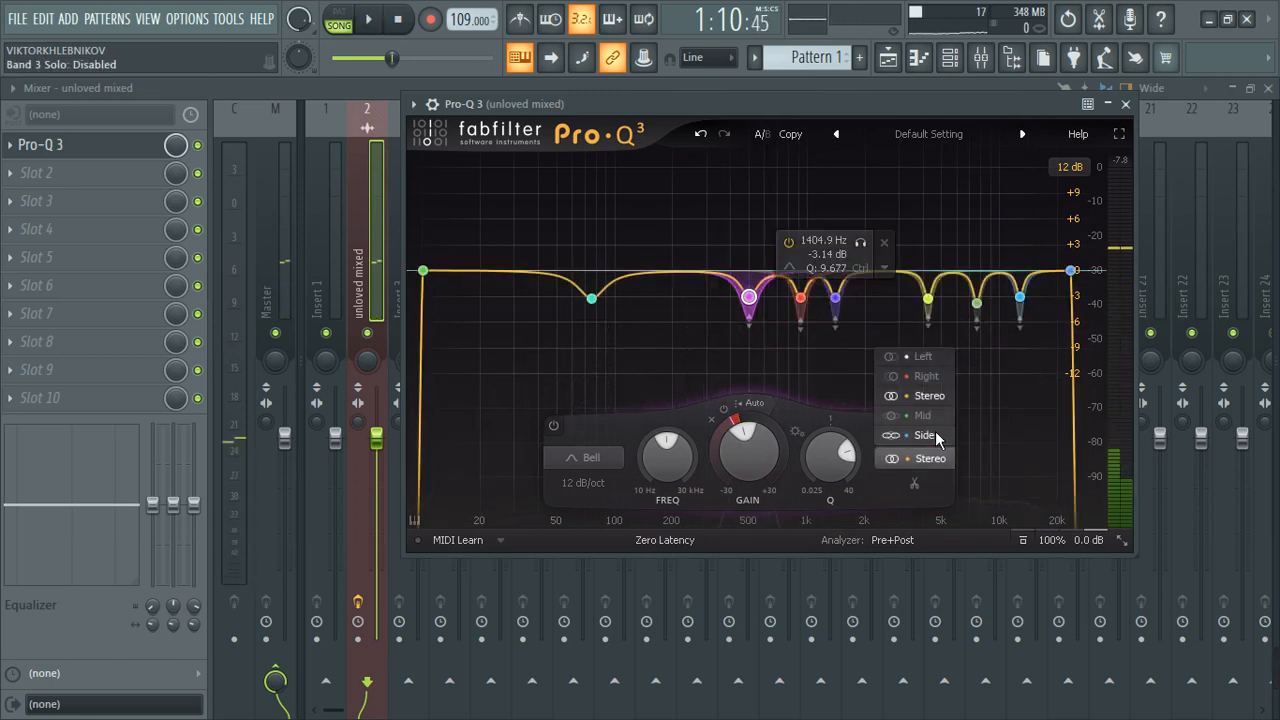
{"action": "left_click", "coordinate": [922, 415]}
Listen to the 928 Hz band in solo, then unsolo it
{"action": "key", "text": "space"}
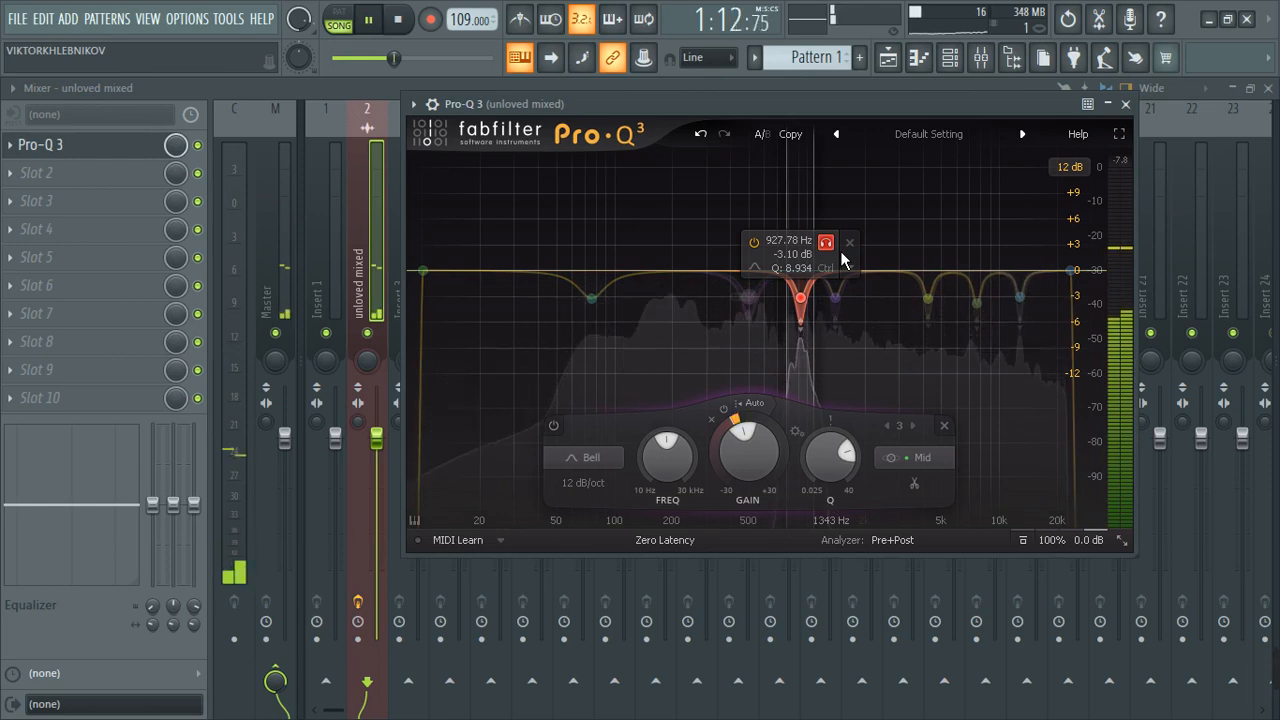
{"action": "key", "text": "space"}
{"action": "left_click", "coordinate": [825, 242]}
Try Side stereo placement on the 500 Hz band and listen to the 1.4 kHz and 500 Hz bands in solo, one at a time
{"action": "left_click", "coordinate": [925, 460]}
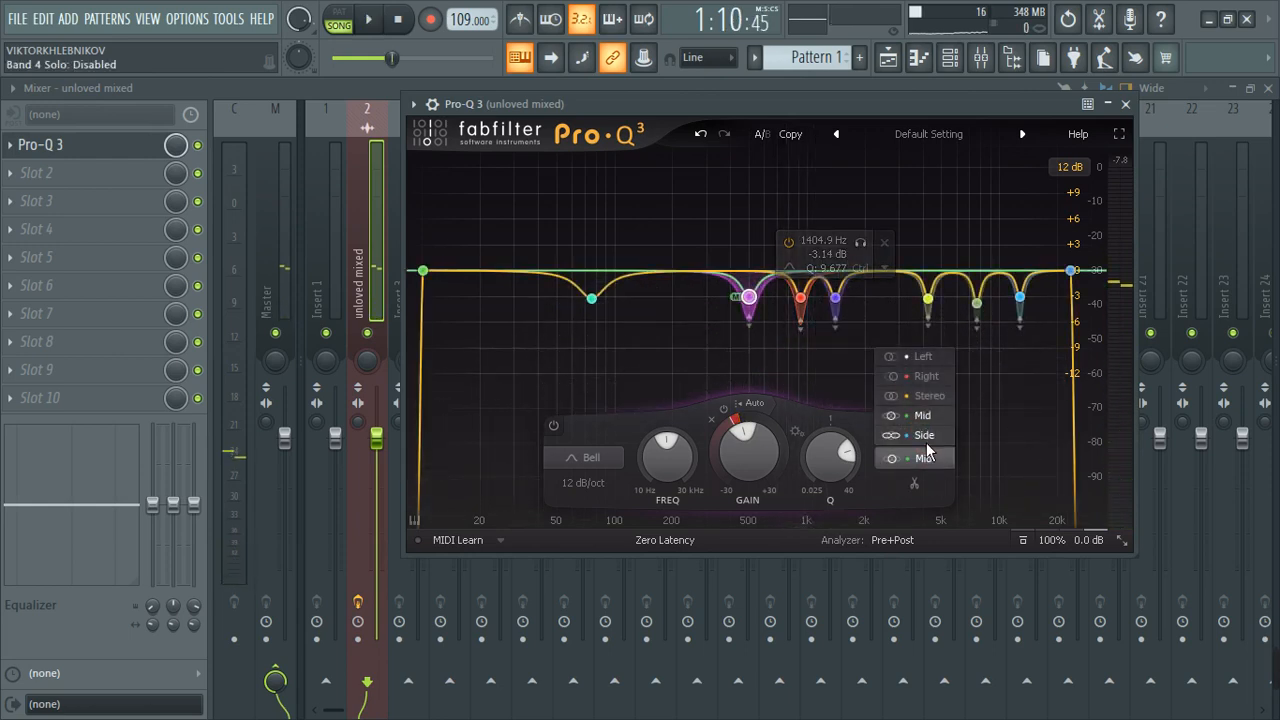
{"action": "left_click", "coordinate": [925, 437]}
{"action": "left_click", "coordinate": [869, 254]}
{"action": "key", "text": "space"}
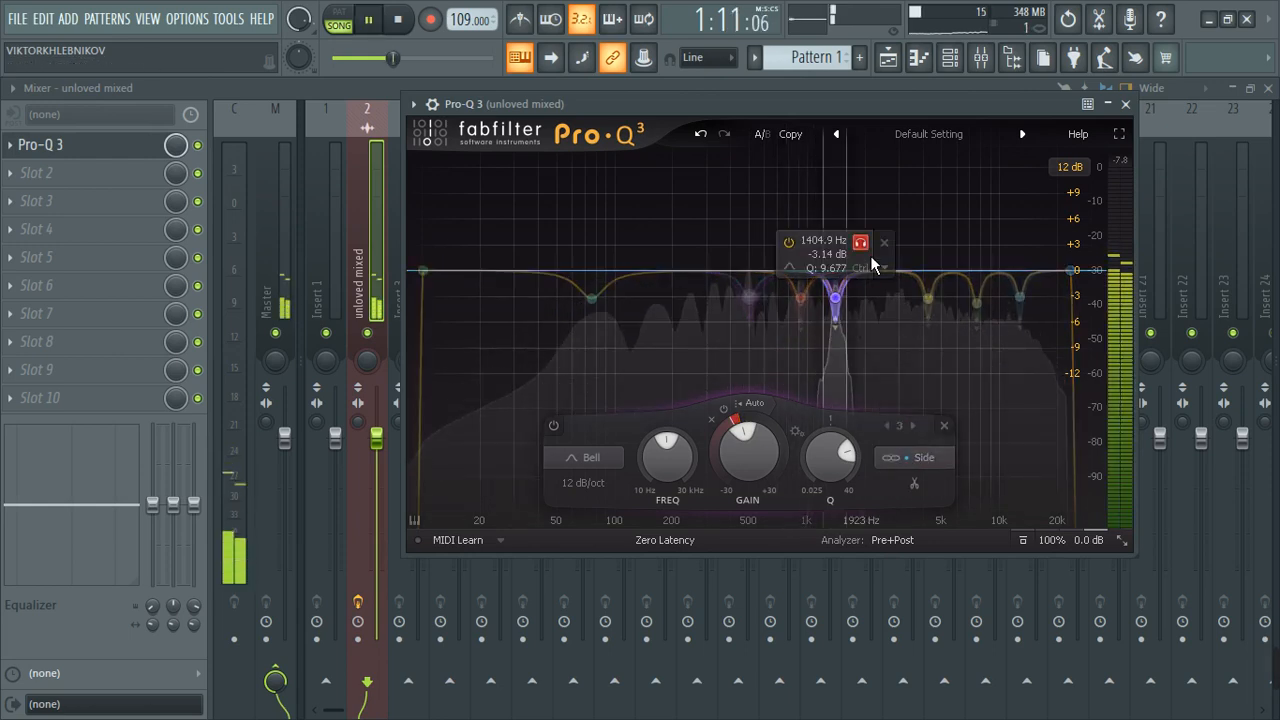
{"action": "key", "text": "space"}
{"action": "left_click", "coordinate": [869, 254]}
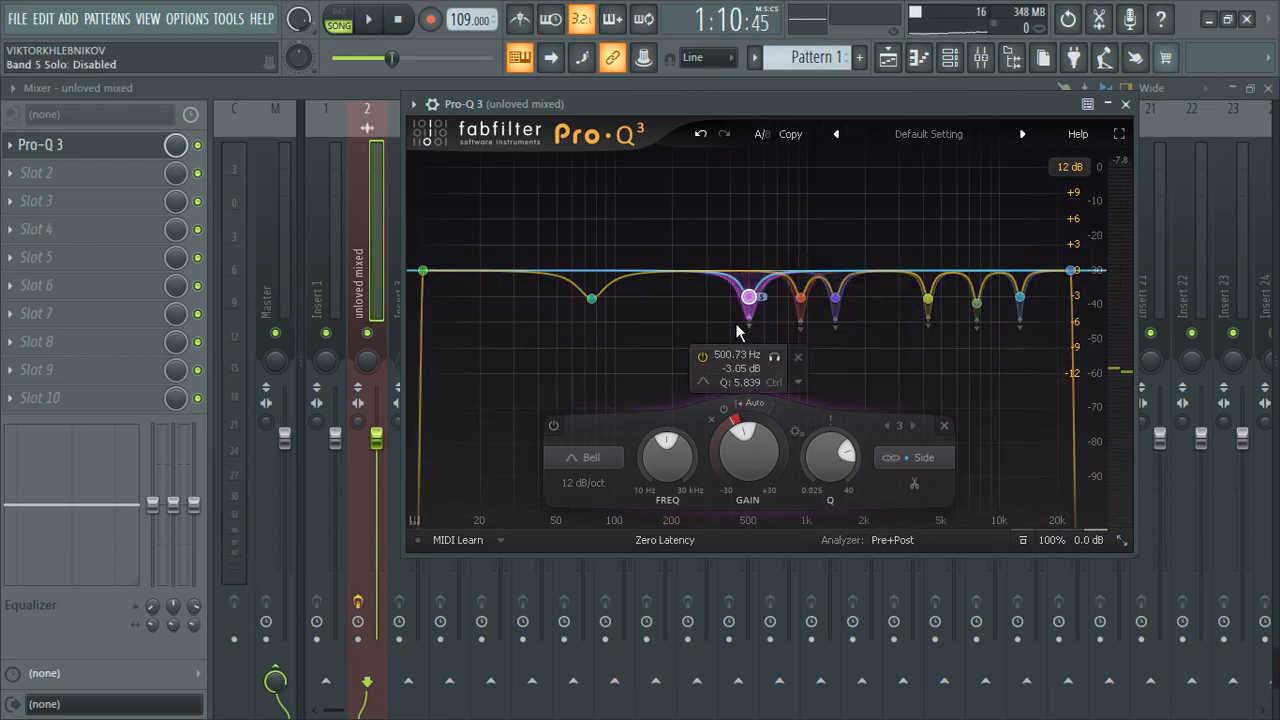
{"action": "left_click", "coordinate": [774, 357]}
{"action": "key", "text": "space"}
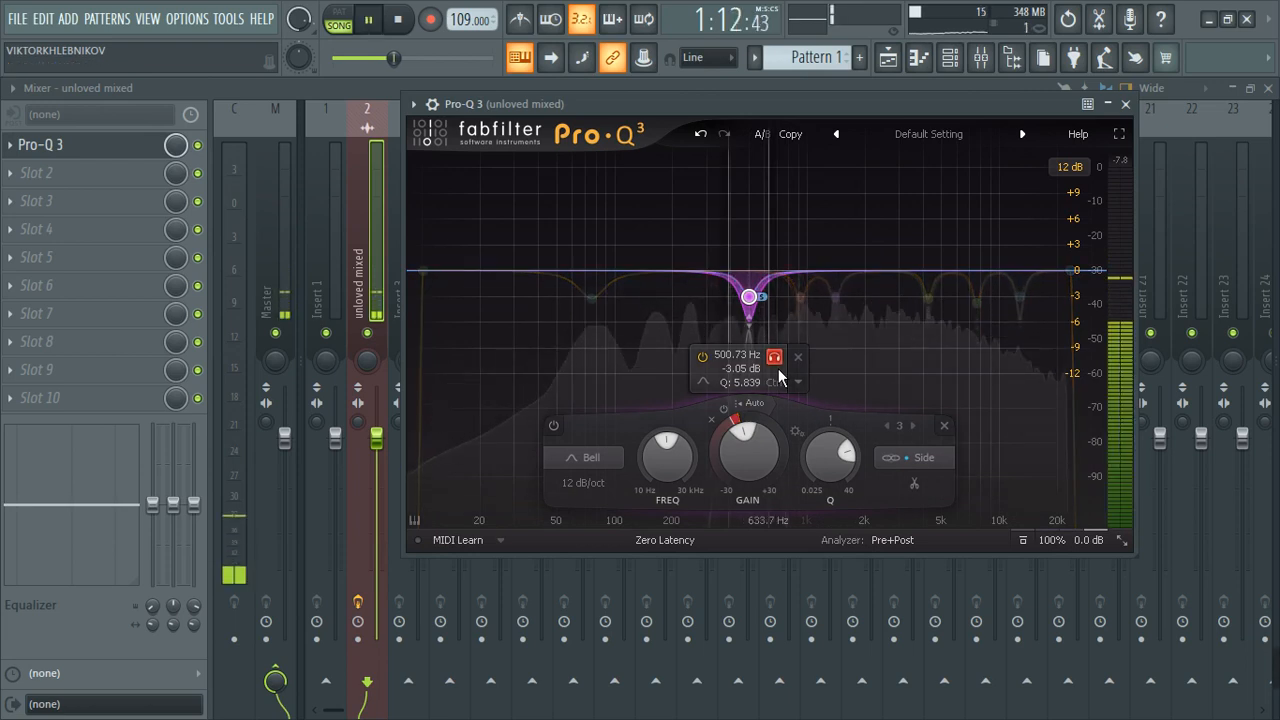
{"action": "key", "text": "space"}
{"action": "left_click", "coordinate": [774, 357]}
Set the 500 Hz band's stereo placement to Mid, audition the band in solo, and unsolo it
{"action": "left_click", "coordinate": [920, 458]}
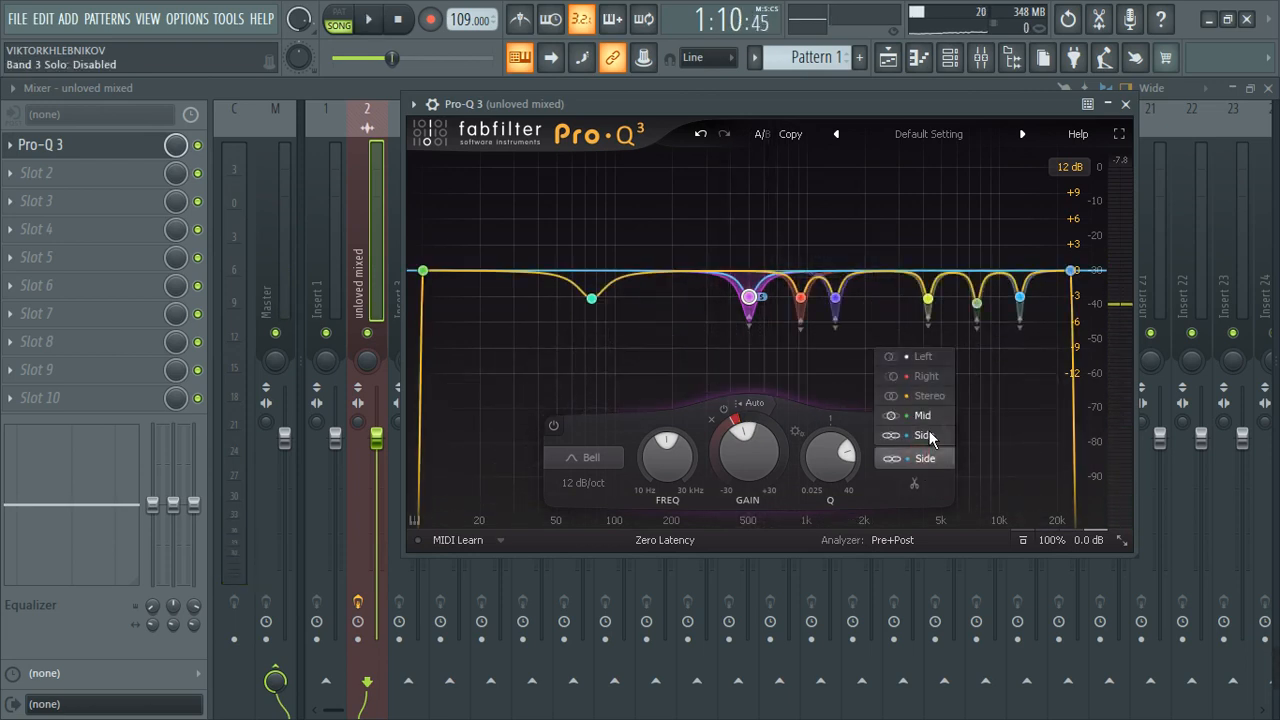
{"action": "left_click", "coordinate": [925, 416]}
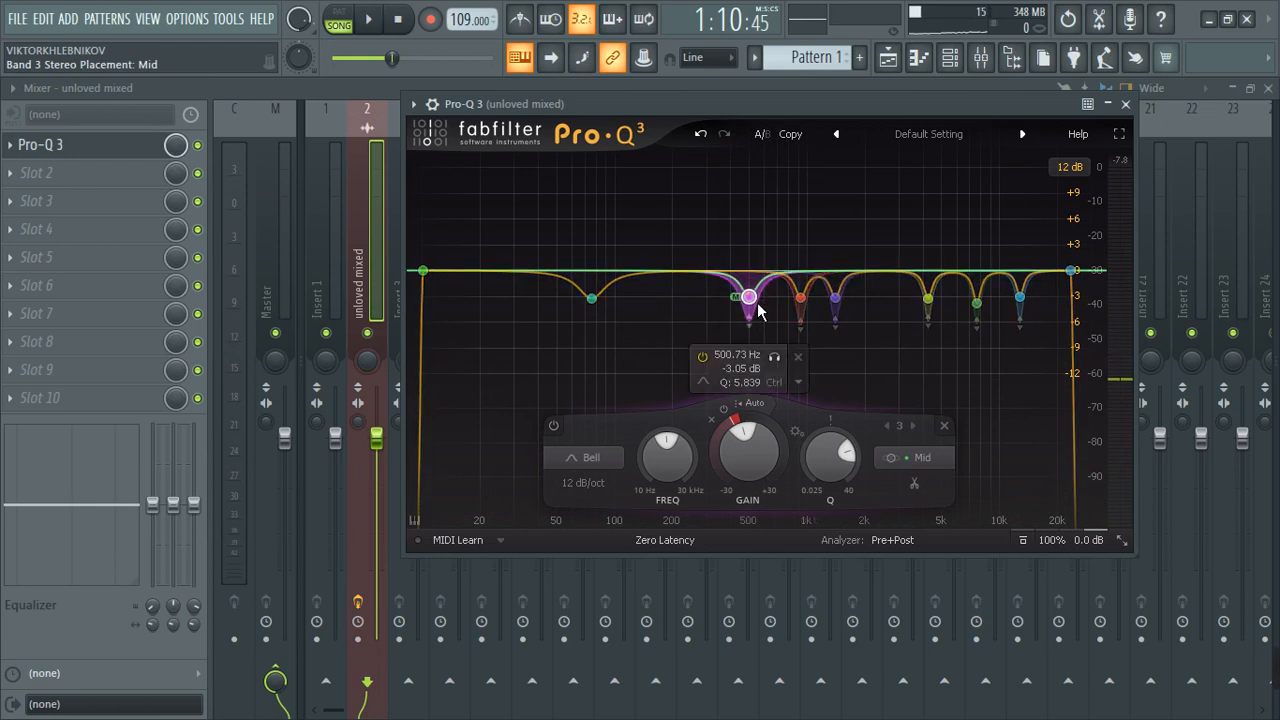
{"action": "key", "text": "space"}
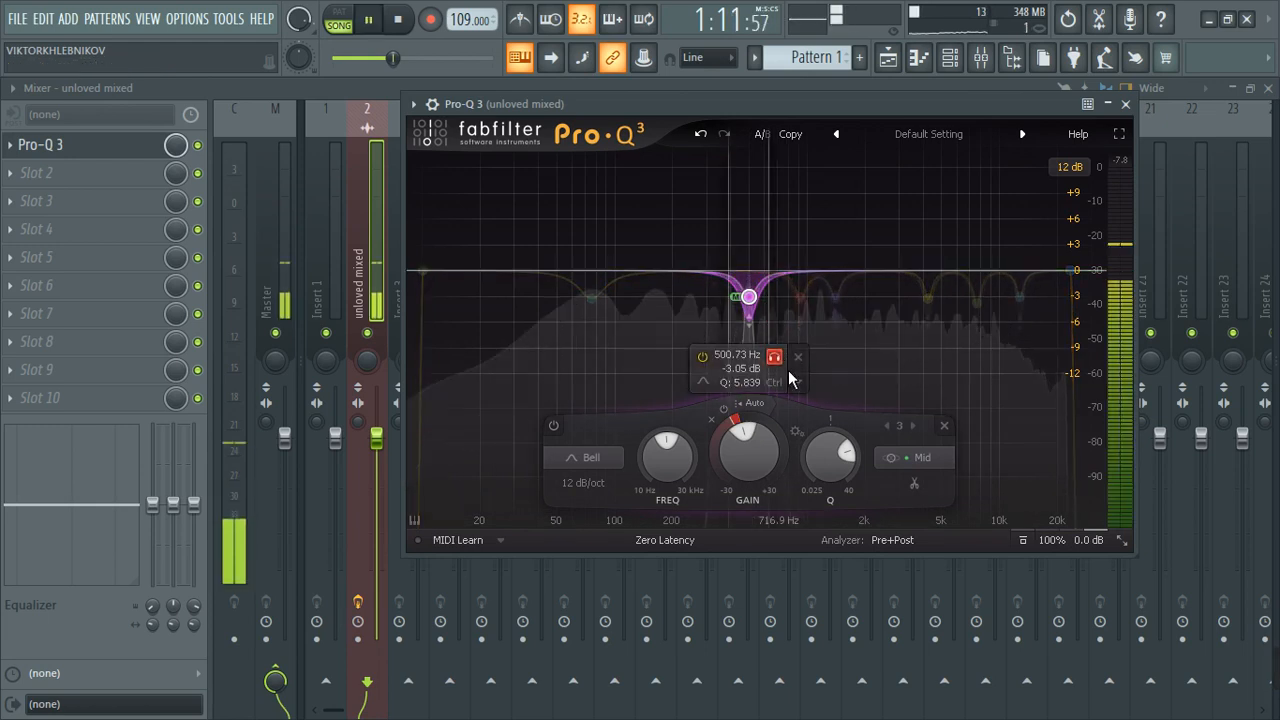
{"action": "key", "text": "space"}
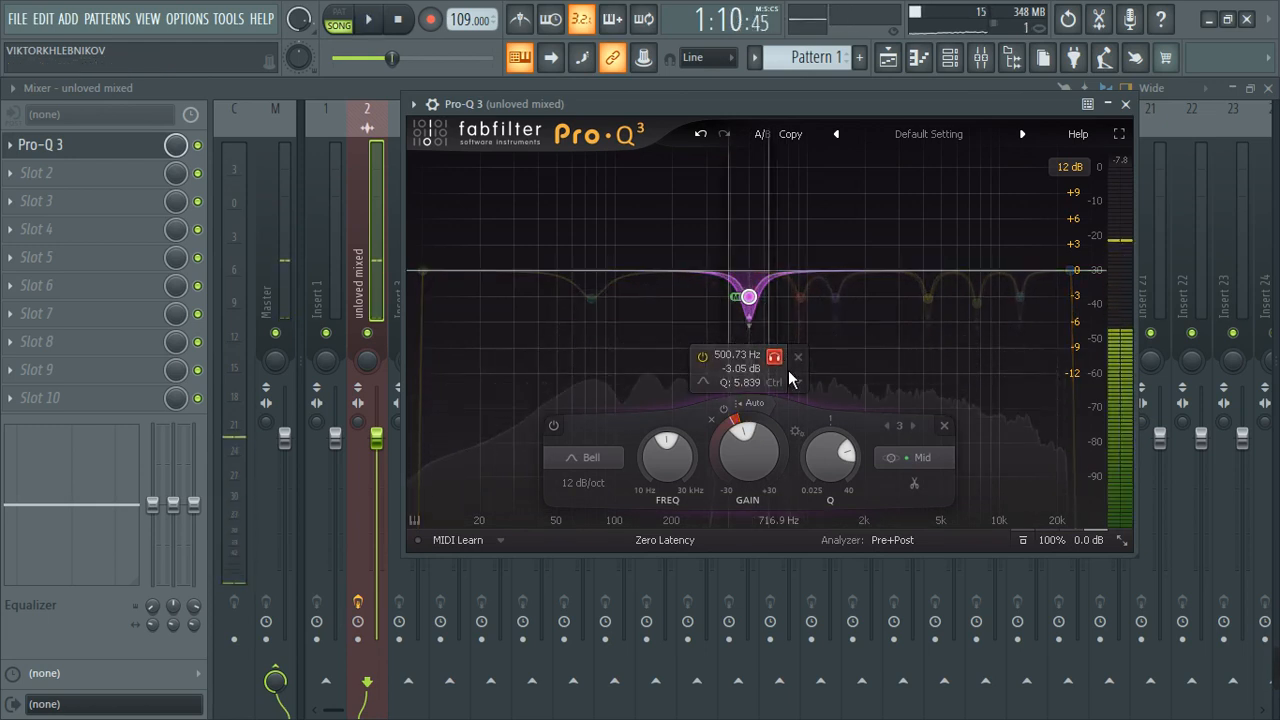
{"action": "left_click", "coordinate": [775, 357]}
Audition the 1.4 kHz band in solo, unsolo it, and set its stereo placement to Mid
{"action": "left_click", "coordinate": [800, 297]}
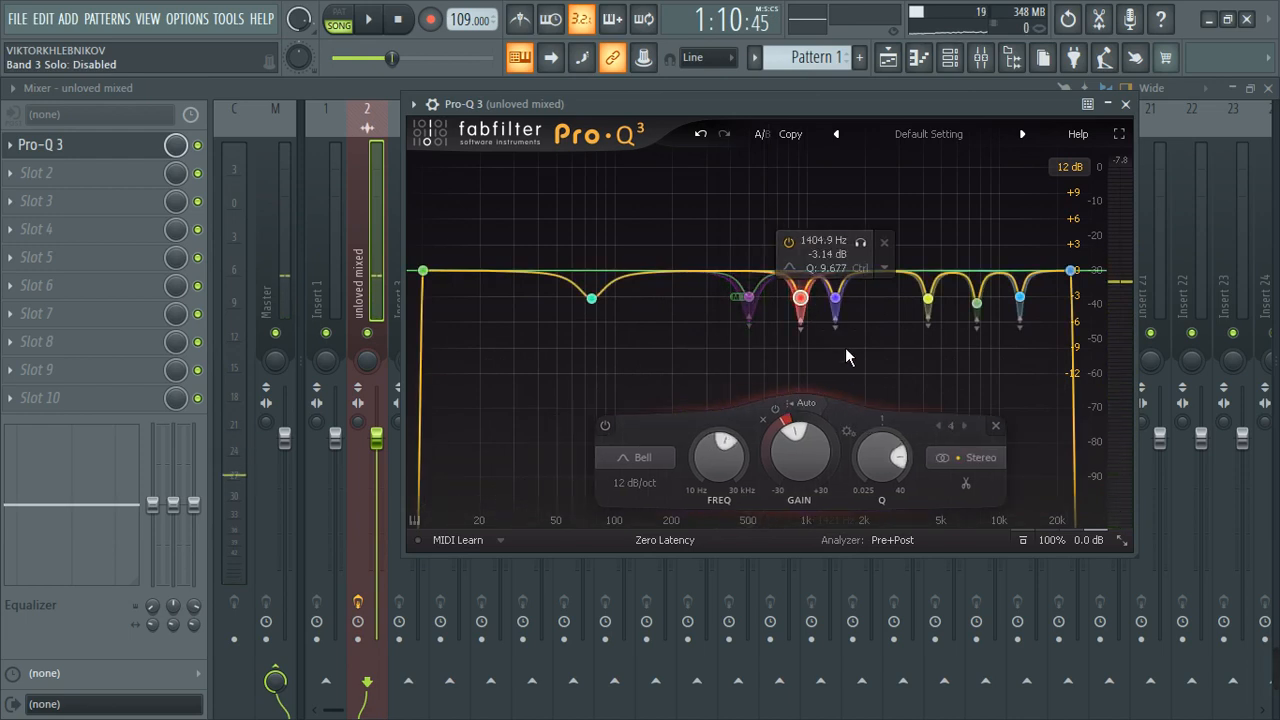
{"action": "left_click", "coordinate": [862, 246]}
{"action": "key", "text": "space"}
{"action": "key", "text": "space"}
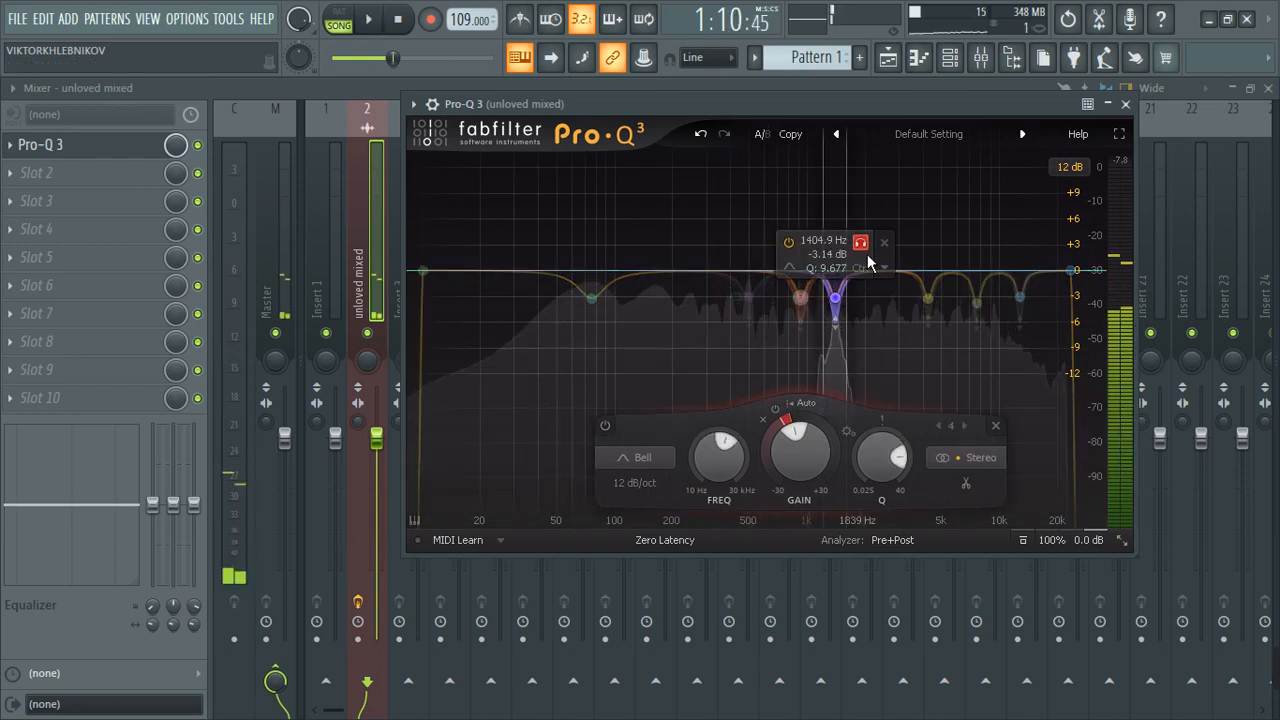
{"action": "left_click", "coordinate": [895, 357]}
{"action": "left_click", "coordinate": [836, 298]}
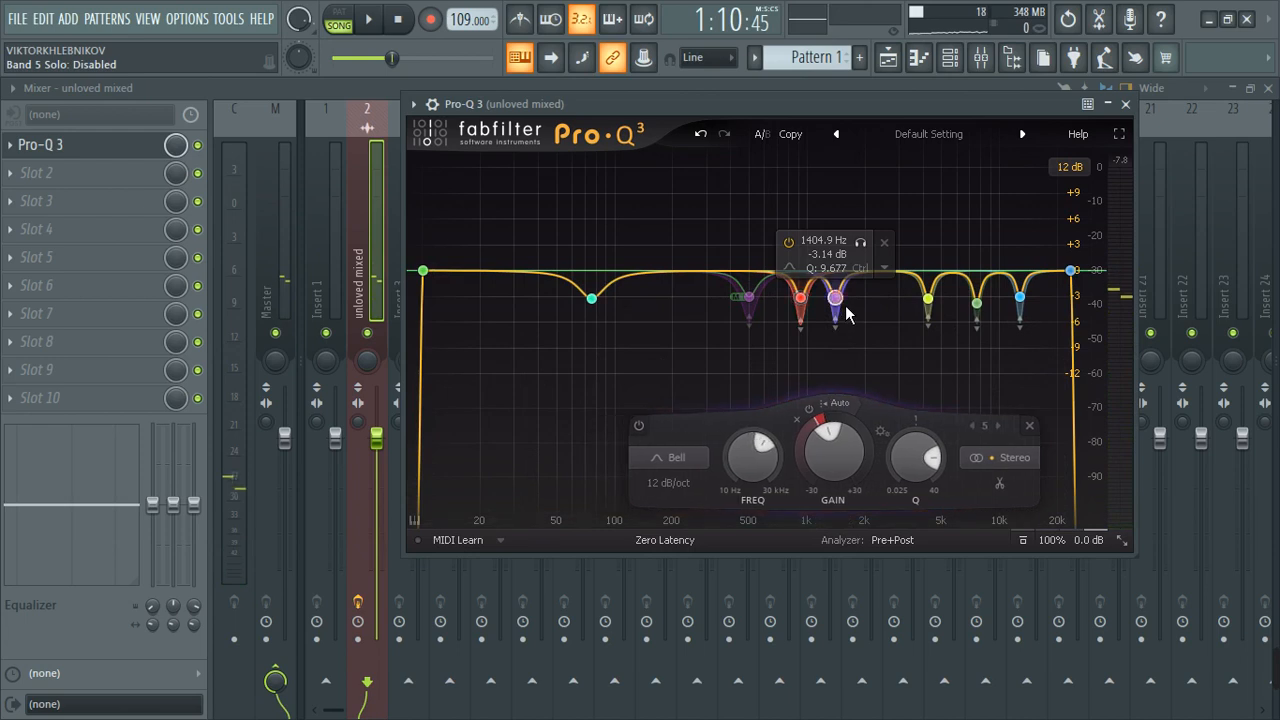
{"action": "left_click", "coordinate": [1015, 457]}
{"action": "left_click", "coordinate": [1009, 415]}
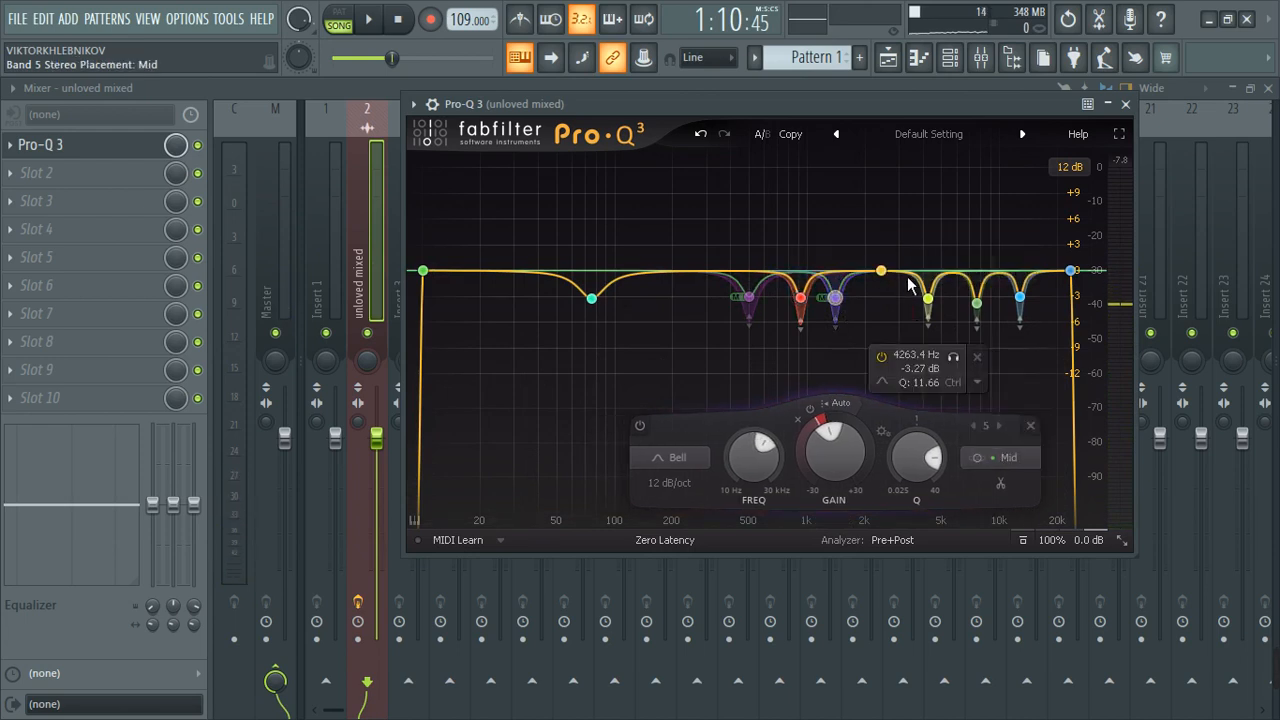
Audition the 1.4 kHz band in solo, unsolo it, and try Side stereo placement on it
{"action": "left_click", "coordinate": [861, 243]}
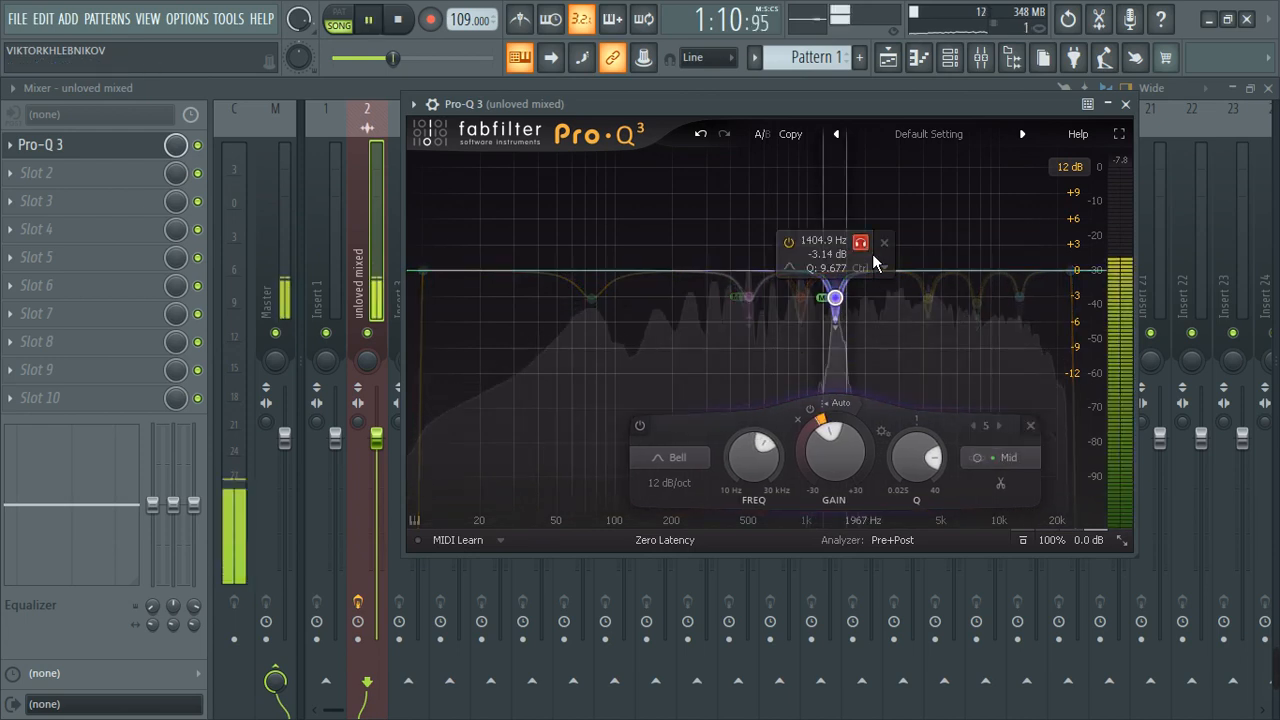
{"action": "left_click", "coordinate": [861, 243]}
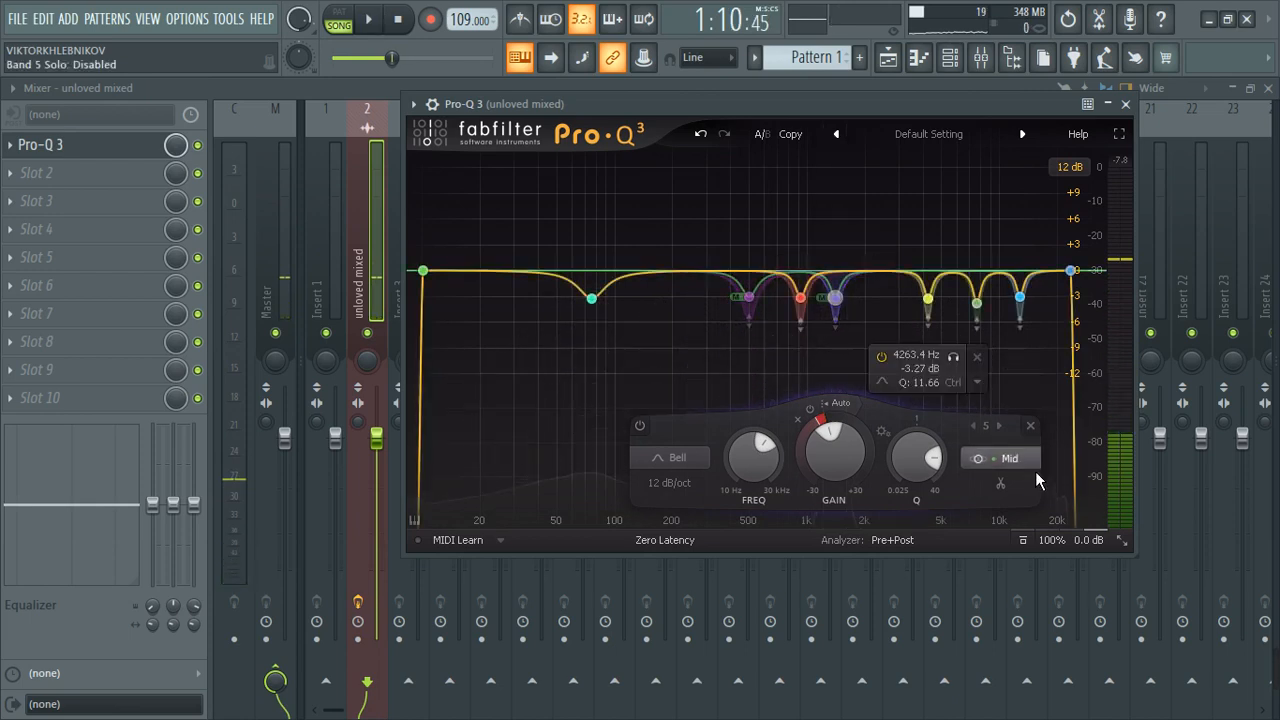
{"action": "left_click", "coordinate": [1003, 457]}
{"action": "left_click", "coordinate": [1012, 437]}
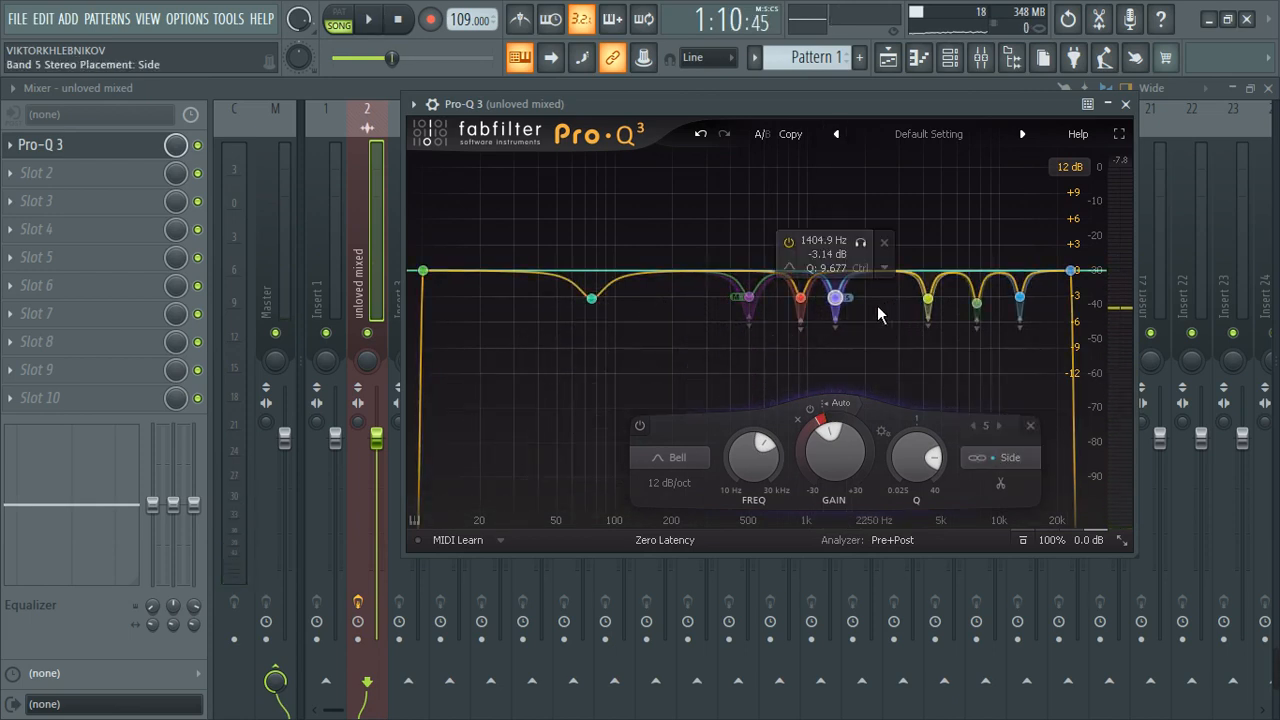
Listen to the 1.4 kHz band's Side signal in solo, unsolo it, and set its stereo placement to Stereo
{"action": "left_click", "coordinate": [861, 243]}
{"action": "key", "text": "space"}
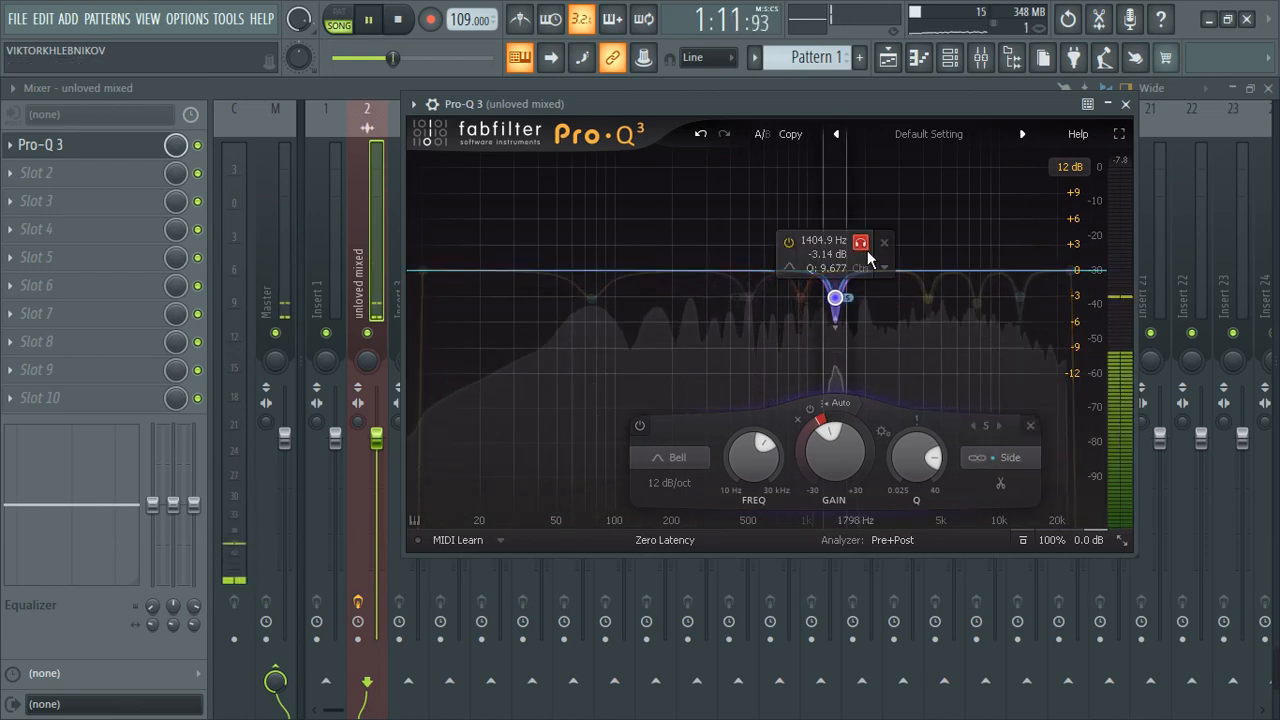
{"action": "key", "text": "space"}
{"action": "left_click", "coordinate": [861, 243]}
{"action": "left_click", "coordinate": [1005, 457]}
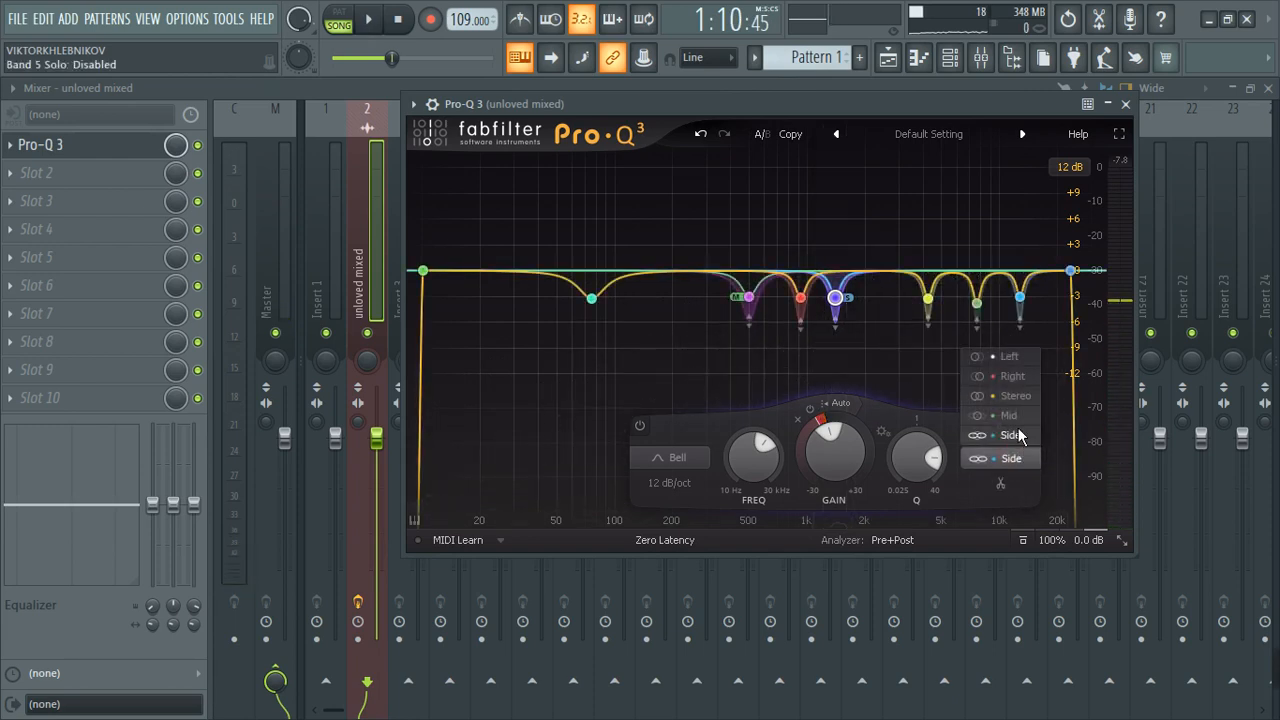
{"action": "left_click", "coordinate": [1016, 398]}
Audition the 928 Hz band in solo, unsolo it, and try Side stereo placement on it
{"action": "left_click", "coordinate": [801, 298]}
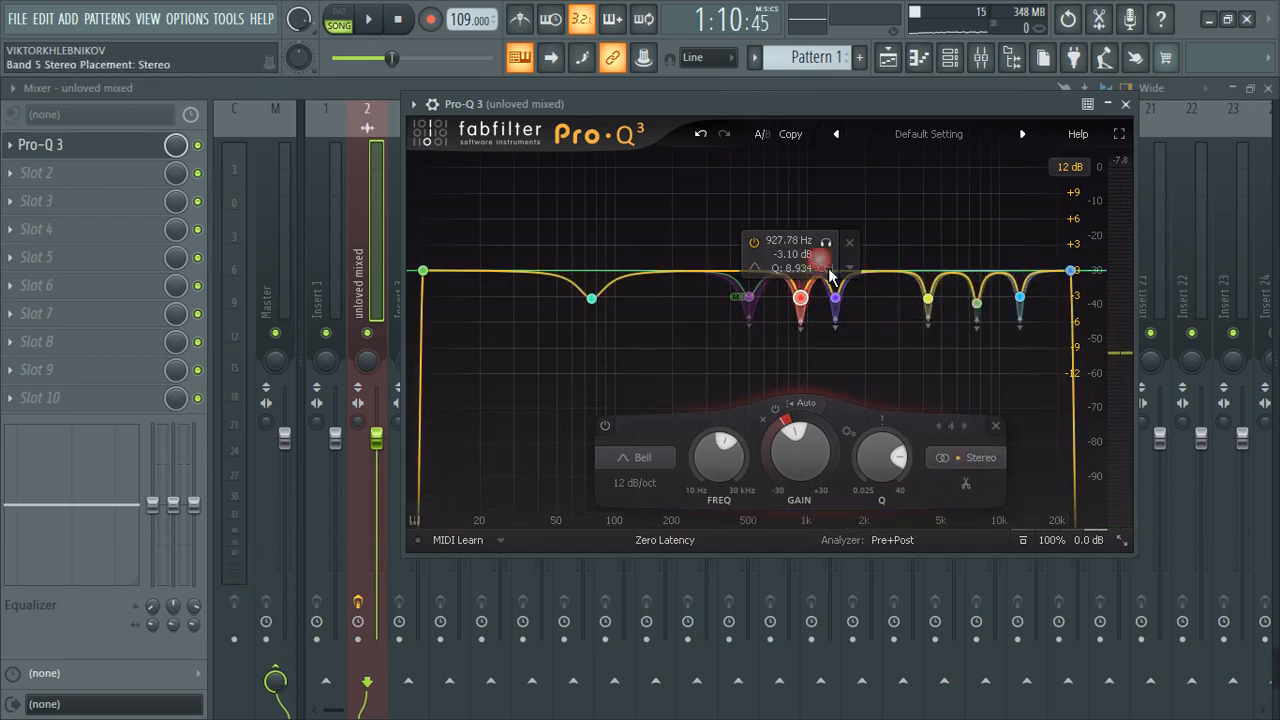
{"action": "left_click", "coordinate": [826, 242]}
{"action": "key", "text": "space"}
{"action": "left_click", "coordinate": [826, 242]}
{"action": "key", "text": "space"}
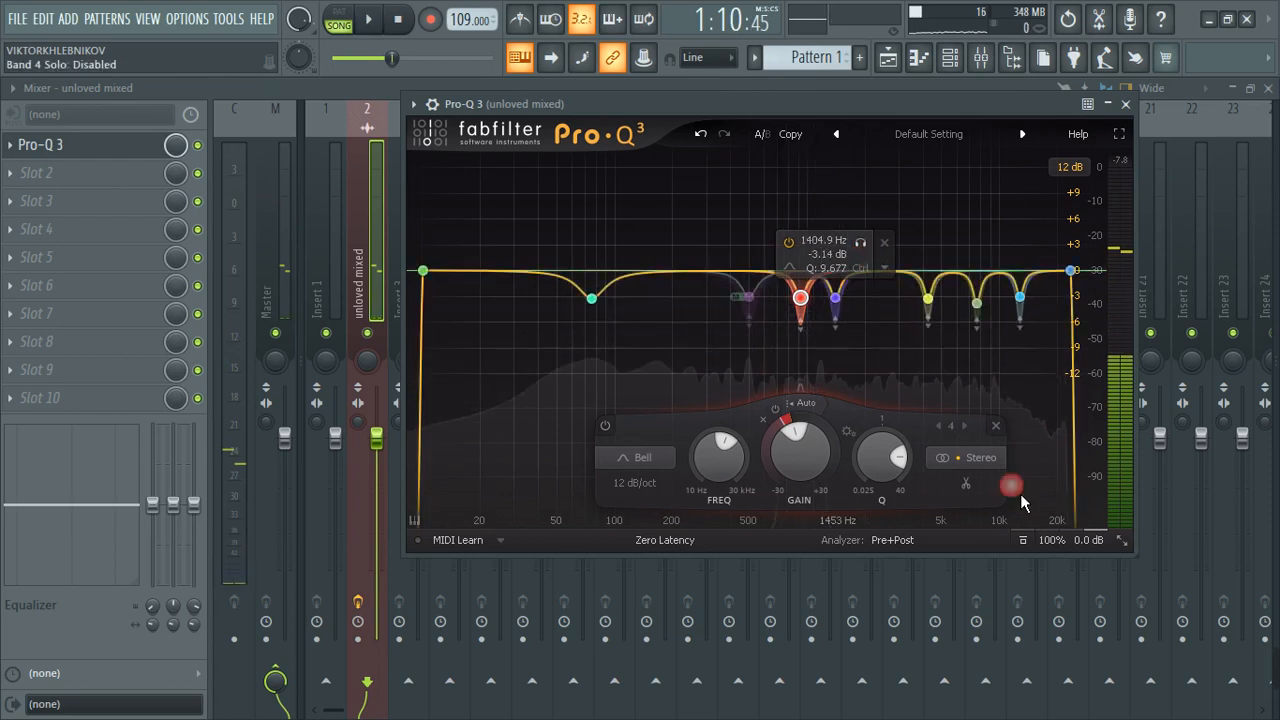
{"action": "left_click", "coordinate": [978, 458]}
{"action": "left_click", "coordinate": [984, 438]}
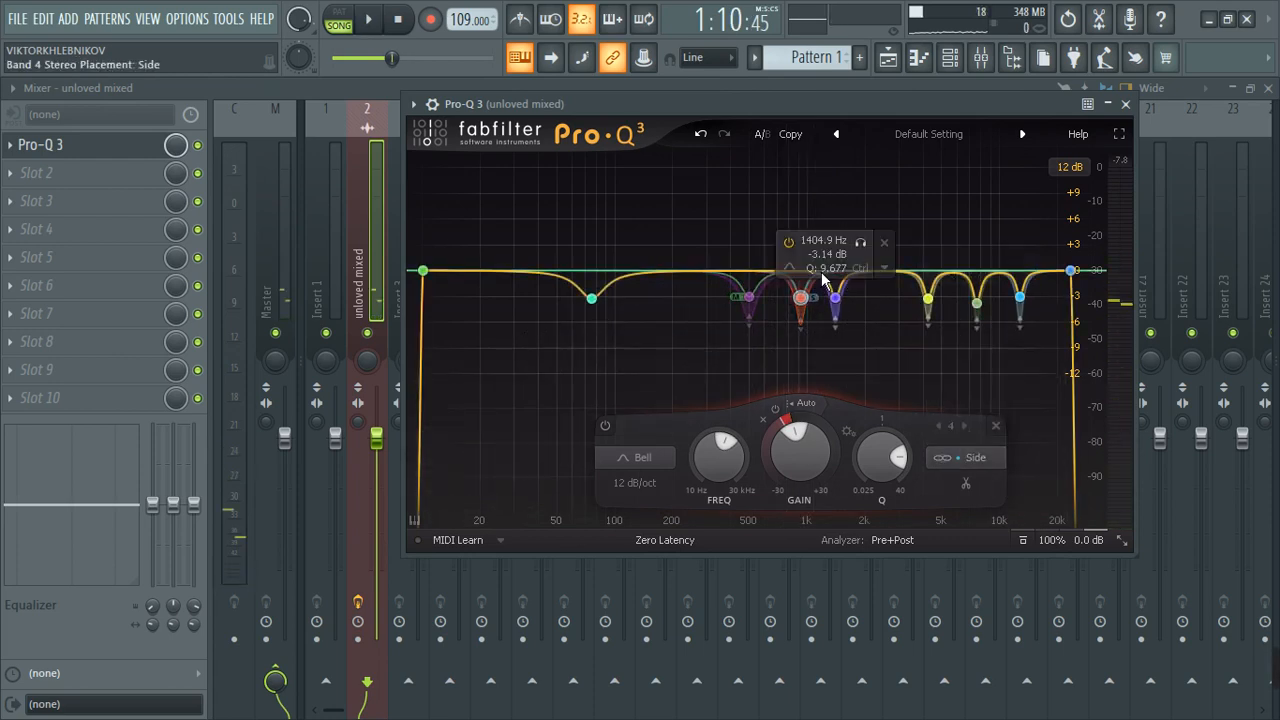
Listen to the 1.4 kHz band in solo, then unsolo it
{"action": "left_click", "coordinate": [862, 243]}
{"action": "key", "text": "space"}
{"action": "key", "text": "space"}
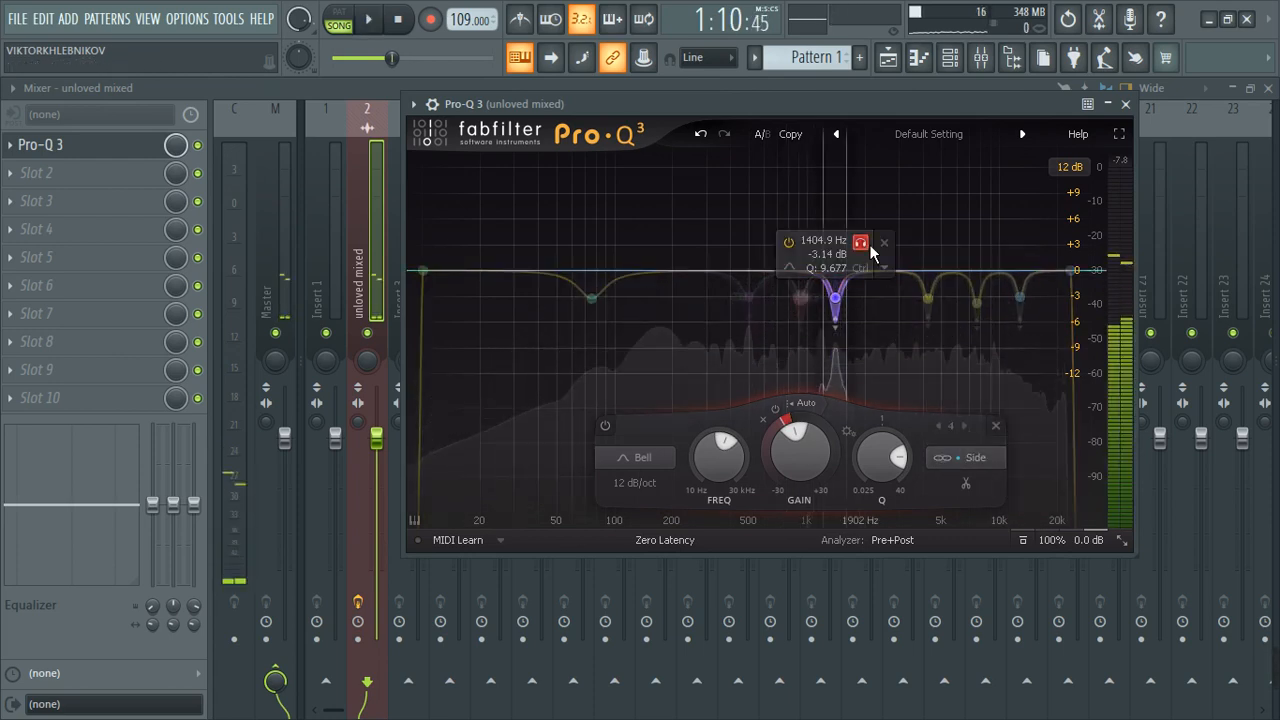
{"action": "left_click", "coordinate": [862, 243]}
Return to the 928 Hz band and audition its Side signal in solo
{"action": "left_click", "coordinate": [985, 458]}
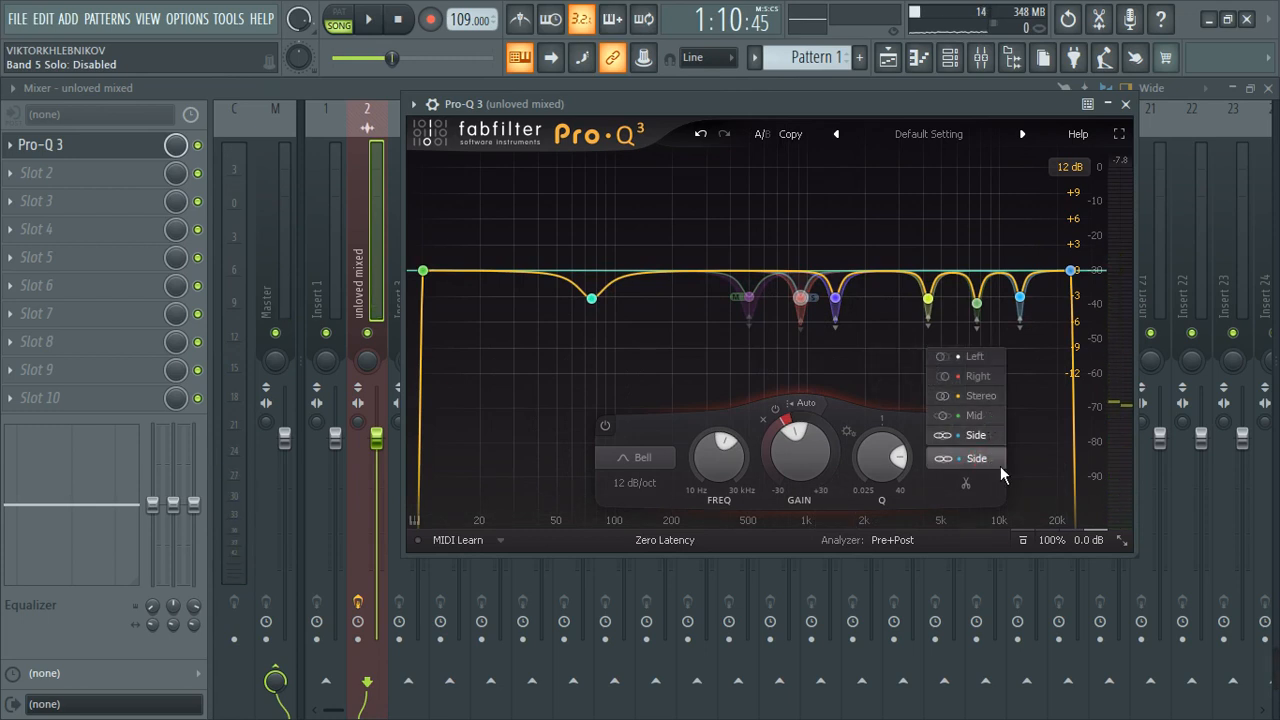
{"action": "left_click", "coordinate": [892, 365]}
{"action": "left_click", "coordinate": [848, 313]}
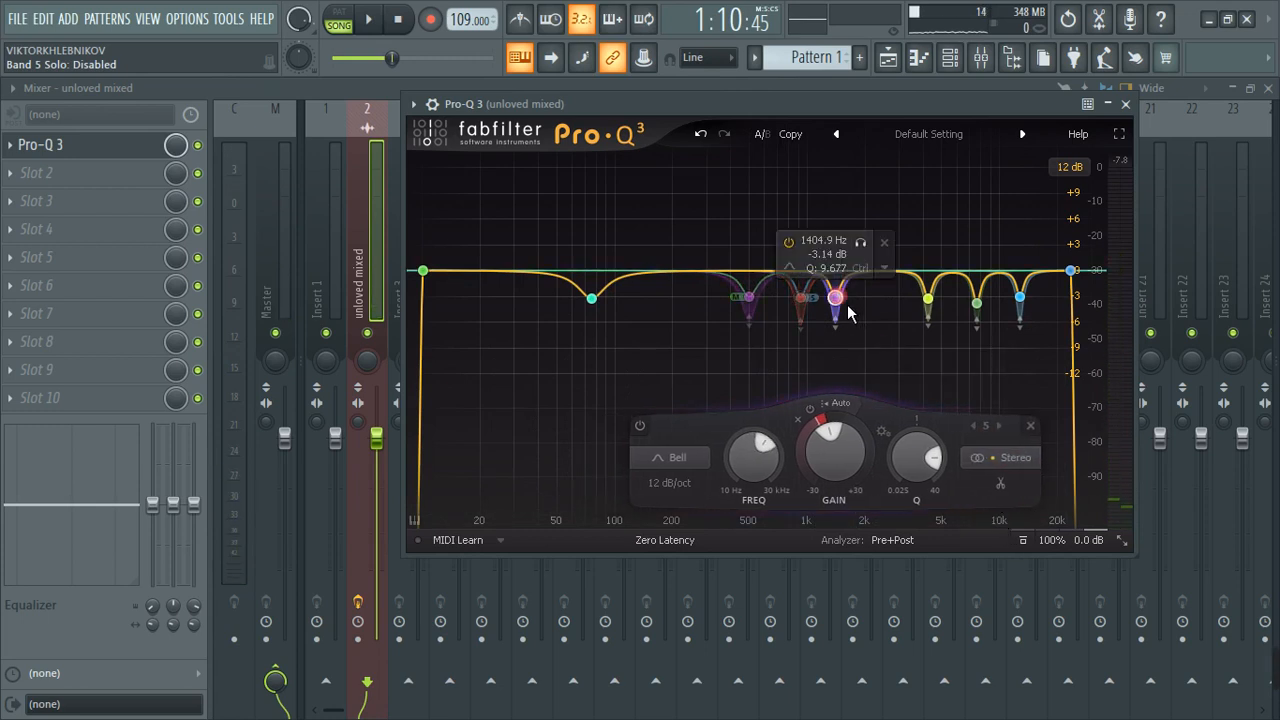
{"action": "left_click", "coordinate": [821, 315]}
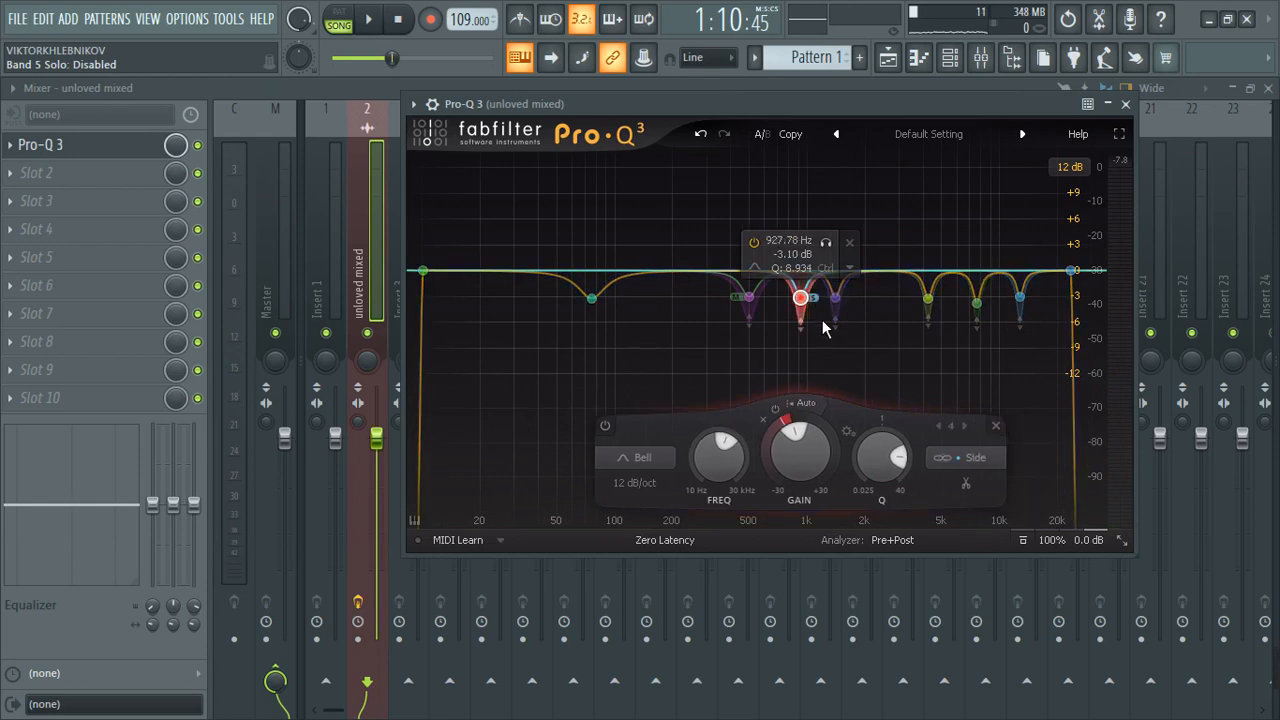
{"action": "key", "text": "space"}
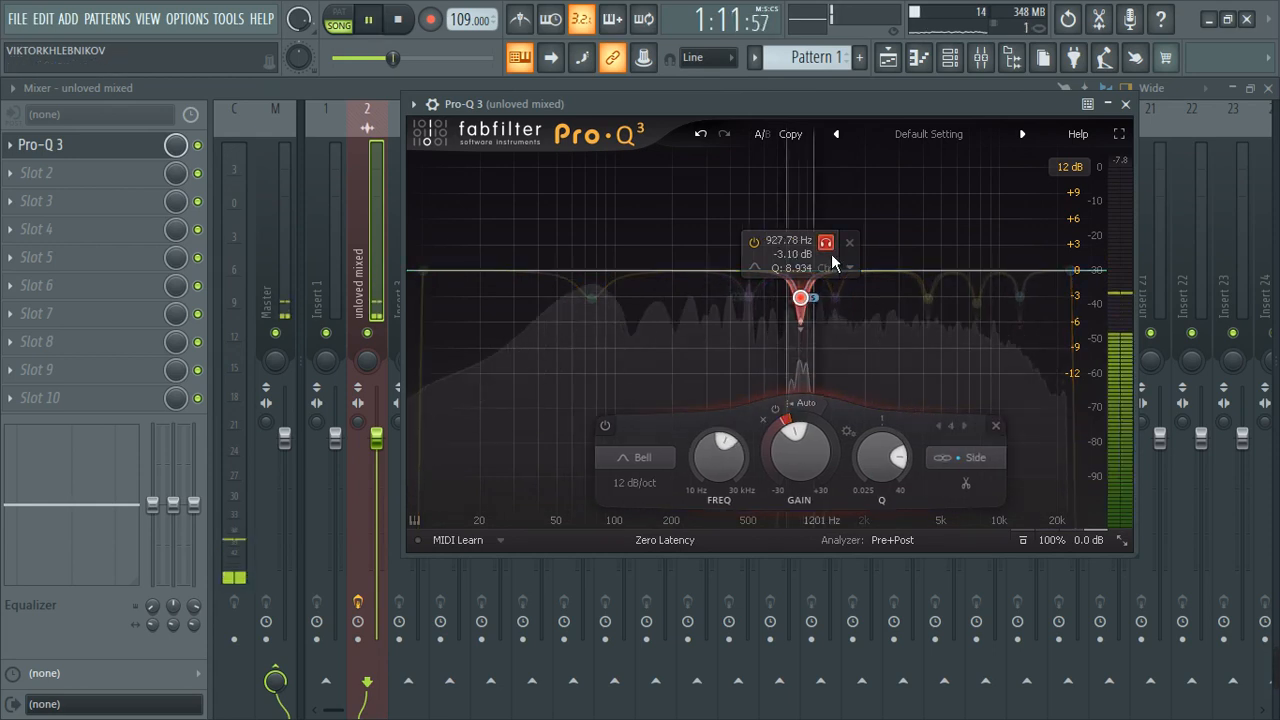
{"action": "key", "text": "space"}
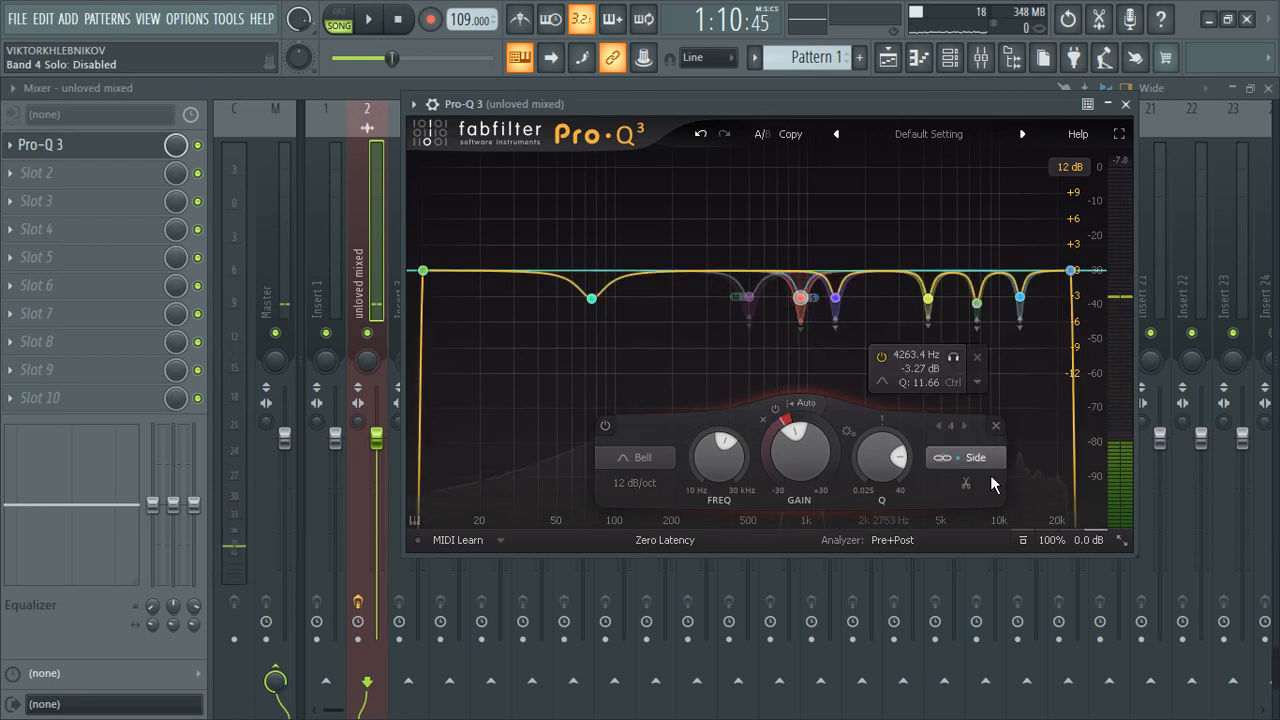
Try Mid stereo placement on the 928 Hz band, audition it in solo, and switch the placement back to Side
{"action": "left_click", "coordinate": [975, 457]}
{"action": "left_click", "coordinate": [974, 415]}
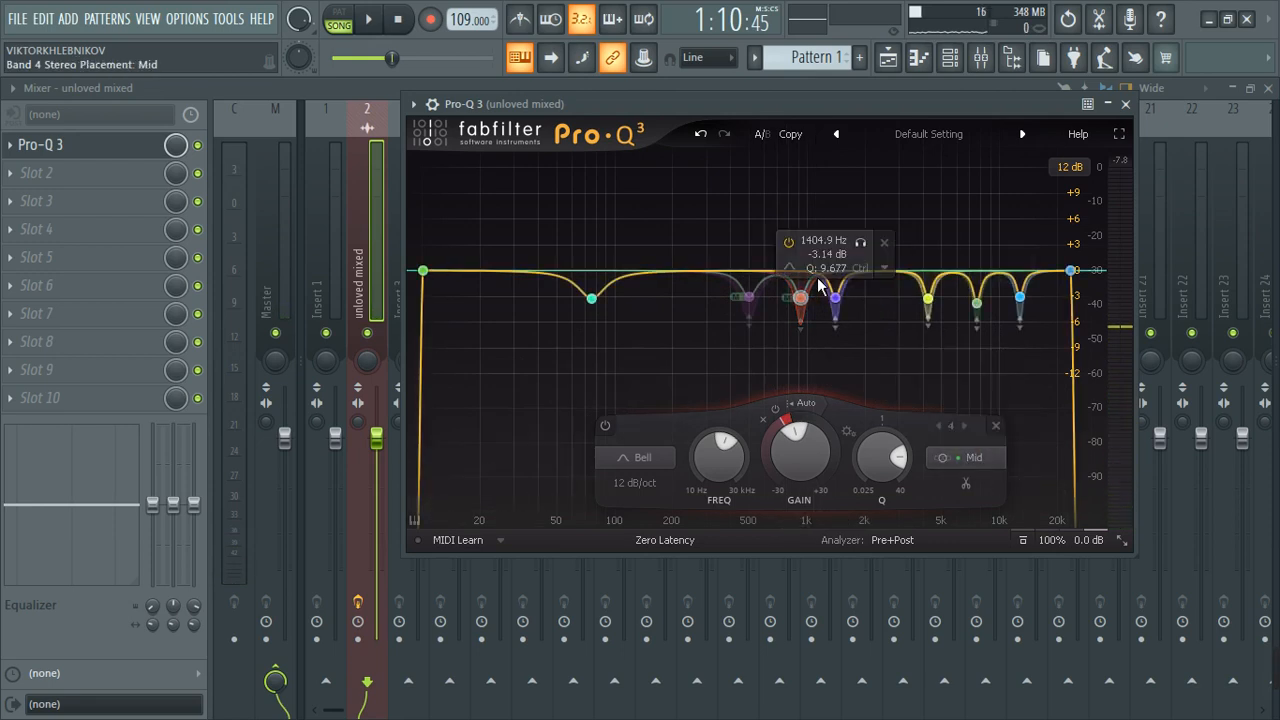
{"action": "left_click_drag", "start_coordinate": [871, 252], "coordinate": [841, 257]}
{"action": "left_click", "coordinate": [962, 457]}
{"action": "left_click", "coordinate": [963, 432]}
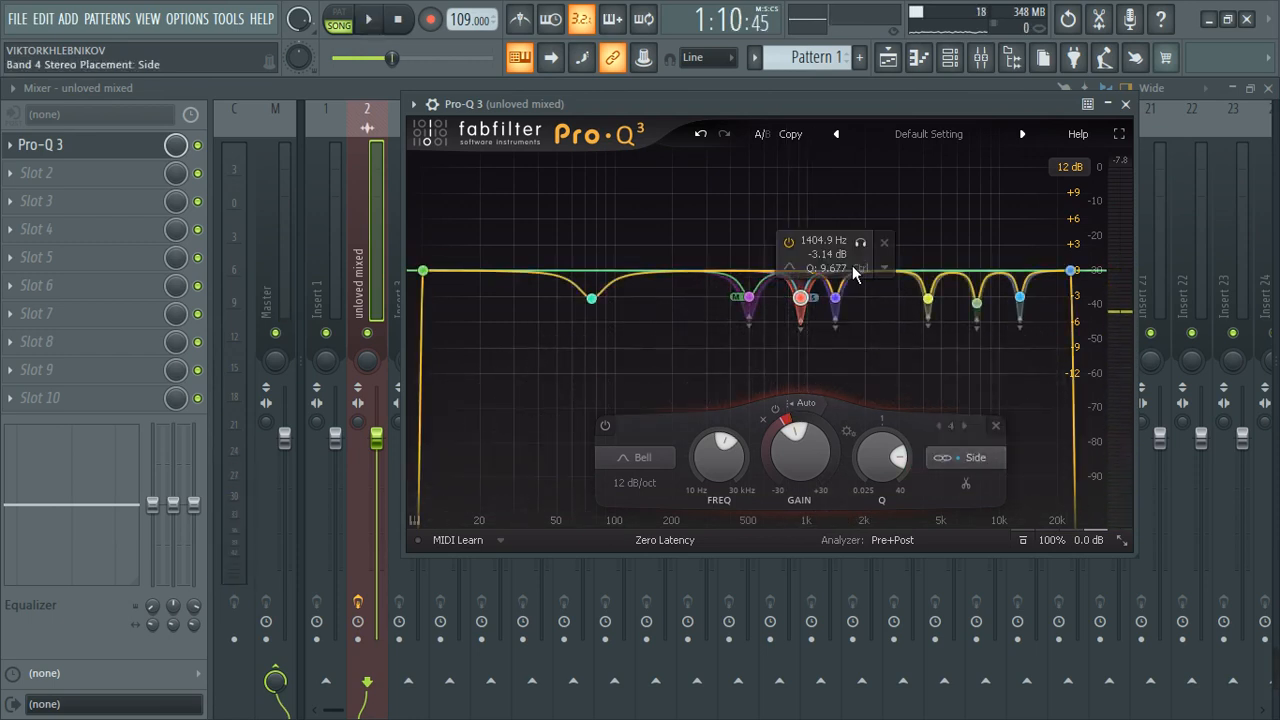
Audition the 928 Hz band's Side signal once more in solo and set its stereo placement to Mid
{"action": "left_click_drag", "start_coordinate": [835, 251], "coordinate": [835, 251]}
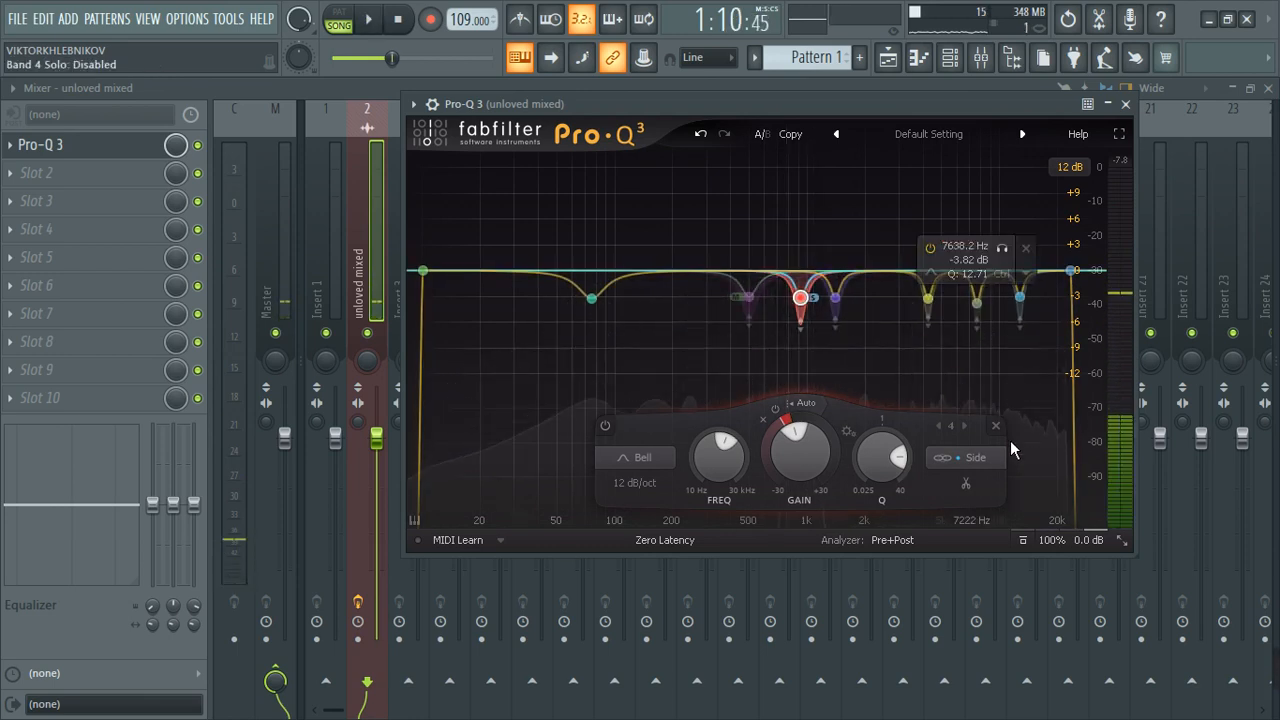
{"action": "left_click", "coordinate": [992, 463]}
{"action": "left_click", "coordinate": [974, 415]}
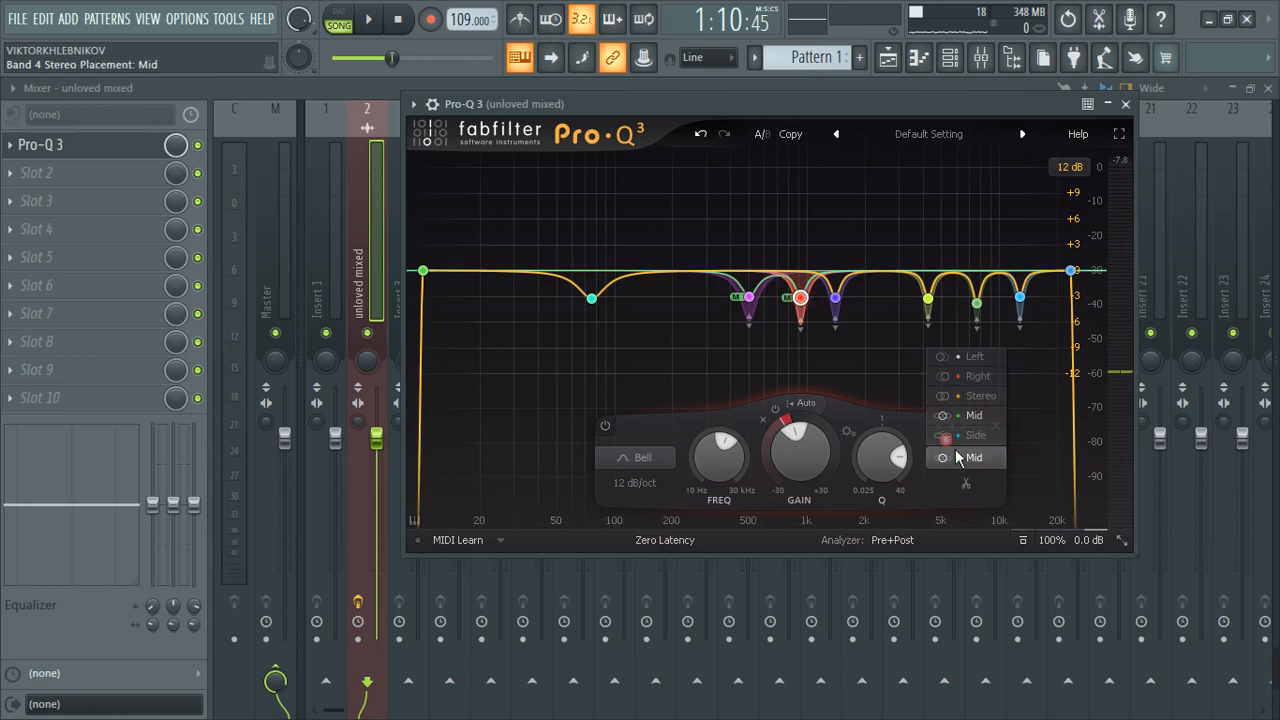
Audition the 4.26 kHz band in solo, try Mid stereo placement on it, and listen to it in solo again
{"action": "left_click", "coordinate": [930, 312]}
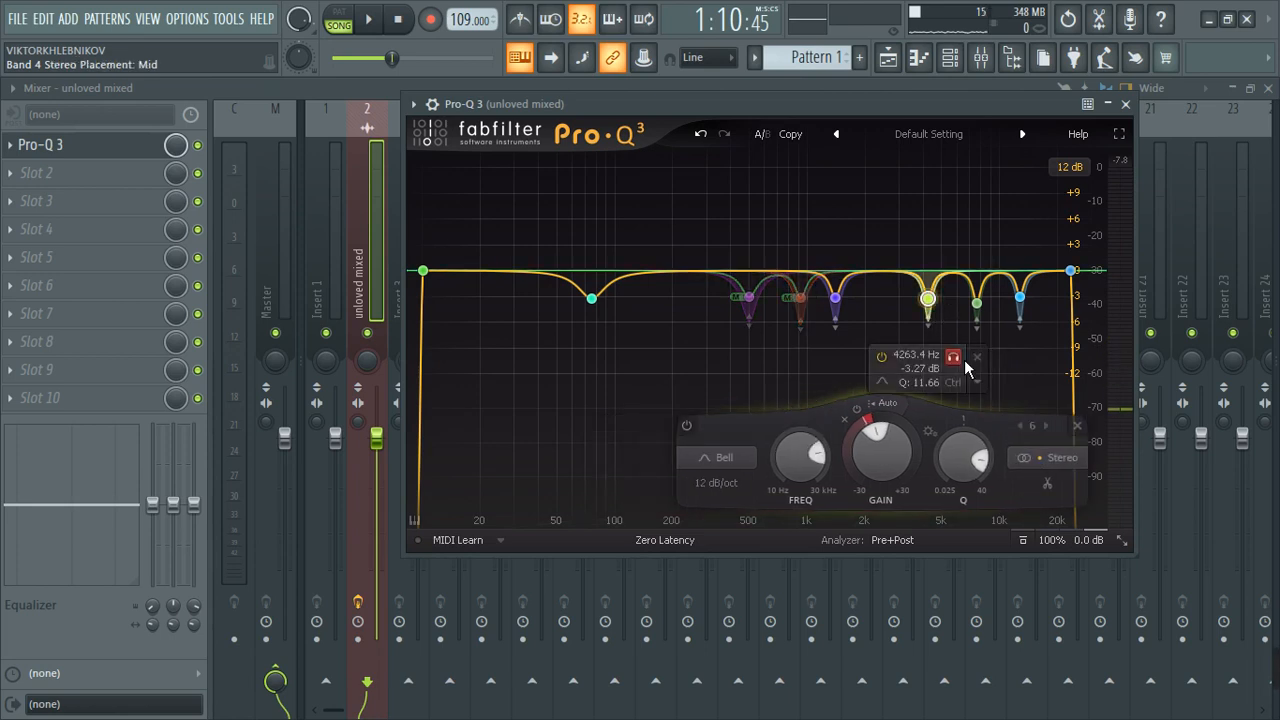
{"action": "left_click_drag", "start_coordinate": [965, 366], "coordinate": [965, 366]}
{"action": "left_click", "coordinate": [1055, 457]}
{"action": "left_click", "coordinate": [1050, 416]}
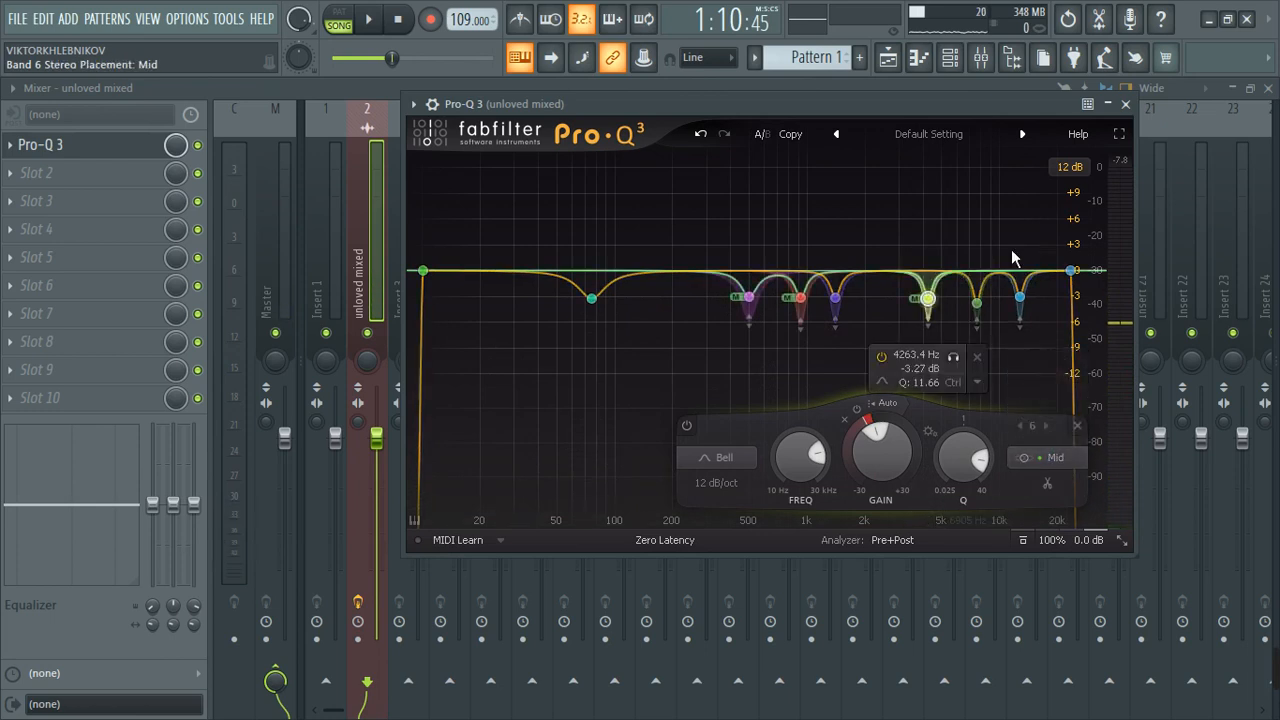
{"action": "left_click_drag", "start_coordinate": [1001, 248], "coordinate": [1001, 248]}
{"action": "left_click_drag", "start_coordinate": [965, 365], "coordinate": [966, 366]}
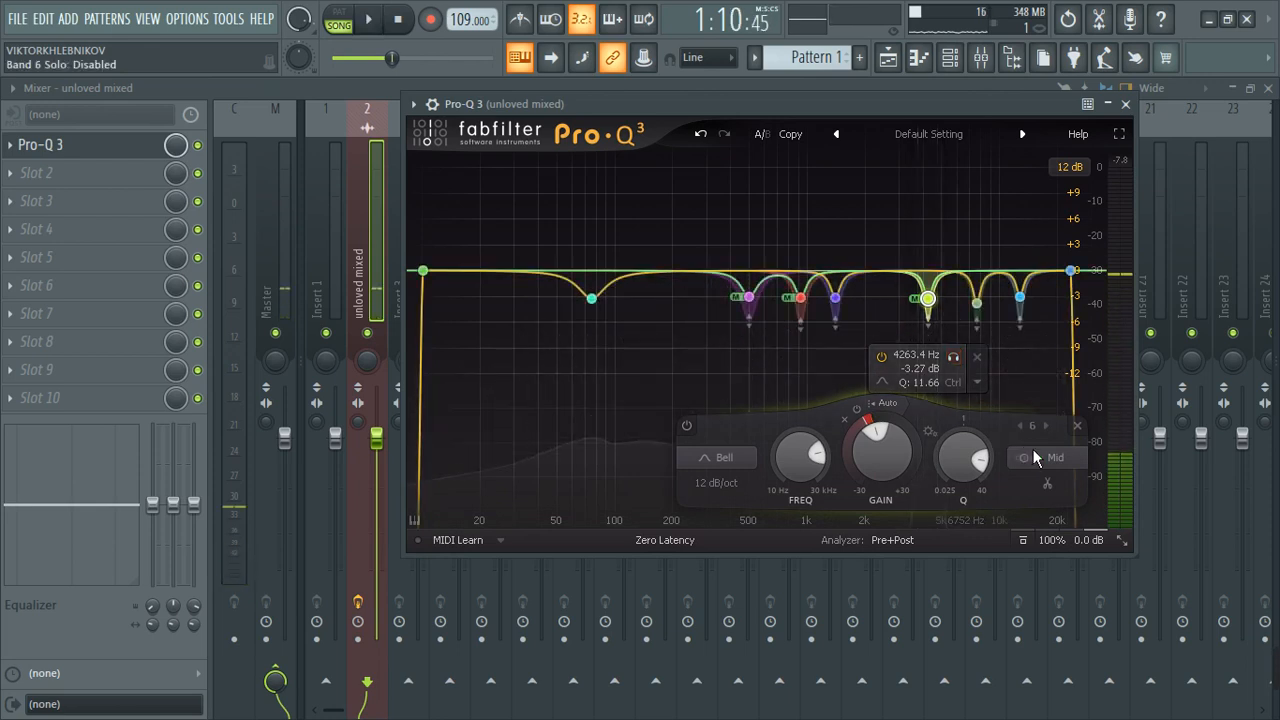
Try Side placement on the 4.26 kHz band, audition it in solo, and return its stereo placement to Stereo
{"action": "left_click", "coordinate": [1034, 456]}
{"action": "left_click", "coordinate": [1034, 450]}
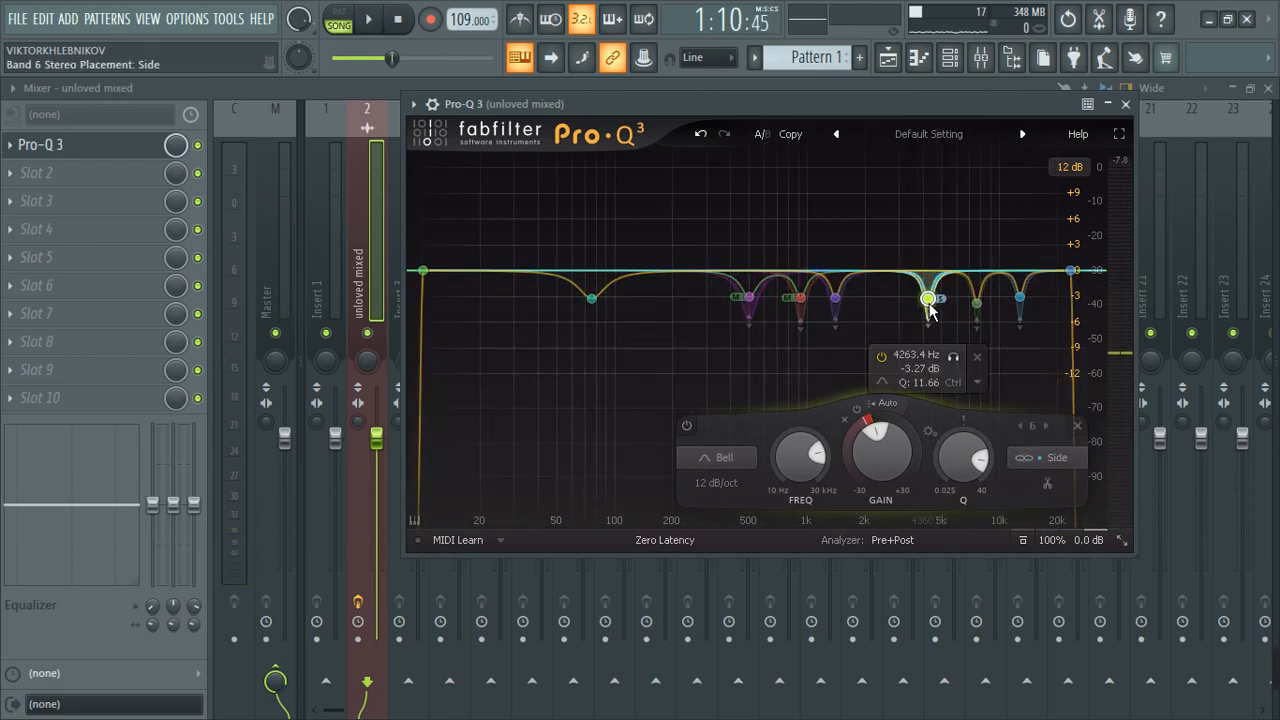
{"action": "left_click_drag", "start_coordinate": [965, 372], "coordinate": [965, 373]}
{"action": "left_click", "coordinate": [1050, 457]}
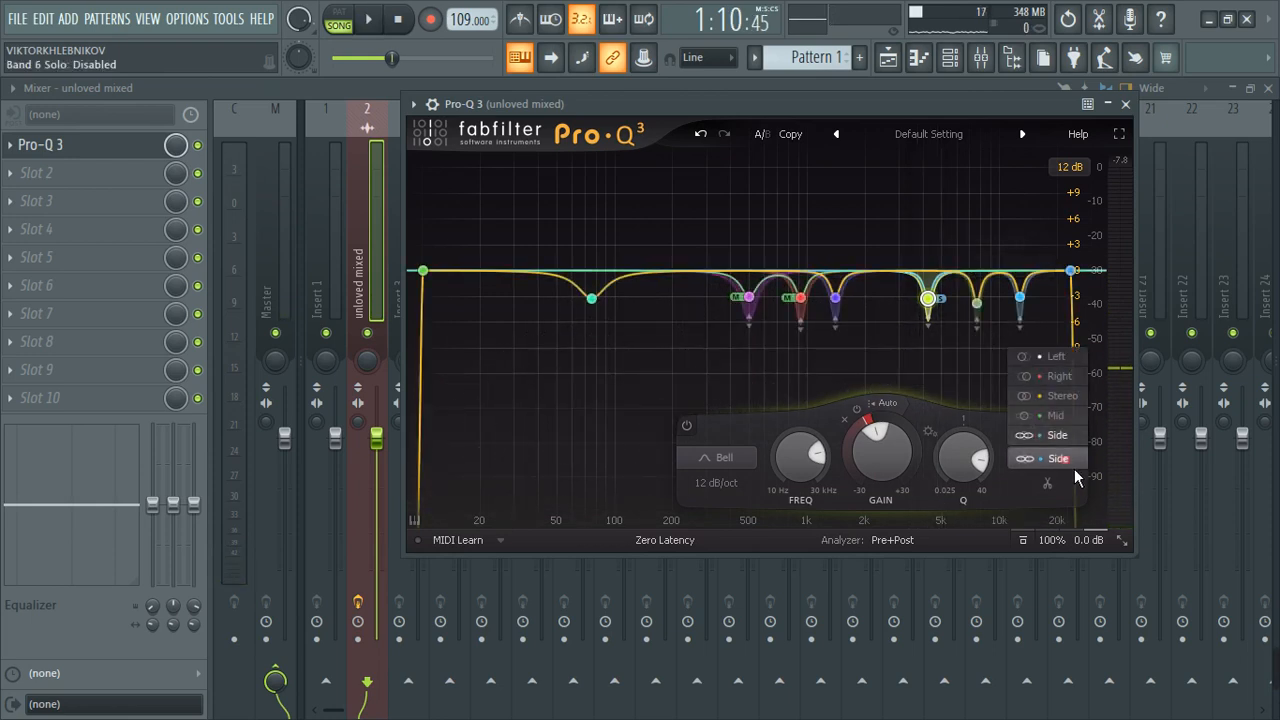
{"action": "left_click", "coordinate": [1062, 396]}
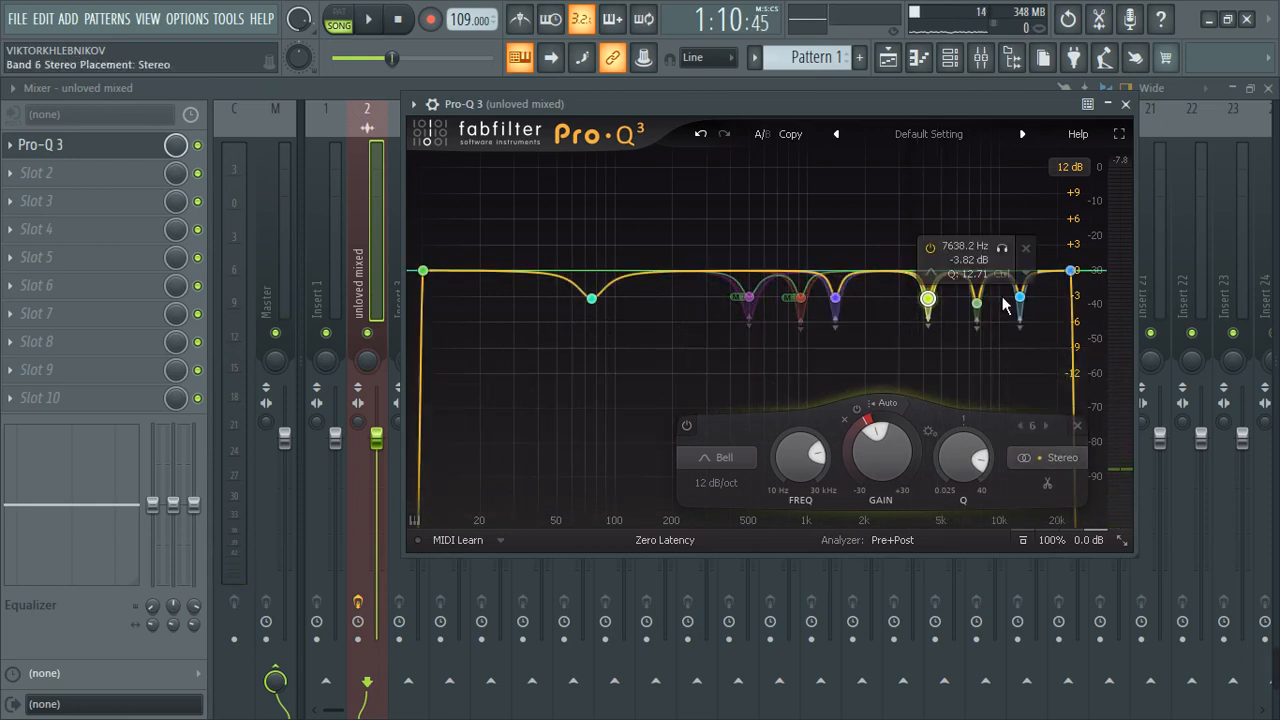
Audition the 76 Hz band in solo, unsolo it, and try Side stereo placement on it
{"action": "left_click", "coordinate": [617, 330]}
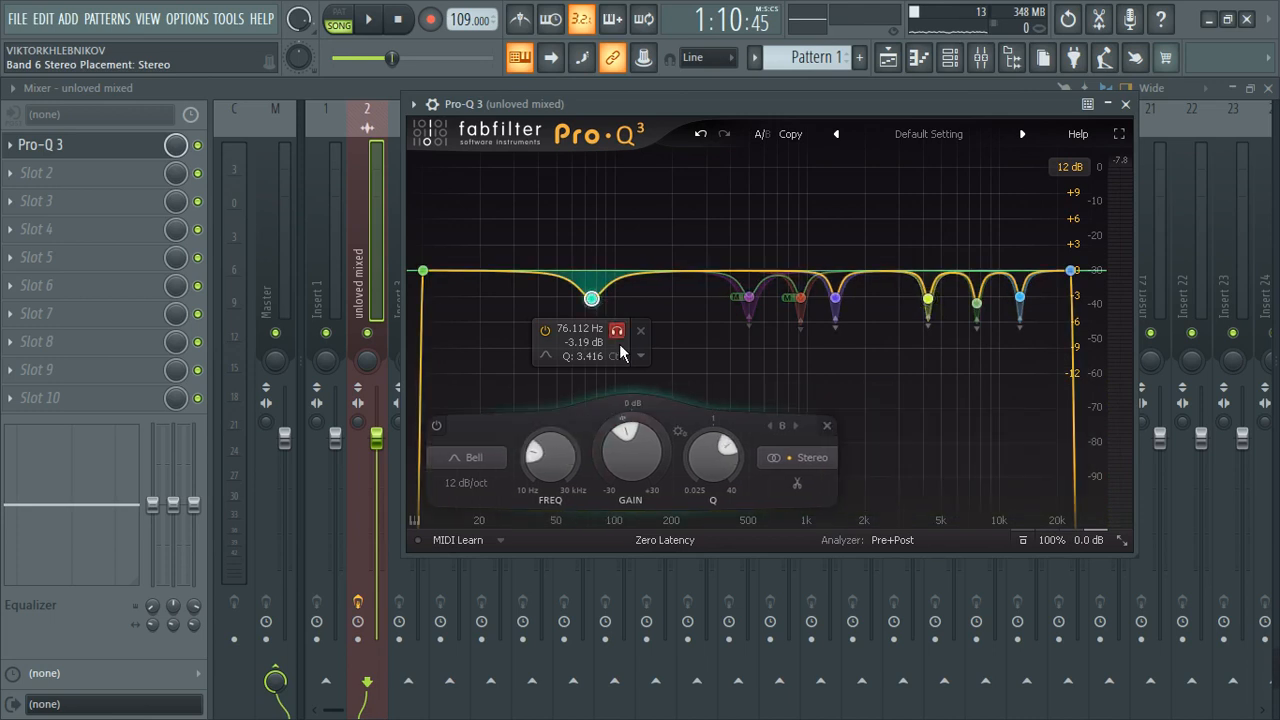
{"action": "key", "text": "space"}
{"action": "key", "text": "space"}
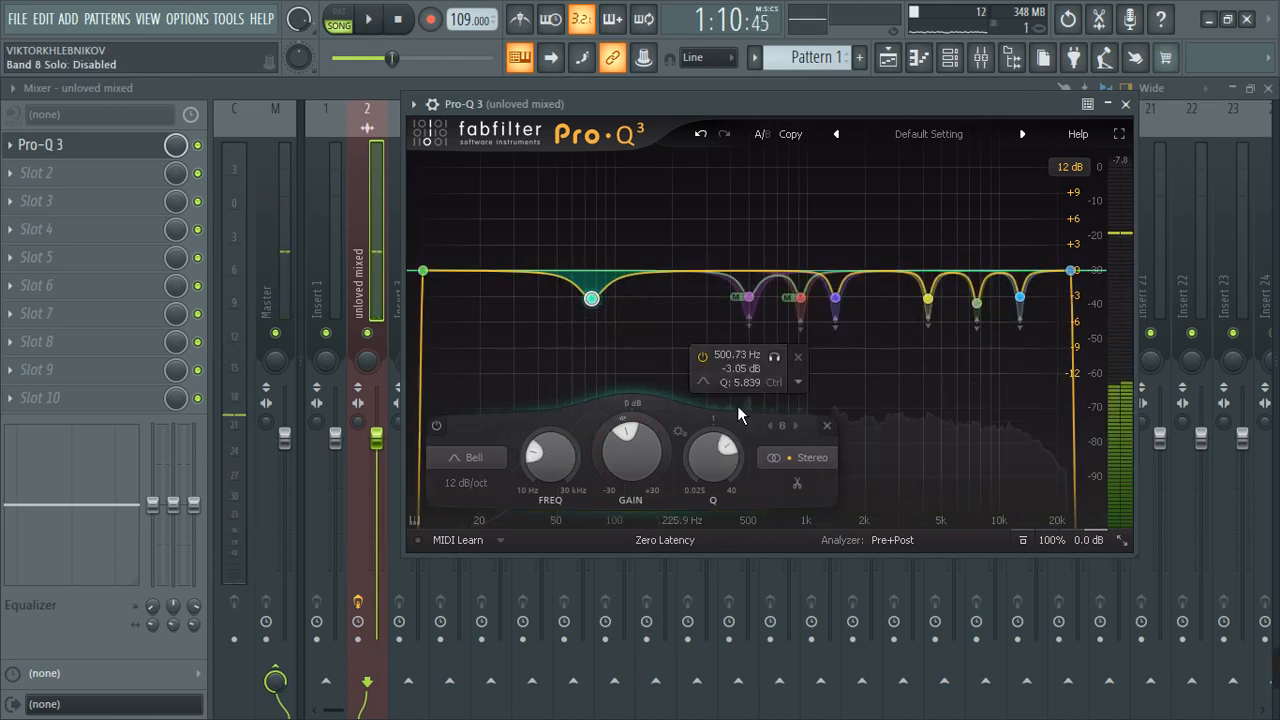
{"action": "left_click", "coordinate": [797, 457]}
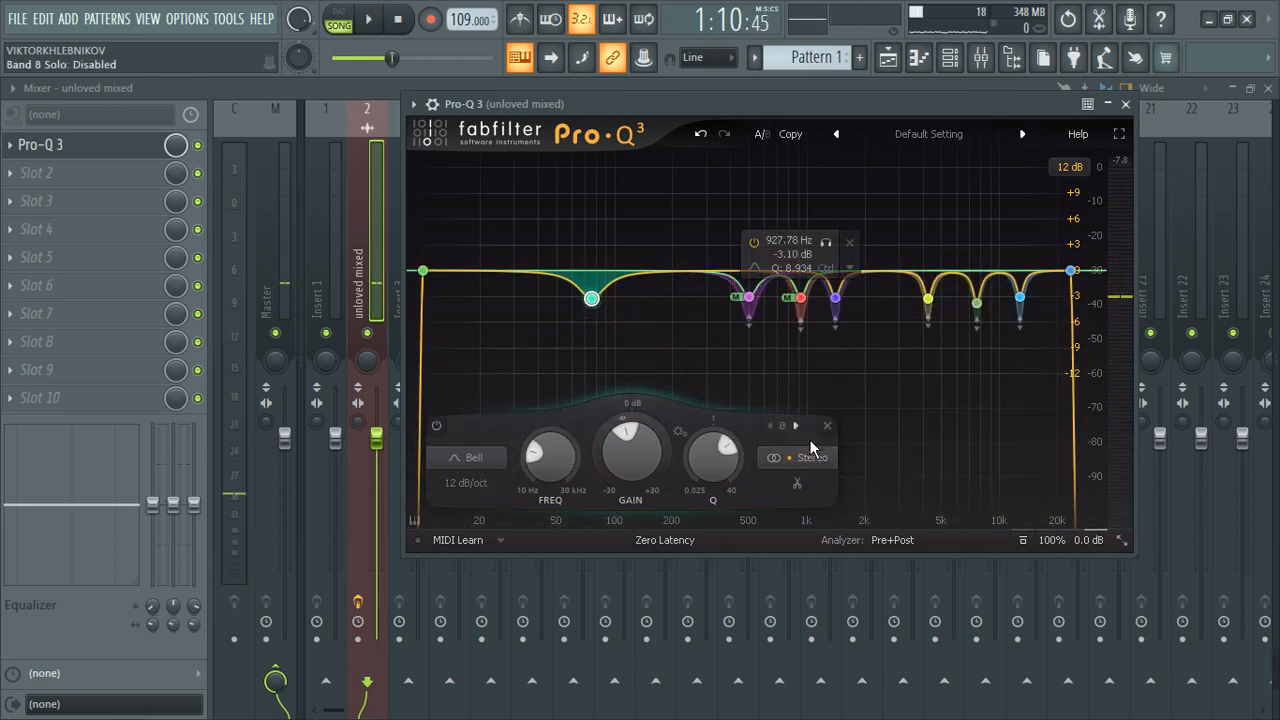
{"action": "left_click", "coordinate": [822, 460]}
{"action": "left_click", "coordinate": [812, 436]}
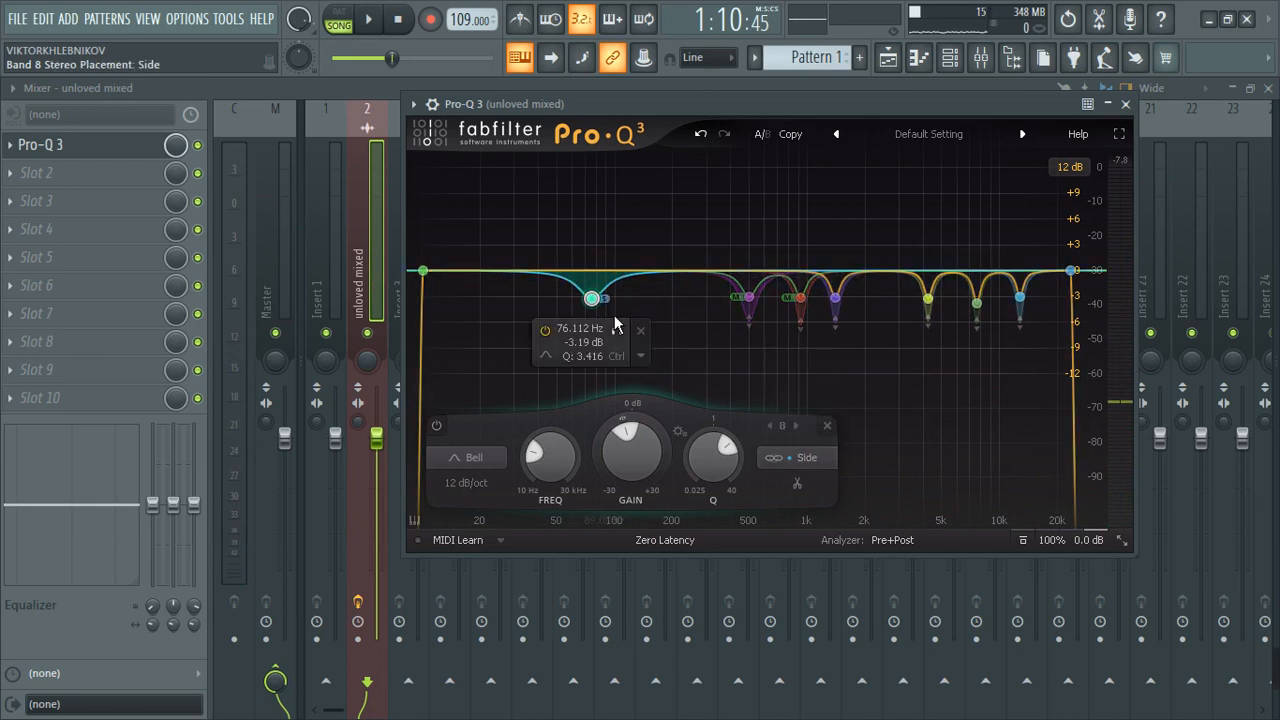
Listen to the 76 Hz band's Side signal in solo, unsolo it, and set its stereo placement to Mid
{"action": "left_click", "coordinate": [617, 330]}
{"action": "key", "text": "space"}
{"action": "left_click", "coordinate": [618, 331]}
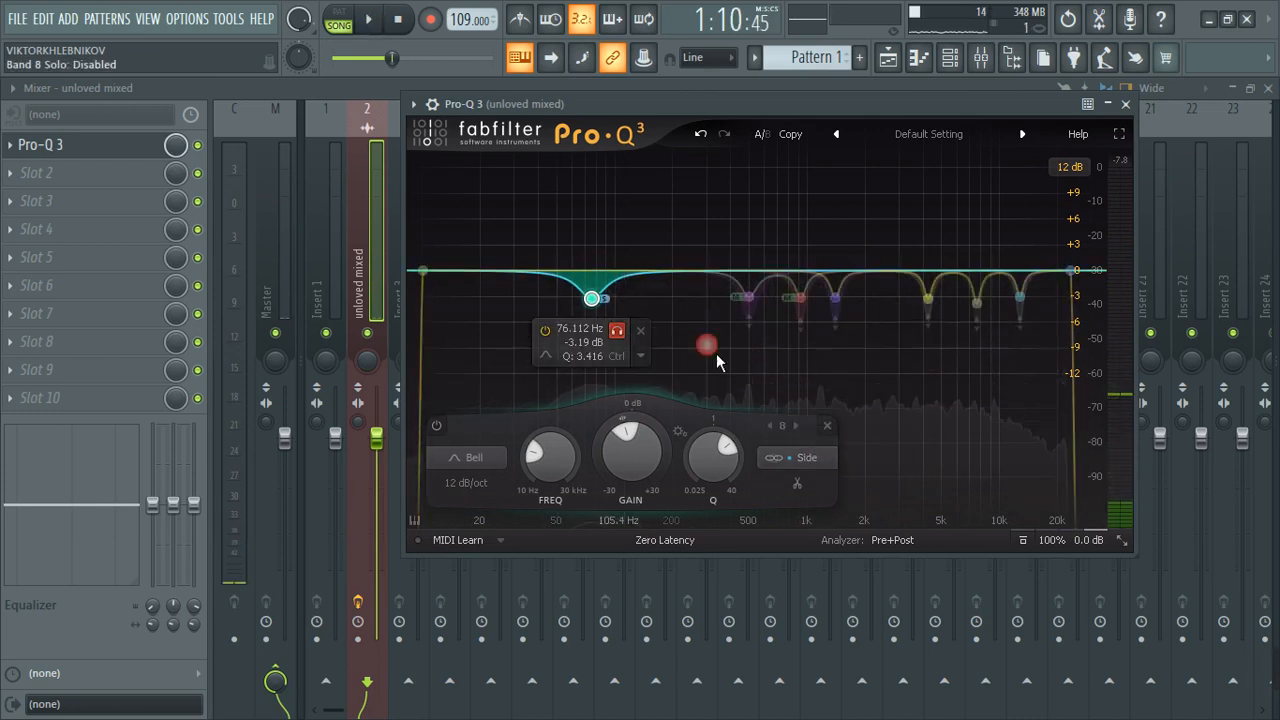
{"action": "left_click", "coordinate": [818, 462]}
{"action": "left_click", "coordinate": [802, 416]}
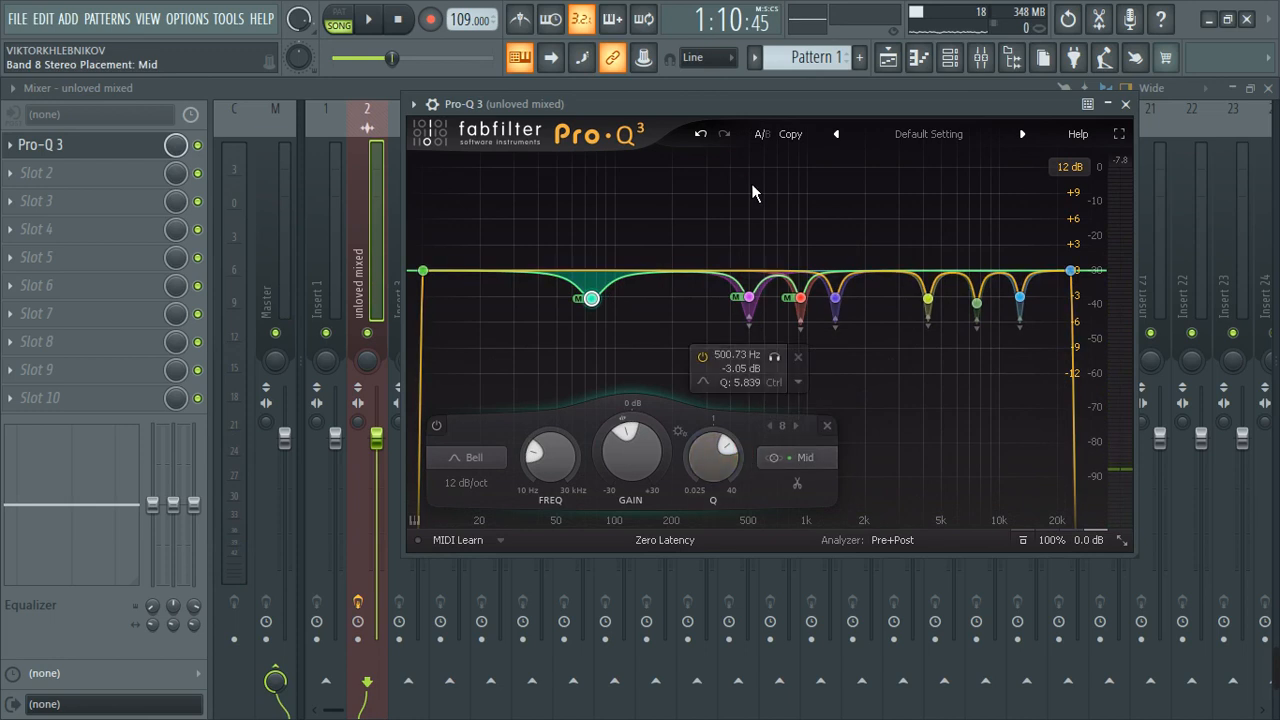
{"action": "left_click", "coordinate": [975, 195]}
Play the equalized track with the Pro-Q 3 window closed, then reopen the plugin on the unloved mixed channel
{"action": "key", "text": "space"}
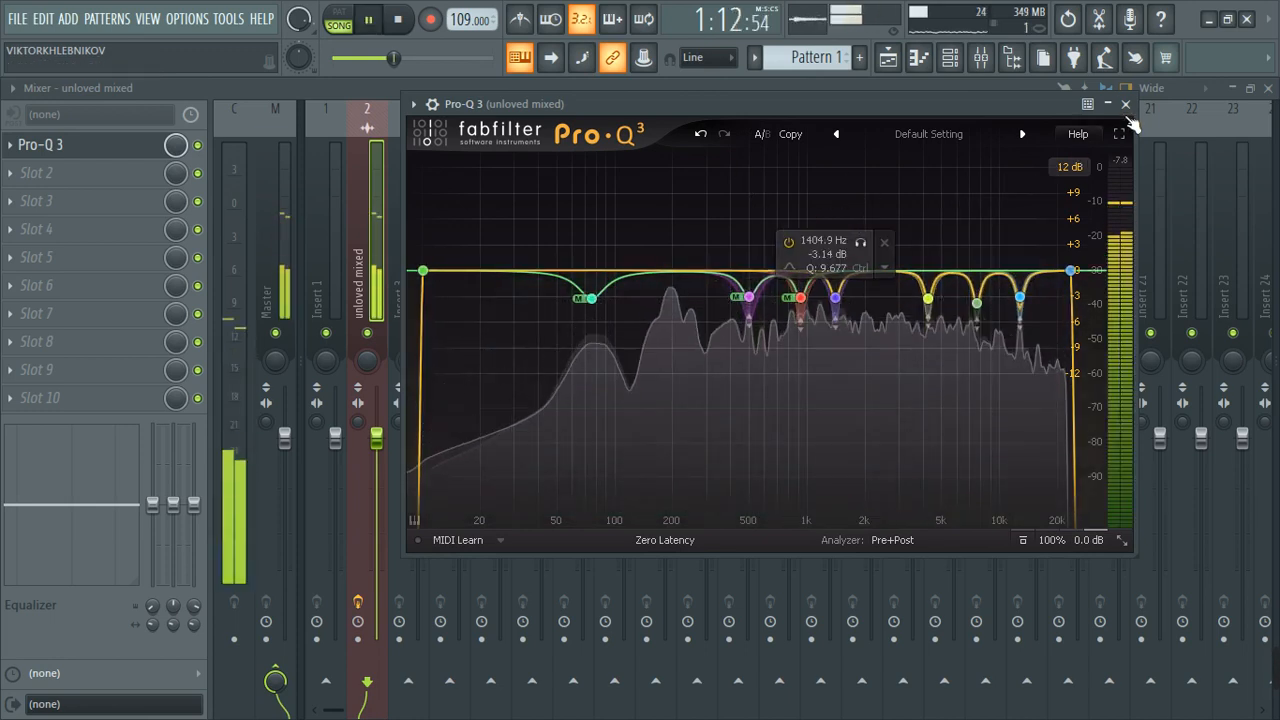
{"action": "left_click", "coordinate": [1127, 106]}
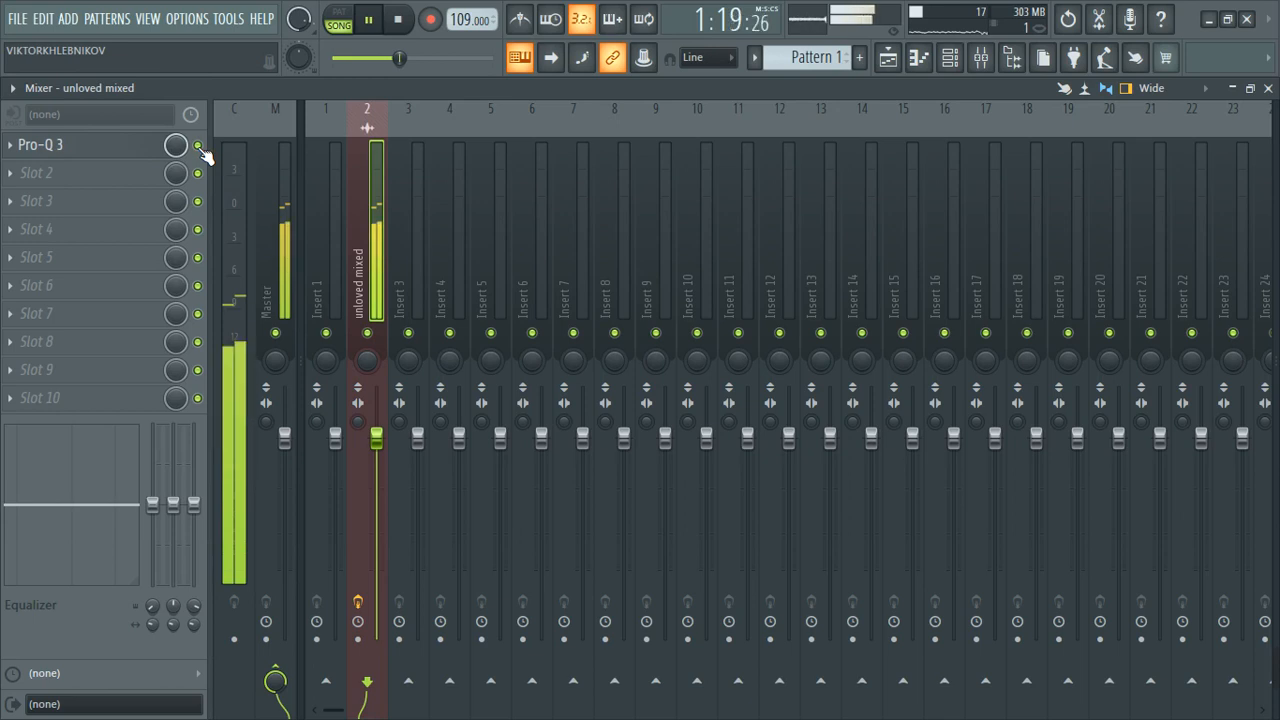
{"action": "left_click", "coordinate": [99, 157]}
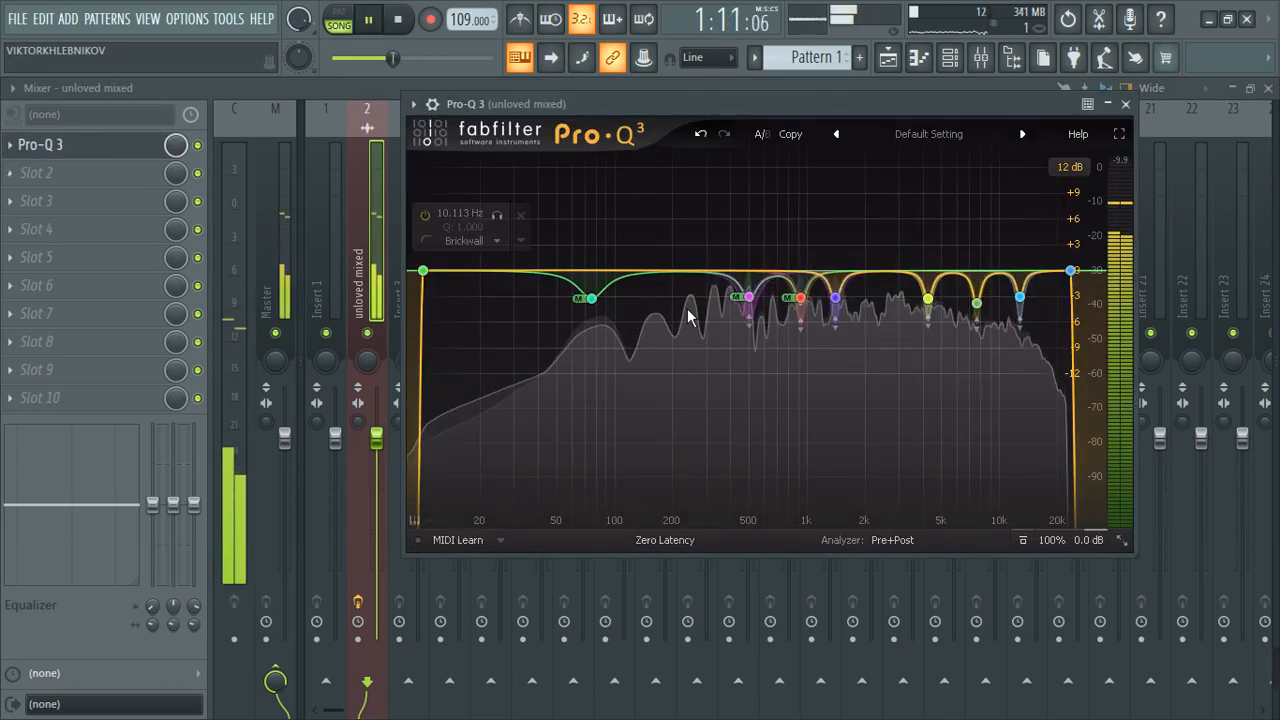
Audition the 501 Hz and 928 Hz Mid bands in solo during playback, and unsolo them
{"action": "left_click", "coordinate": [758, 301]}
{"action": "key", "text": "space"}
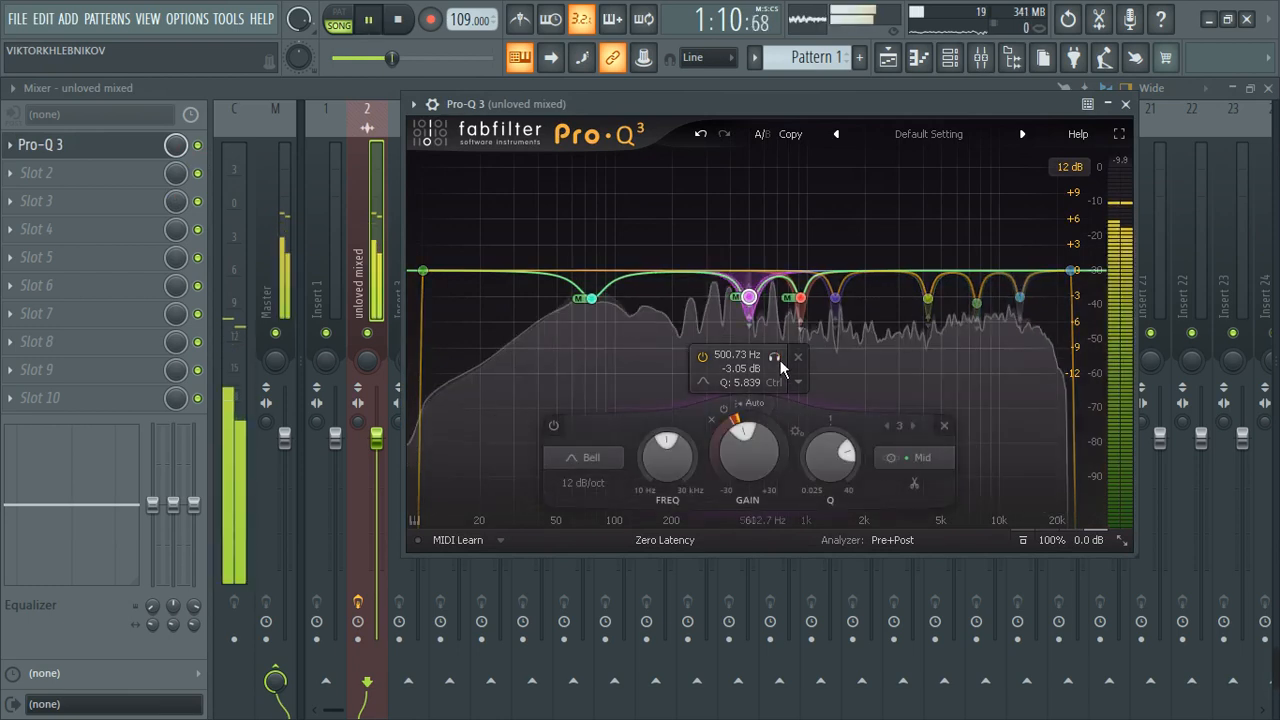
{"action": "left_click", "coordinate": [776, 358]}
{"action": "left_click", "coordinate": [800, 297]}
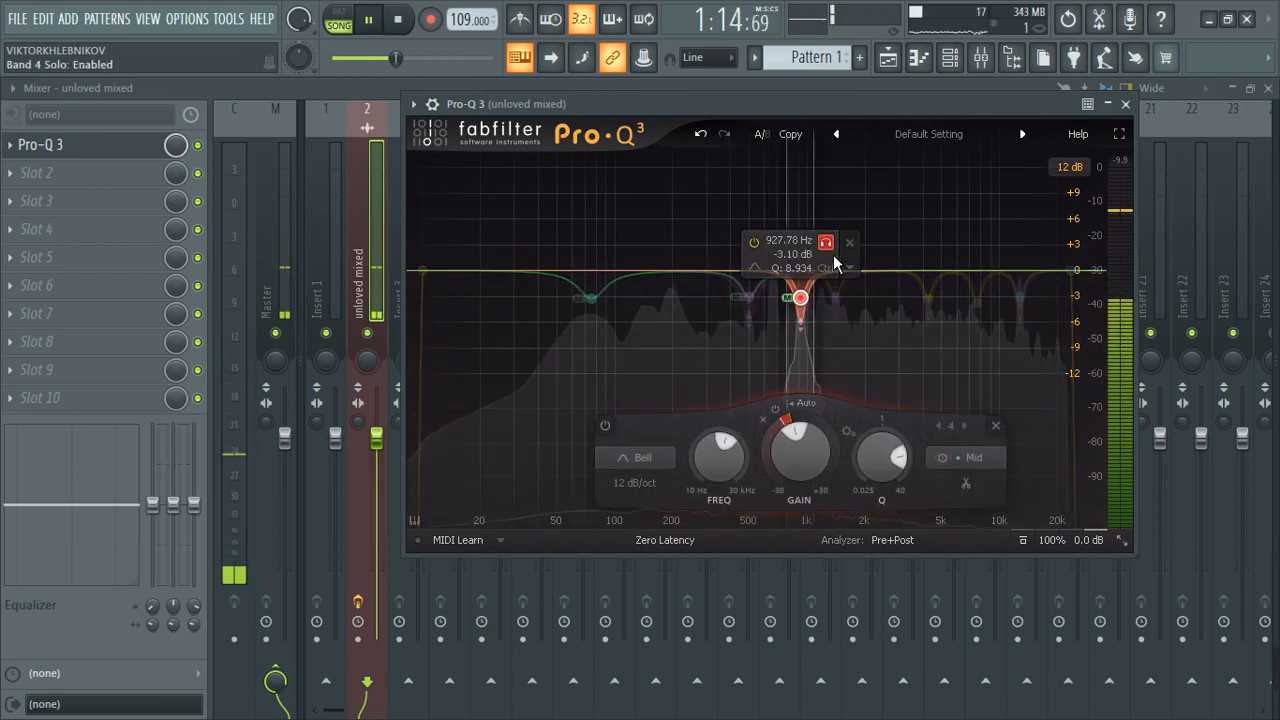
{"action": "left_click", "coordinate": [825, 242]}
Set the 501 Hz band's gain to -1.35 dB and the 928 Hz band's gain to 0 dB
{"action": "left_click", "coordinate": [750, 299]}
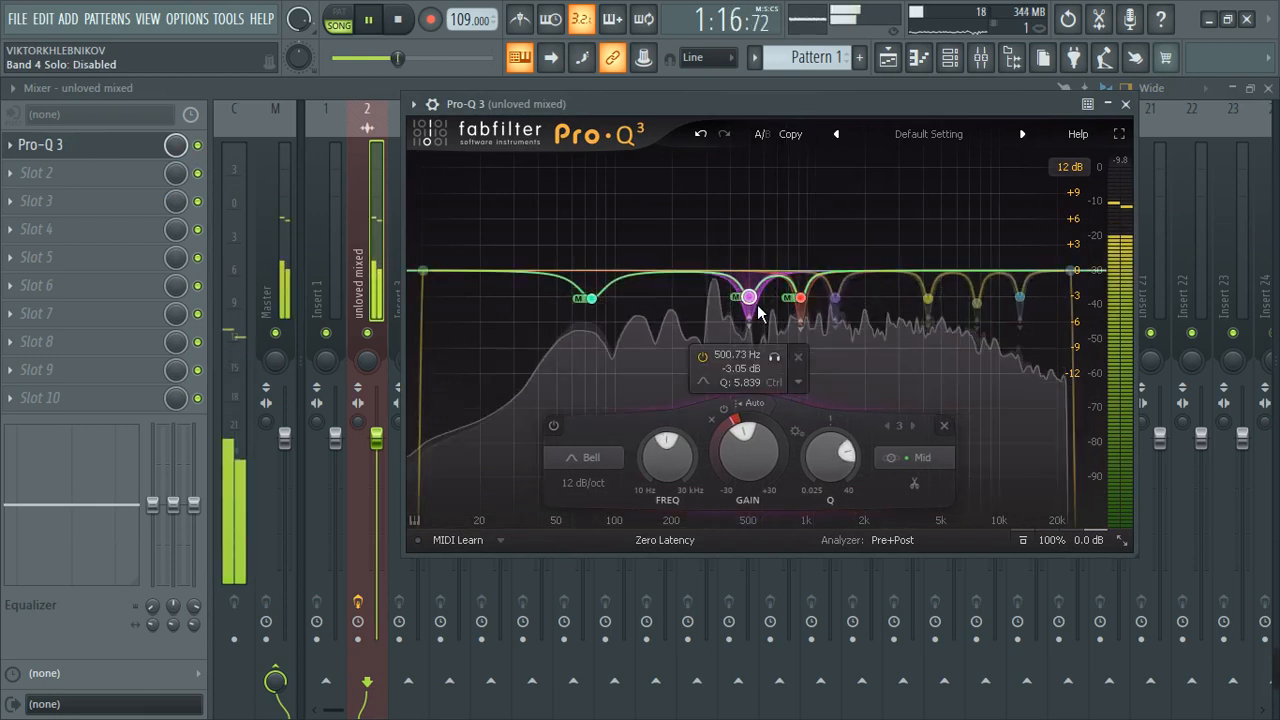
{"action": "left_click_drag", "start_coordinate": [733, 461], "coordinate": [729, 463]}
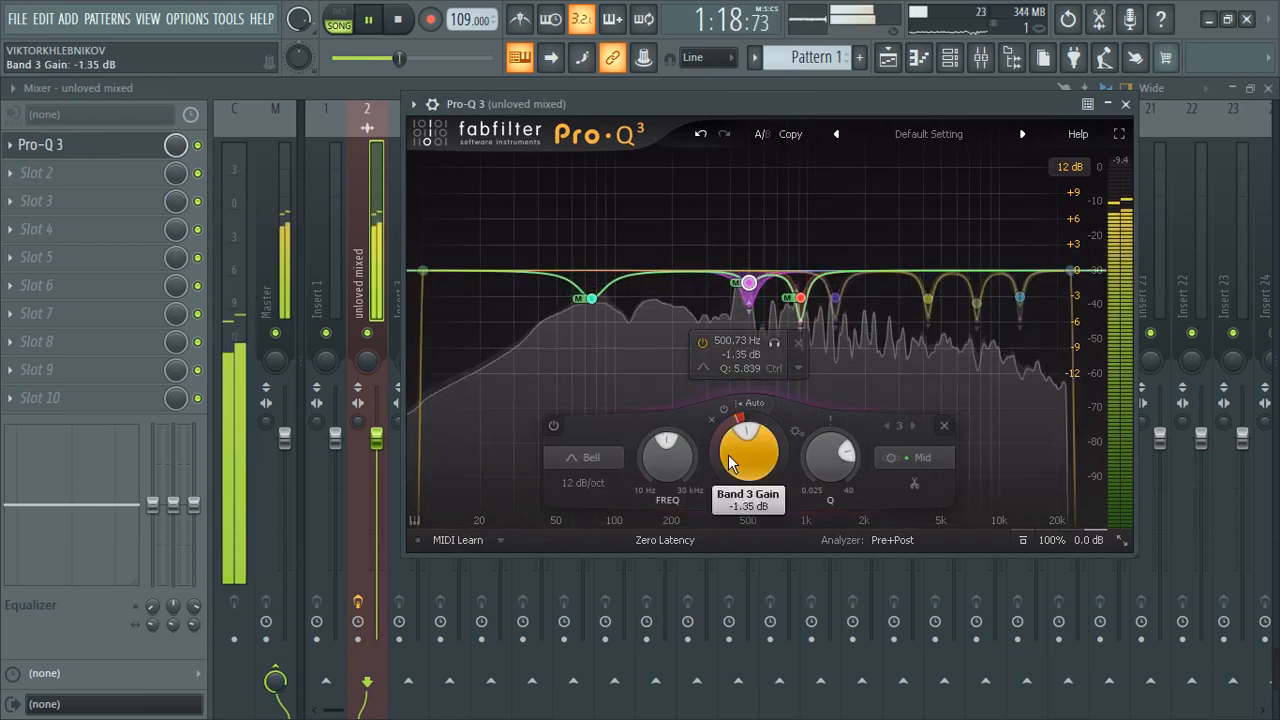
{"action": "left_click", "coordinate": [800, 298]}
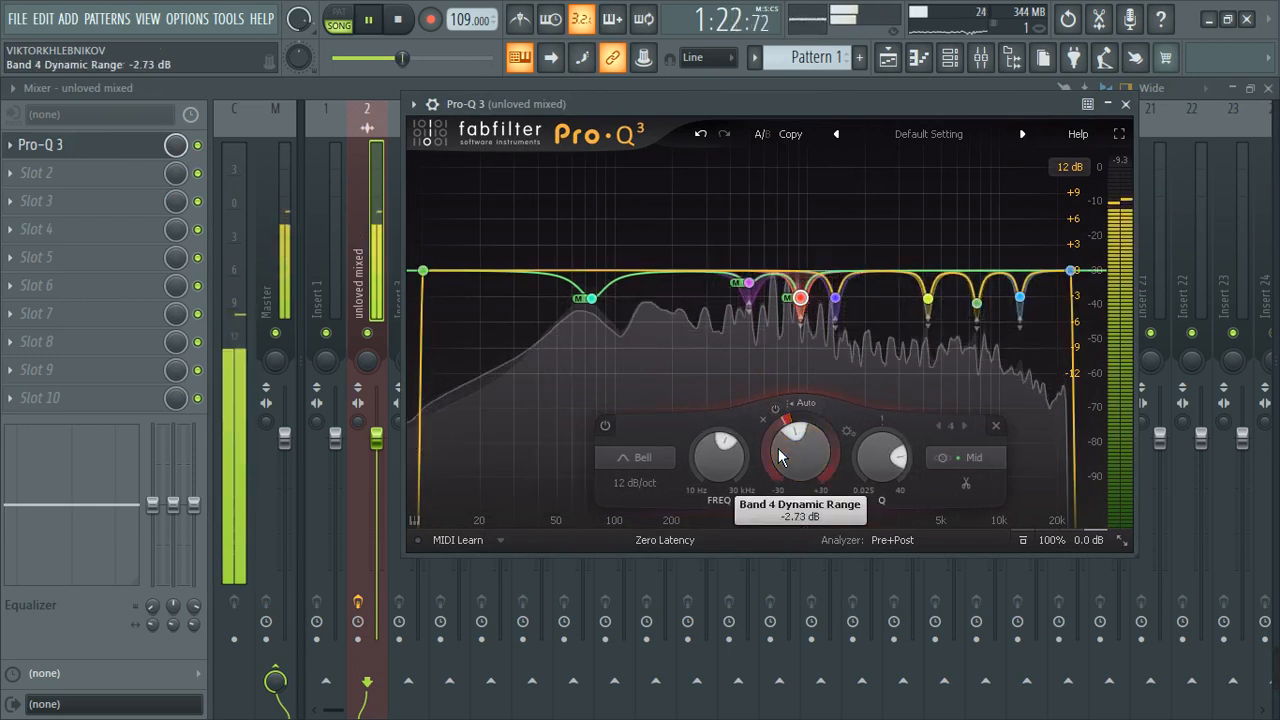
{"action": "left_click_drag", "start_coordinate": [790, 462], "coordinate": [800, 465]}
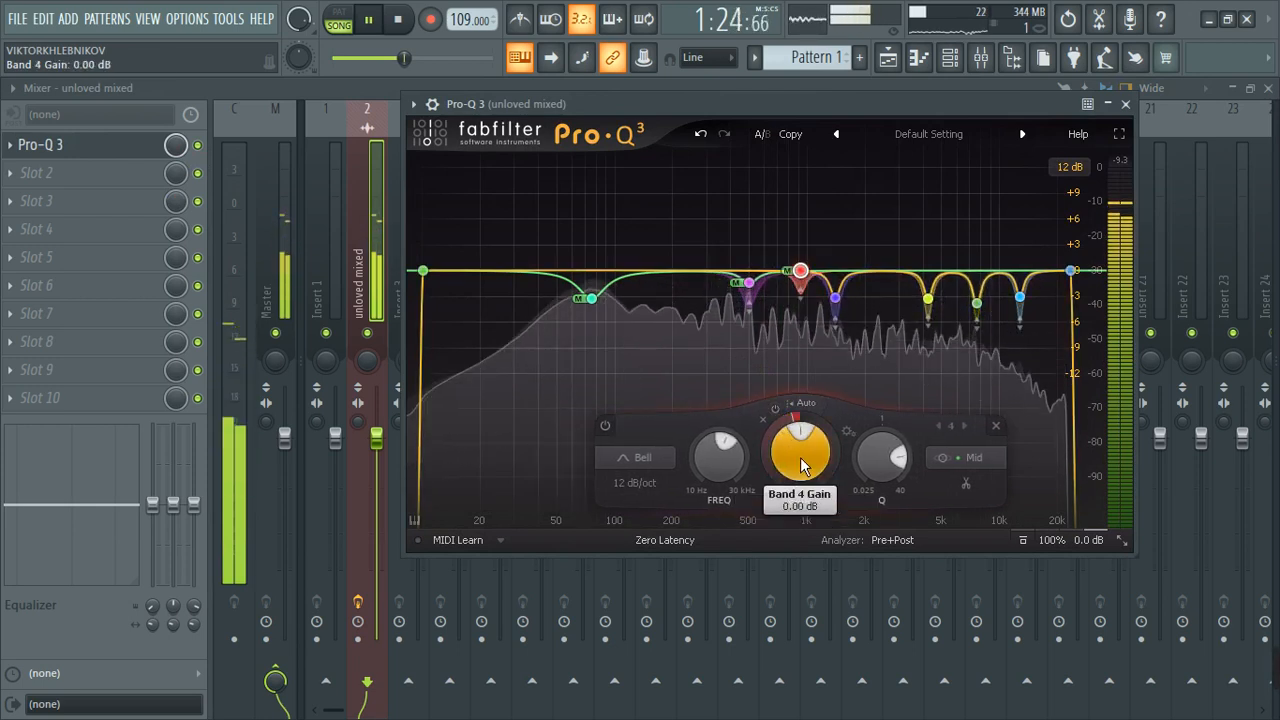
Reset the 1.4 kHz, 7.64 kHz and 12.8 kHz bands' gains to 0 dB, and set the 4.26 kHz band's gain to -0.46 dB
{"action": "left_click", "coordinate": [835, 298]}
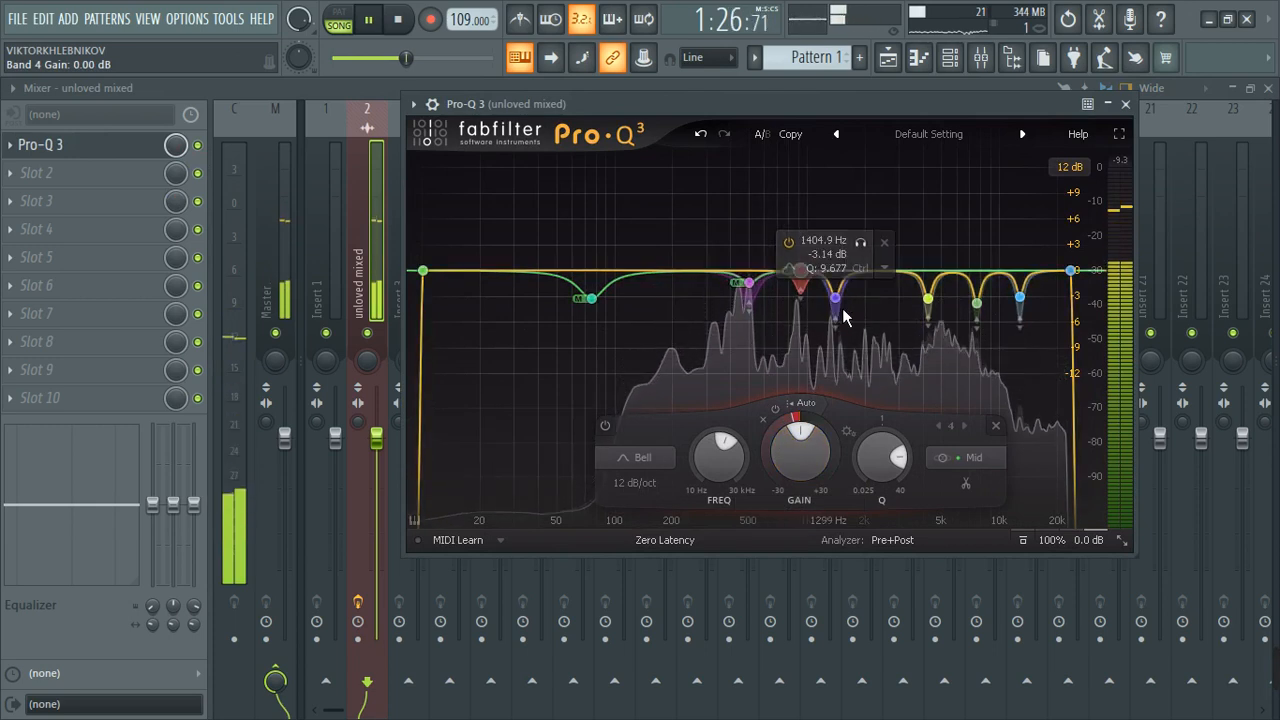
{"action": "double_click", "coordinate": [836, 440]}
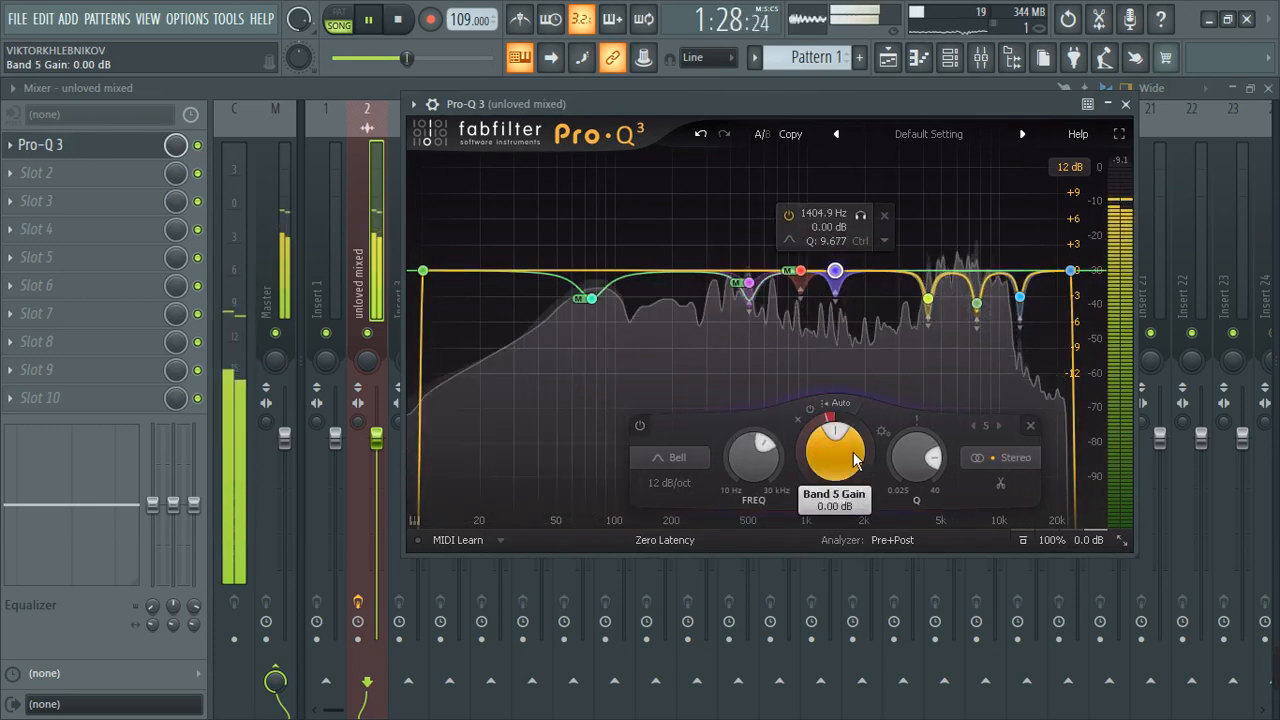
{"action": "left_click", "coordinate": [929, 299]}
{"action": "double_click", "coordinate": [881, 450]}
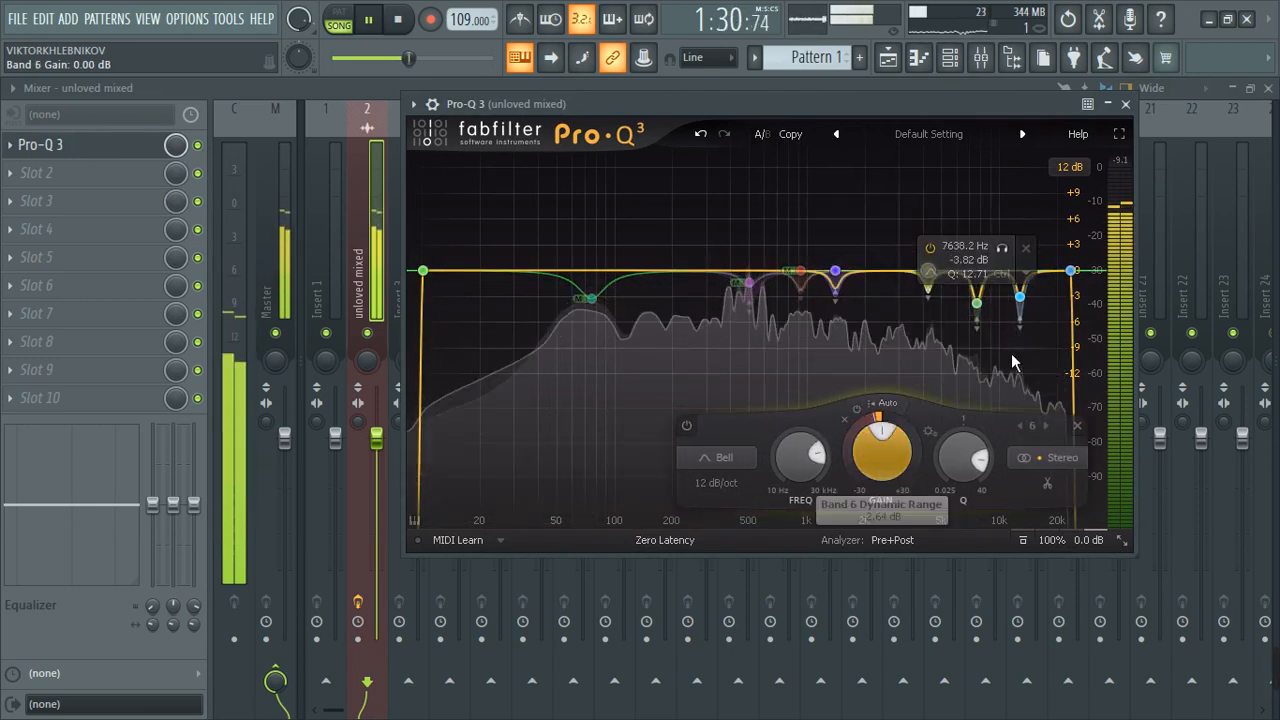
{"action": "double_click", "coordinate": [878, 448]}
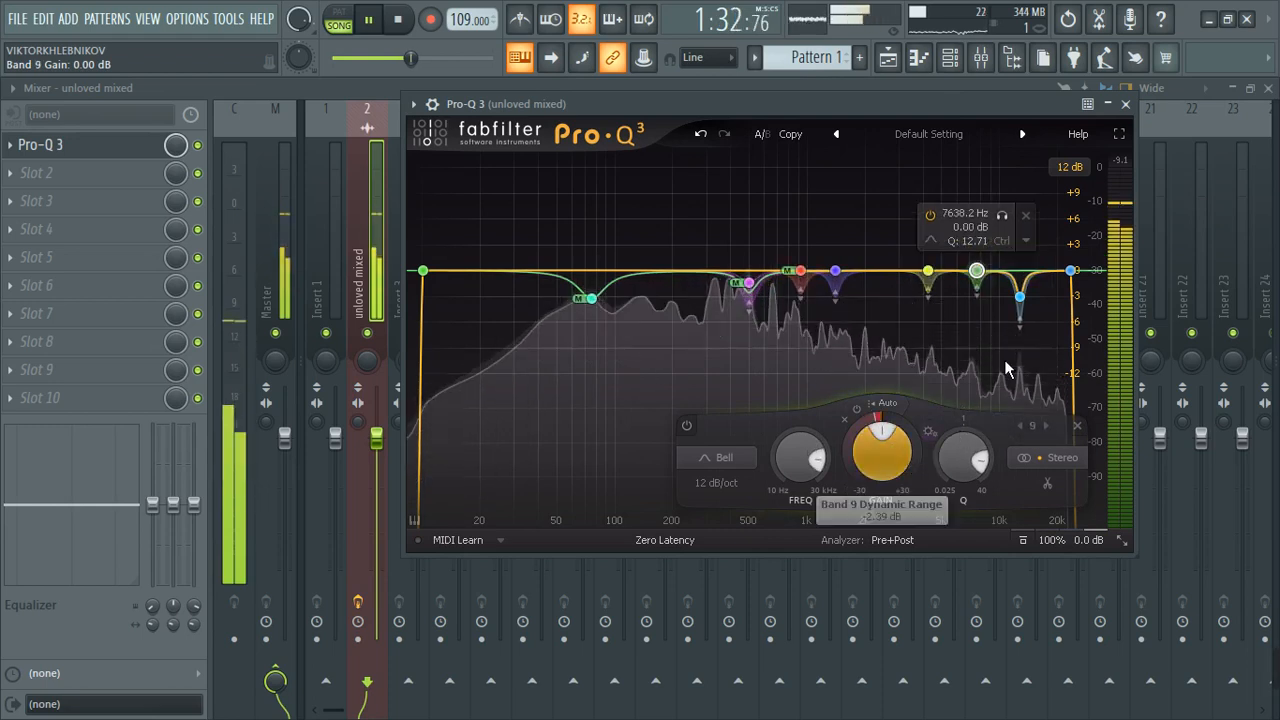
{"action": "double_click", "coordinate": [880, 450]}
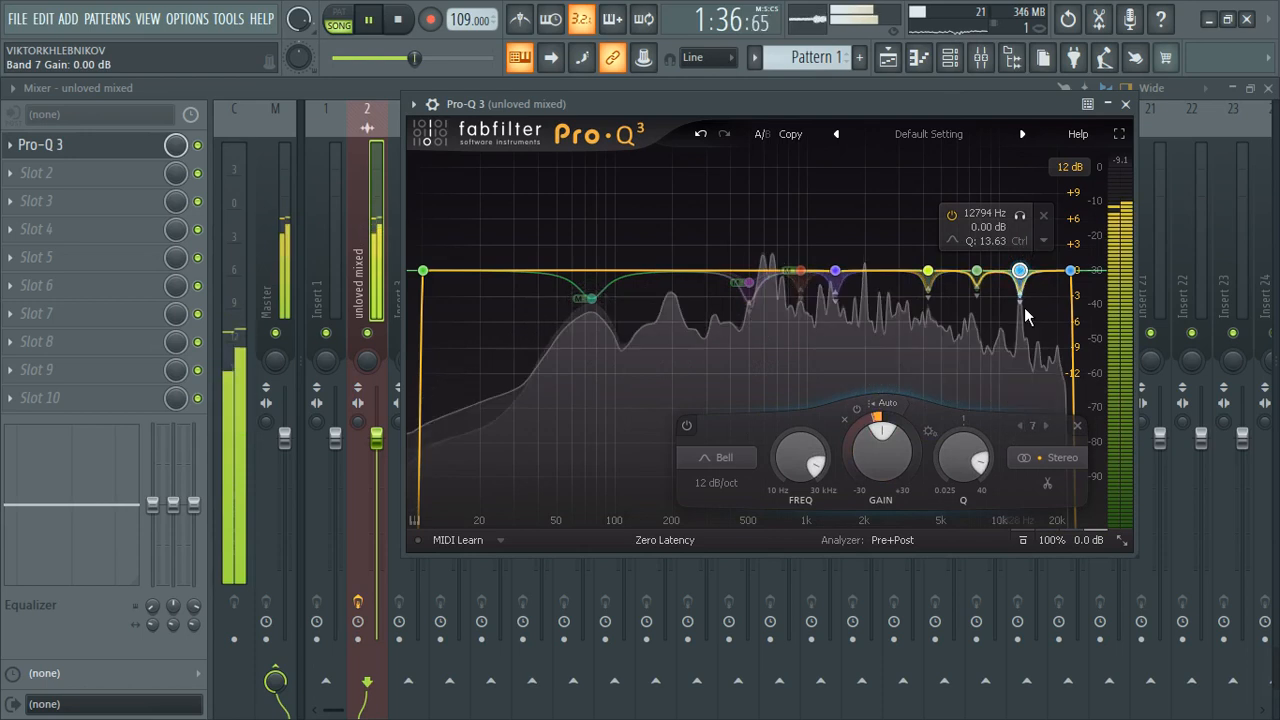
{"action": "mouse_move", "coordinate": [880, 448]}
{"action": "left_mouse_down"}
{"action": "mouse_move", "coordinate": [877, 433]}
{"action": "mouse_move", "coordinate": [876, 447]}
{"action": "left_mouse_up"}
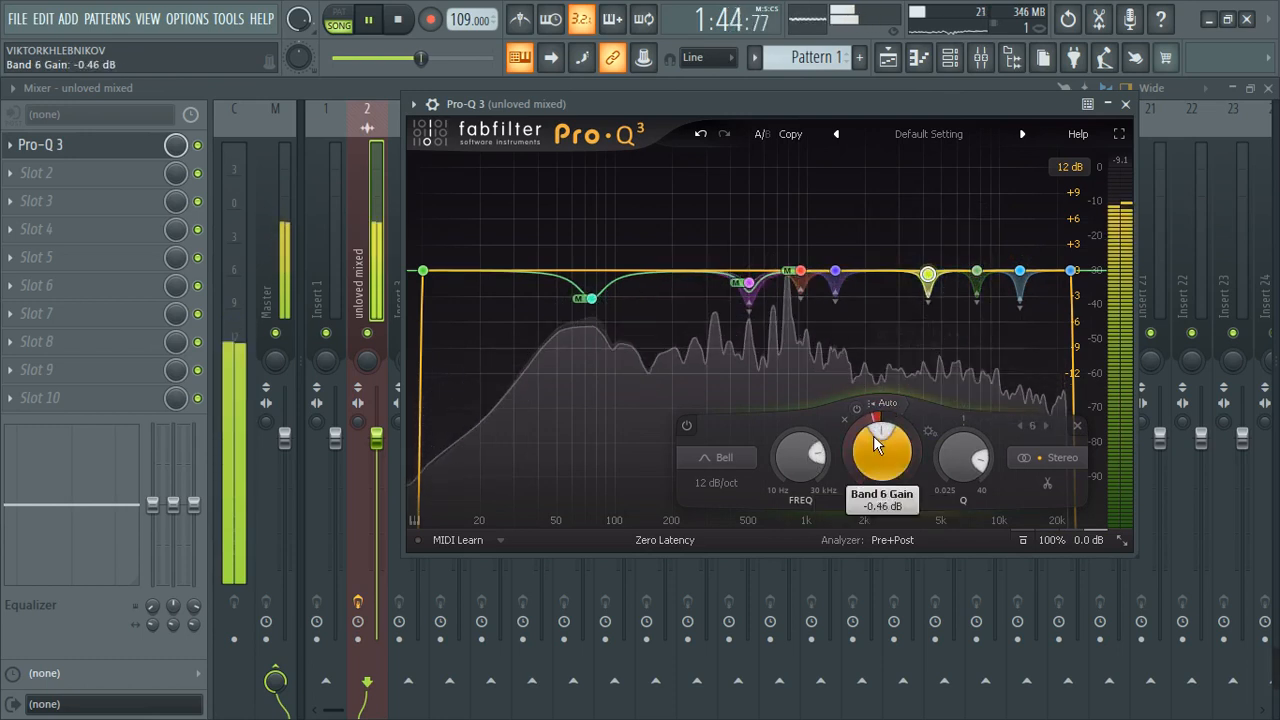
Set dynamic ranges of -3.38 dB at 1.4 kHz, -3.10 dB at 928 Hz and -3.23 dB at 501 Hz, returning the 501 Hz gain to 0 dB
{"action": "mouse_move", "coordinate": [853, 303]}
{"action": "left_click", "coordinate": [836, 272]}
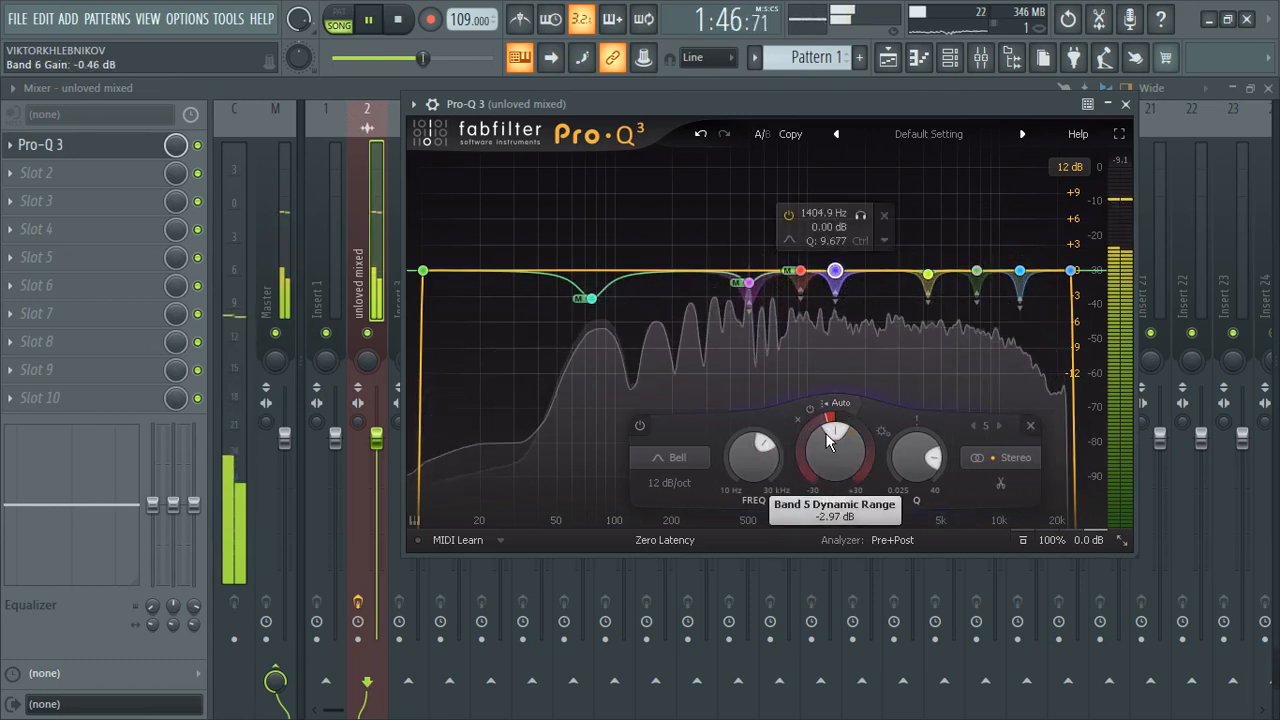
{"action": "left_click", "coordinate": [800, 271]}
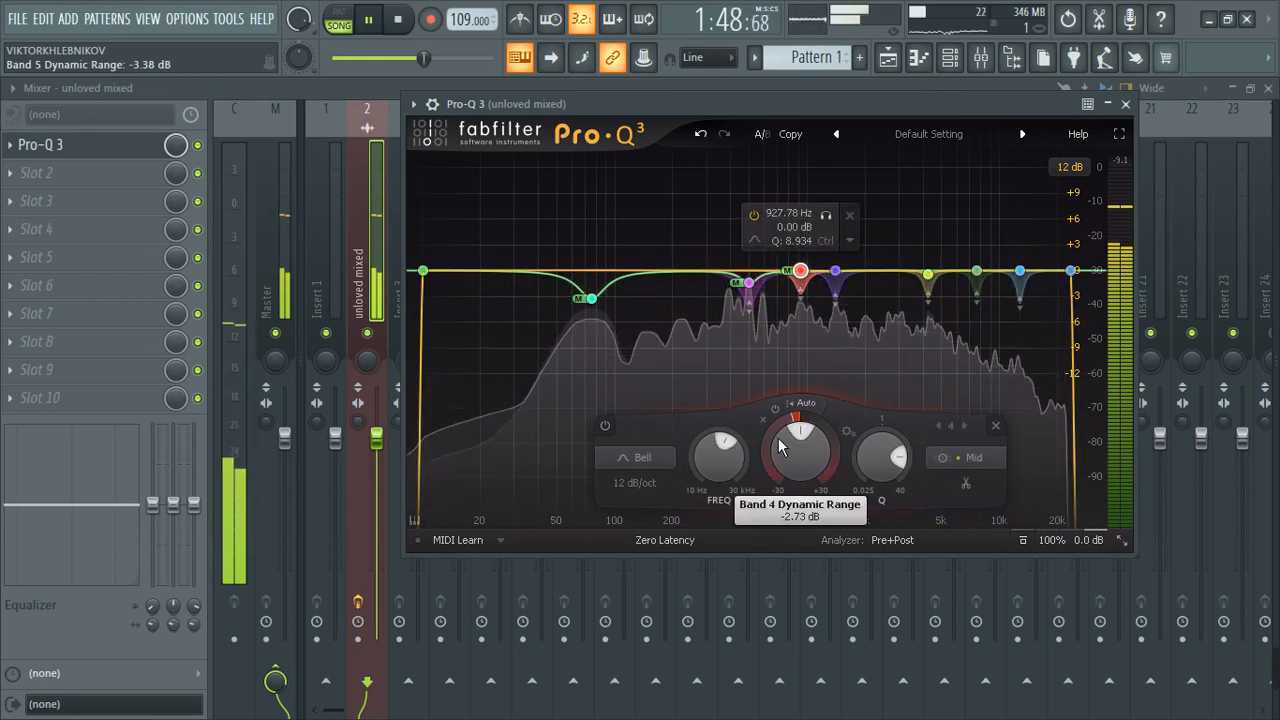
{"action": "left_click", "coordinate": [748, 283]}
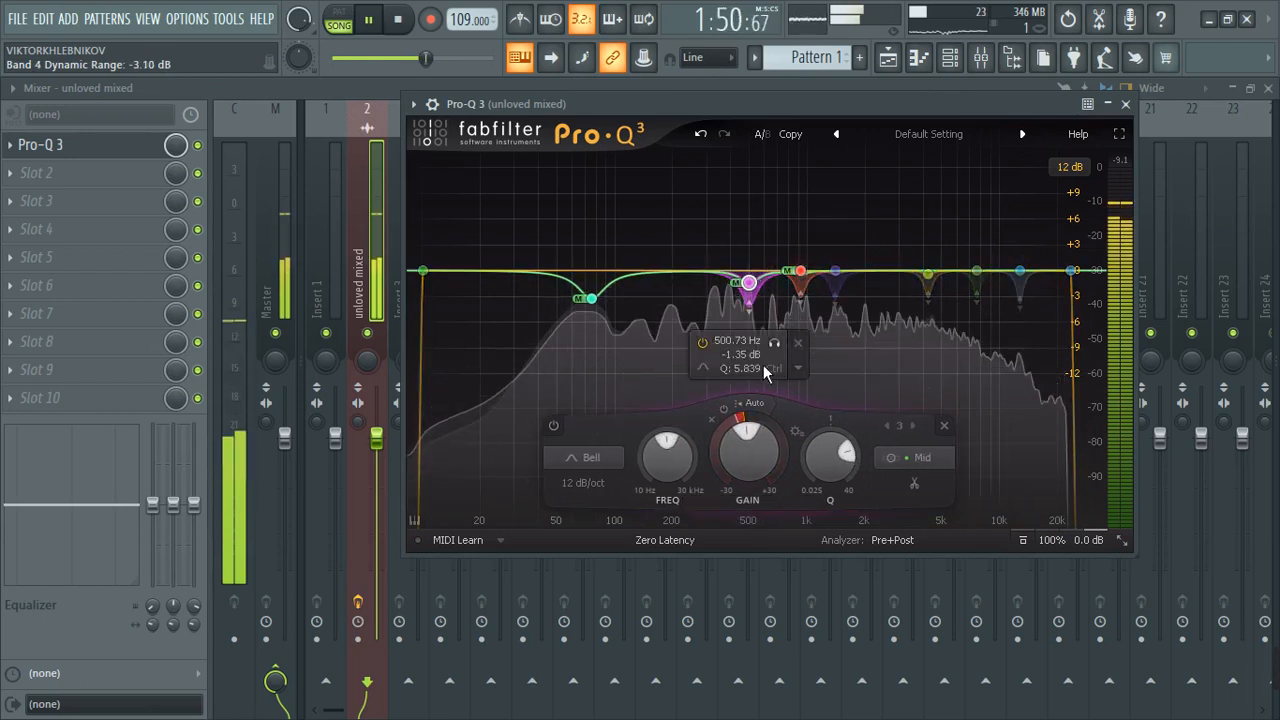
{"action": "left_click_drag", "start_coordinate": [749, 438], "coordinate": [746, 320]}
{"action": "left_click_drag", "start_coordinate": [741, 418], "coordinate": [716, 356]}
Close the Pro-Q 3 window after checking the 76 Hz band, listen to the track, and stop playback
{"action": "left_click", "coordinate": [591, 298]}
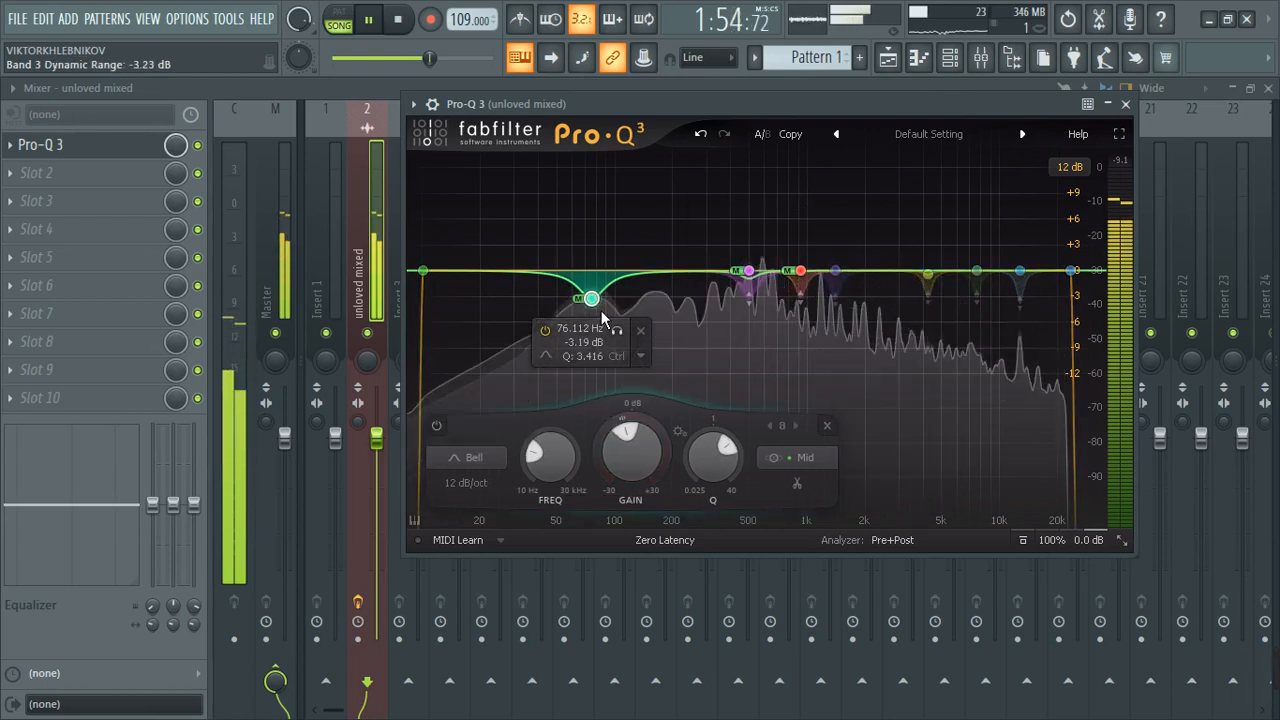
{"action": "left_click", "coordinate": [1125, 104]}
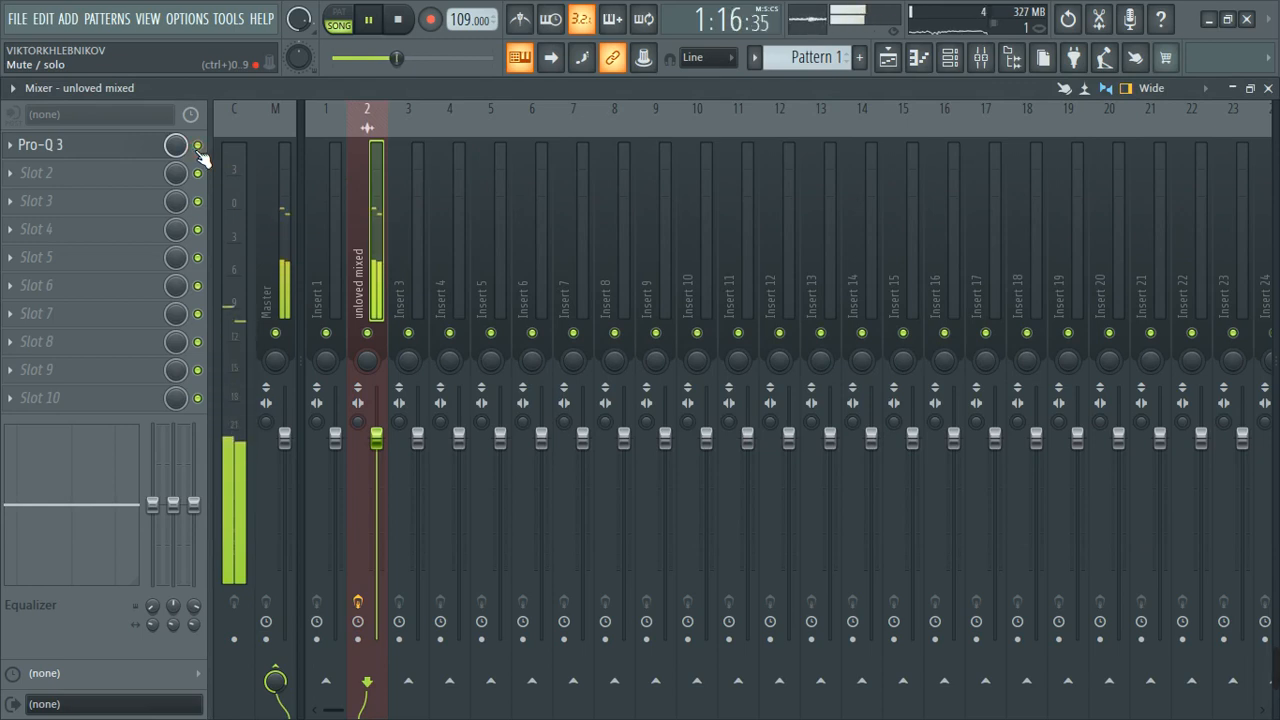
{"action": "key", "text": "space"}
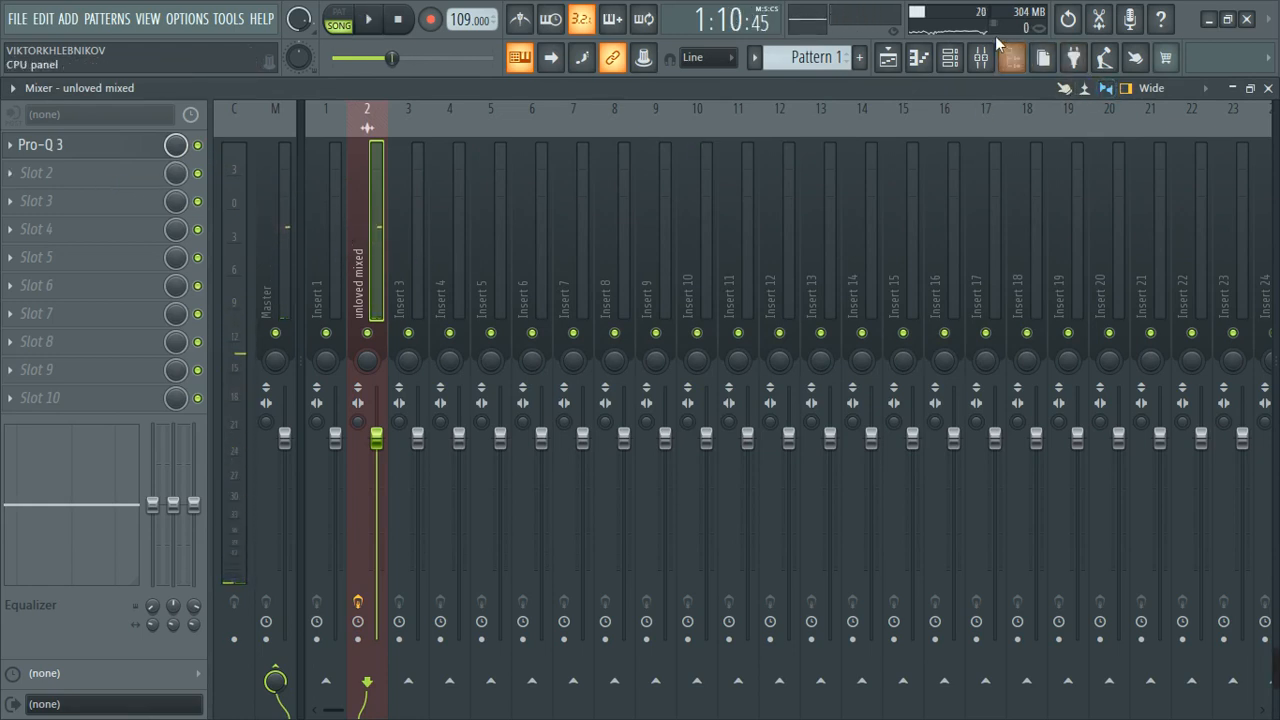
Add Ozone 9 Equalizer from the installed effects to the unloved mixed channel after Pro-Q 3, and reposition its window
{"action": "left_click", "coordinate": [1012, 58]}
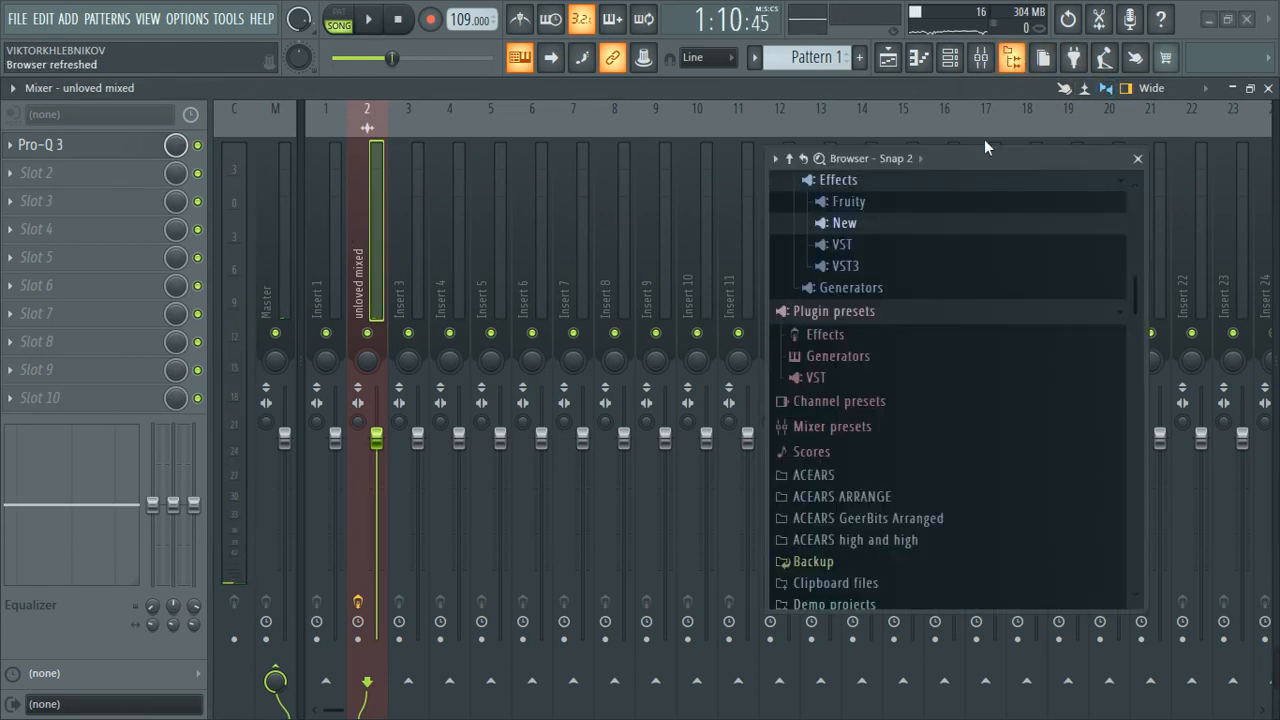
{"action": "left_click", "coordinate": [873, 228]}
{"action": "left_click", "coordinate": [876, 244]}
{"action": "scroll", "coordinate": [876, 258], "scroll_direction": "up", "scroll_amount": 3}
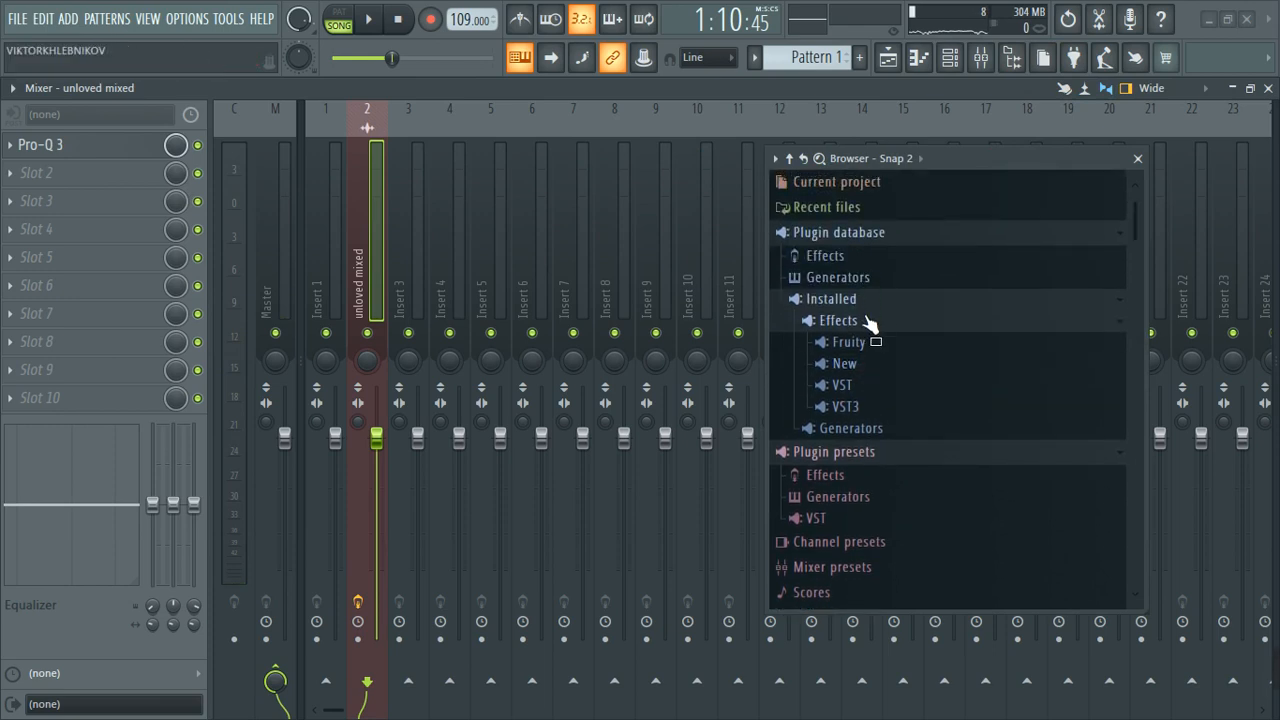
{"action": "left_click", "coordinate": [871, 322]}
{"action": "left_click", "coordinate": [873, 324]}
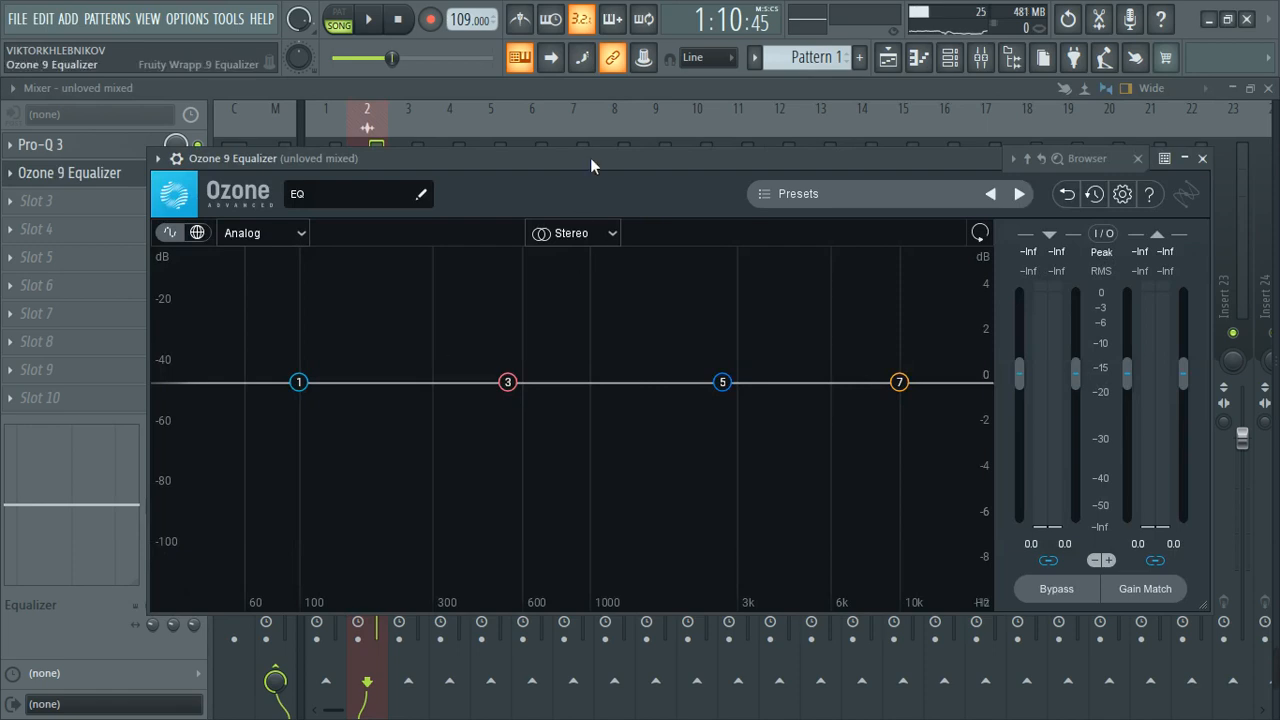
{"action": "left_click_drag", "start_coordinate": [590, 165], "coordinate": [624, 175]}
Switch the Ozone equalizer to Mid/Side processing, select and solo the Side channel, and start playback
{"action": "left_click", "coordinate": [625, 243]}
{"action": "left_click", "coordinate": [628, 310]}
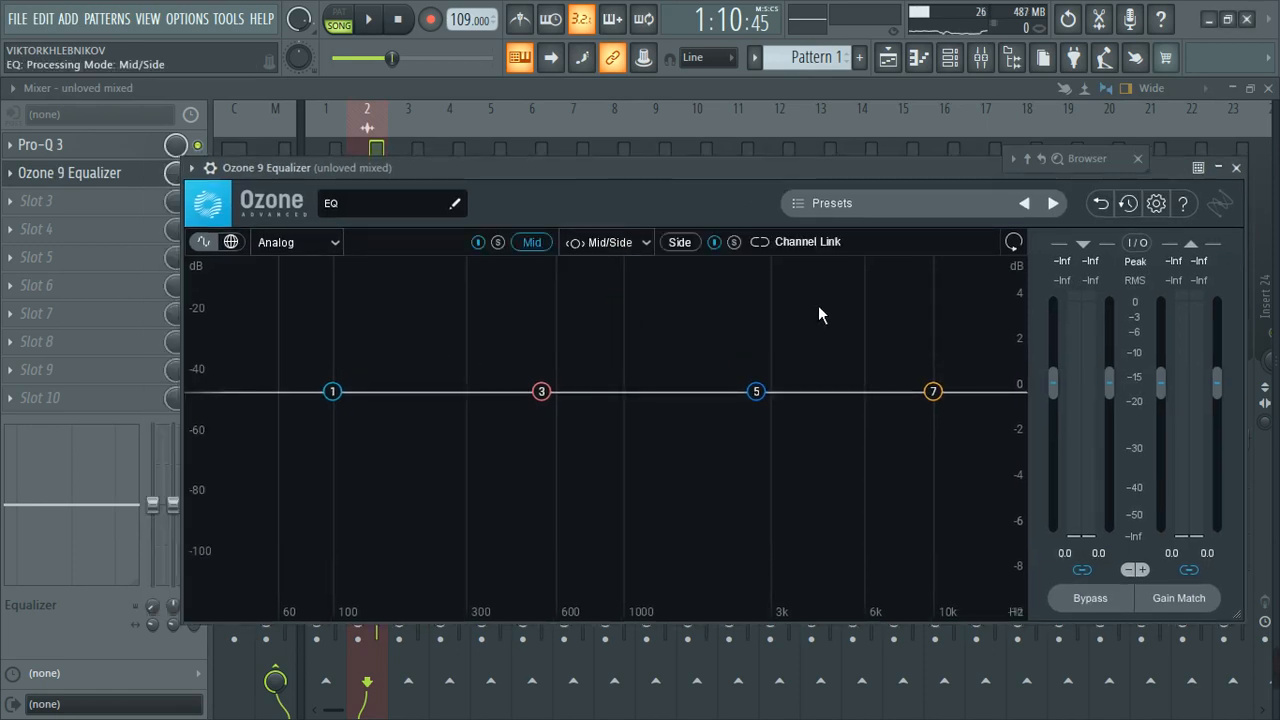
{"action": "left_click", "coordinate": [682, 244]}
{"action": "left_click", "coordinate": [372, 22]}
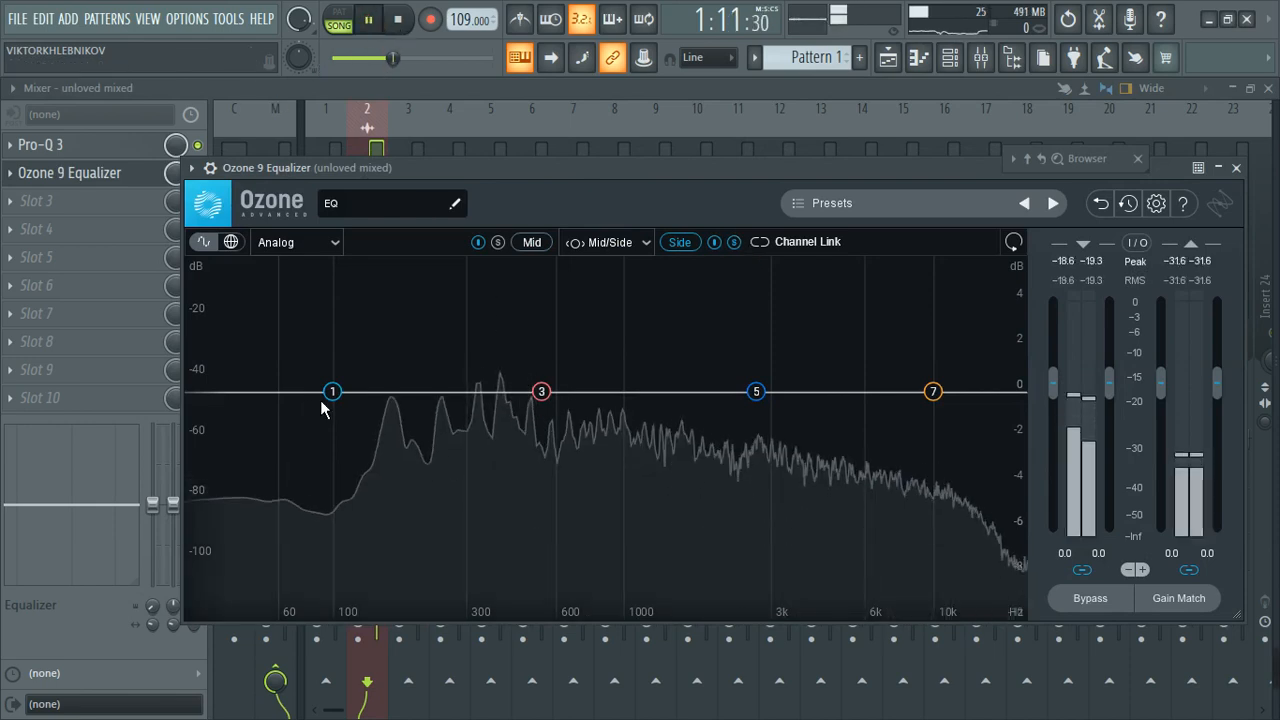
Add a 12 dB/oct Flat High-Pass filter to the Side channel and tune its cutoff to about 130 Hz while auditioning it in solo
{"action": "left_click", "coordinate": [213, 397]}
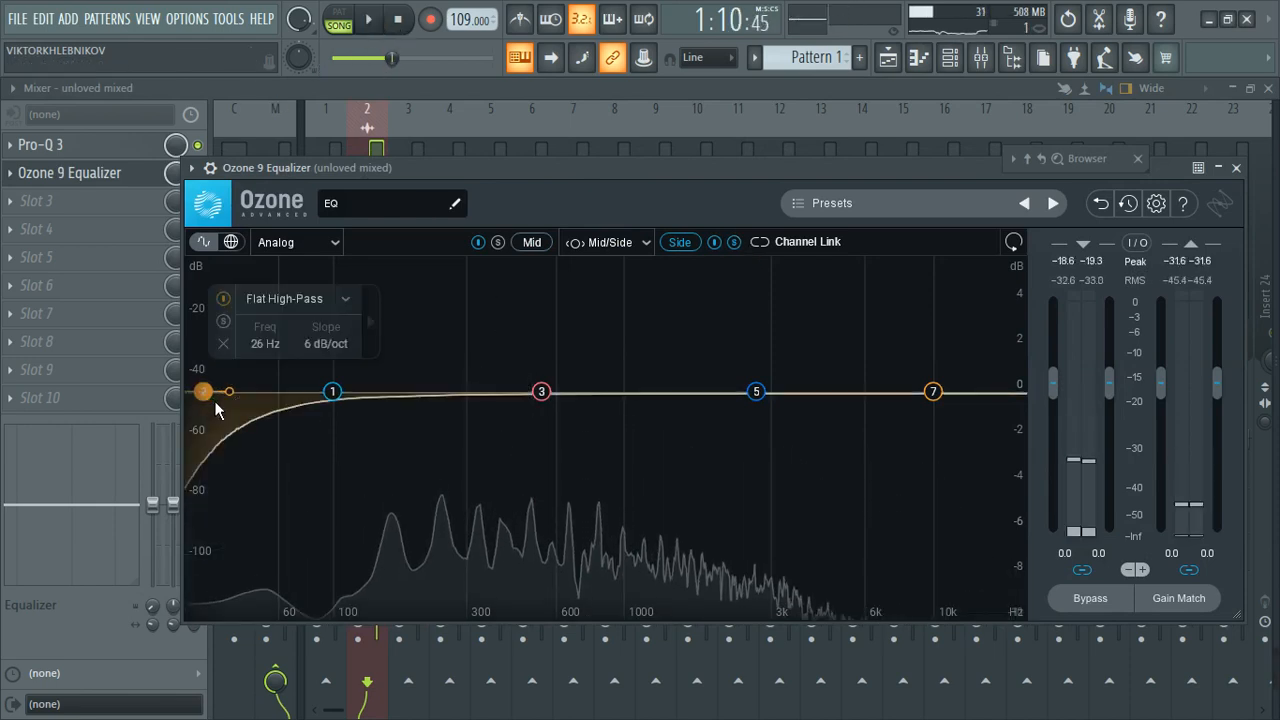
{"action": "left_click", "coordinate": [226, 322]}
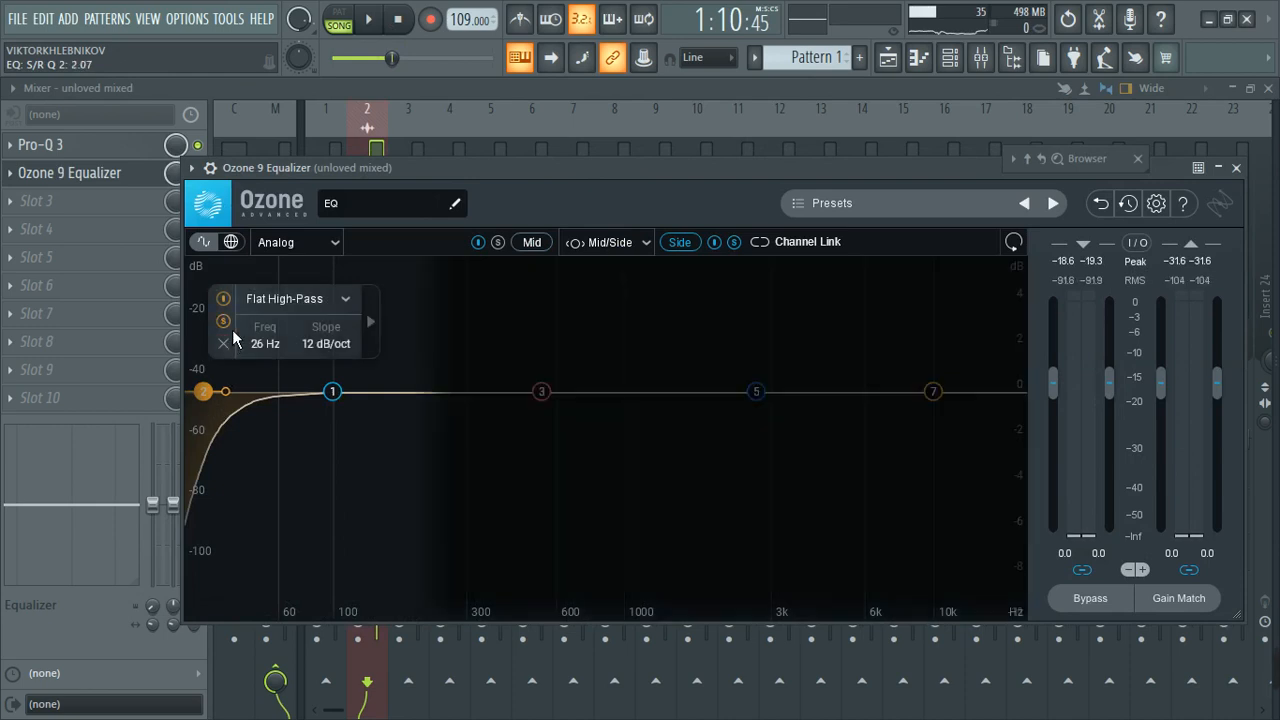
{"action": "left_click_drag", "start_coordinate": [215, 400], "coordinate": [358, 395]}
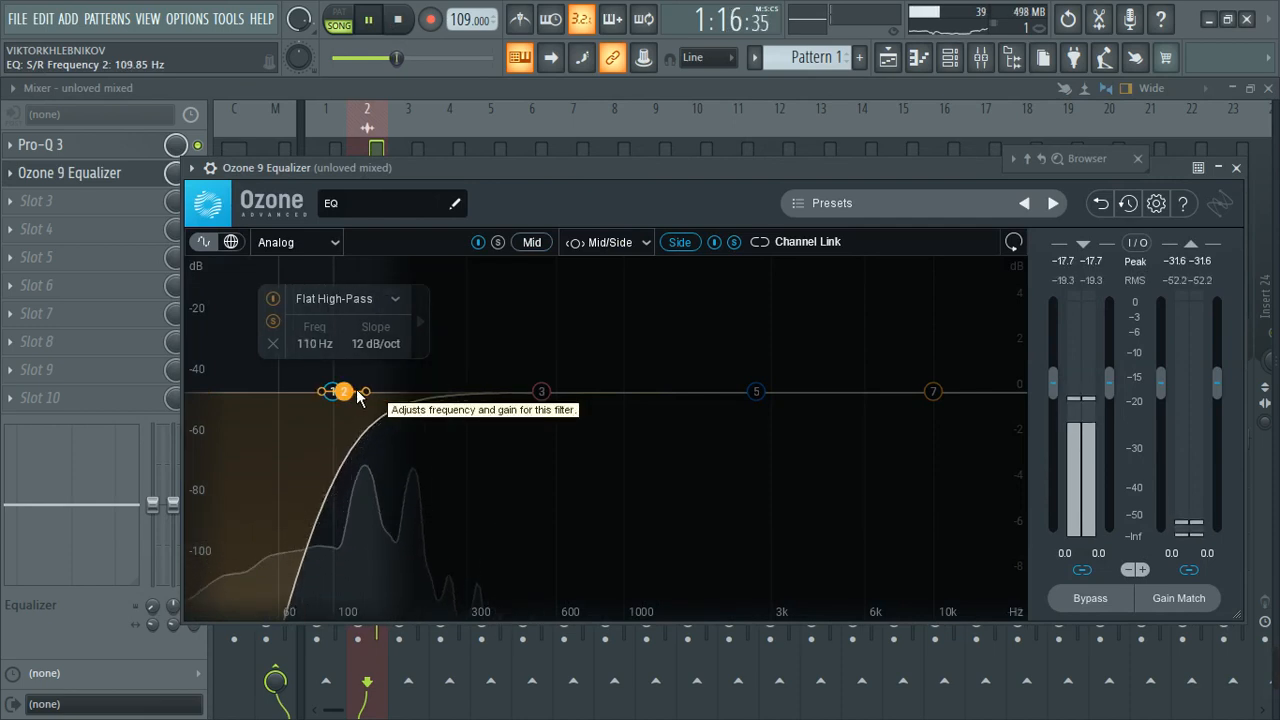
{"action": "mouse_move", "coordinate": [392, 397]}
{"action": "left_mouse_down"}
{"action": "mouse_move", "coordinate": [432, 397]}
{"action": "mouse_move", "coordinate": [398, 398]}
{"action": "left_mouse_up"}
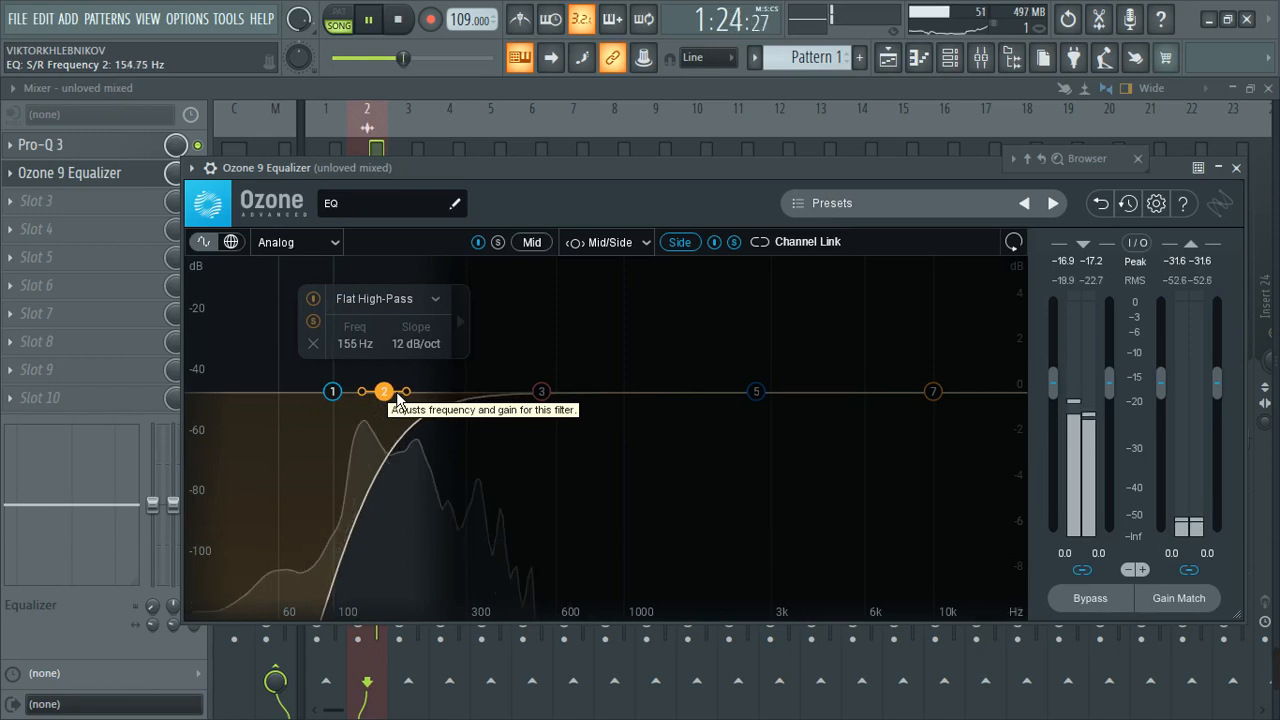
{"action": "left_click_drag", "start_coordinate": [398, 398], "coordinate": [379, 399]}
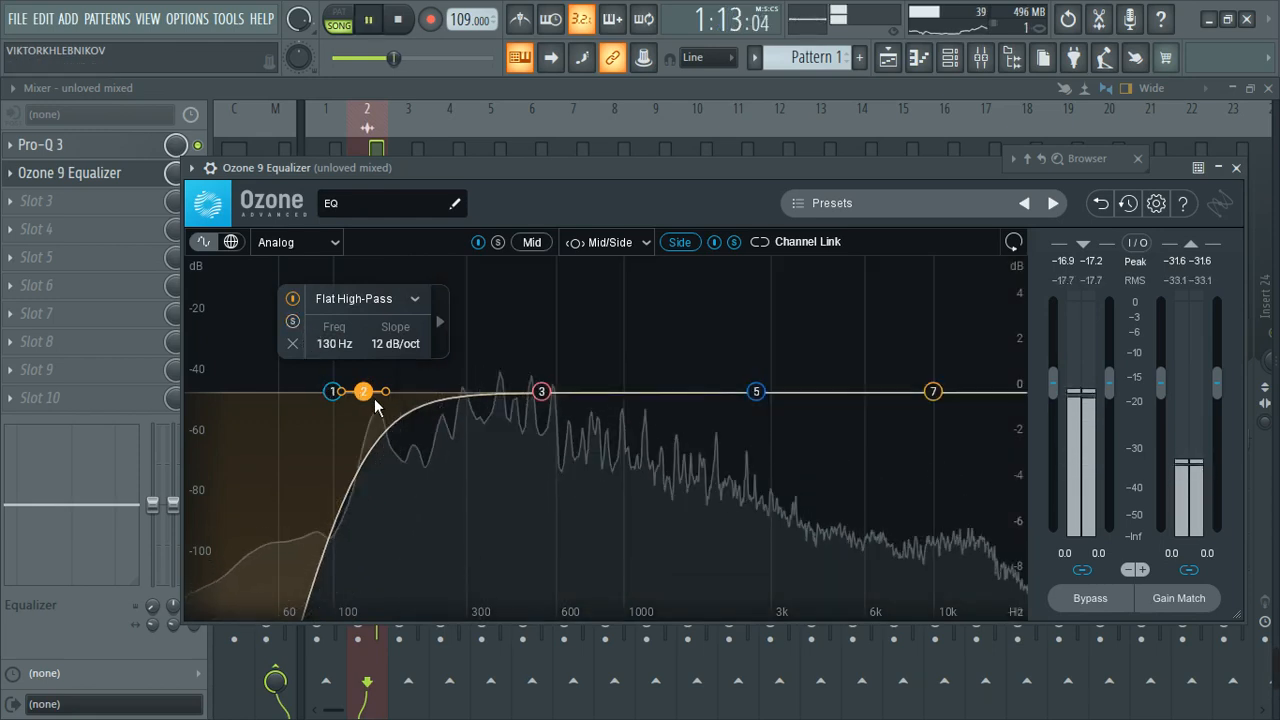
Steepen the Side high-pass filter to 24 dB/oct and set its cutoff to about 152 Hz
{"action": "left_click_drag", "start_coordinate": [394, 408], "coordinate": [401, 413]}
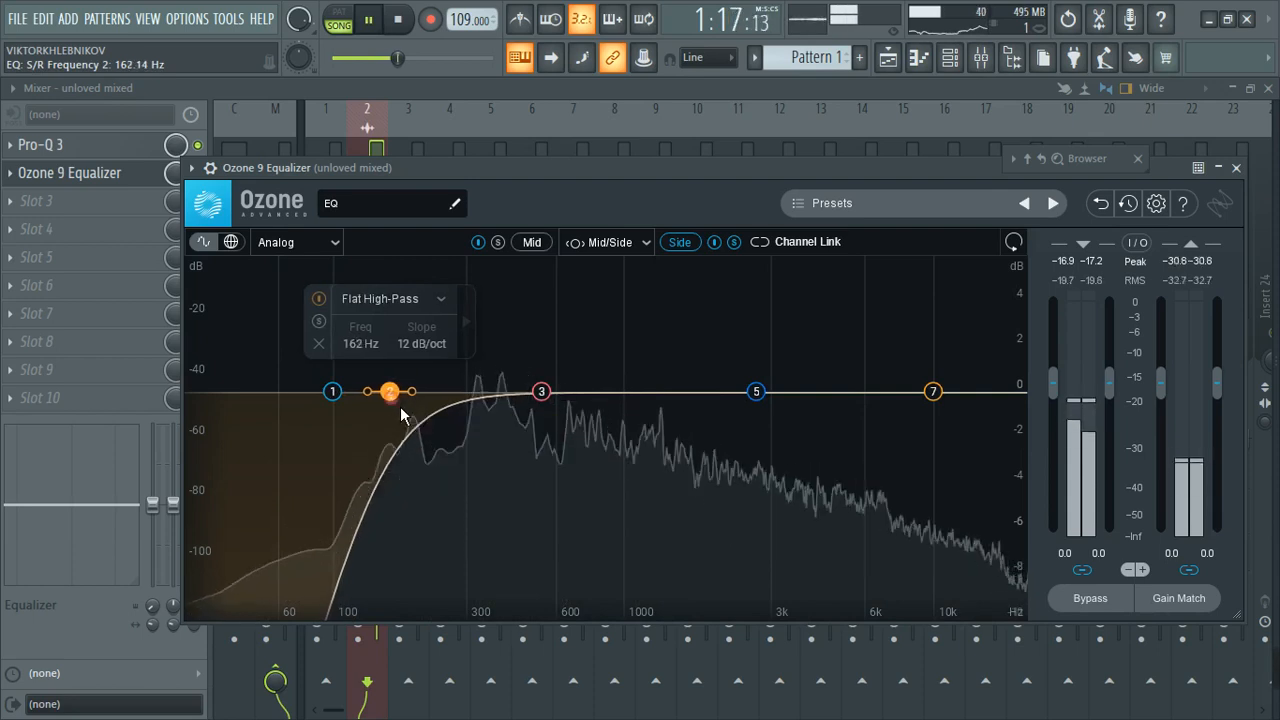
{"action": "scroll", "coordinate": [395, 406], "scroll_direction": "up", "scroll_amount": 2}
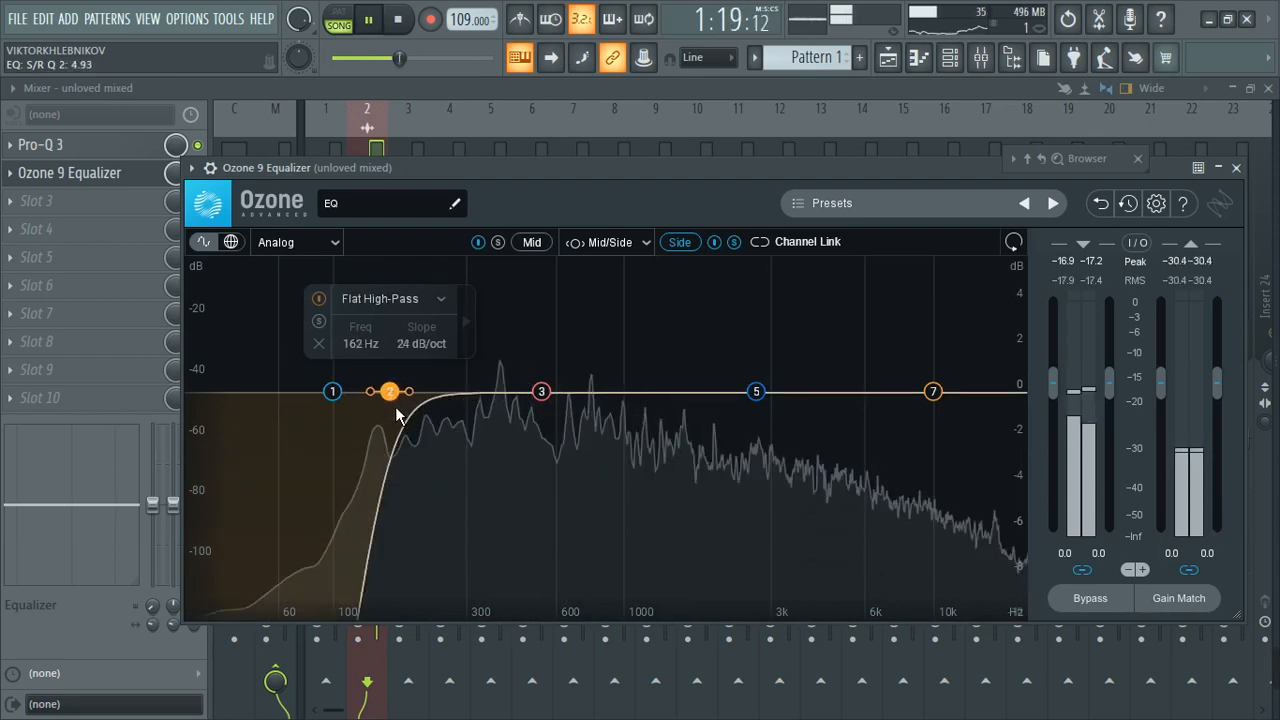
{"action": "mouse_move", "coordinate": [396, 415]}
{"action": "left_mouse_down"}
{"action": "mouse_move", "coordinate": [385, 419]}
{"action": "mouse_move", "coordinate": [396, 411]}
{"action": "left_mouse_up"}
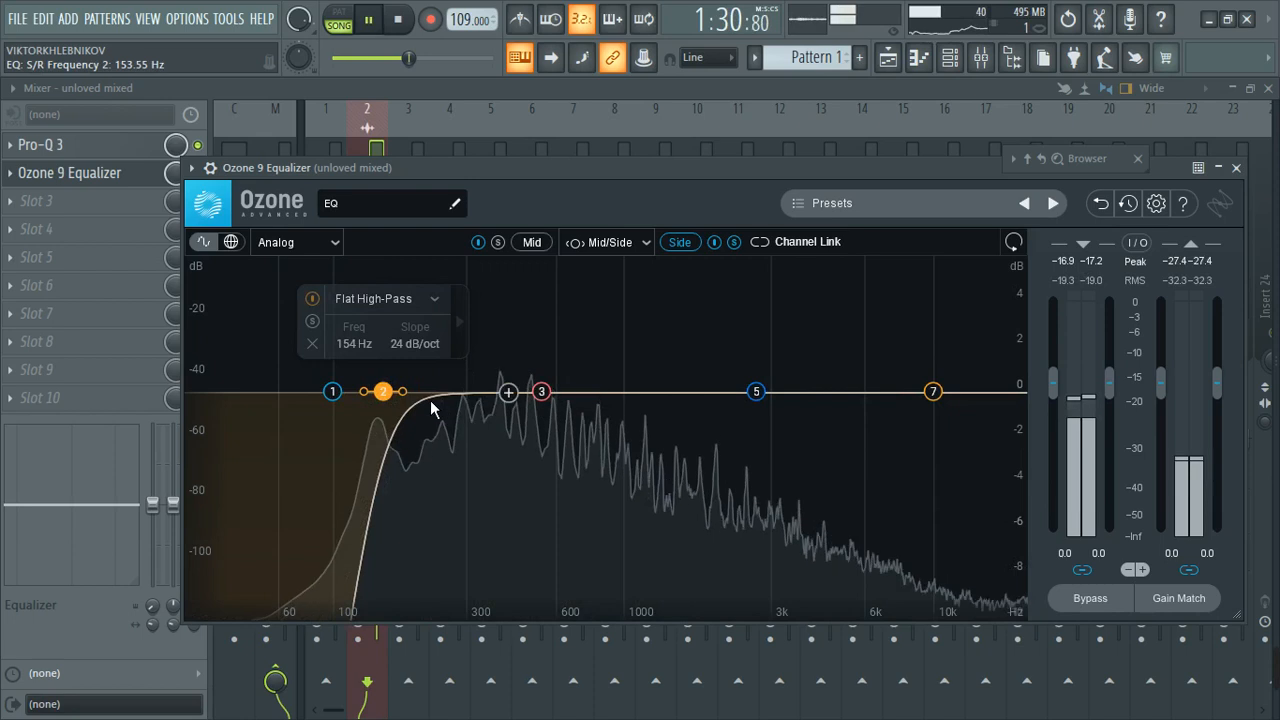
{"action": "left_click_drag", "start_coordinate": [389, 397], "coordinate": [388, 400]}
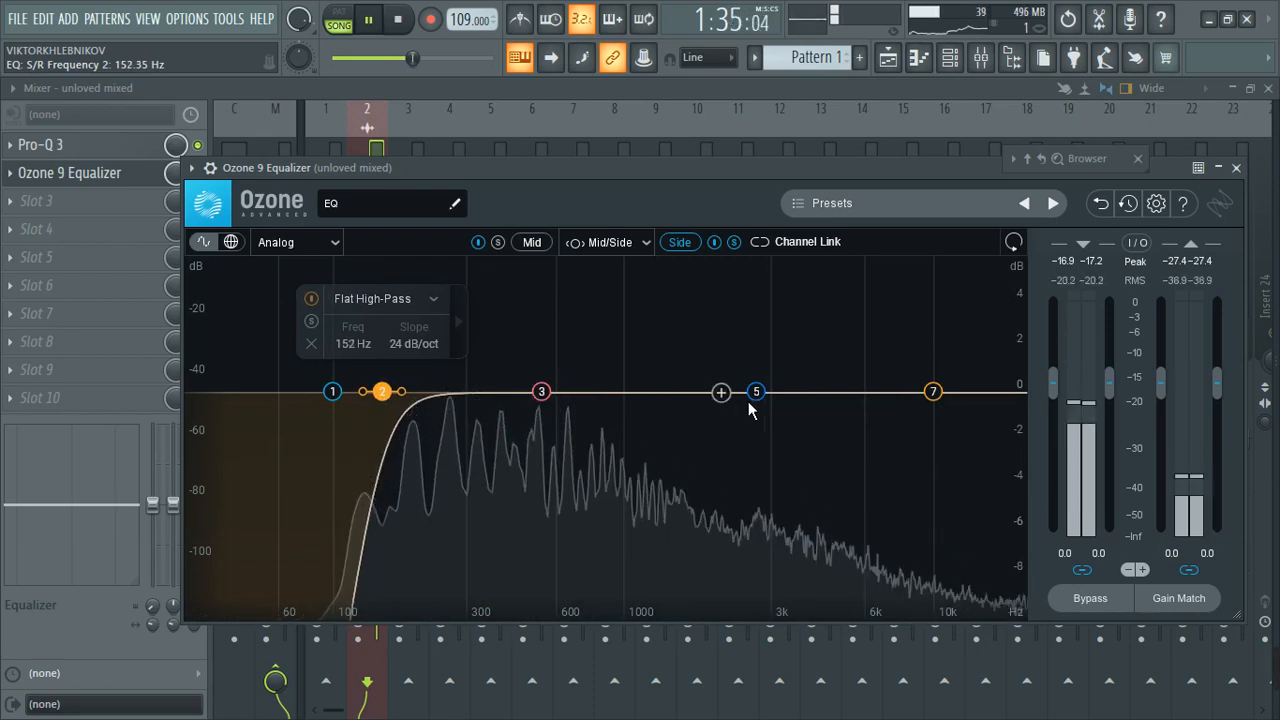
Shape Side band 5 into a 1.0 dB Bell boost at about 1482 Hz with a Q of 1.3
{"action": "left_click_drag", "start_coordinate": [757, 392], "coordinate": [690, 383]}
{"action": "scroll", "coordinate": [691, 383], "scroll_direction": "up", "scroll_amount": 4}
{"action": "scroll", "coordinate": [691, 388], "scroll_direction": "up", "scroll_amount": 2}
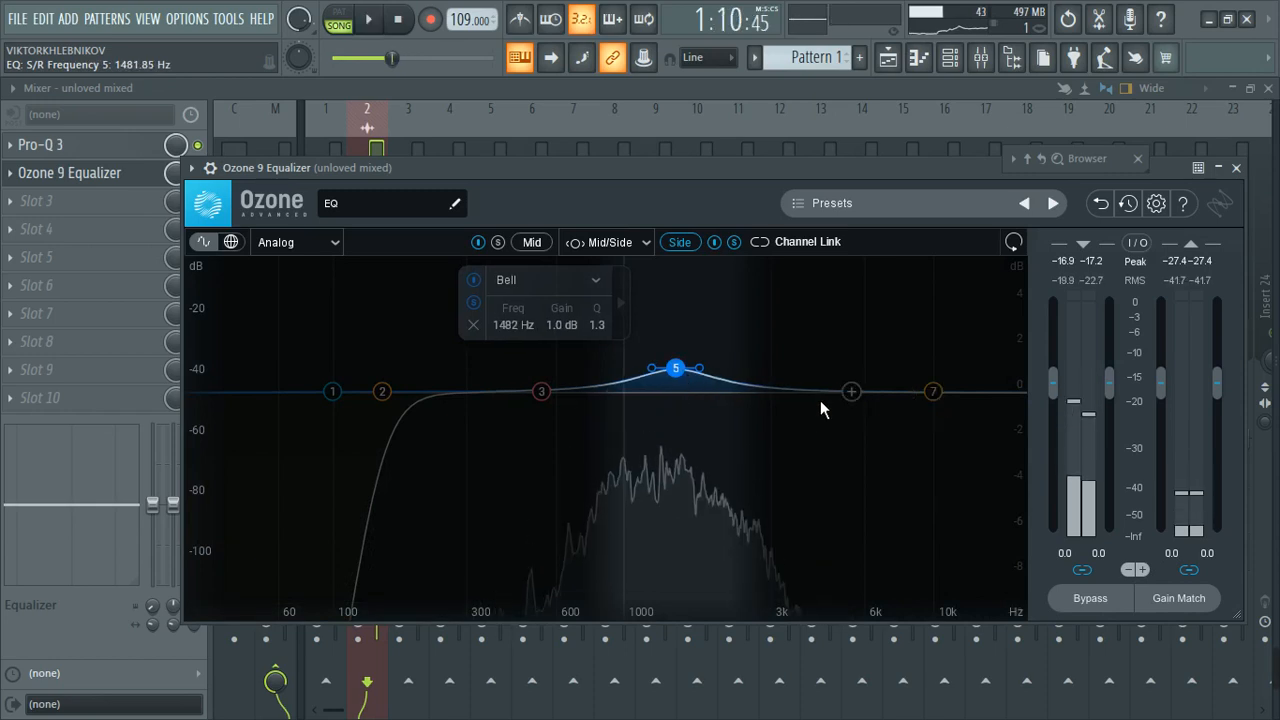
Audition Side band 7 in solo, boost its Baxandall Treble shelf 0.5 dB at about 10069 Hz, and unsolo it
{"action": "double_click", "coordinate": [935, 391]}
{"action": "key", "text": "space"}
{"action": "left_click", "coordinate": [865, 332]}
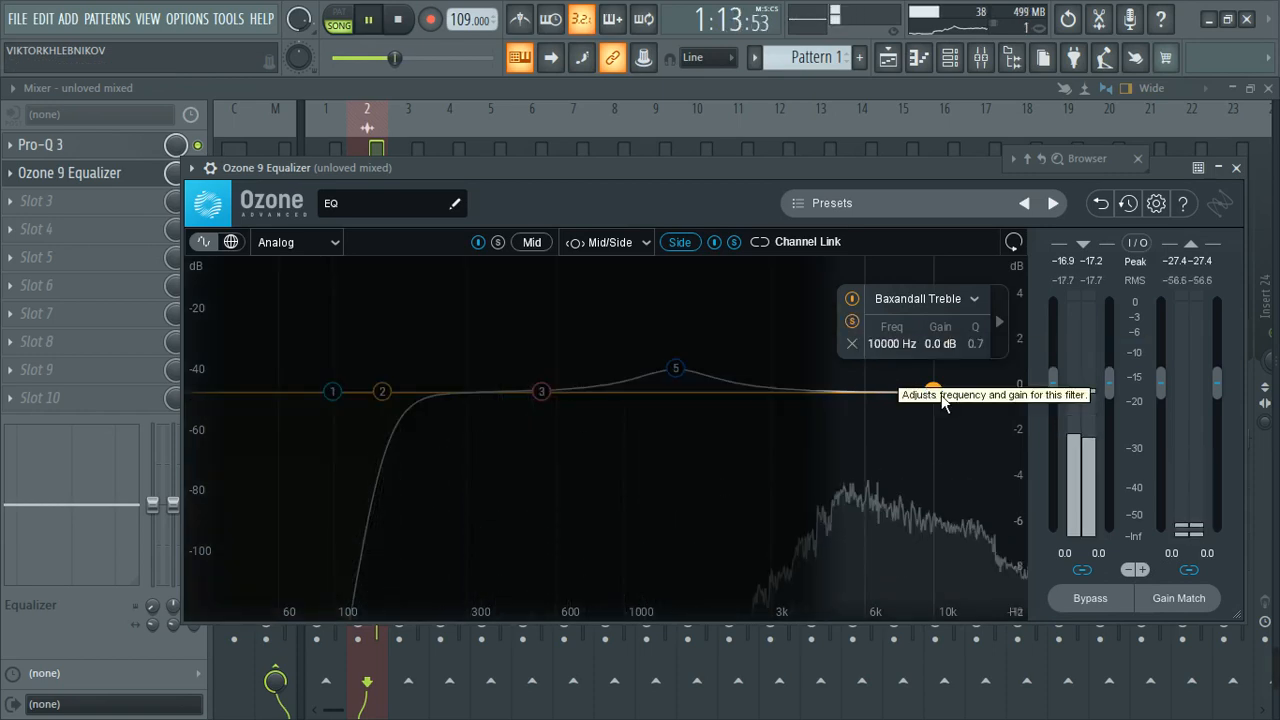
{"action": "left_click_drag", "start_coordinate": [946, 387], "coordinate": [945, 390]}
{"action": "left_click", "coordinate": [855, 311]}
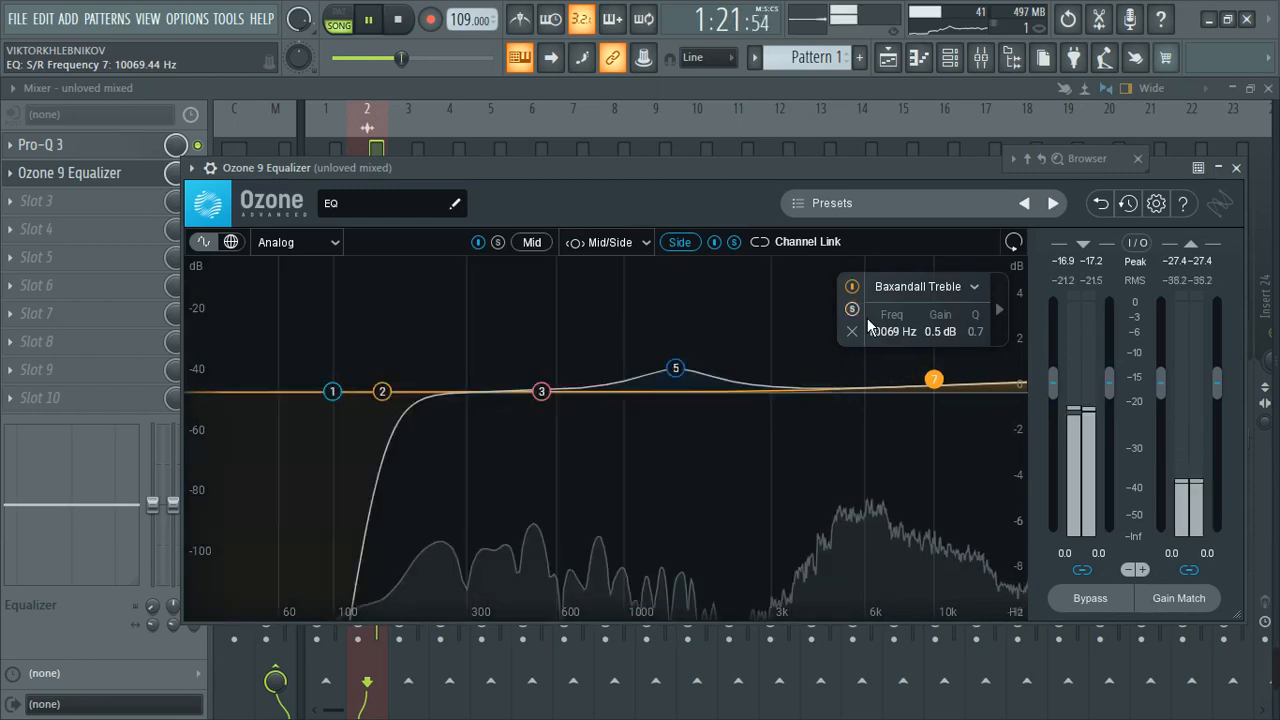
Compare the Side EQ against its bypass and add a 0.9 dB Proportional Q cut at about 5696 Hz with Q 1.2, auditioning it in solo
{"action": "left_click", "coordinate": [814, 342]}
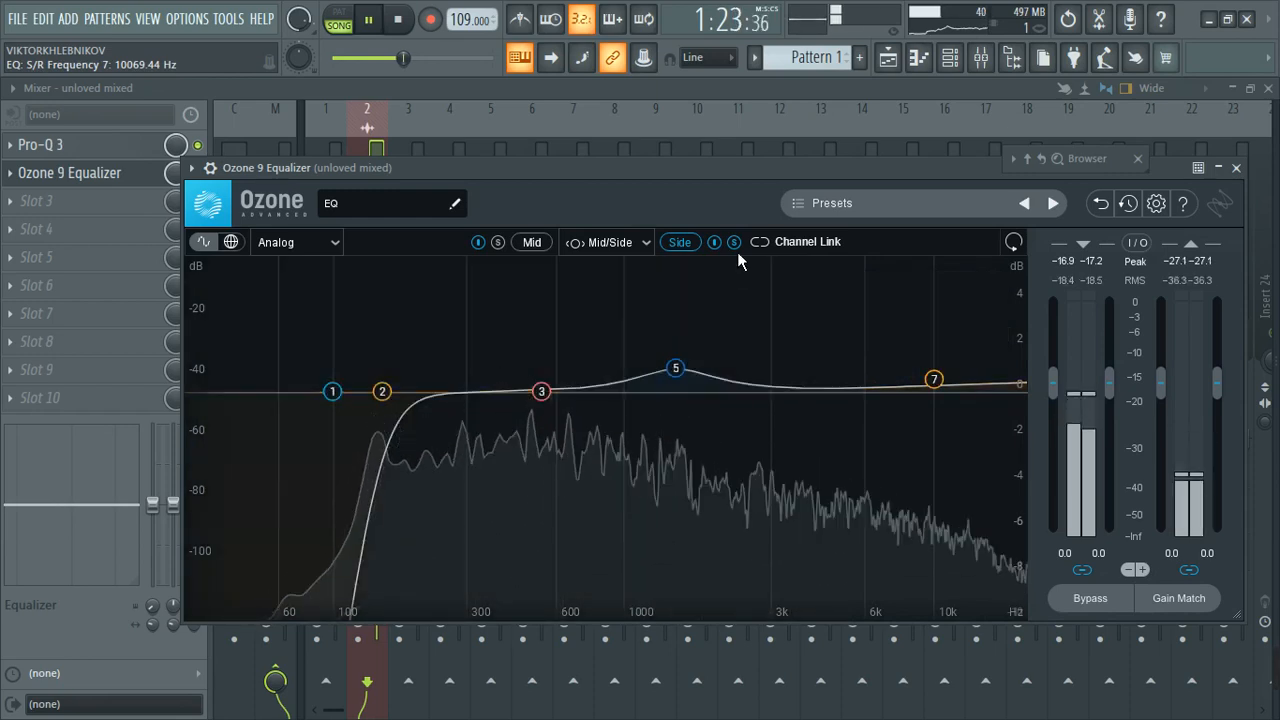
{"action": "left_click", "coordinate": [722, 246]}
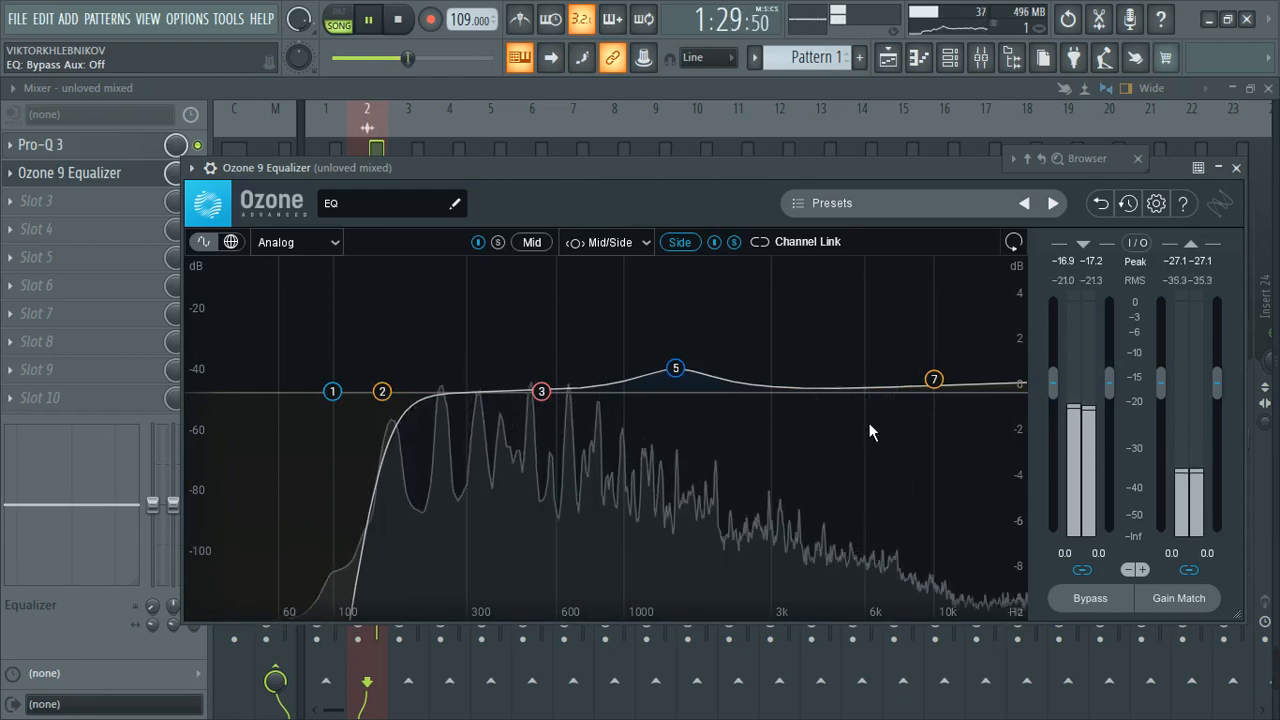
{"action": "left_click_drag", "start_coordinate": [864, 410], "coordinate": [869, 422]}
{"action": "scroll", "coordinate": [869, 422], "scroll_direction": "down", "scroll_amount": 4}
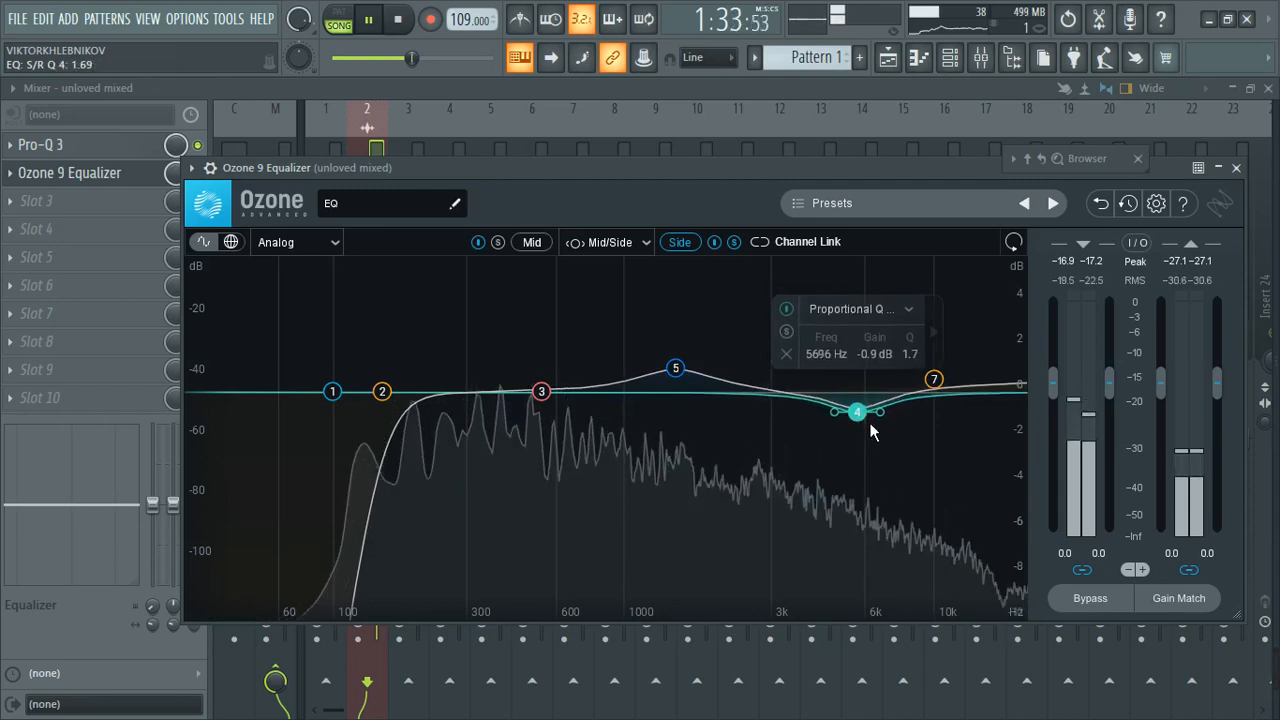
{"action": "left_click", "coordinate": [789, 333]}
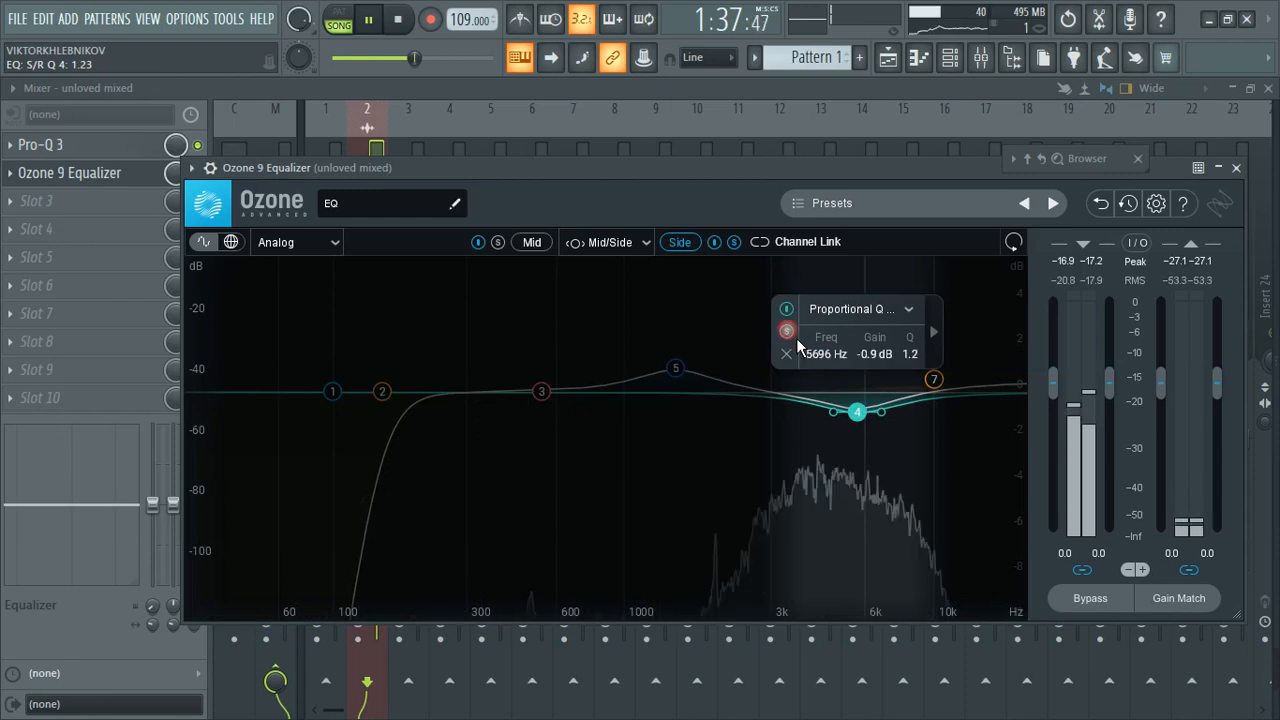
{"action": "left_click", "coordinate": [789, 333]}
{"action": "key", "text": "space"}
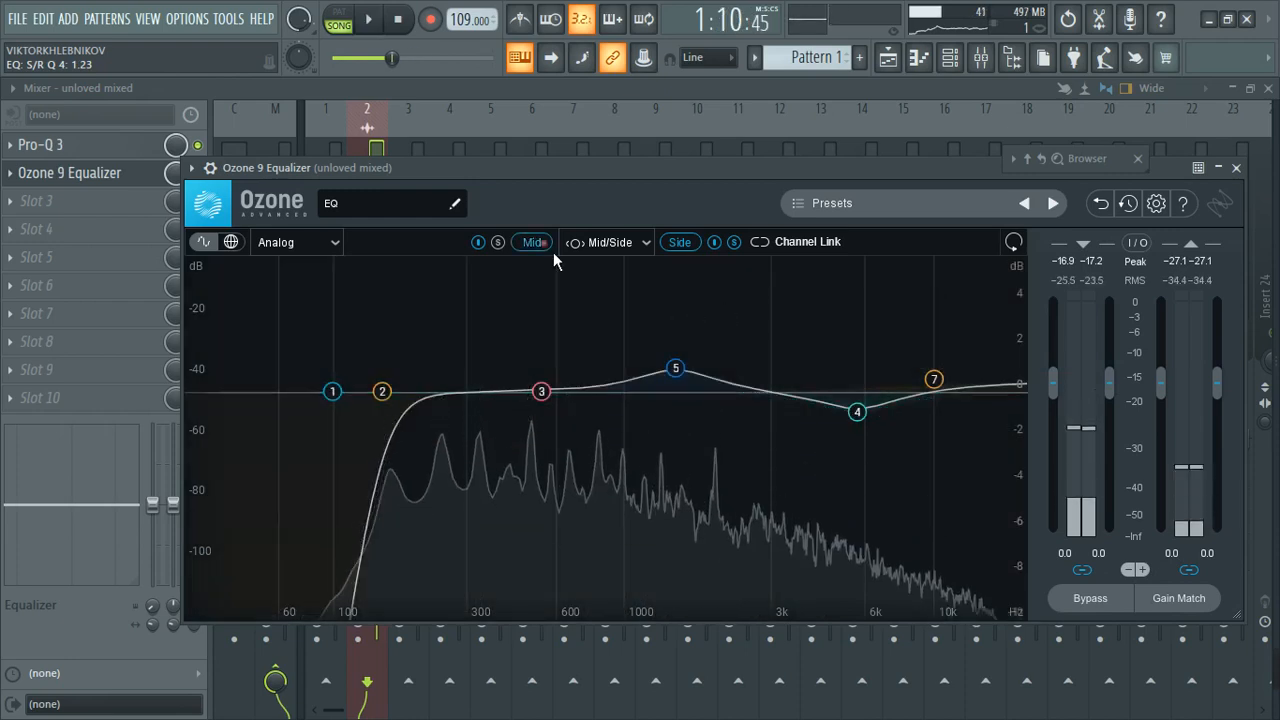
Add a 24 dB/oct Flat High-Pass filter to the Mid channel and set its cutoff to about 24 Hz while auditioning it
{"action": "left_click", "coordinate": [545, 244]}
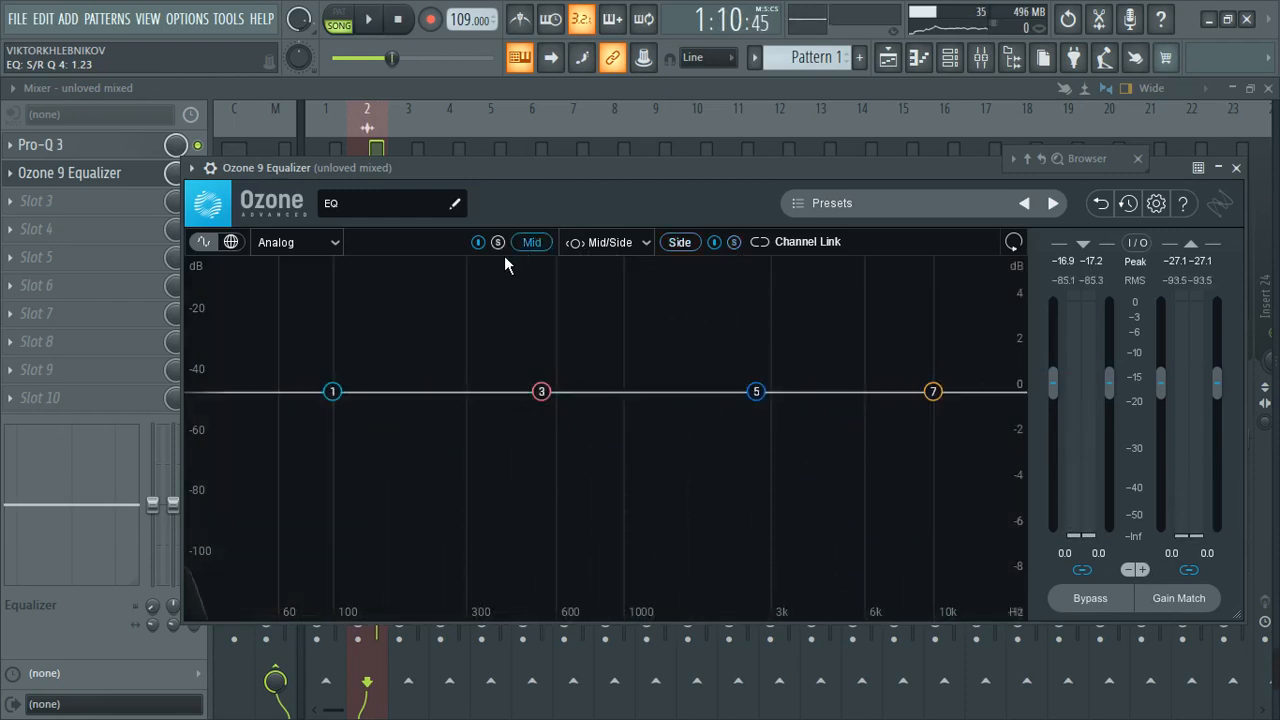
{"action": "left_click", "coordinate": [217, 401]}
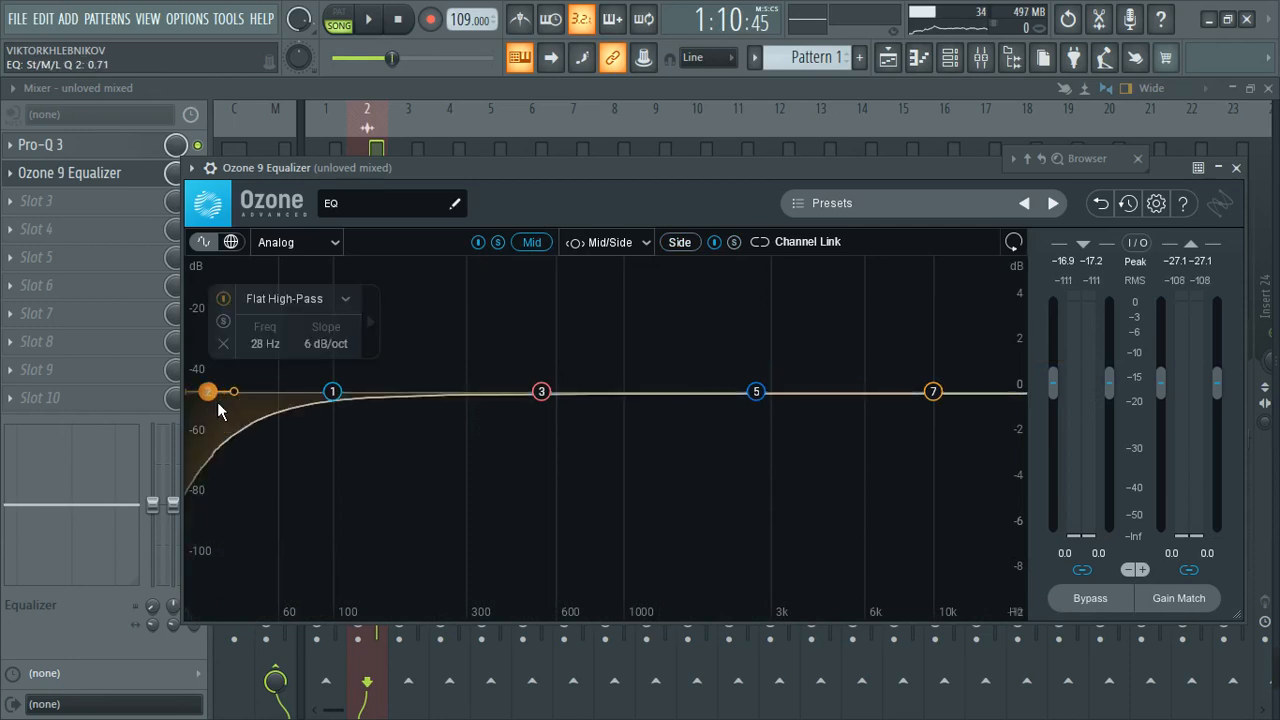
{"action": "scroll", "coordinate": [217, 402], "scroll_direction": "up", "scroll_amount": 1}
{"action": "key", "text": "space"}
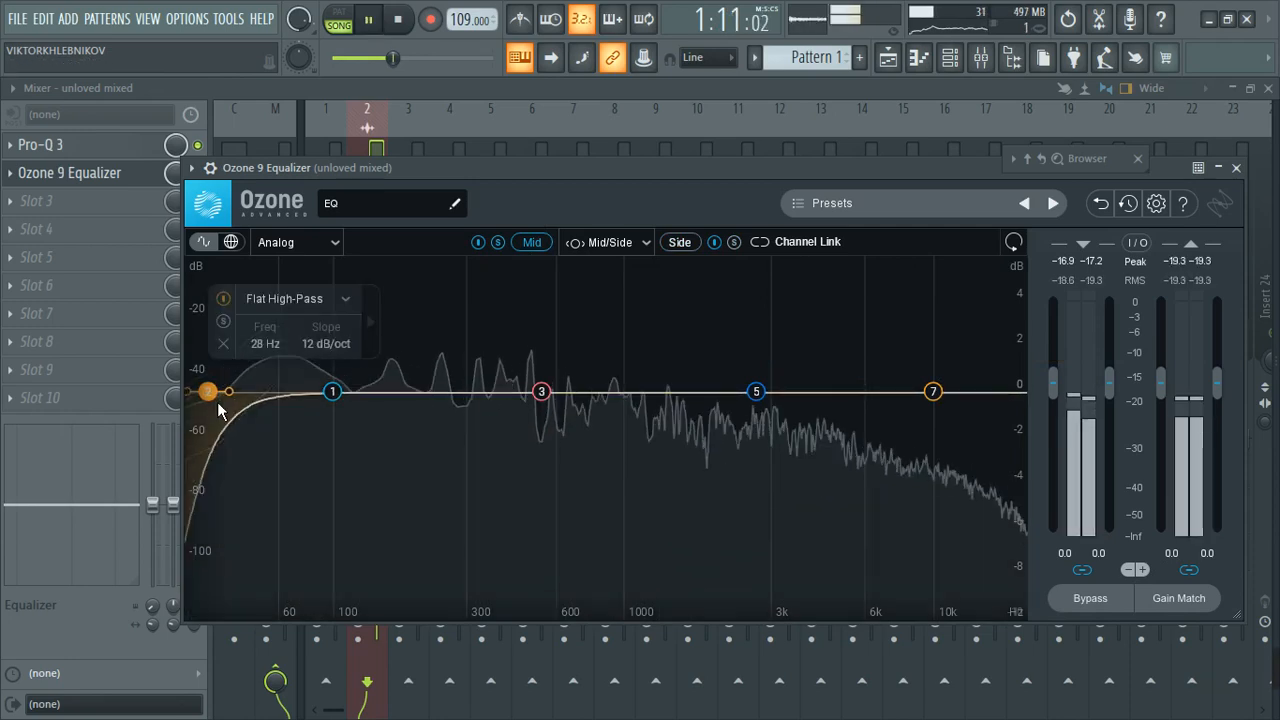
{"action": "scroll", "coordinate": [224, 400], "scroll_direction": "up", "scroll_amount": 2}
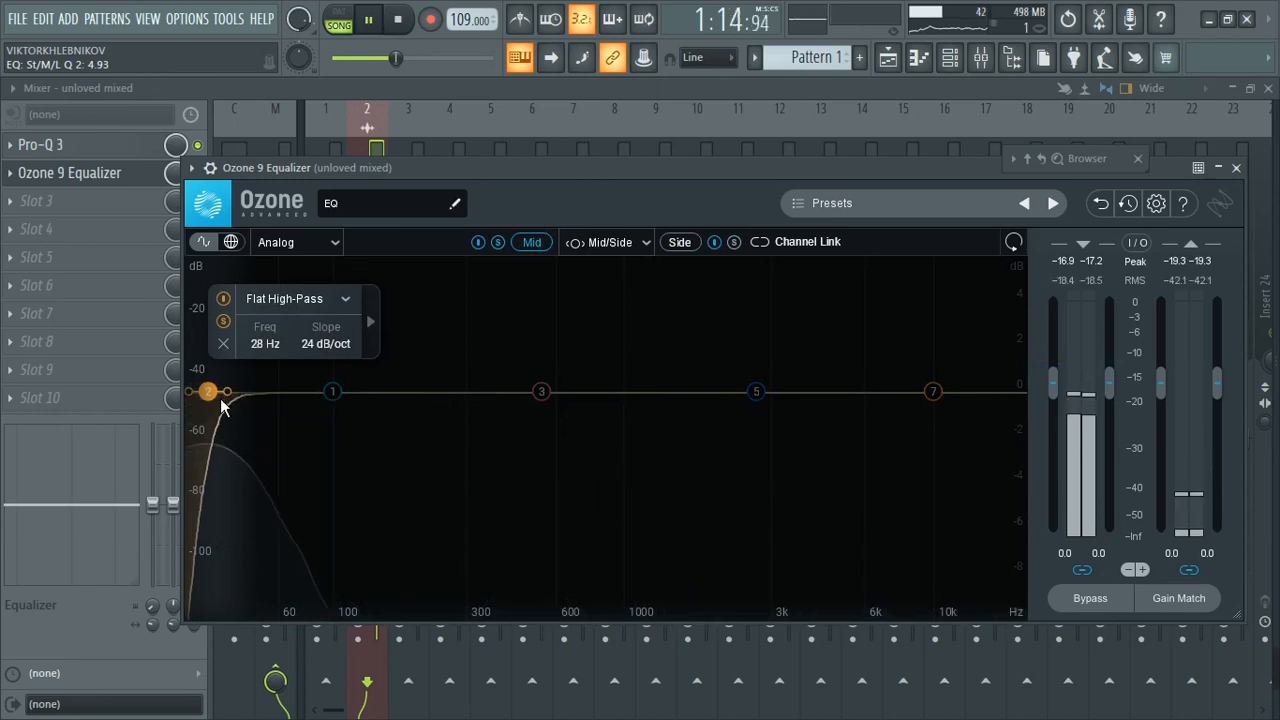
{"action": "left_click_drag", "start_coordinate": [214, 402], "coordinate": [210, 400]}
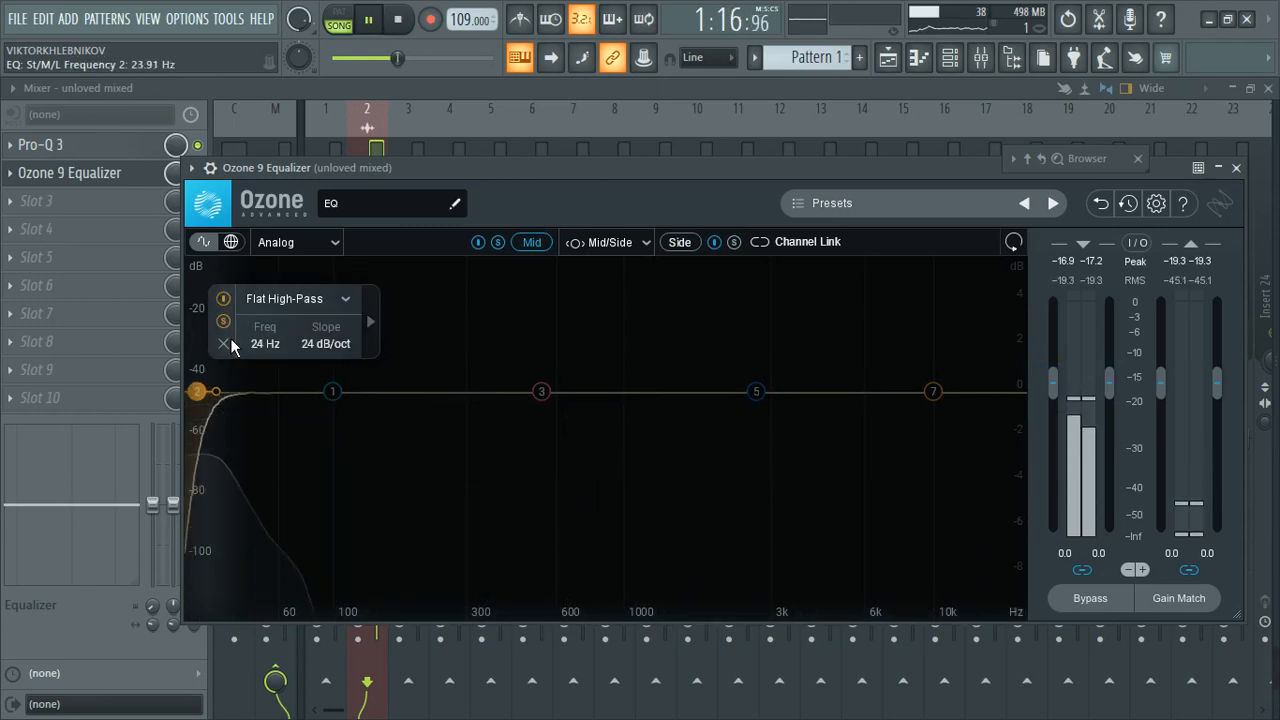
Shape Mid band 5 into a 0.8 dB Bell boost at about 2043 Hz with a Q of 0.8 while soloed
{"action": "left_click", "coordinate": [758, 396]}
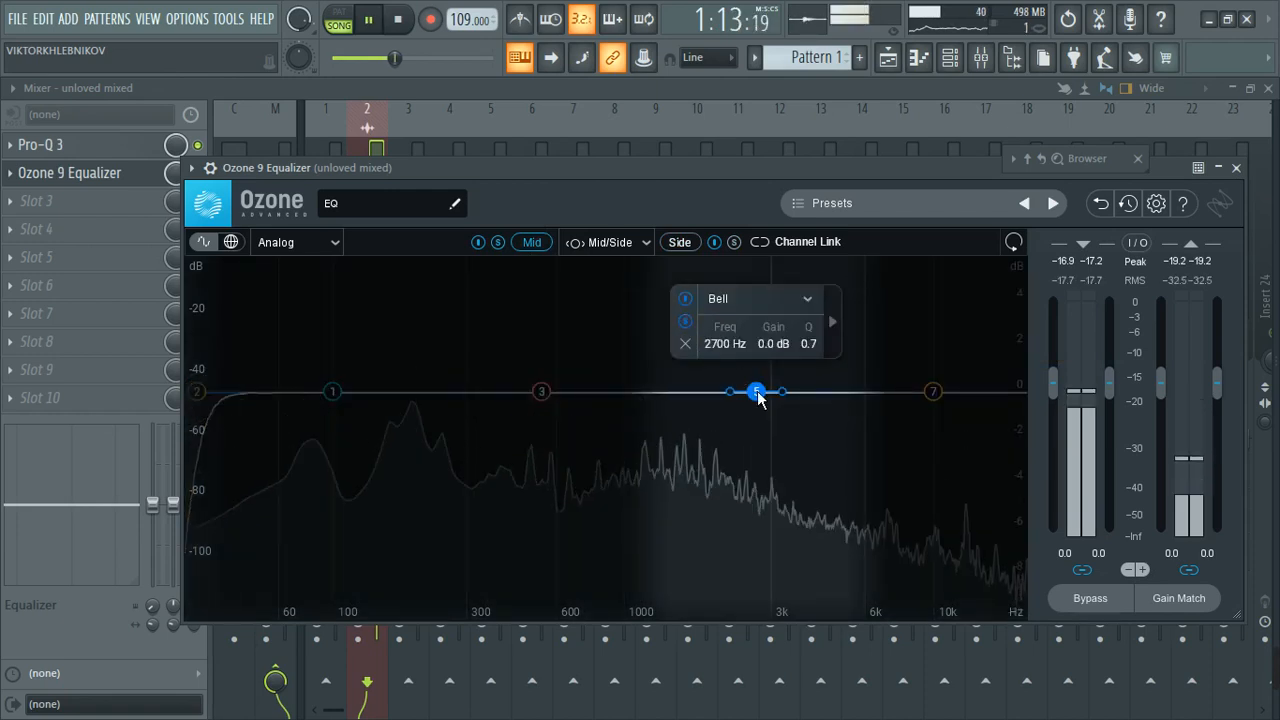
{"action": "left_click_drag", "start_coordinate": [757, 390], "coordinate": [722, 379]}
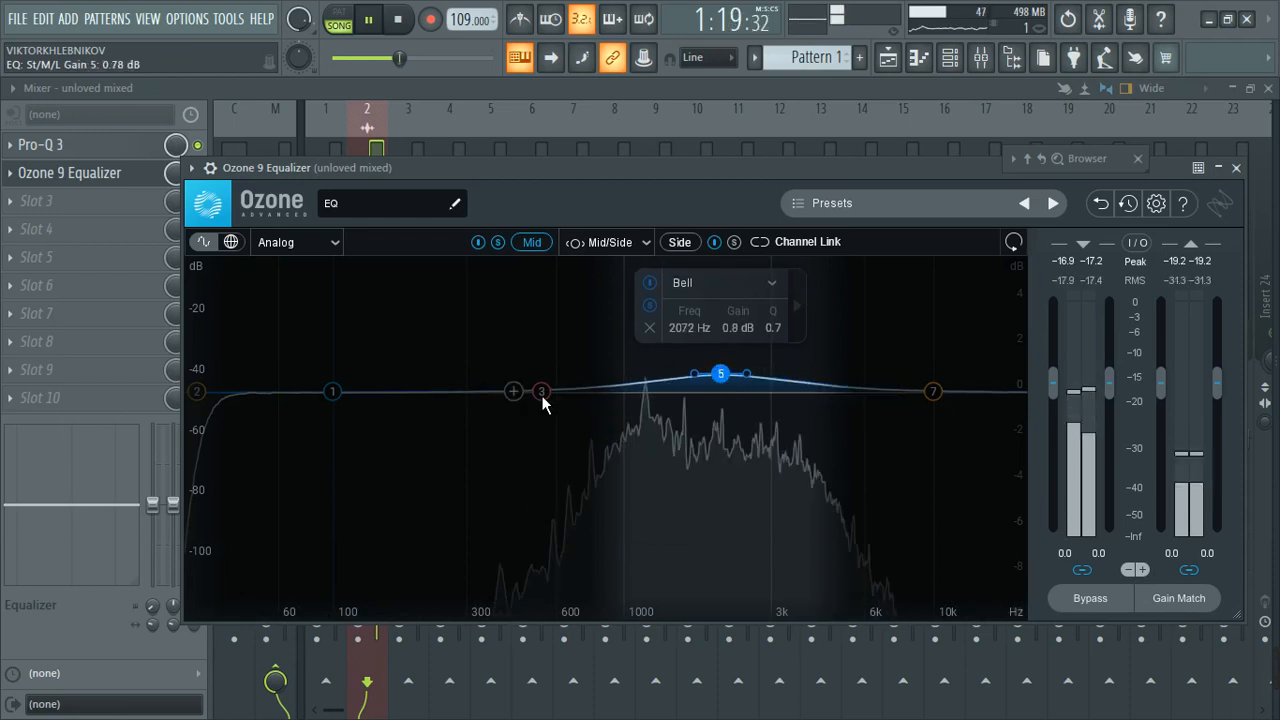
{"action": "scroll", "coordinate": [725, 379], "scroll_direction": "up", "scroll_amount": 4}
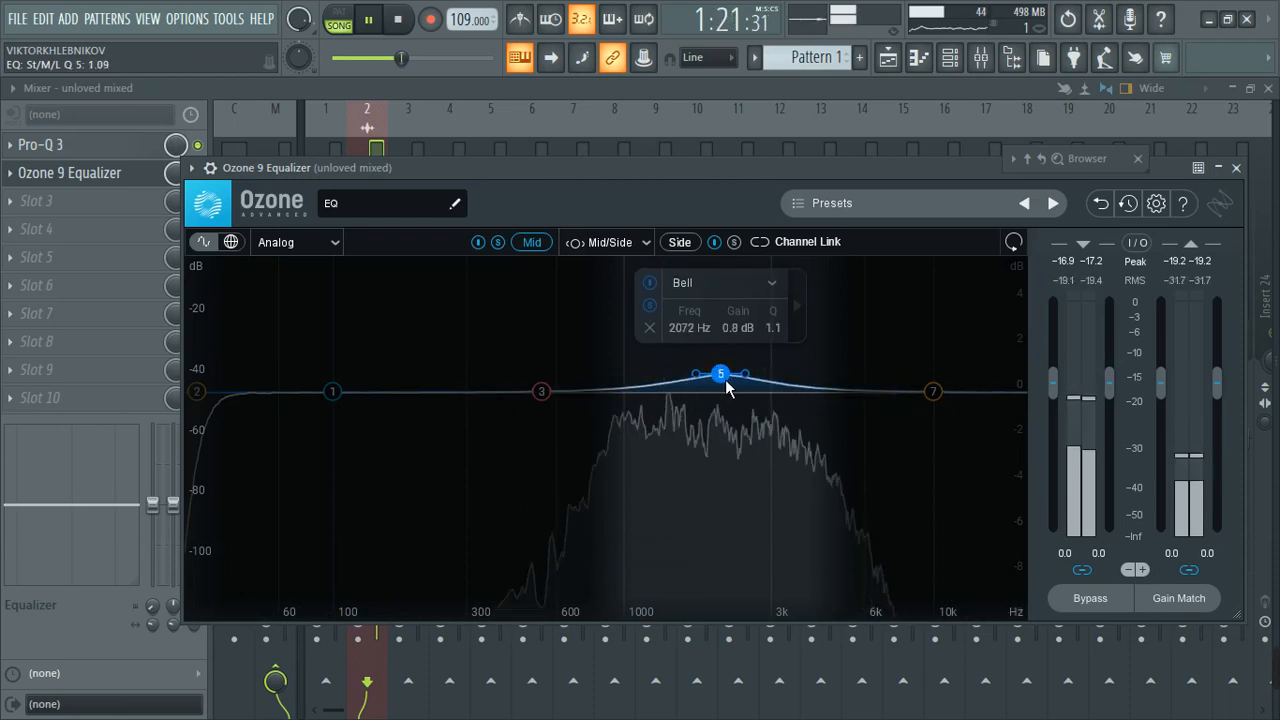
{"action": "left_click_drag", "start_coordinate": [727, 388], "coordinate": [727, 378]}
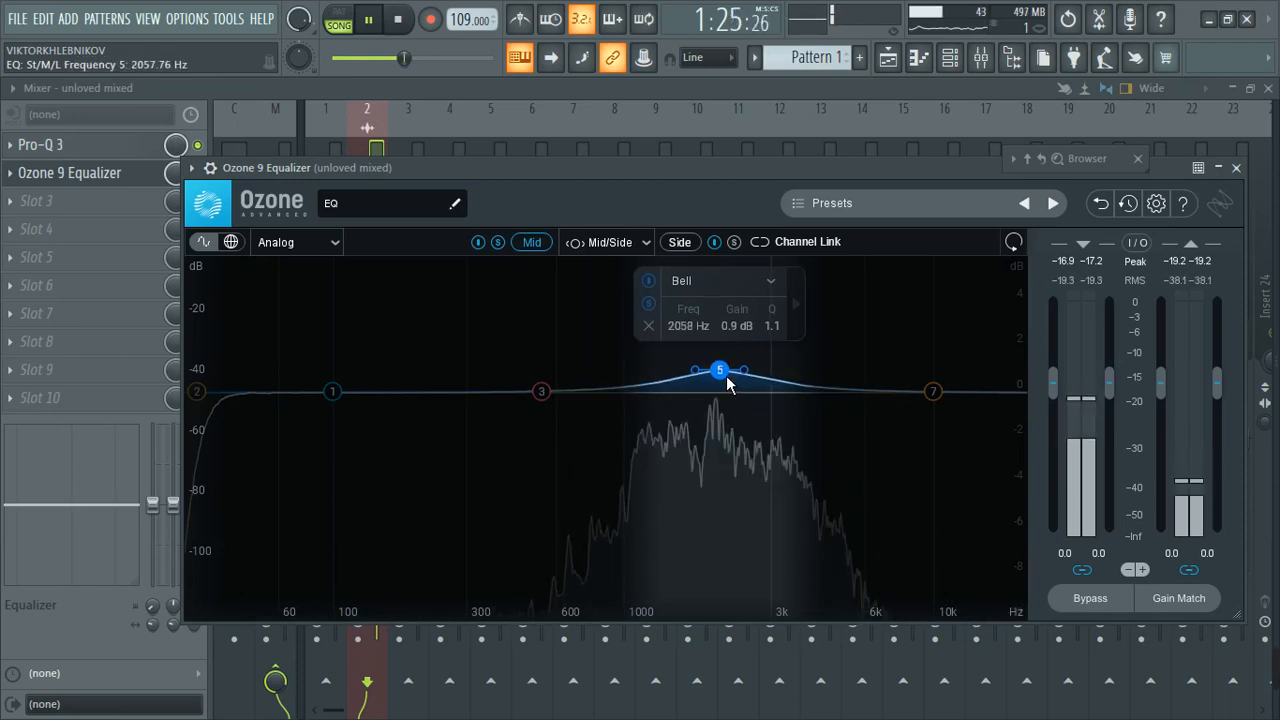
{"action": "scroll", "coordinate": [727, 378], "scroll_direction": "down", "scroll_amount": 2}
{"action": "scroll", "coordinate": [727, 377], "scroll_direction": "down", "scroll_amount": 1}
{"action": "left_click_drag", "start_coordinate": [727, 377], "coordinate": [726, 380]}
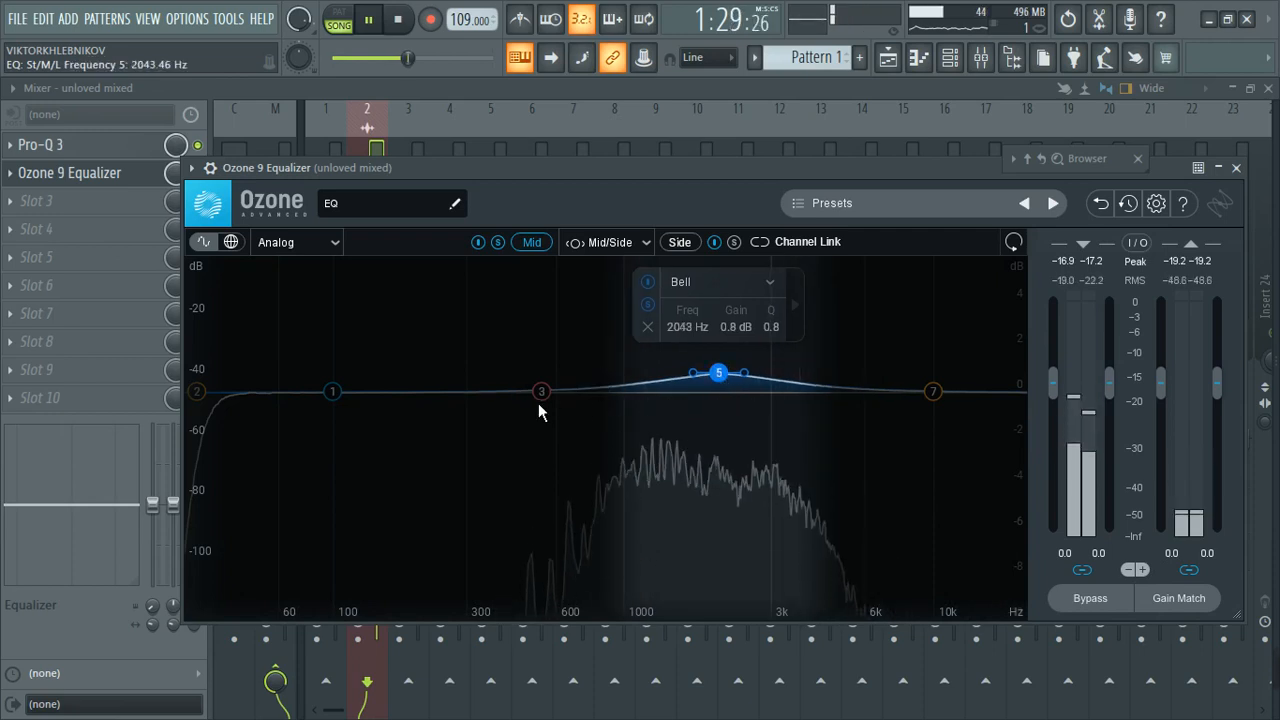
Sweep Mid band 3 in solo, shape it into a gentle Bell cut at about 223 Hz with a Q of 1.3, and unsolo it
{"action": "left_click_drag", "start_coordinate": [545, 397], "coordinate": [510, 316]}
{"action": "left_click", "coordinate": [537, 298]}
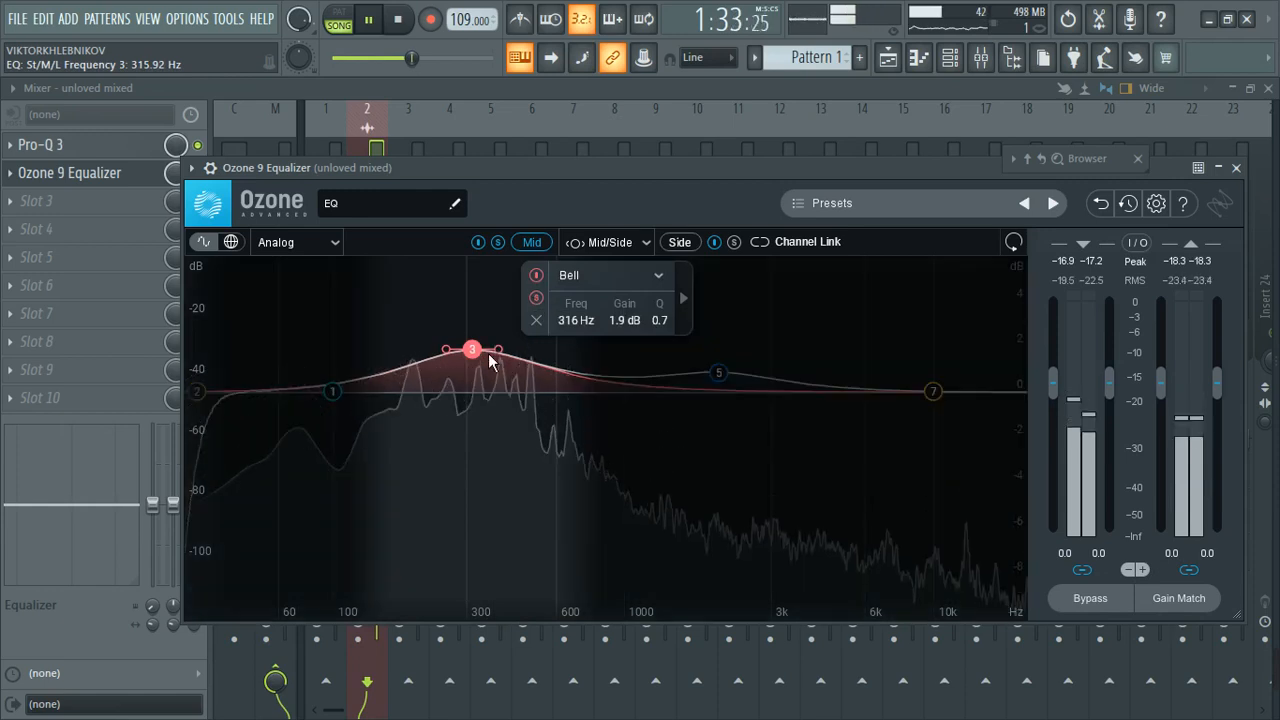
{"action": "left_click_drag", "start_coordinate": [486, 353], "coordinate": [437, 421]}
{"action": "scroll", "coordinate": [512, 415], "scroll_direction": "up", "scroll_amount": 7}
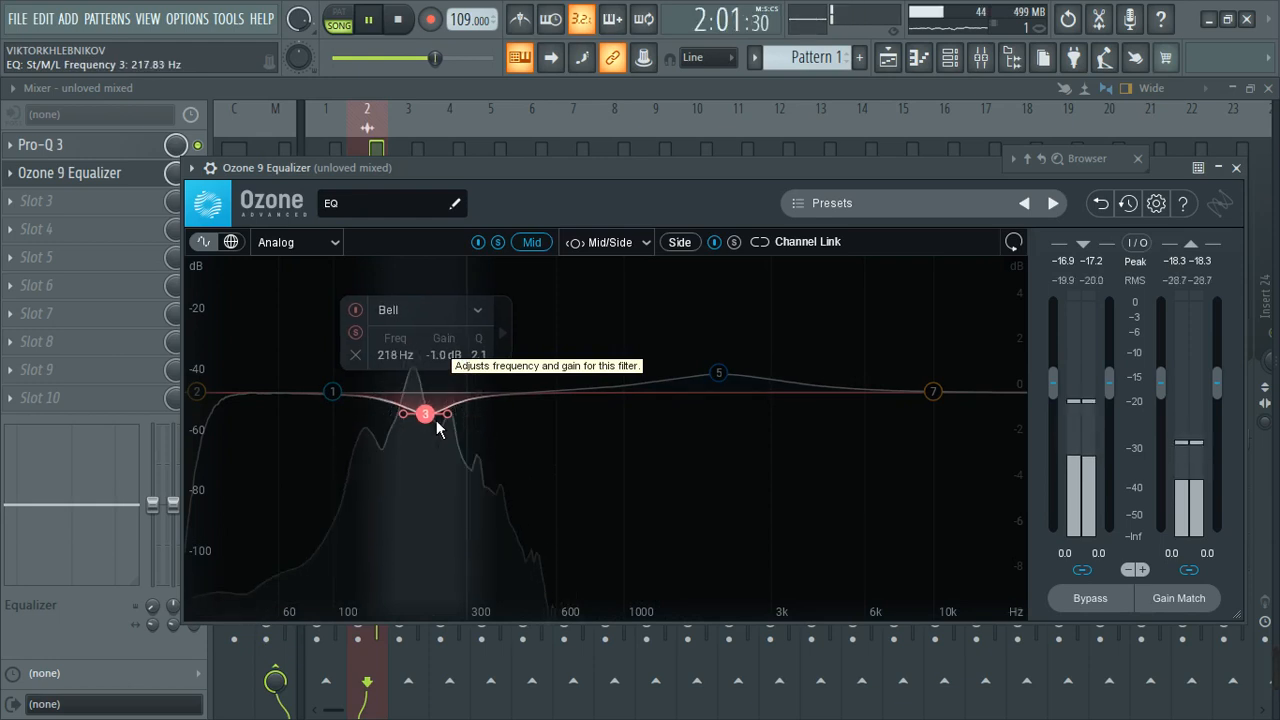
{"action": "scroll", "coordinate": [436, 421], "scroll_direction": "down", "scroll_amount": 2}
{"action": "scroll", "coordinate": [436, 420], "scroll_direction": "down", "scroll_amount": 2}
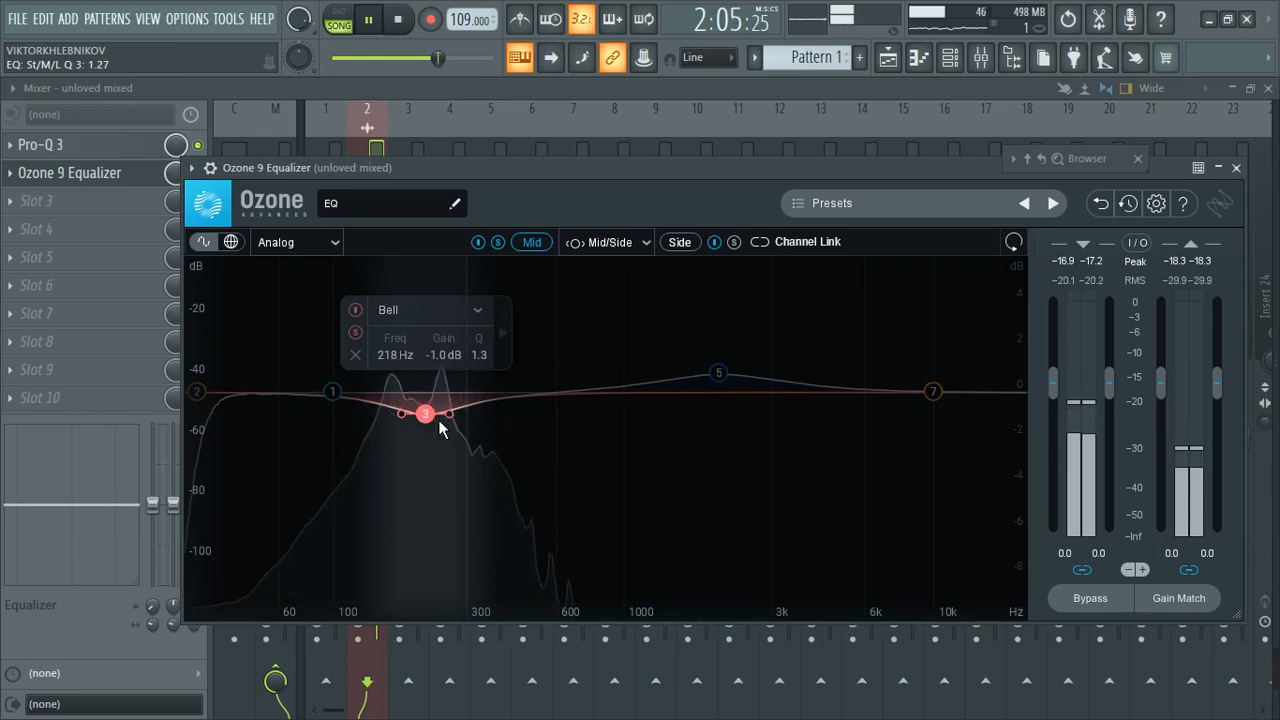
{"action": "left_click_drag", "start_coordinate": [437, 420], "coordinate": [441, 417]}
{"action": "left_click", "coordinate": [566, 345]}
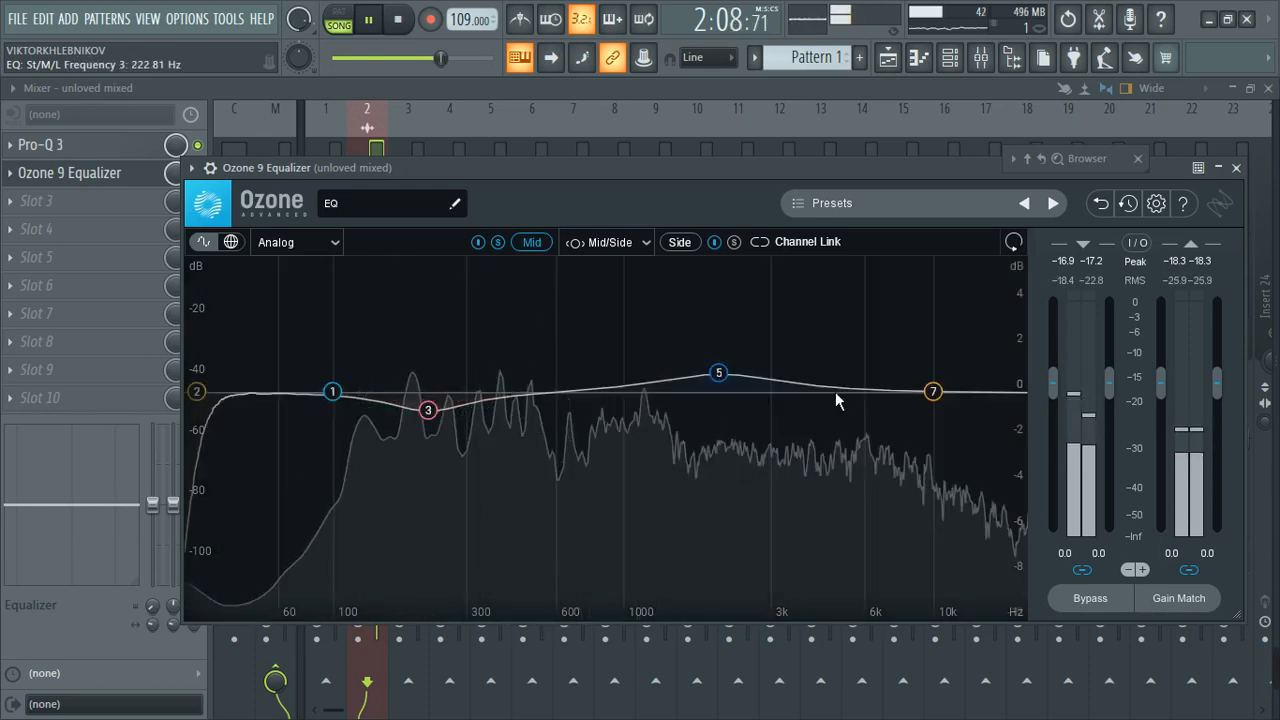
Boost Mid band 7's Baxandall Treble shelf by 0.6 dB at about 10139 Hz and close the equalizer
{"action": "left_click", "coordinate": [946, 392]}
{"action": "left_click_drag", "start_coordinate": [948, 388], "coordinate": [948, 385]}
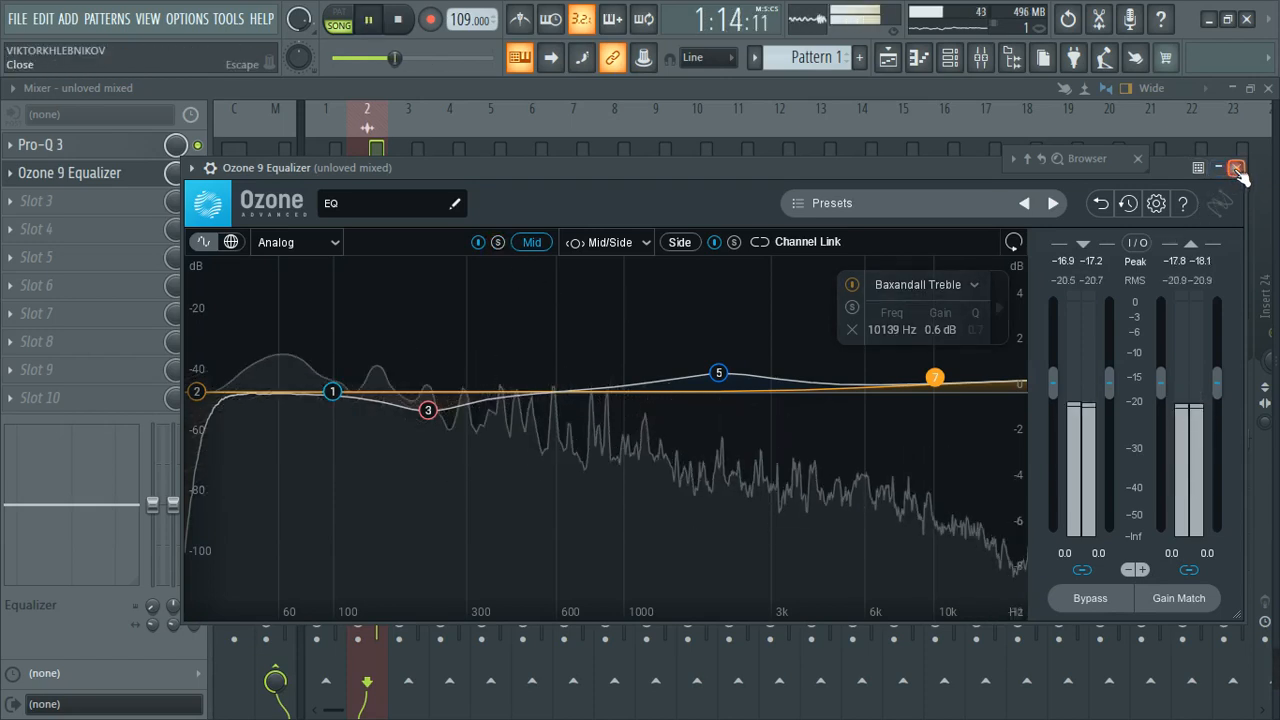
{"action": "left_click", "coordinate": [1237, 168]}
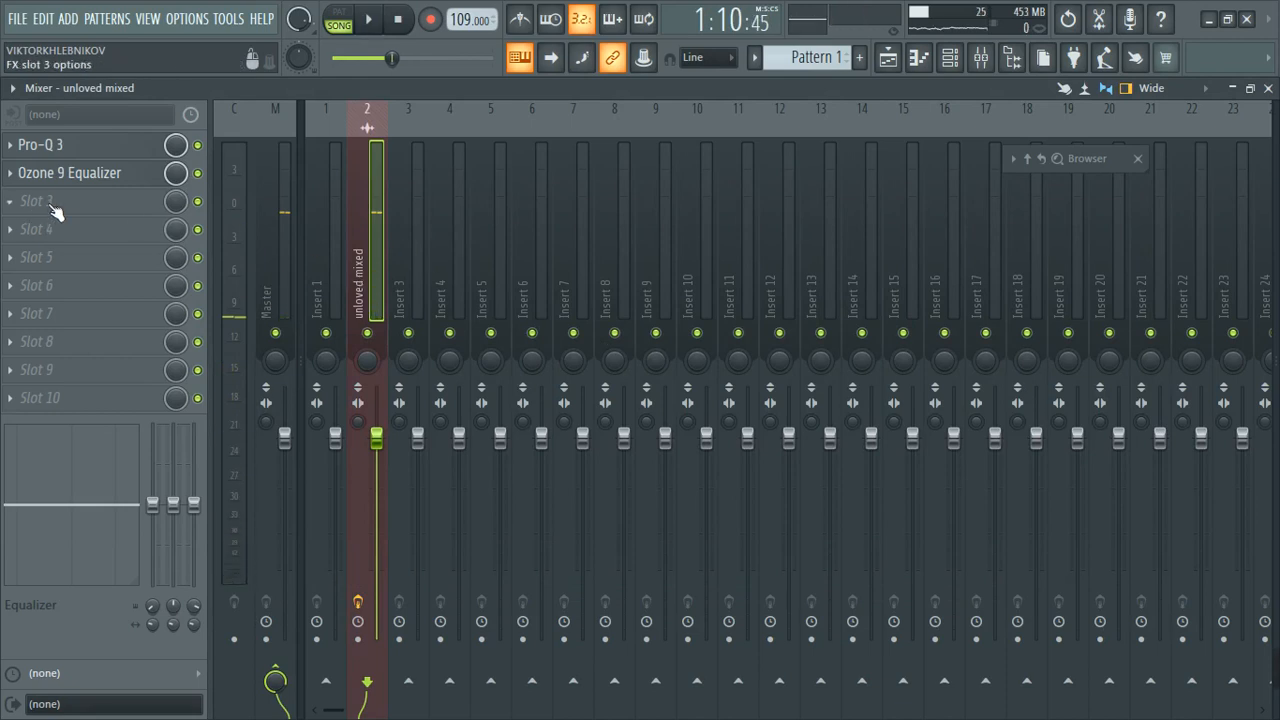
Load Pro-MB into slot 3 of the unloved mixed track and move its window fully into view
{"action": "left_click", "coordinate": [54, 206]}
{"action": "left_click", "coordinate": [607, 599]}
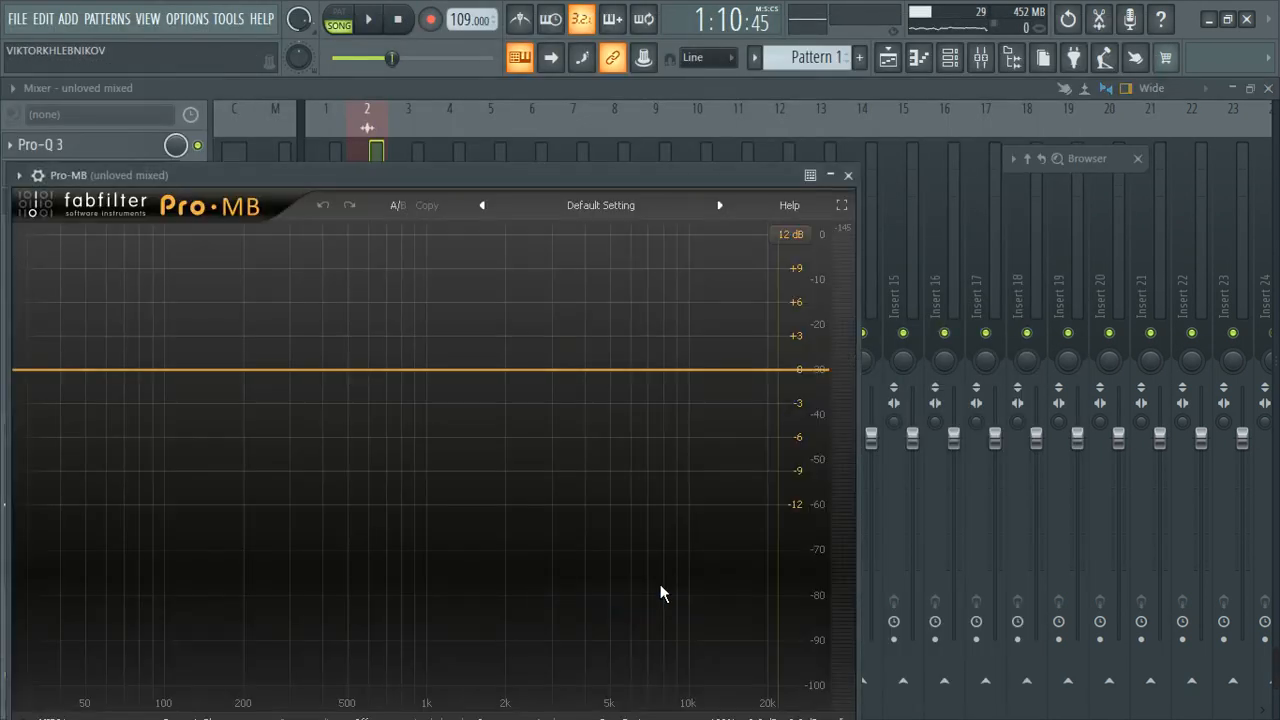
{"action": "left_click_drag", "start_coordinate": [657, 172], "coordinate": [866, 136]}
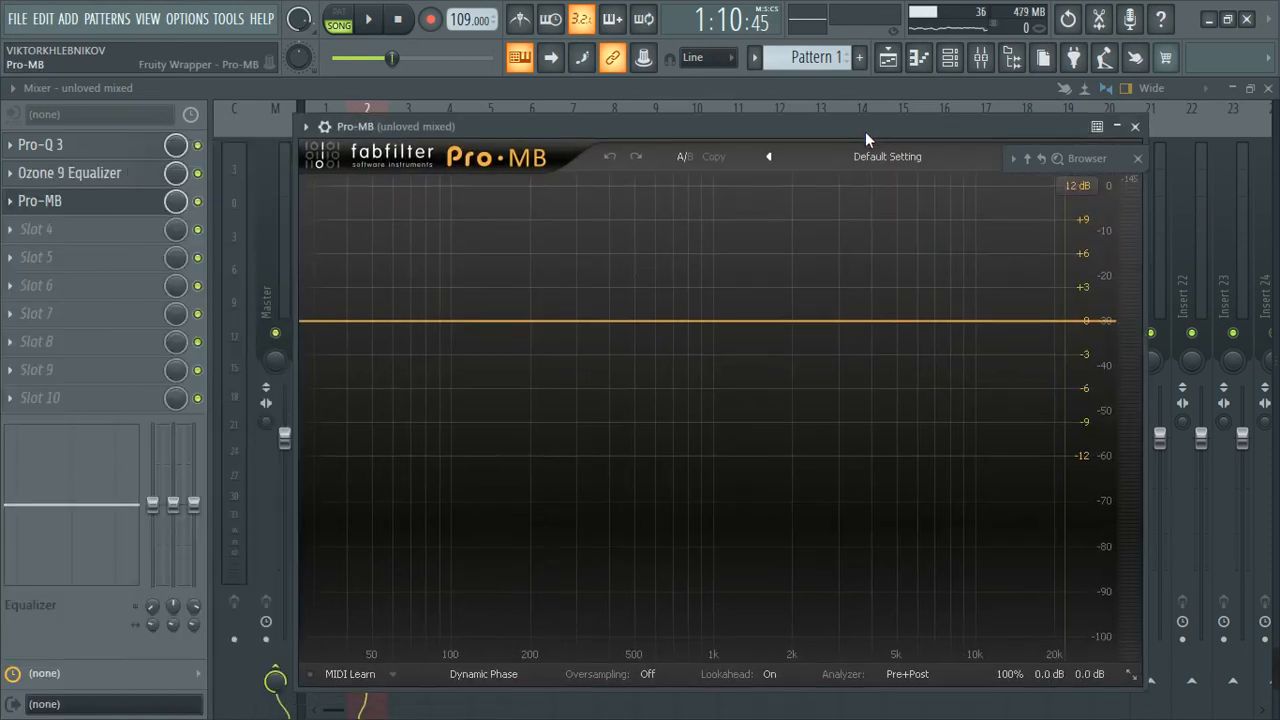
Create a low band in Pro-MB with its high crossover at about 267 Hz and solo it during playback
{"action": "left_click", "coordinate": [415, 331]}
{"action": "left_click_drag", "start_coordinate": [471, 322], "coordinate": [568, 320]}
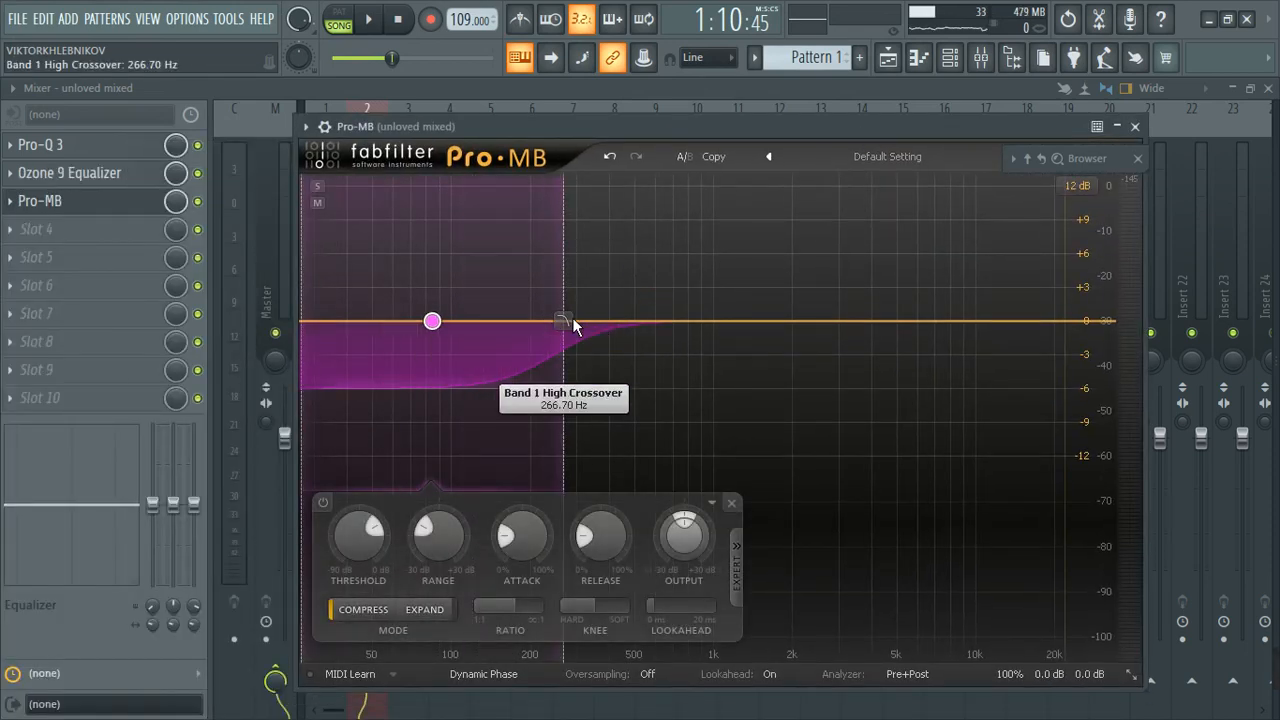
{"action": "key", "text": "space"}
{"action": "left_click", "coordinate": [318, 187]}
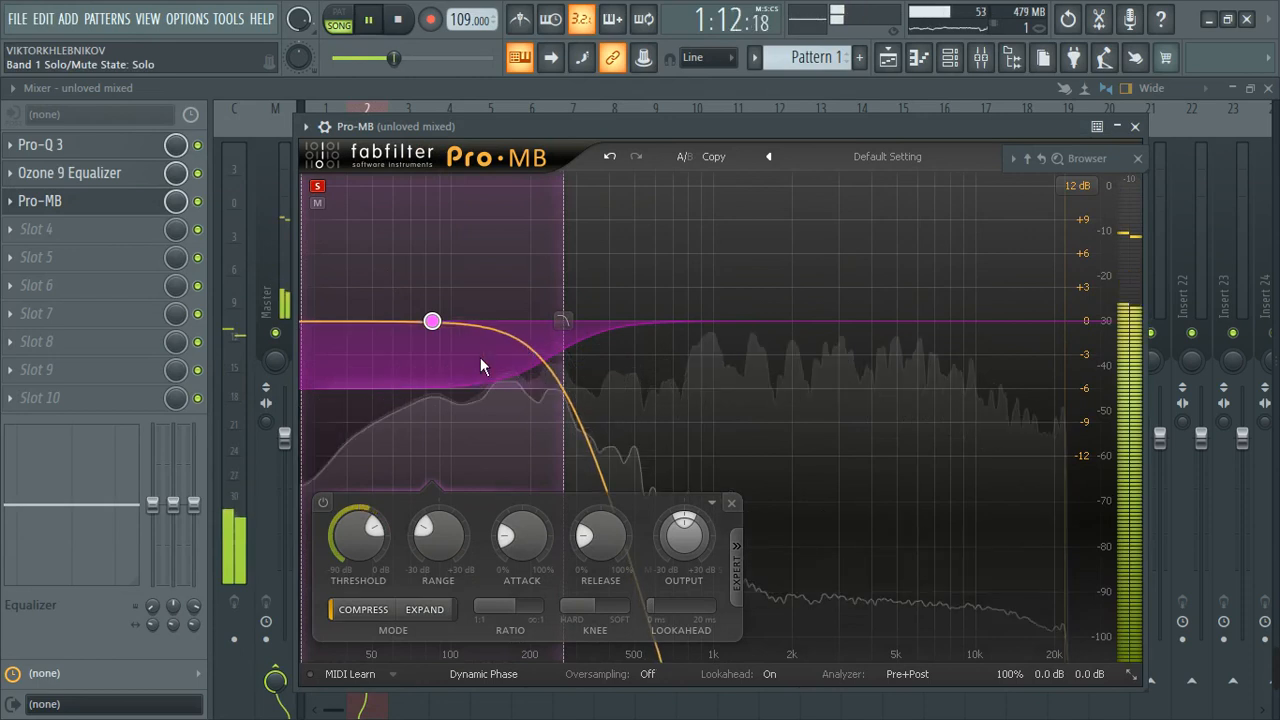
Lower band 1's threshold to about -27.8 dB and its high crossover to about 223 Hz
{"action": "mouse_move", "coordinate": [387, 541]}
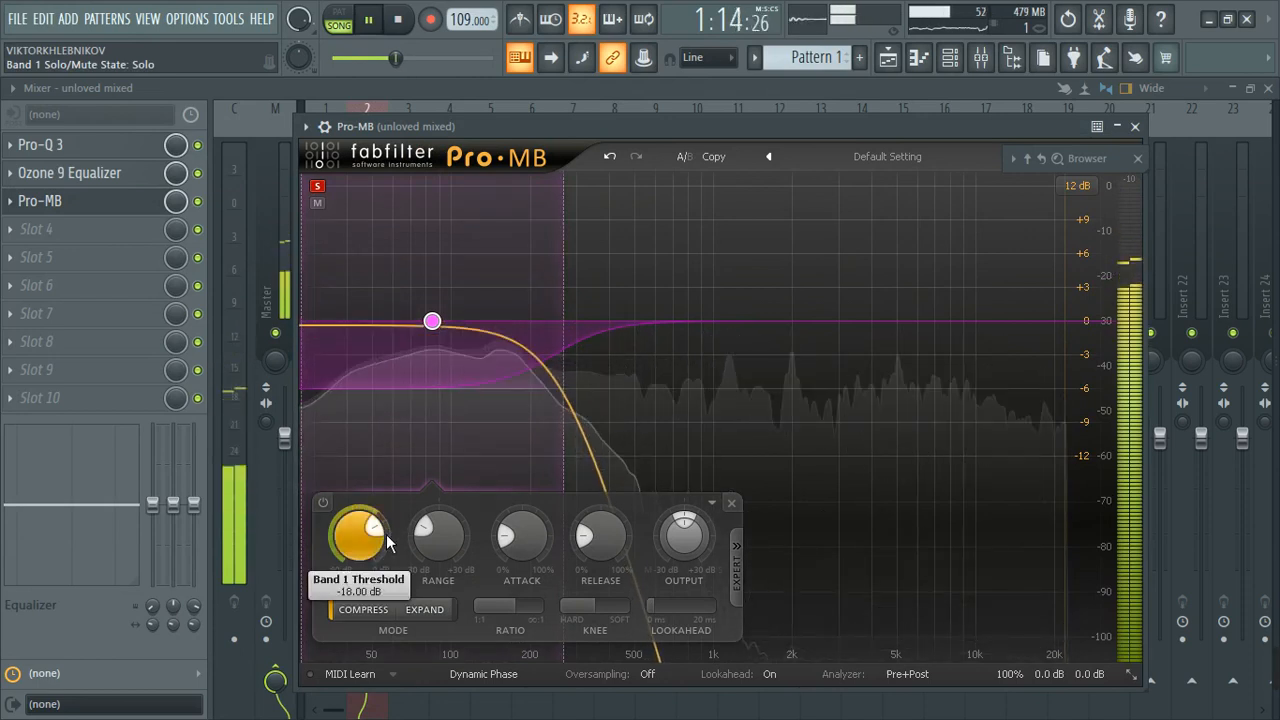
{"action": "scroll", "coordinate": [387, 545], "scroll_direction": "down", "scroll_amount": 10}
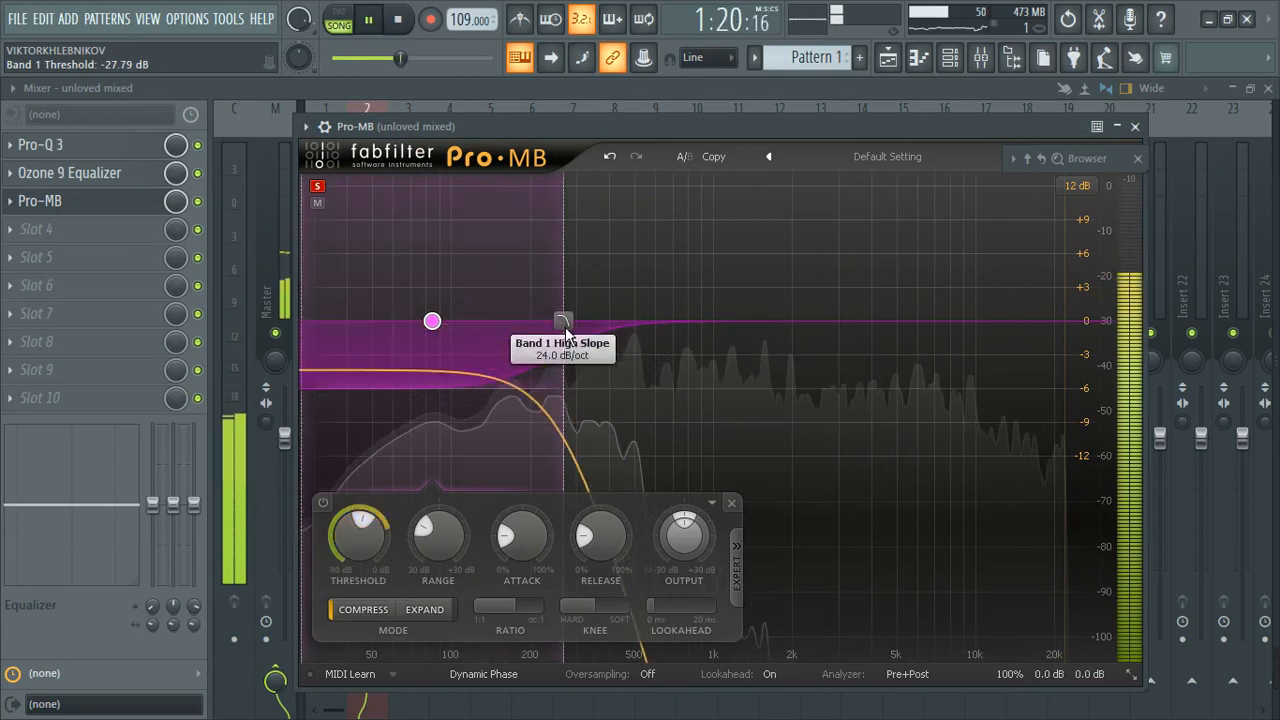
{"action": "left_click_drag", "start_coordinate": [562, 324], "coordinate": [543, 323]}
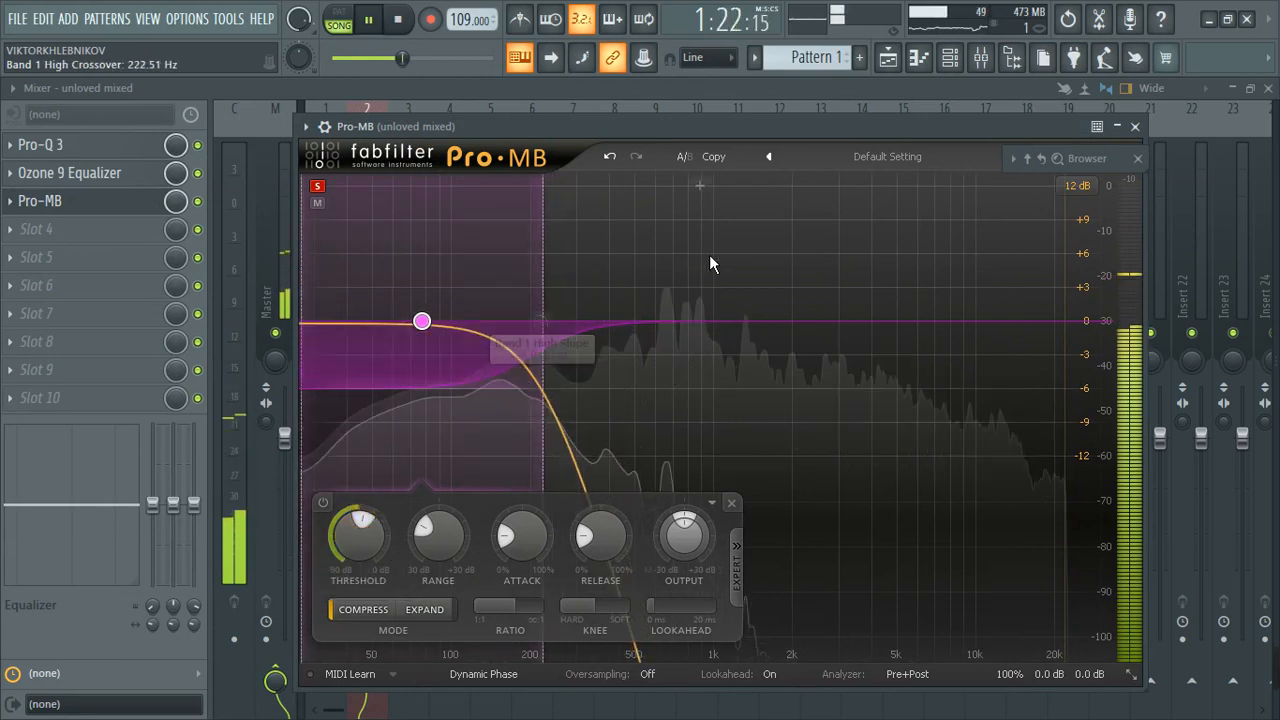
Add a mid band adjoining band 1 at about 223 Hz, with its high crossover at about 4200 Hz
{"action": "left_click", "coordinate": [688, 178]}
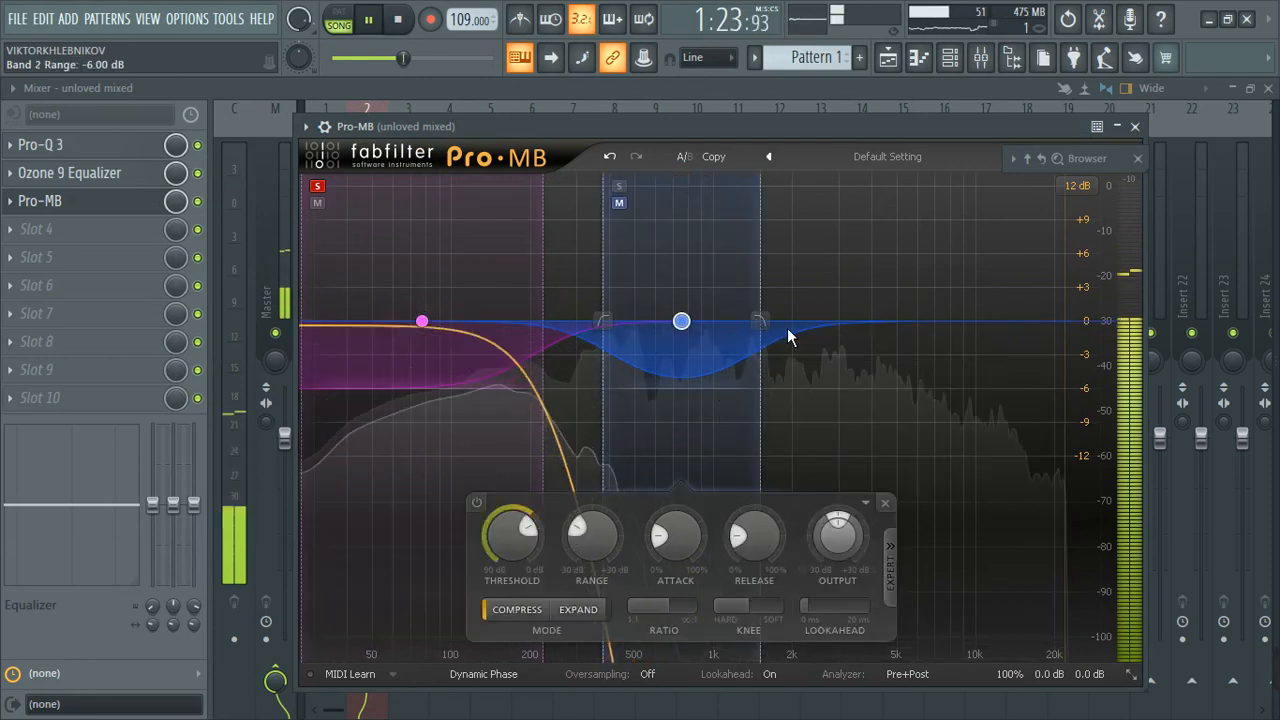
{"action": "left_click", "coordinate": [762, 333]}
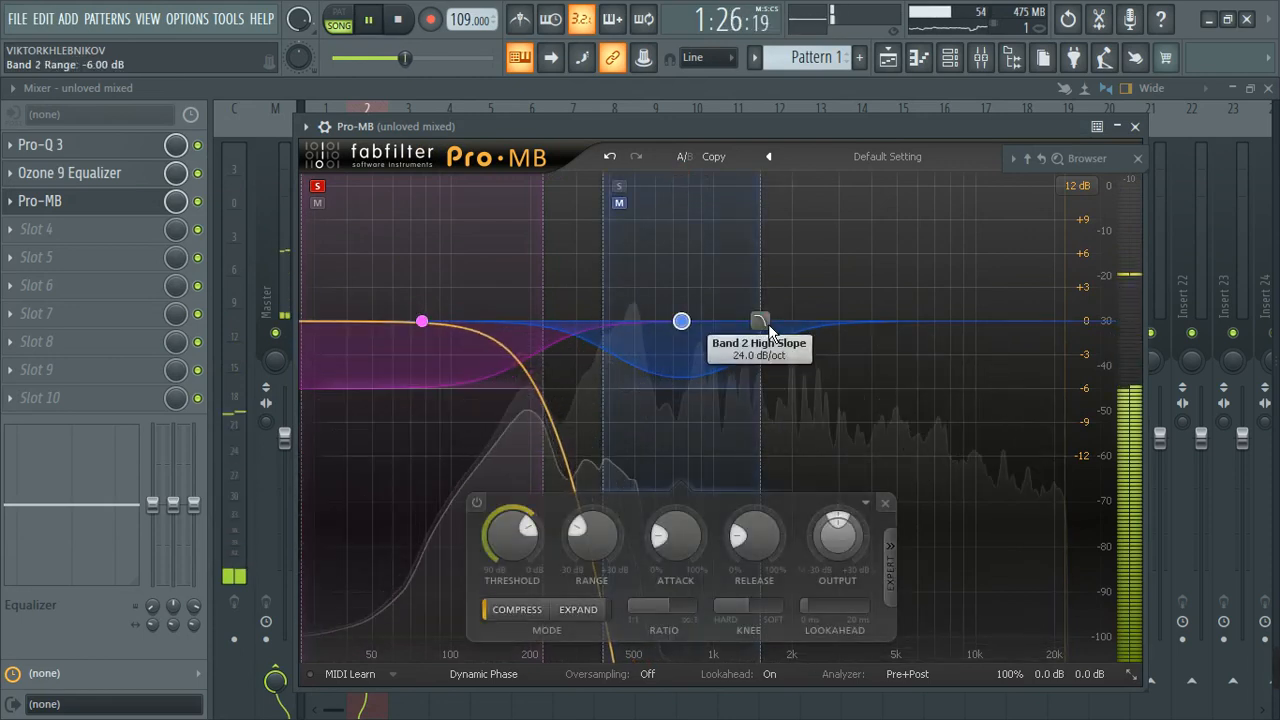
{"action": "left_click_drag", "start_coordinate": [768, 324], "coordinate": [842, 326]}
{"action": "left_click_drag", "start_coordinate": [603, 322], "coordinate": [545, 322]}
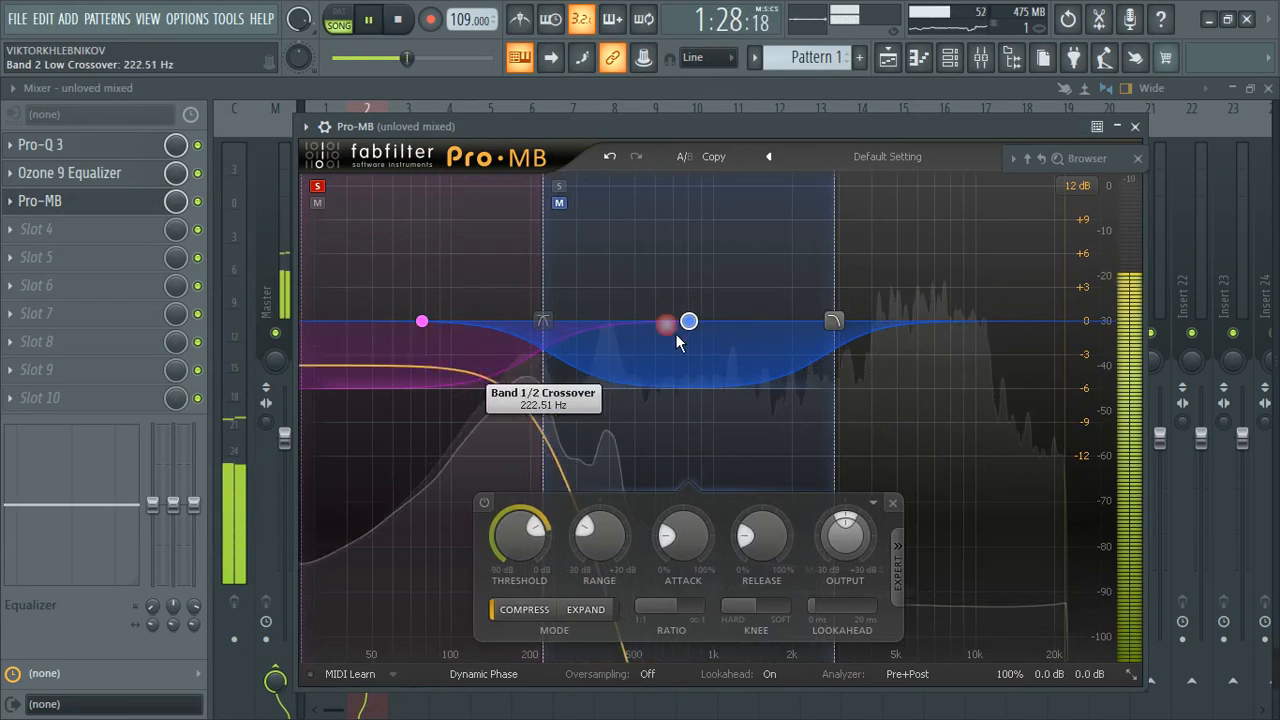
{"action": "left_click_drag", "start_coordinate": [857, 332], "coordinate": [900, 327]}
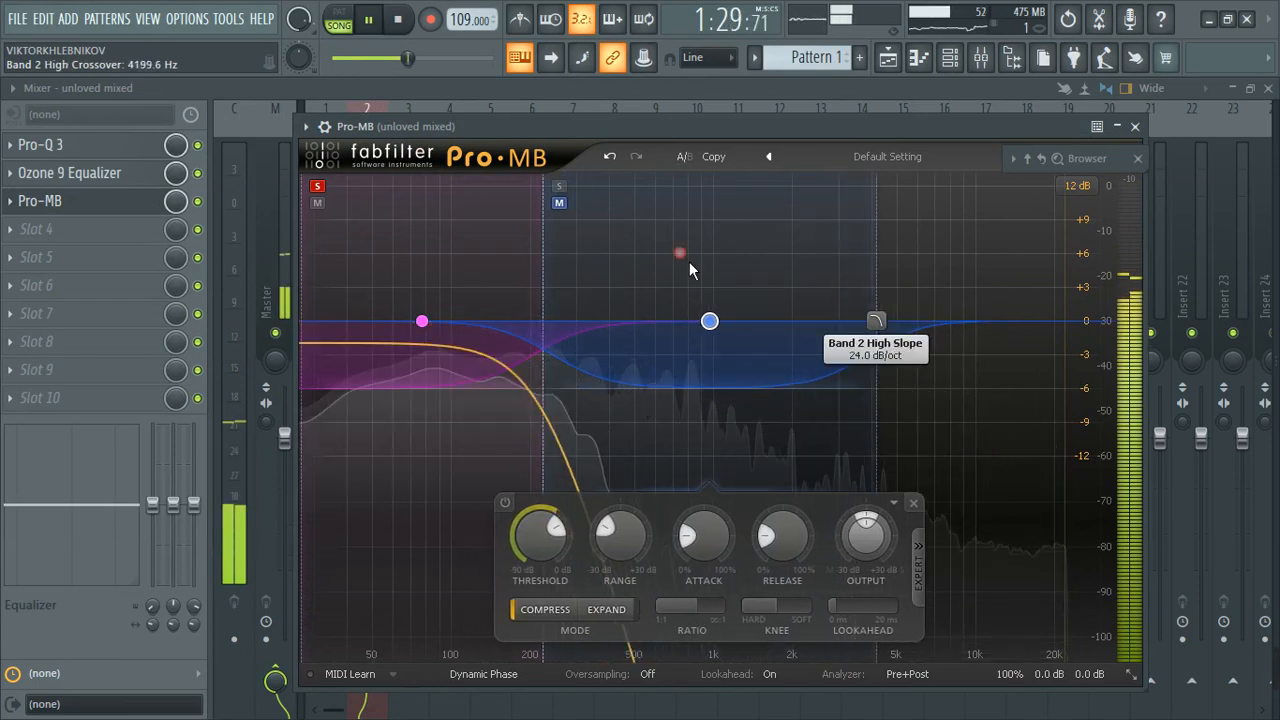
Solo band 2 in Pro-MB and take band 1 out of solo
{"action": "left_click", "coordinate": [559, 186]}
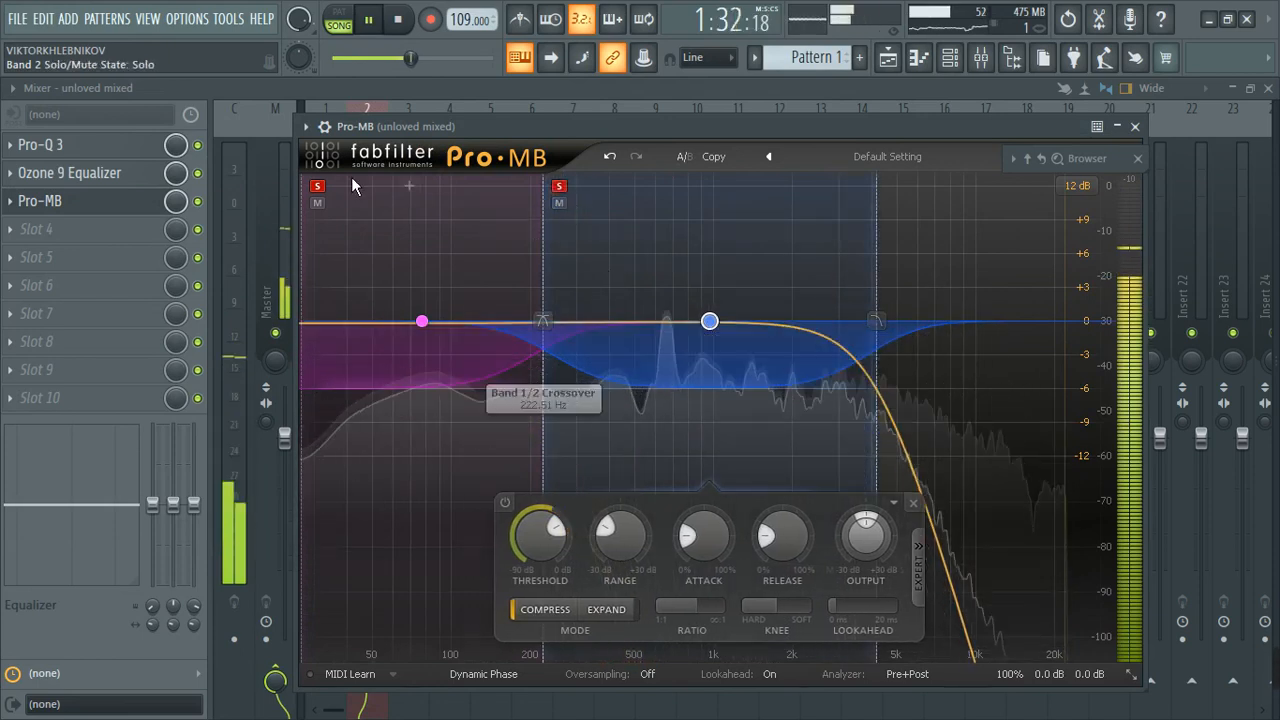
{"action": "left_click", "coordinate": [319, 203]}
{"action": "mouse_move", "coordinate": [620, 510]}
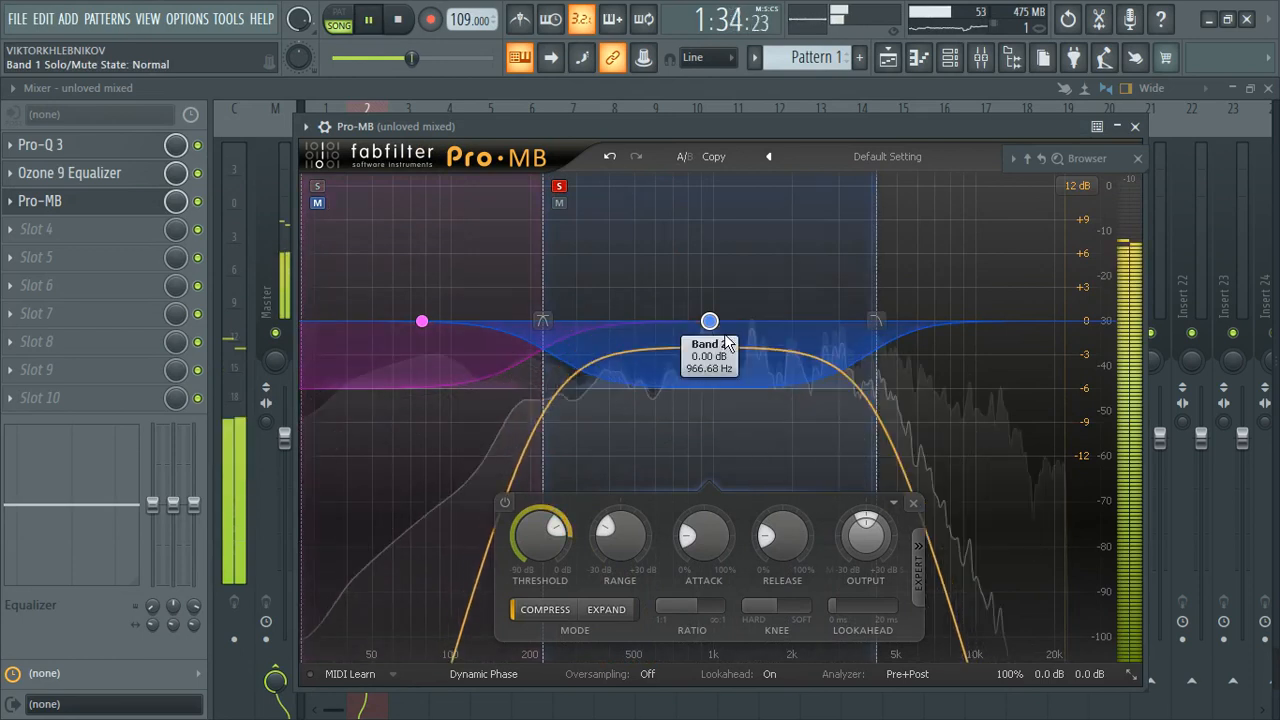
{"action": "mouse_move", "coordinate": [568, 540]}
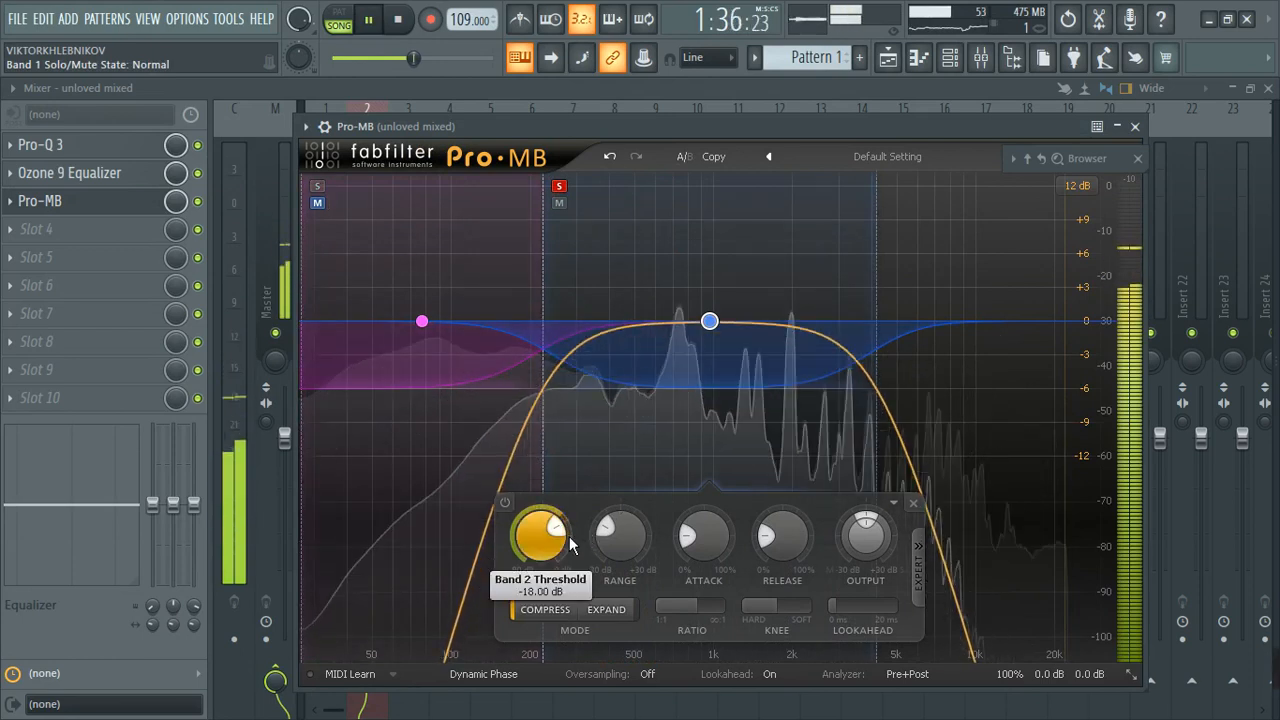
{"action": "mouse_move", "coordinate": [892, 539]}
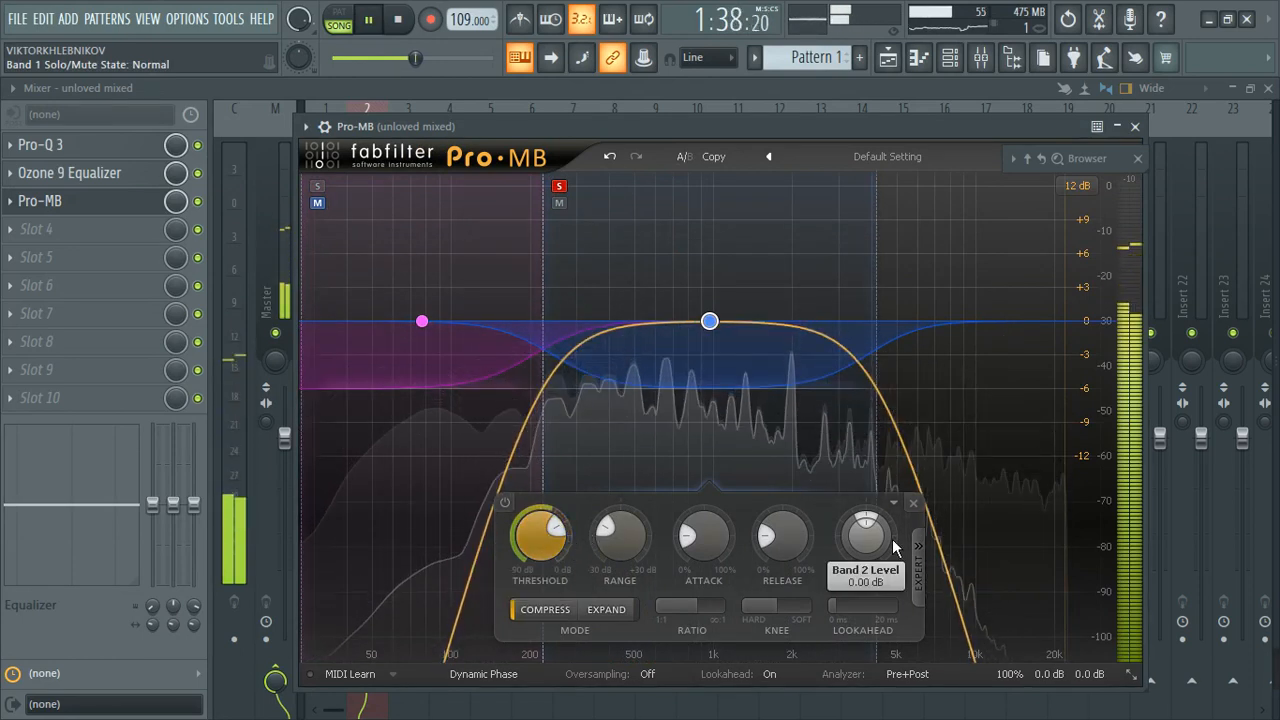
Show band 2's expert settings and set its stereo link mode to Side
{"action": "left_click", "coordinate": [918, 574]}
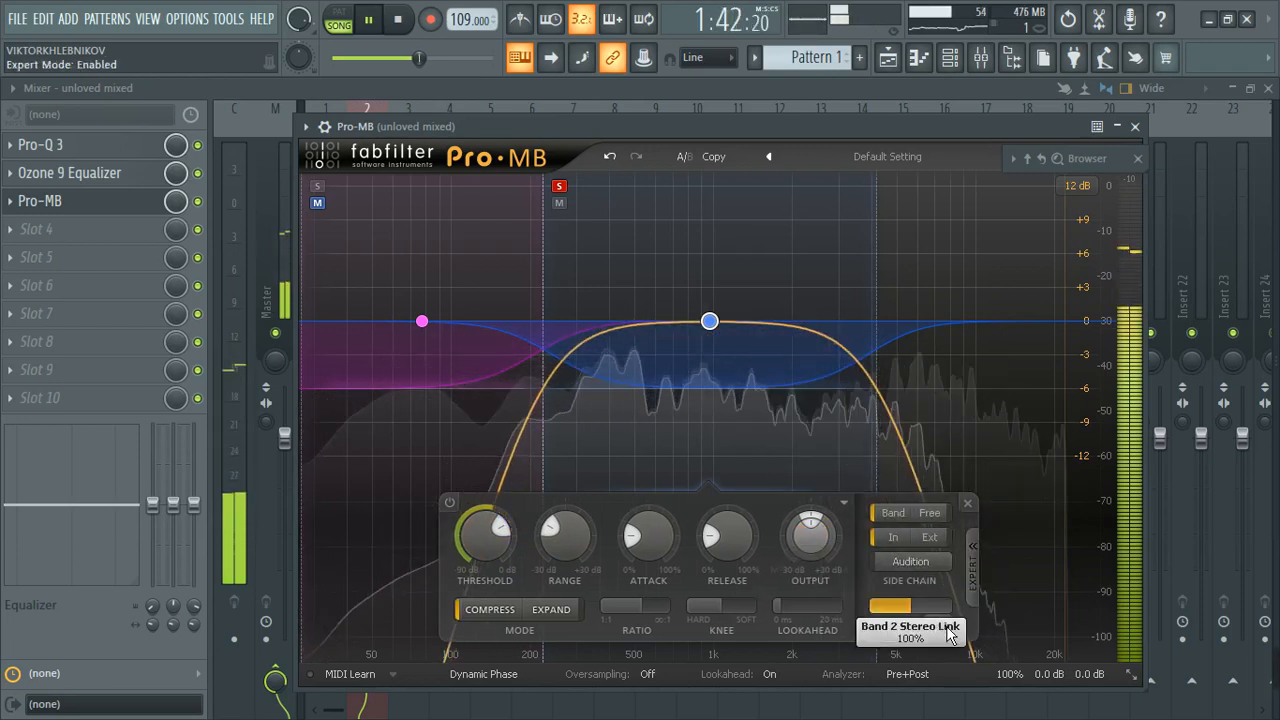
{"action": "left_click", "coordinate": [946, 624]}
{"action": "left_click", "coordinate": [966, 660]}
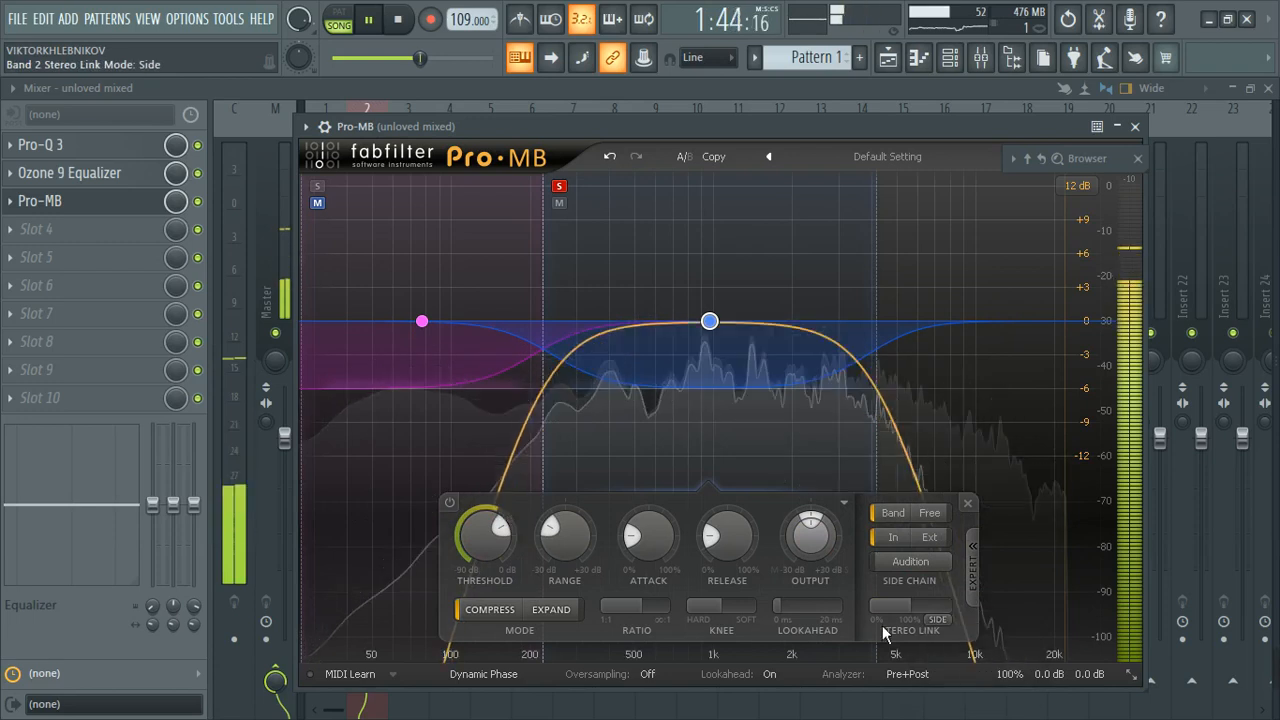
Lower band 2's threshold to about -28.1 dB and raise its output level to about +0.75 dB after a bypass comparison
{"action": "left_click_drag", "start_coordinate": [488, 534], "coordinate": [512, 548]}
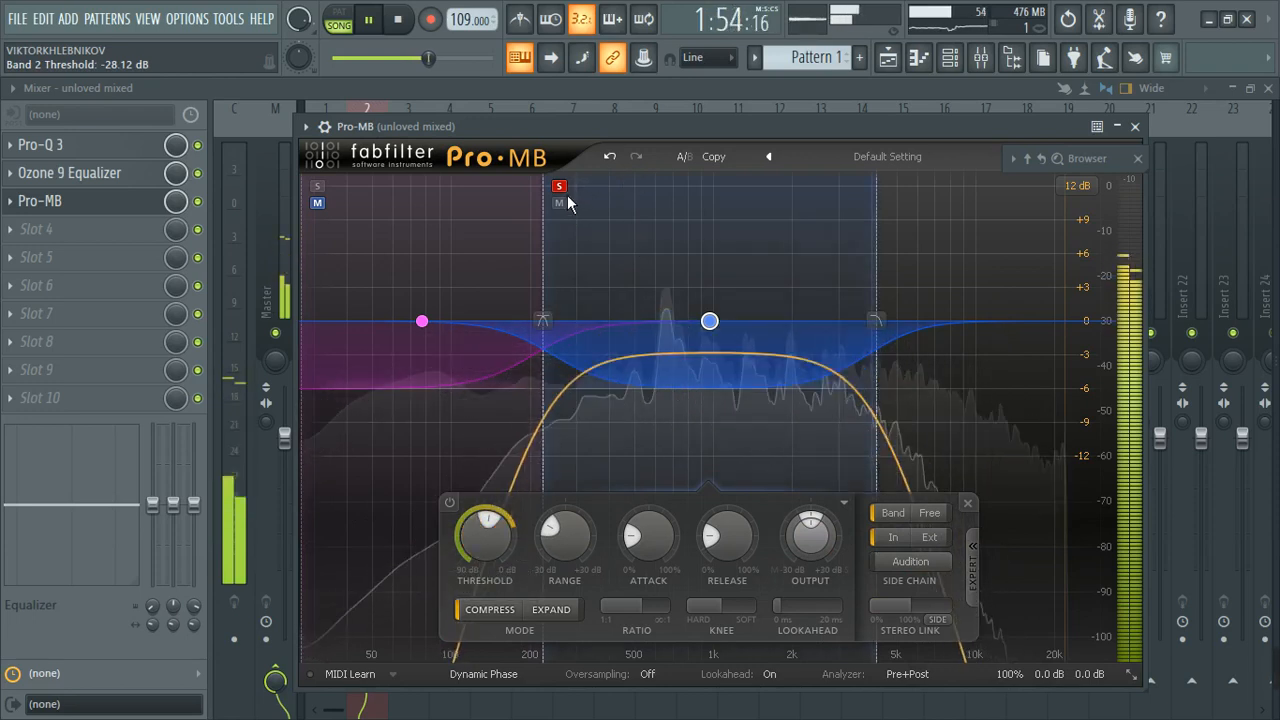
{"action": "left_click", "coordinate": [455, 506]}
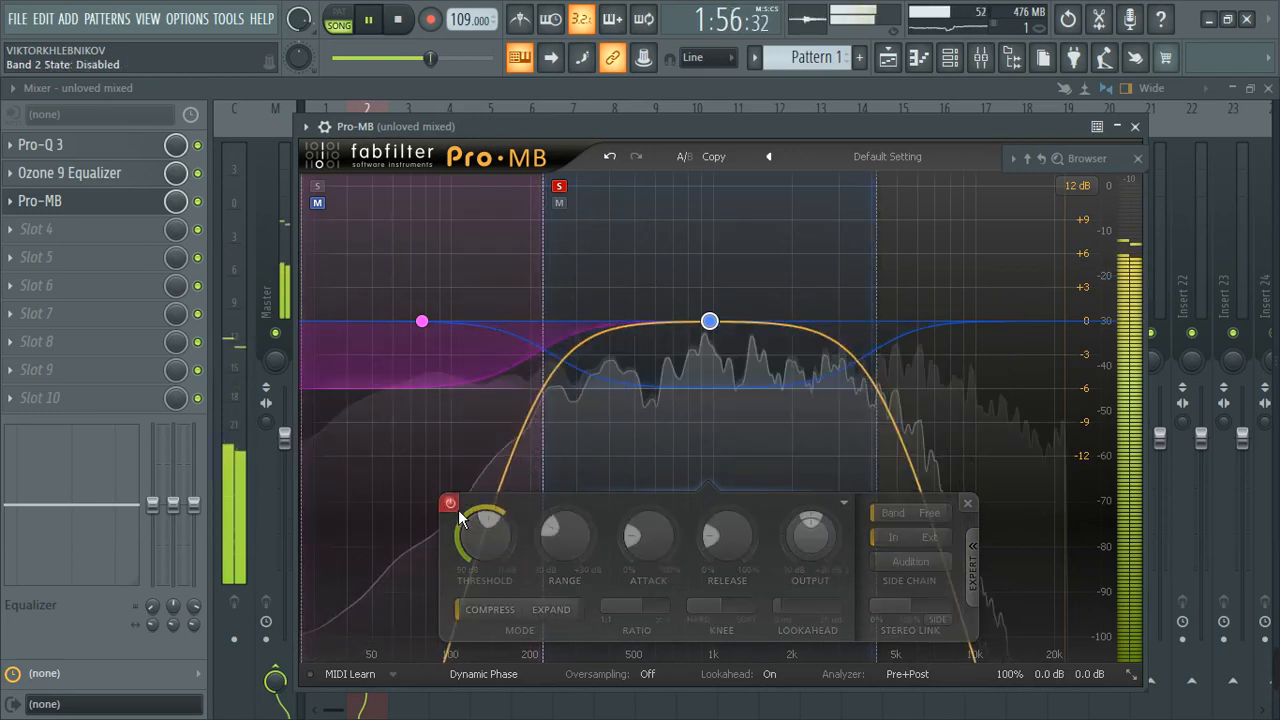
{"action": "left_click", "coordinate": [455, 506]}
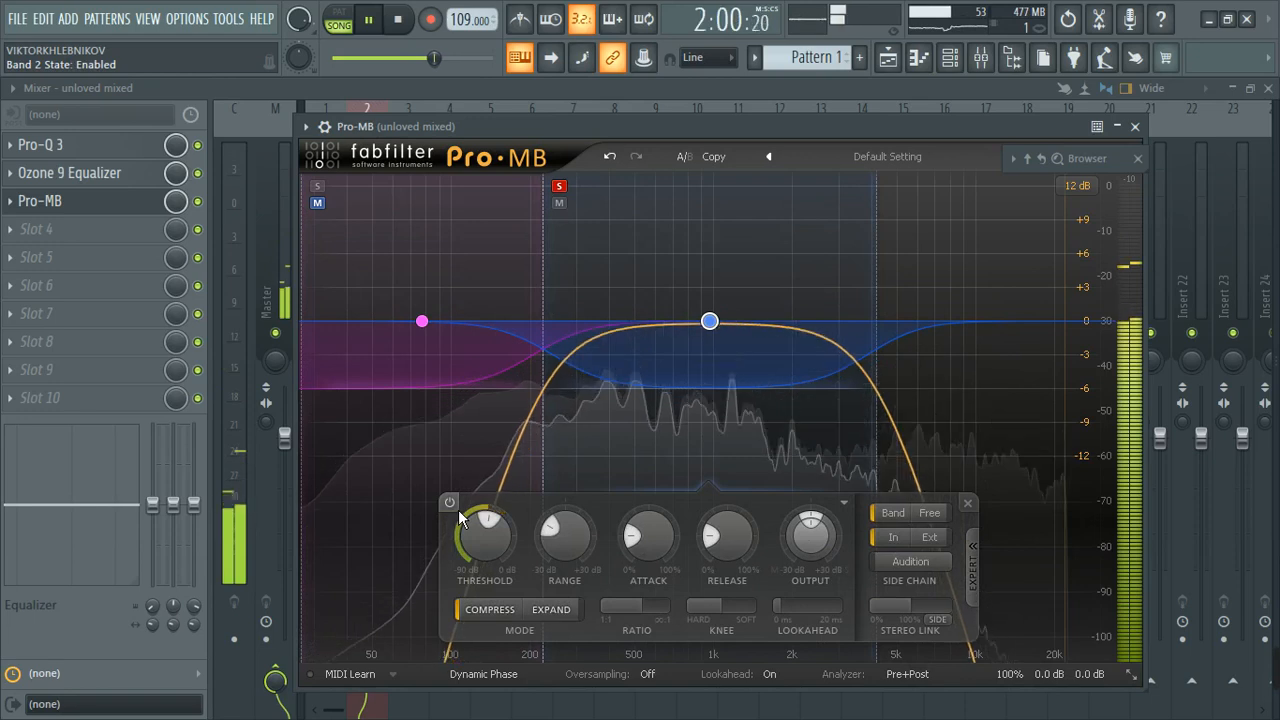
{"action": "left_click_drag", "start_coordinate": [825, 554], "coordinate": [825, 550]}
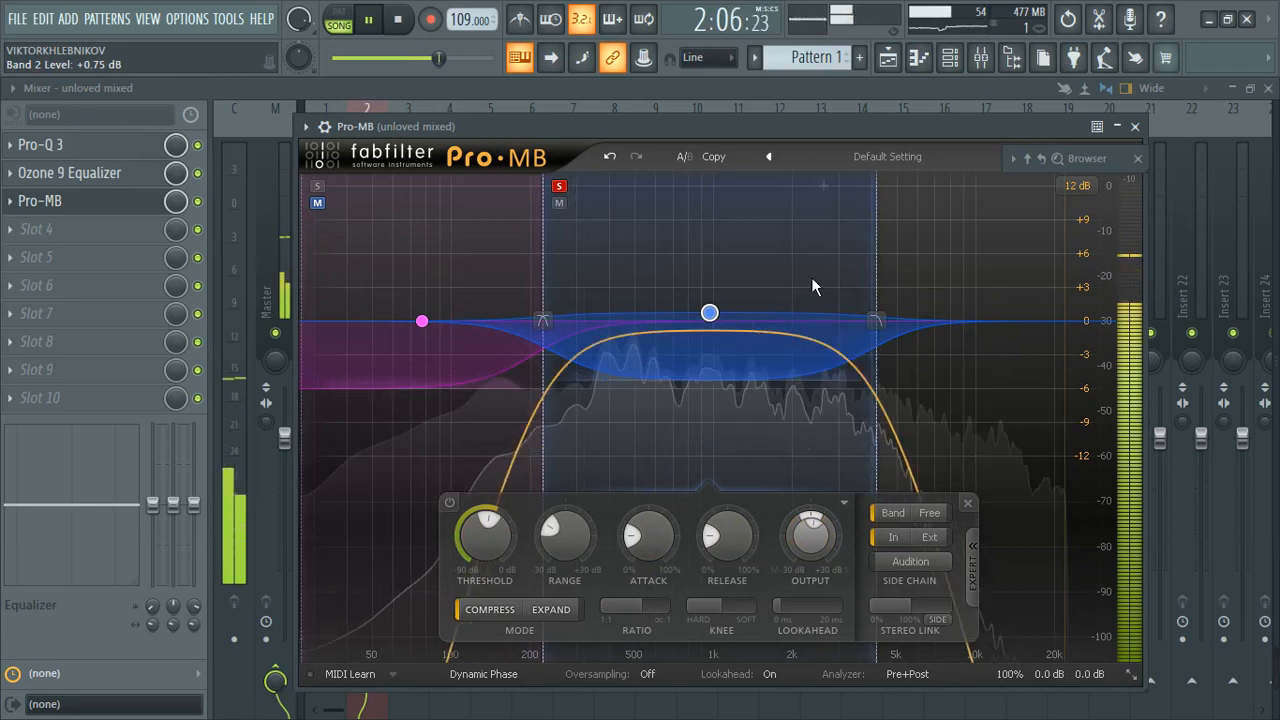
Add a high band above band 2 extending to the upper end of the spectrum, and solo only that band
{"action": "left_click", "coordinate": [962, 197]}
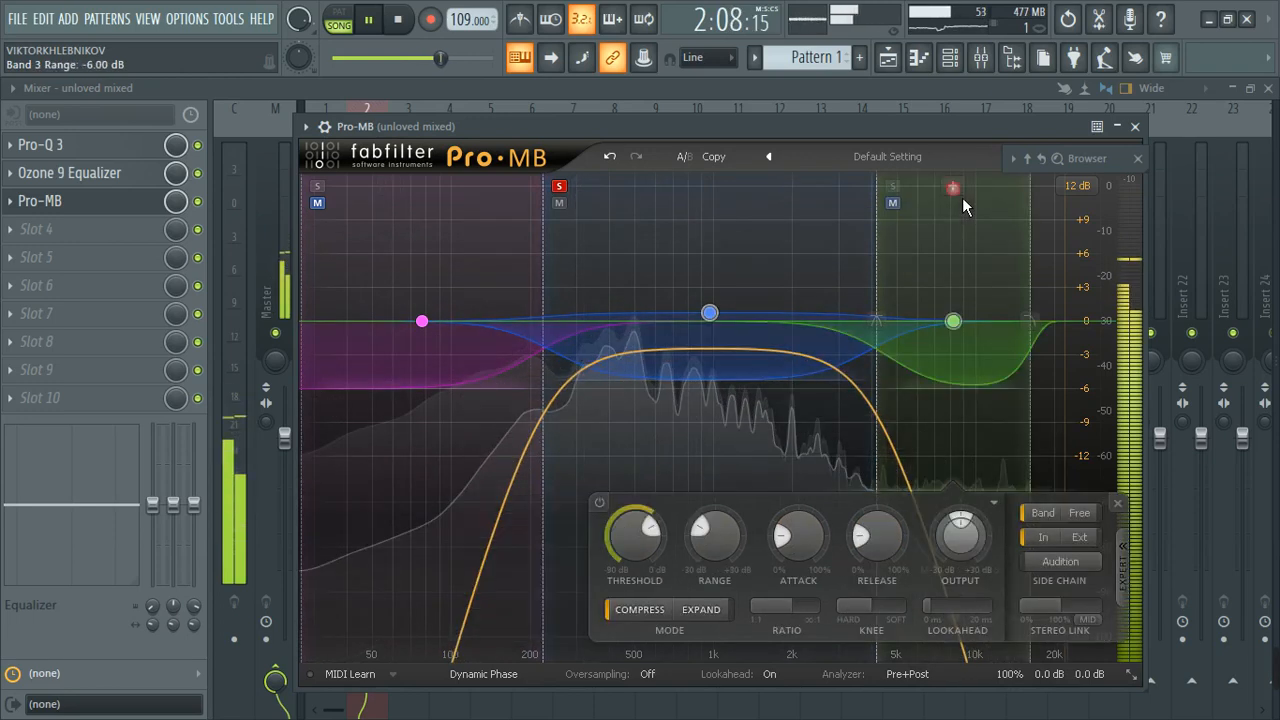
{"action": "left_click_drag", "start_coordinate": [1041, 337], "coordinate": [1110, 325]}
{"action": "left_click", "coordinate": [892, 186]}
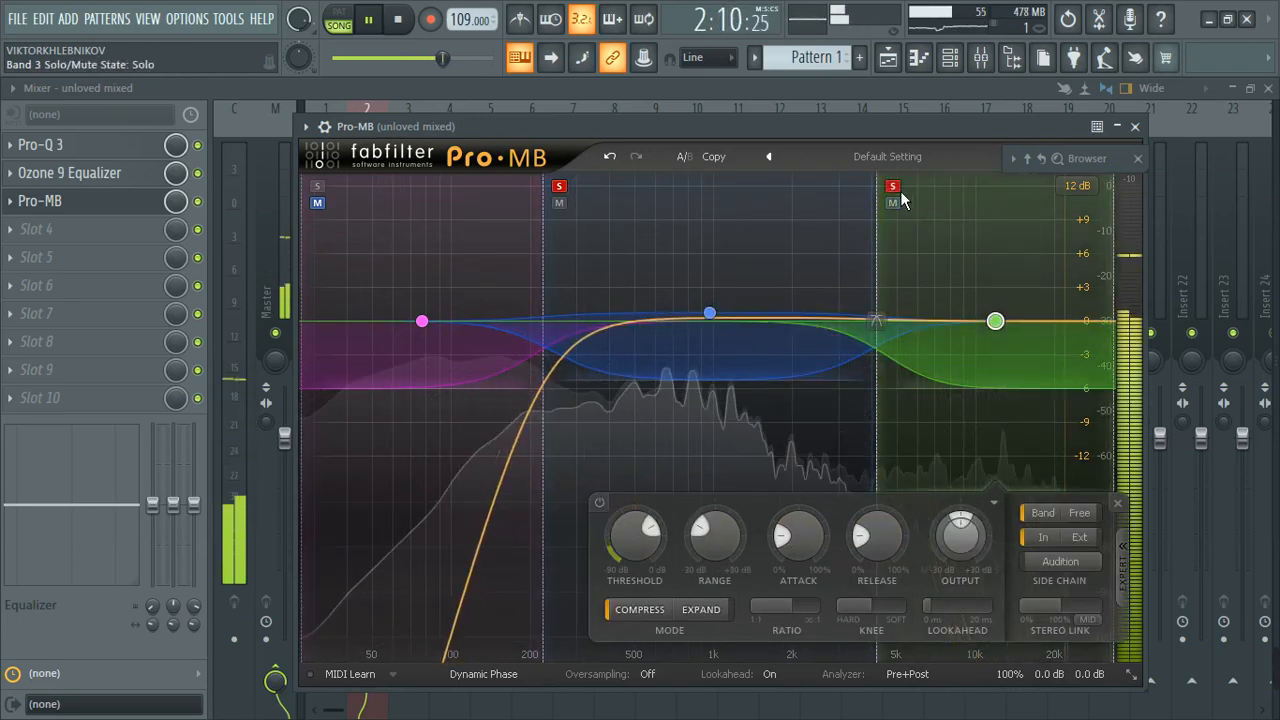
{"action": "left_click", "coordinate": [559, 185]}
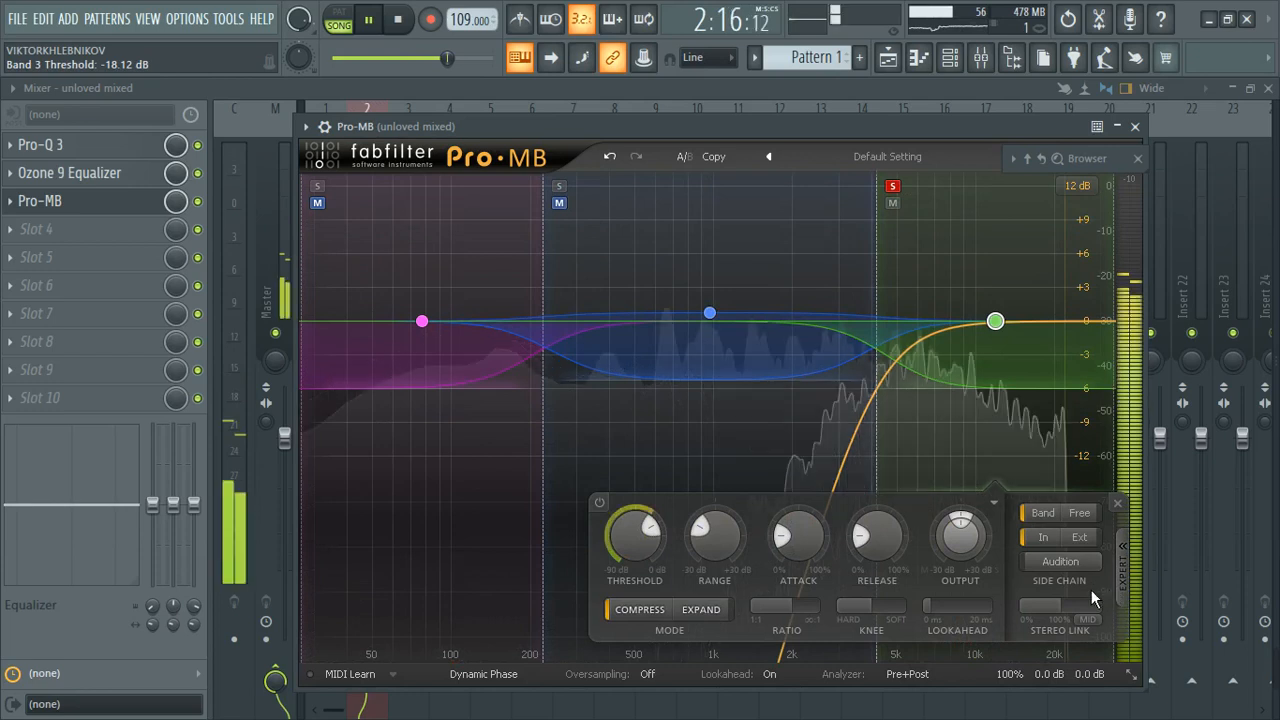
Keep band 3's stereo link mode on Mid and raise its stereo link to fully mid-only
{"action": "left_click", "coordinate": [1122, 575]}
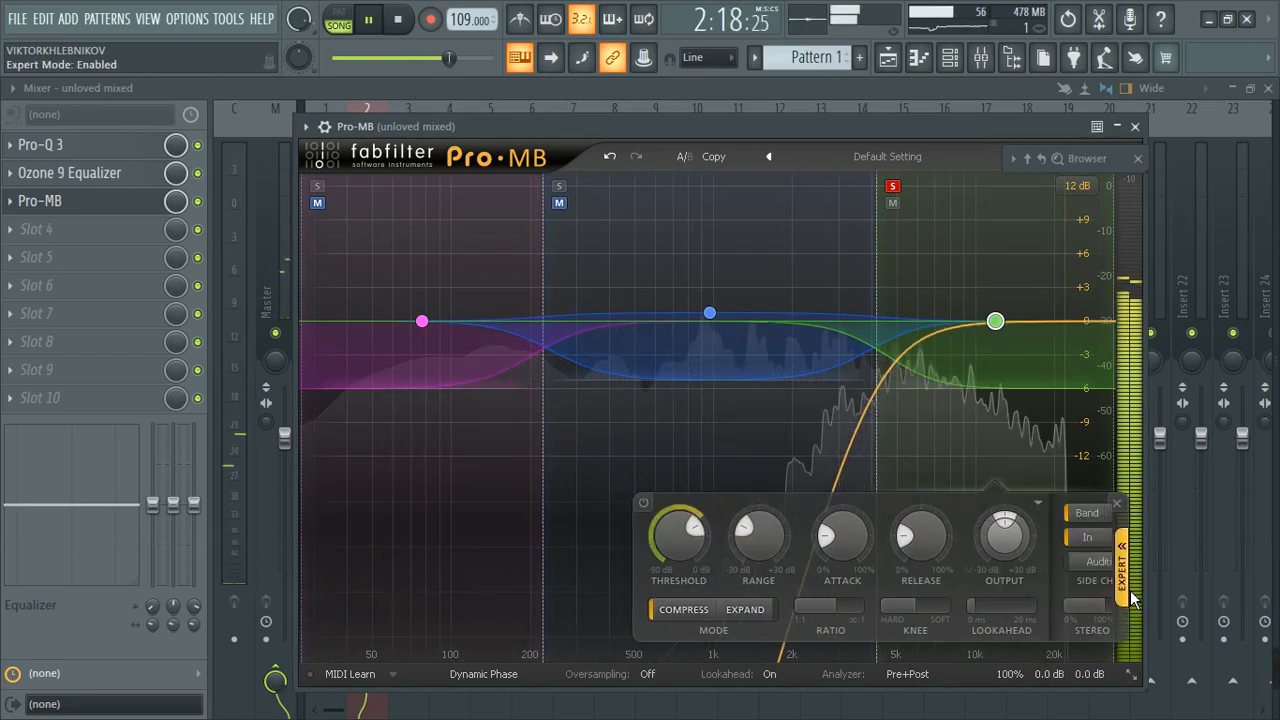
{"action": "left_click", "coordinate": [1094, 626]}
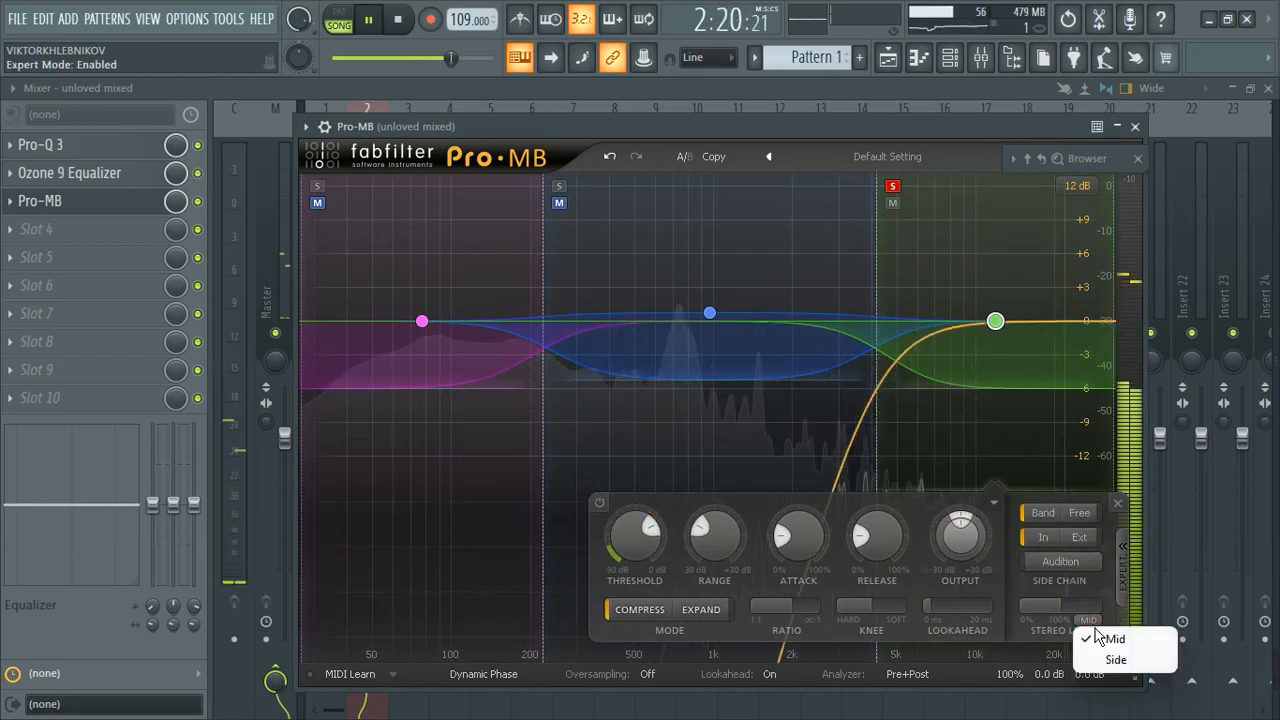
{"action": "left_click", "coordinate": [1110, 640]}
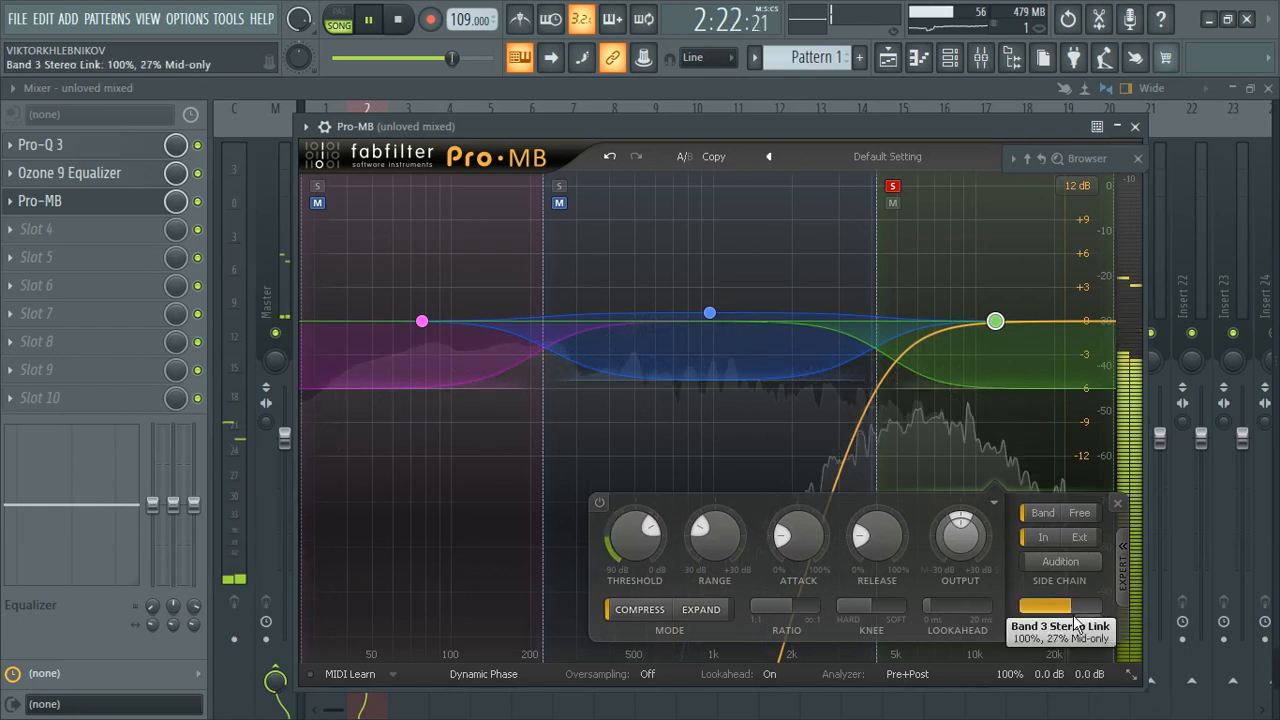
{"action": "scroll", "coordinate": [1079, 624], "scroll_direction": "up", "scroll_amount": 3}
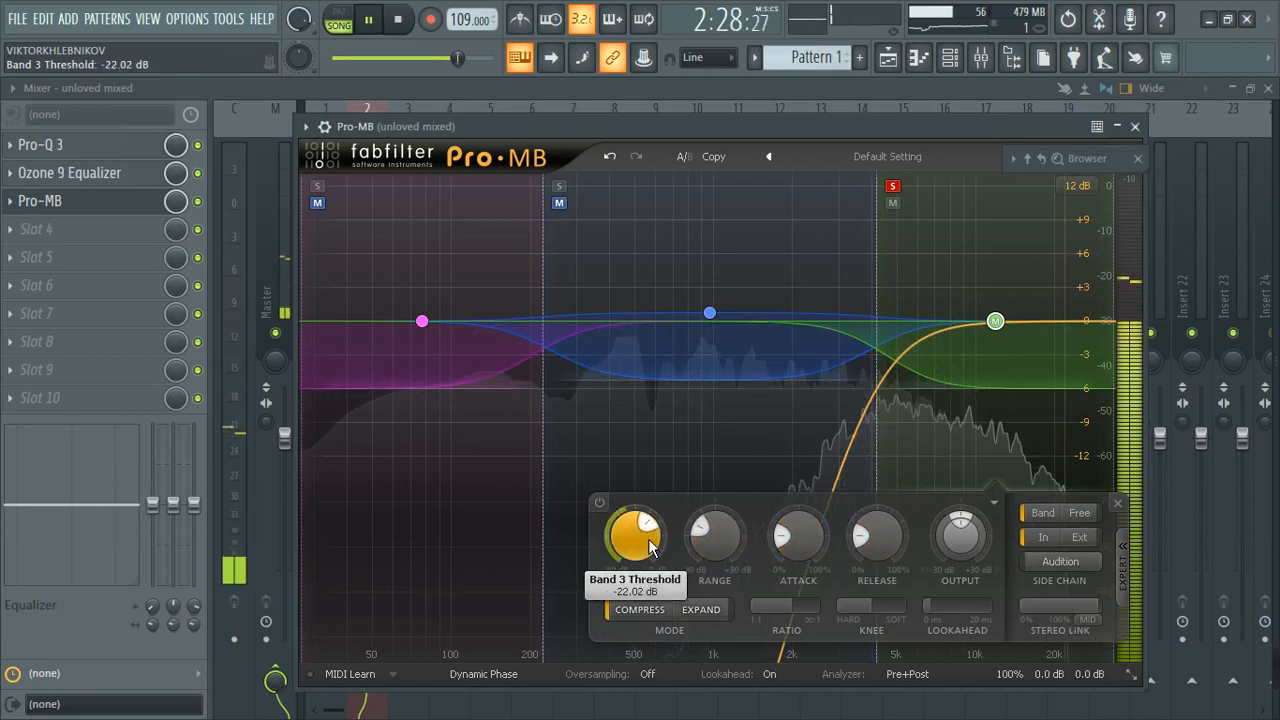
Lower band 3's threshold to about -30.6 dB and raise its output level to about +0.9 dB, comparing against bypass
{"action": "scroll", "coordinate": [648, 538], "scroll_direction": "down", "scroll_amount": 3}
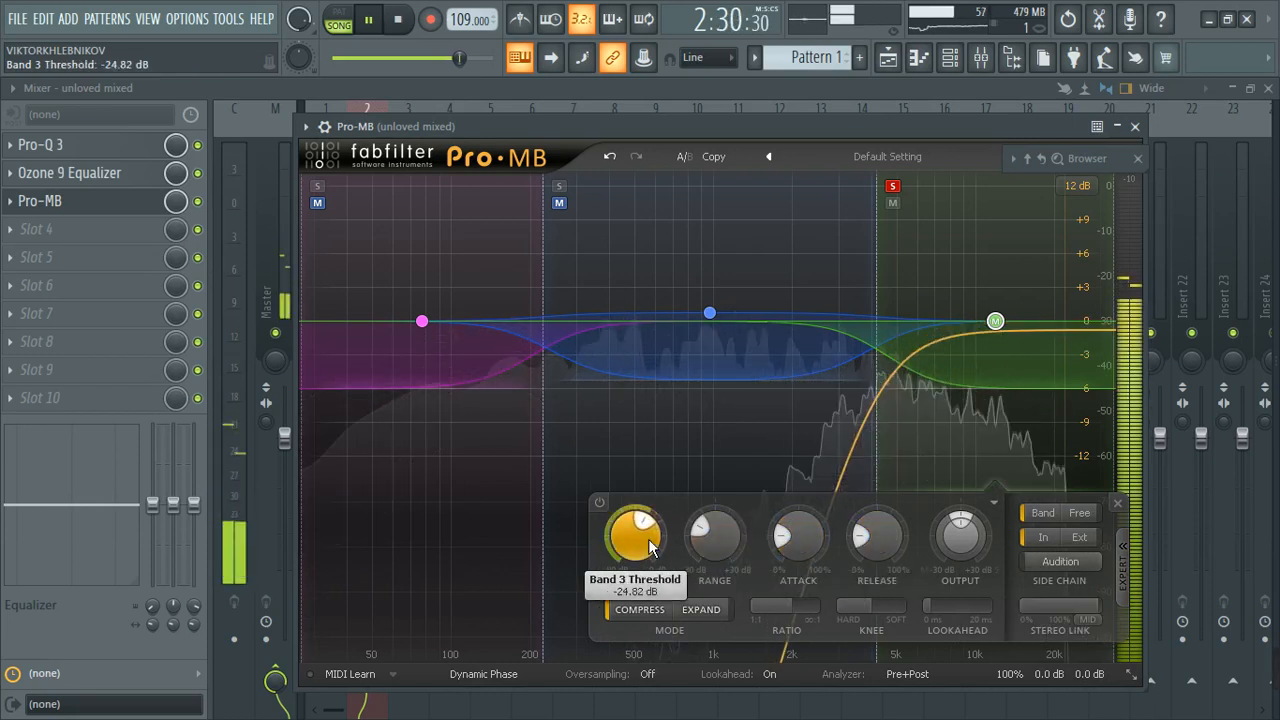
{"action": "scroll", "coordinate": [648, 538], "scroll_direction": "down", "scroll_amount": 1}
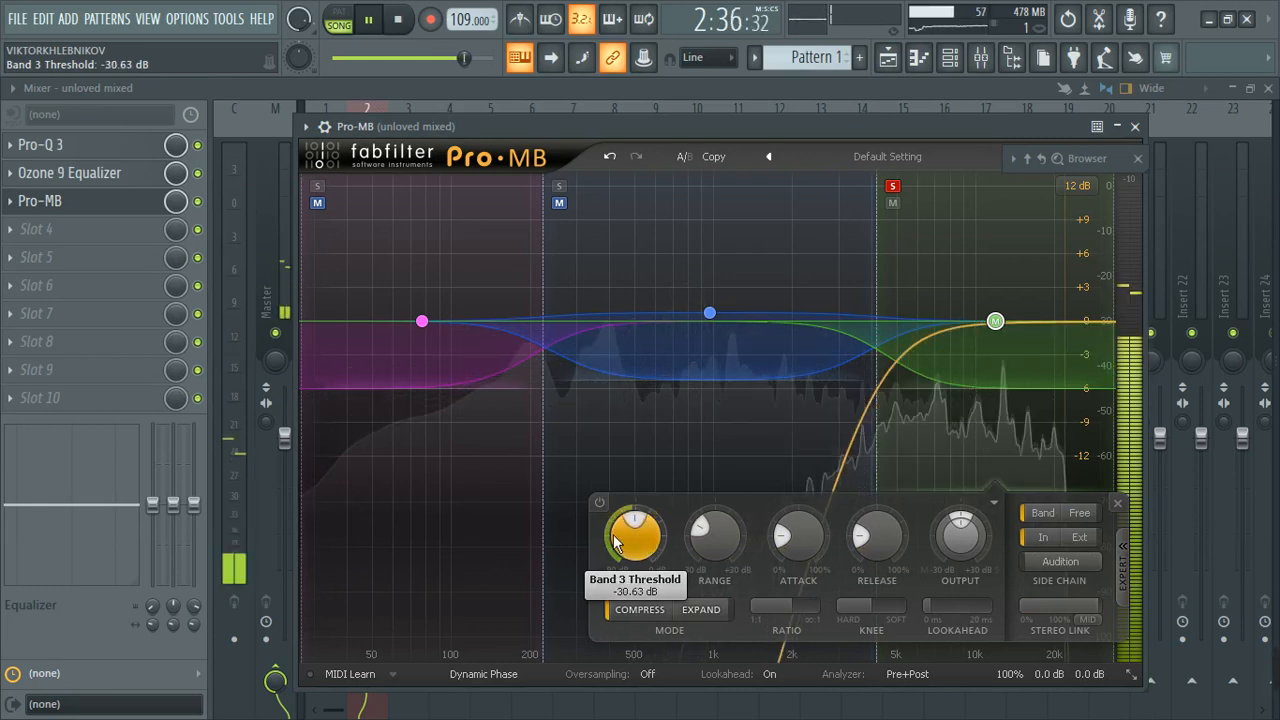
{"action": "left_click", "coordinate": [600, 503]}
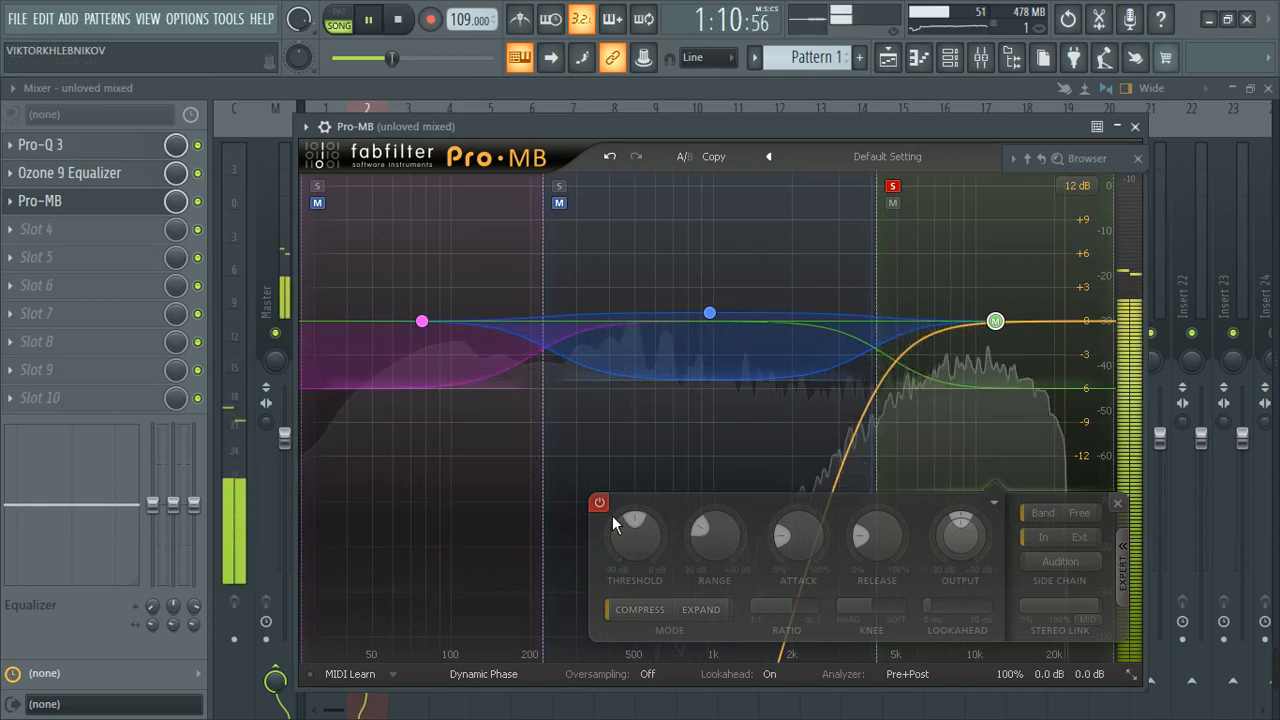
{"action": "left_click", "coordinate": [600, 503]}
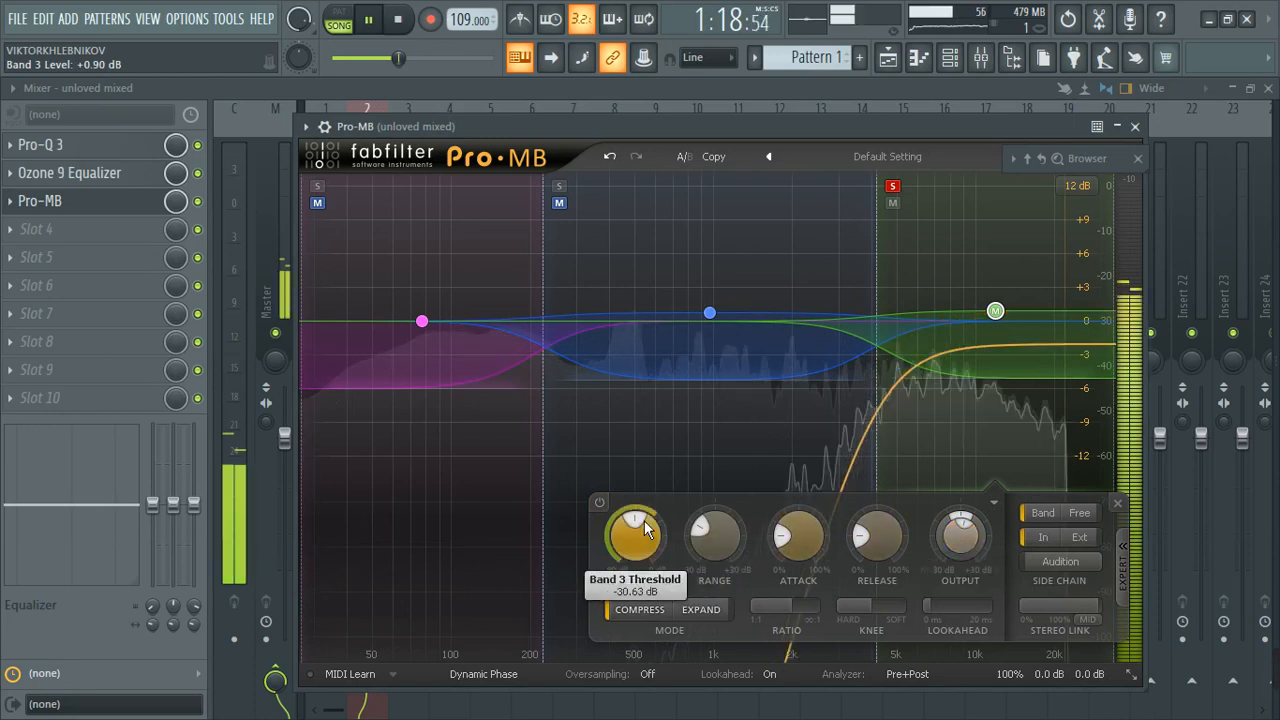
{"action": "left_click", "coordinate": [610, 504]}
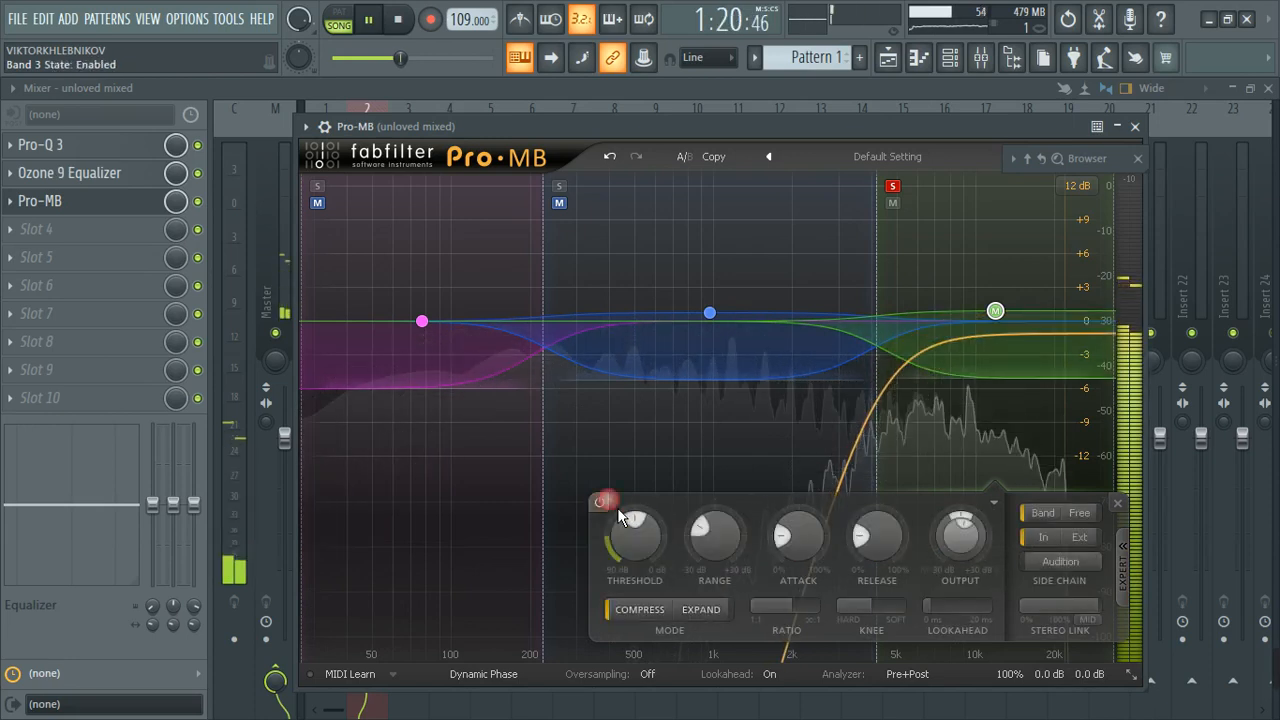
{"action": "left_click", "coordinate": [603, 502]}
Switch the solo from band 3 to band 2 and compare band 2 bypassed and enabled
{"action": "left_click", "coordinate": [559, 186]}
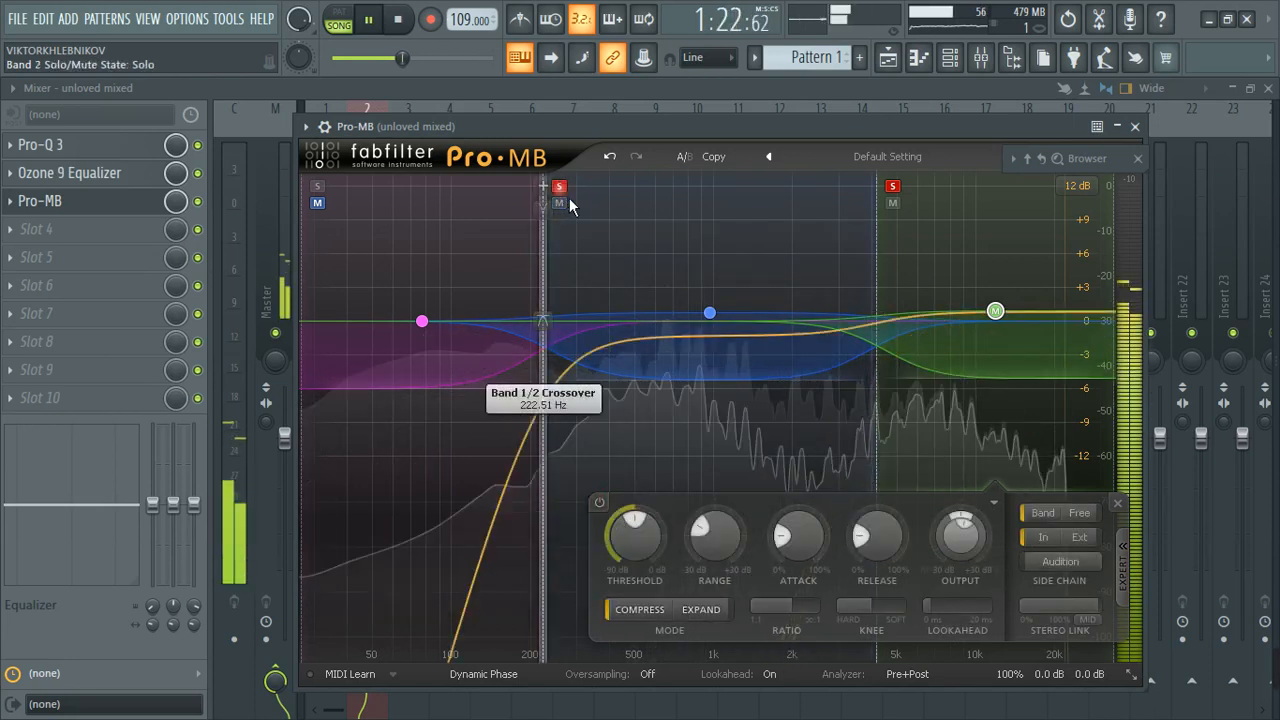
{"action": "left_click", "coordinate": [709, 313]}
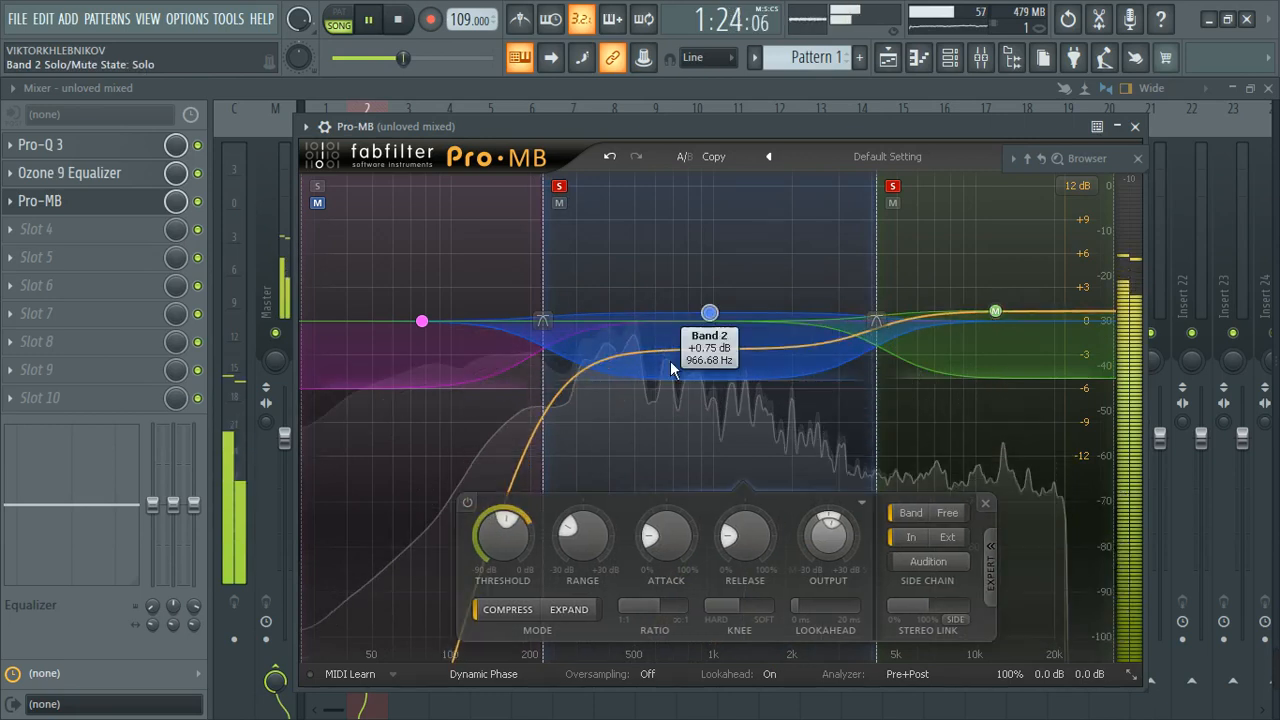
{"action": "left_click", "coordinate": [451, 504]}
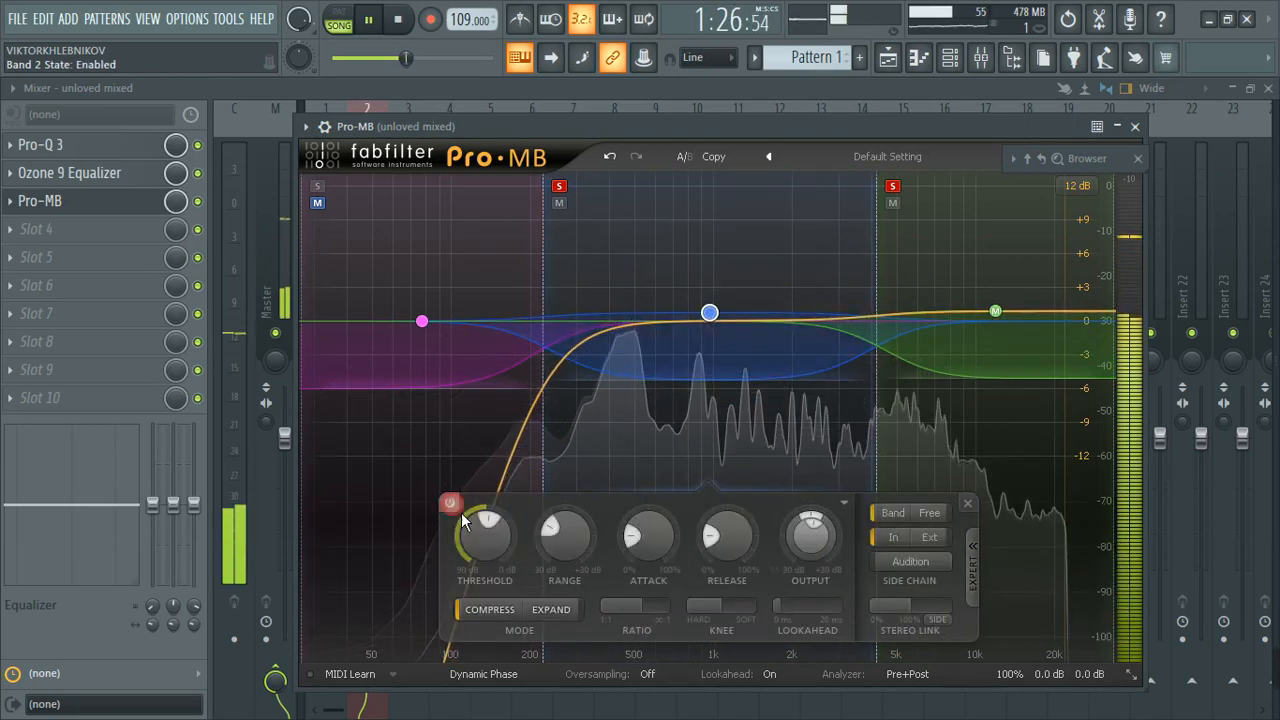
{"action": "left_click", "coordinate": [893, 187]}
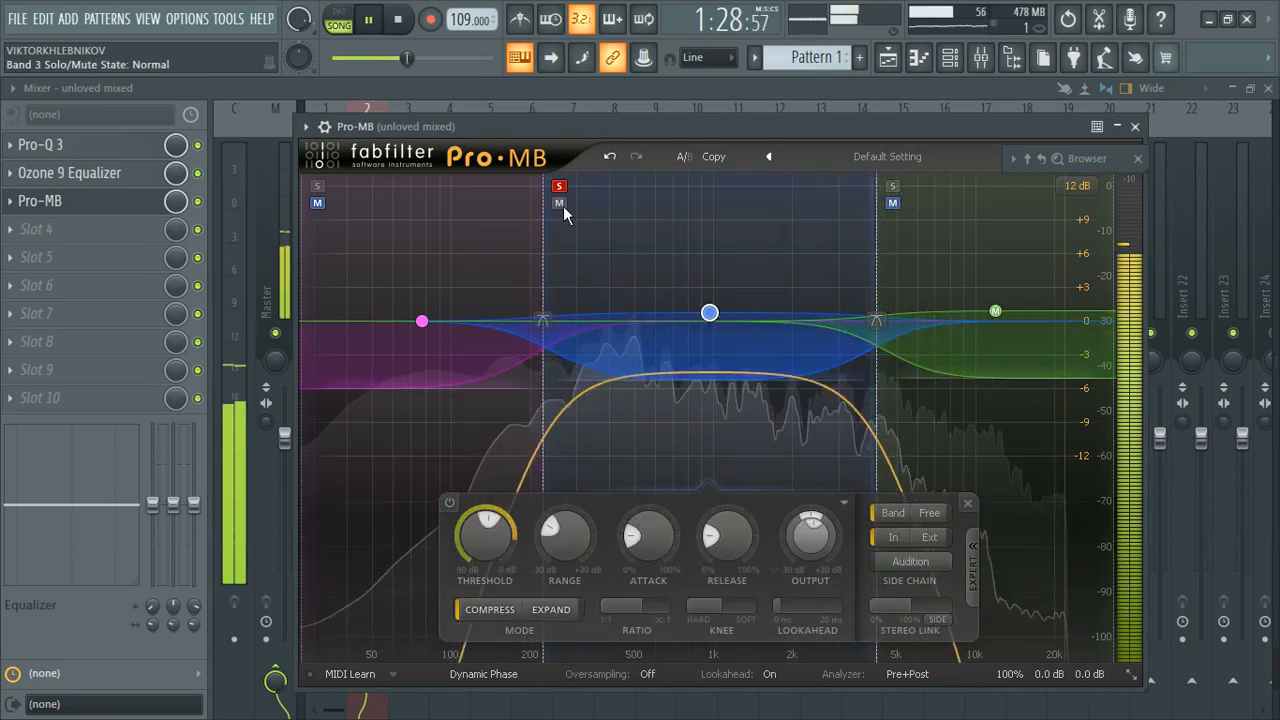
{"action": "left_click", "coordinate": [458, 512]}
{"action": "left_click", "coordinate": [458, 512]}
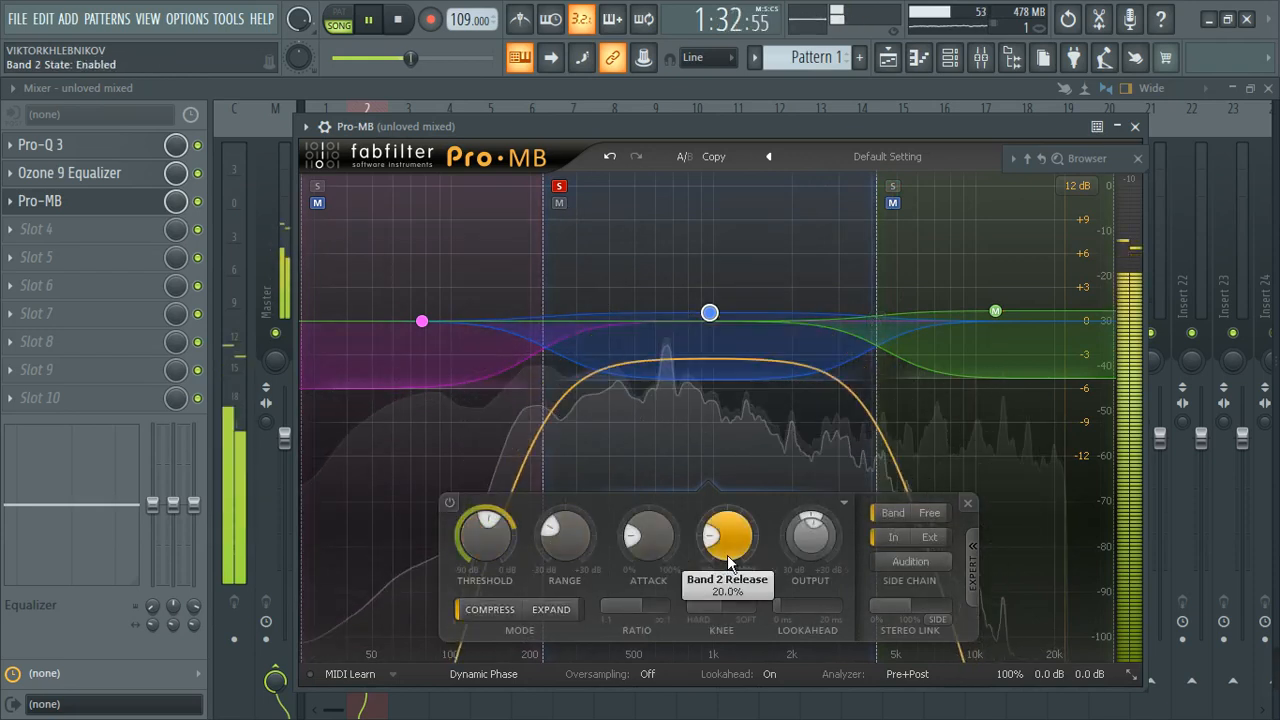
Raise band 2's output level to about +1.55 dB and compare it with the bypassed band
{"action": "left_click_drag", "start_coordinate": [823, 553], "coordinate": [821, 547]}
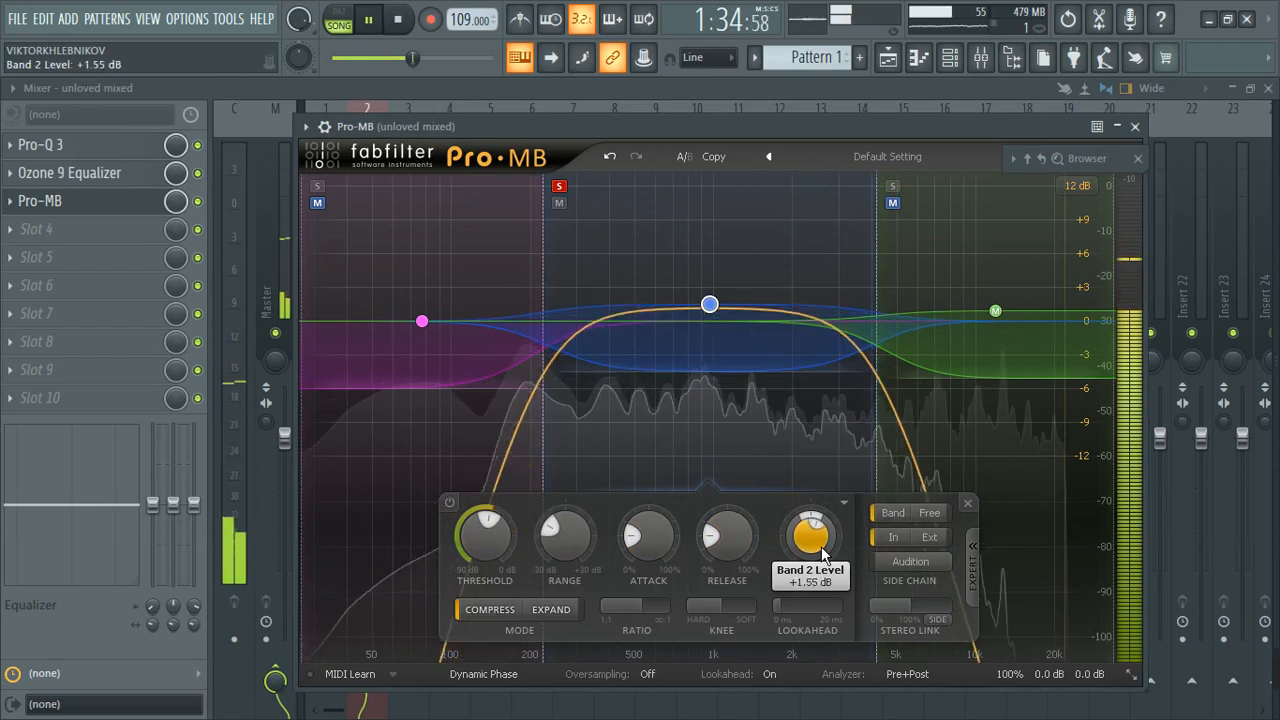
{"action": "left_click", "coordinate": [451, 502]}
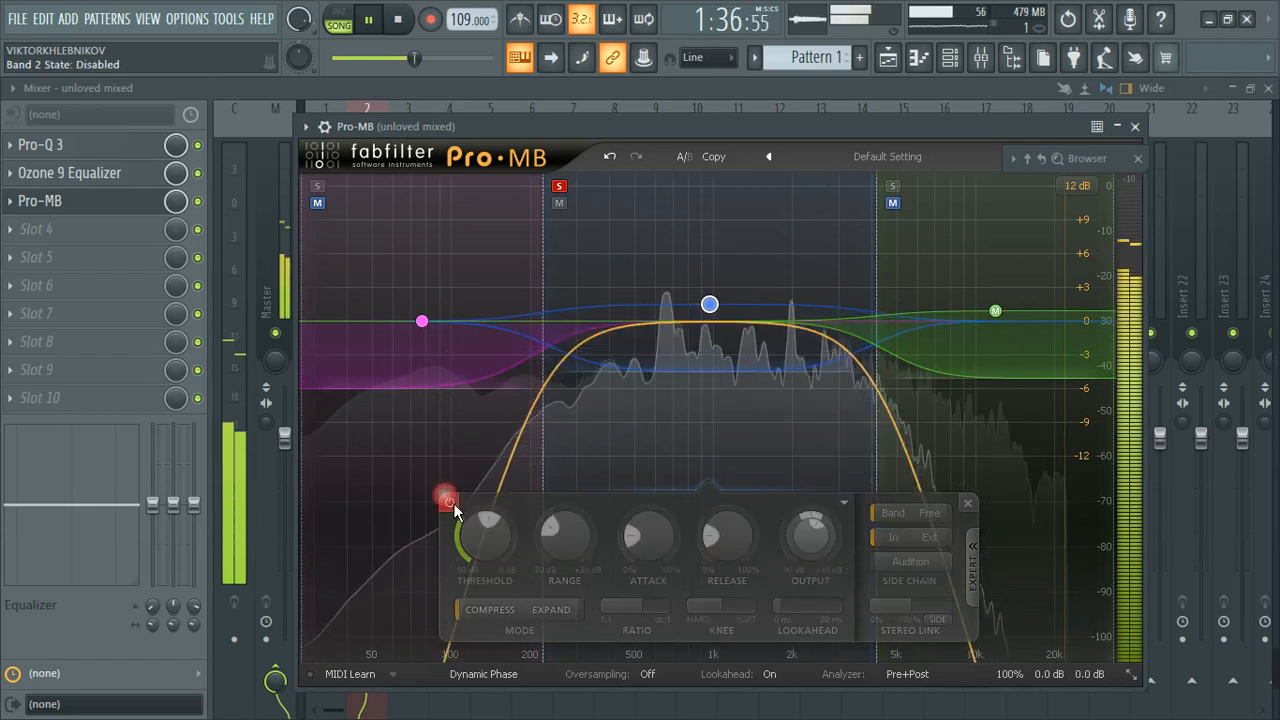
{"action": "left_click", "coordinate": [453, 503]}
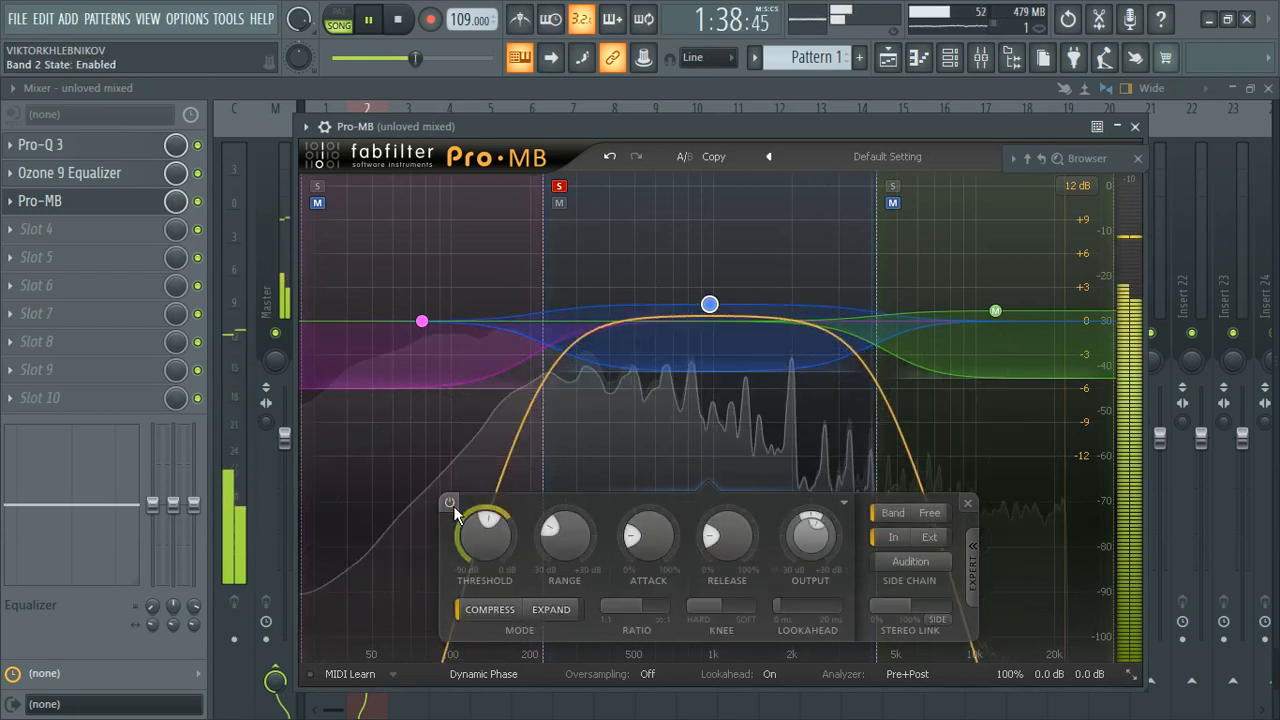
Set band 2's stereo link to about 25% side-only and audition the band bypassed and enabled
{"action": "left_click_drag", "start_coordinate": [945, 614], "coordinate": [968, 607]}
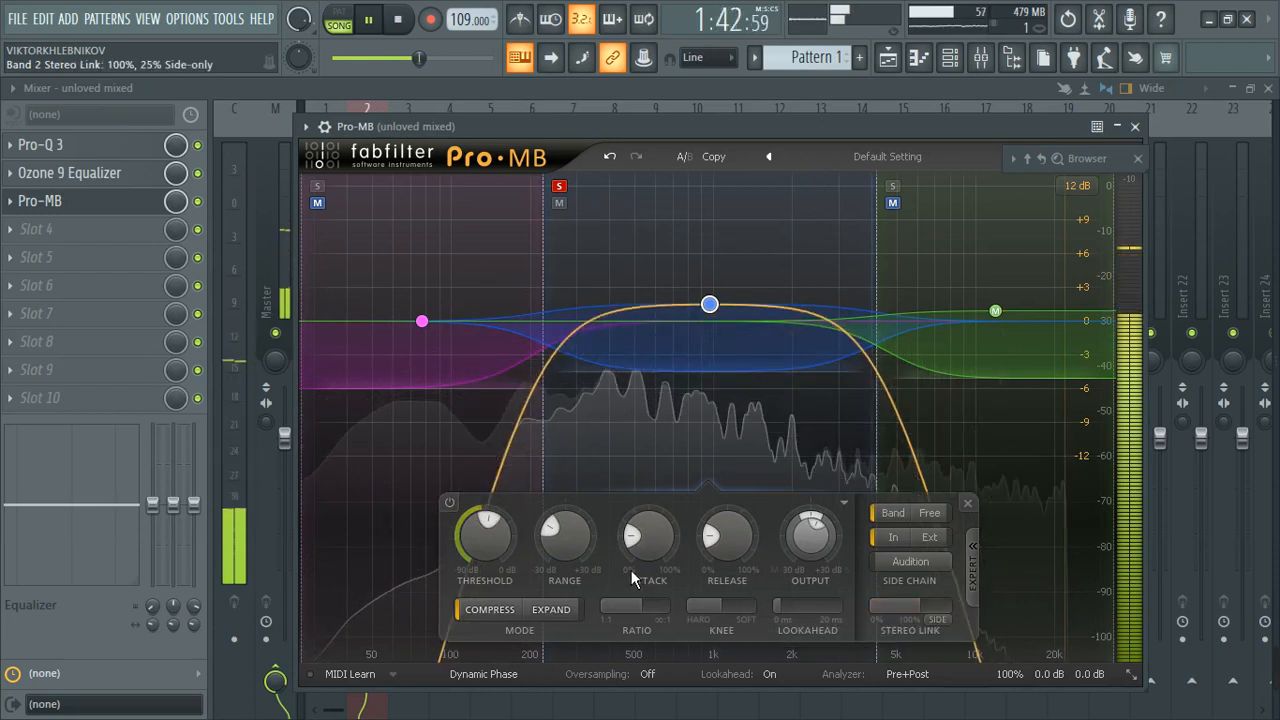
{"action": "left_click", "coordinate": [450, 503]}
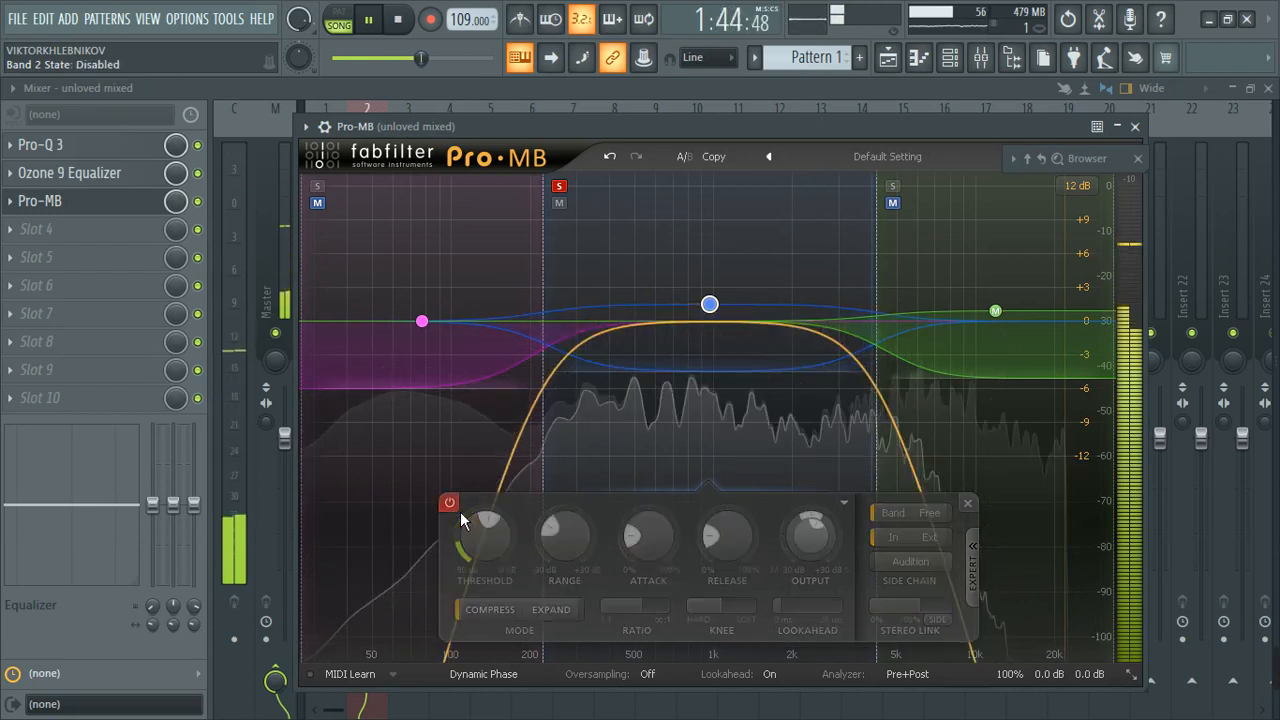
{"action": "left_click", "coordinate": [460, 512]}
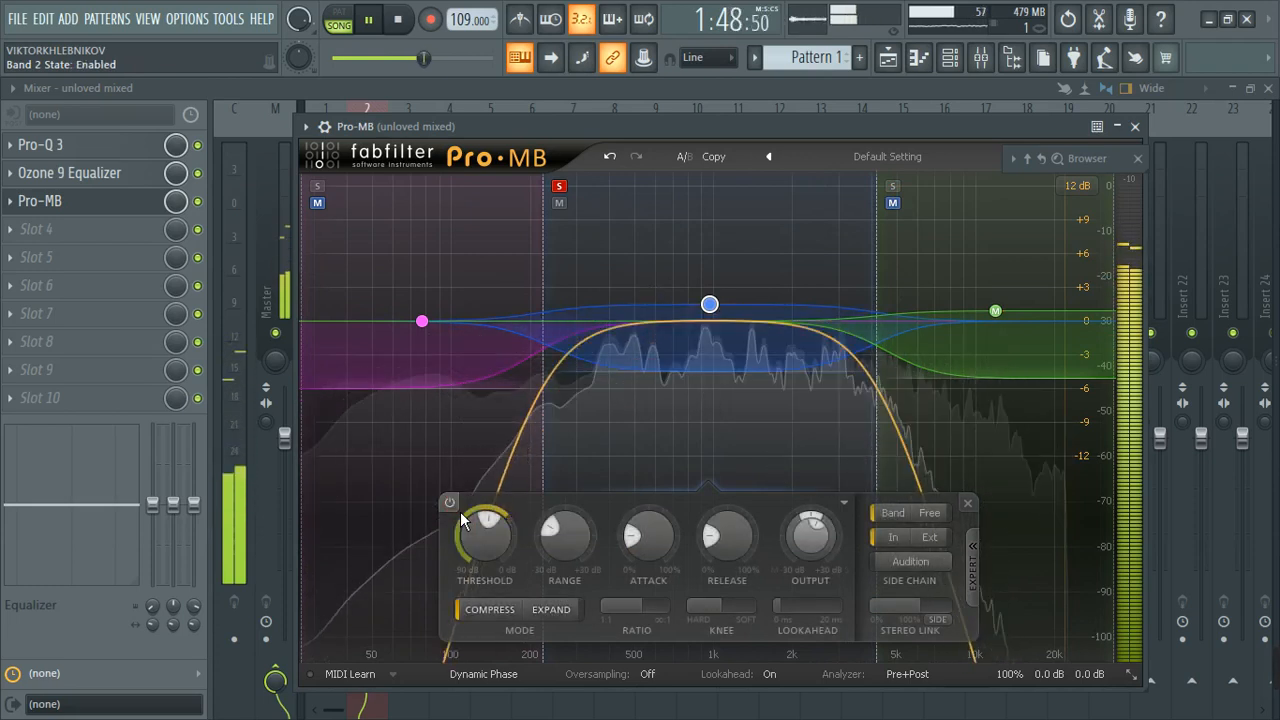
{"action": "left_click", "coordinate": [460, 511]}
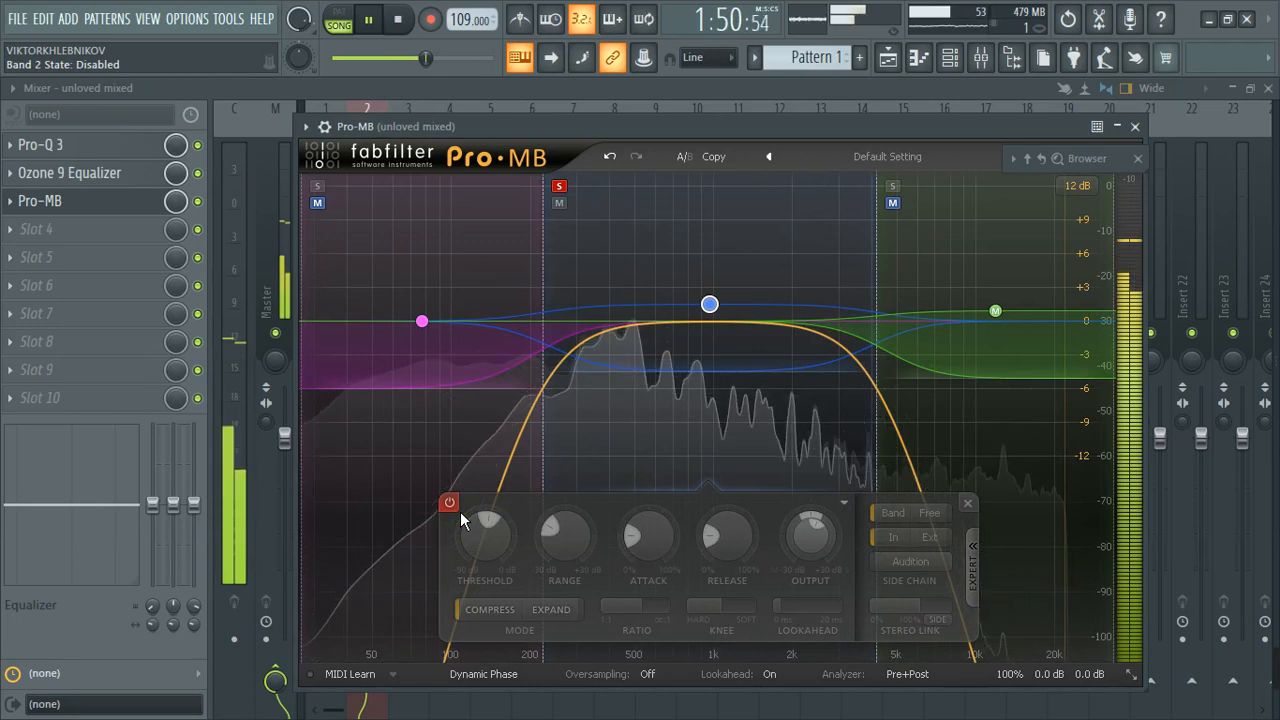
{"action": "left_click", "coordinate": [460, 511]}
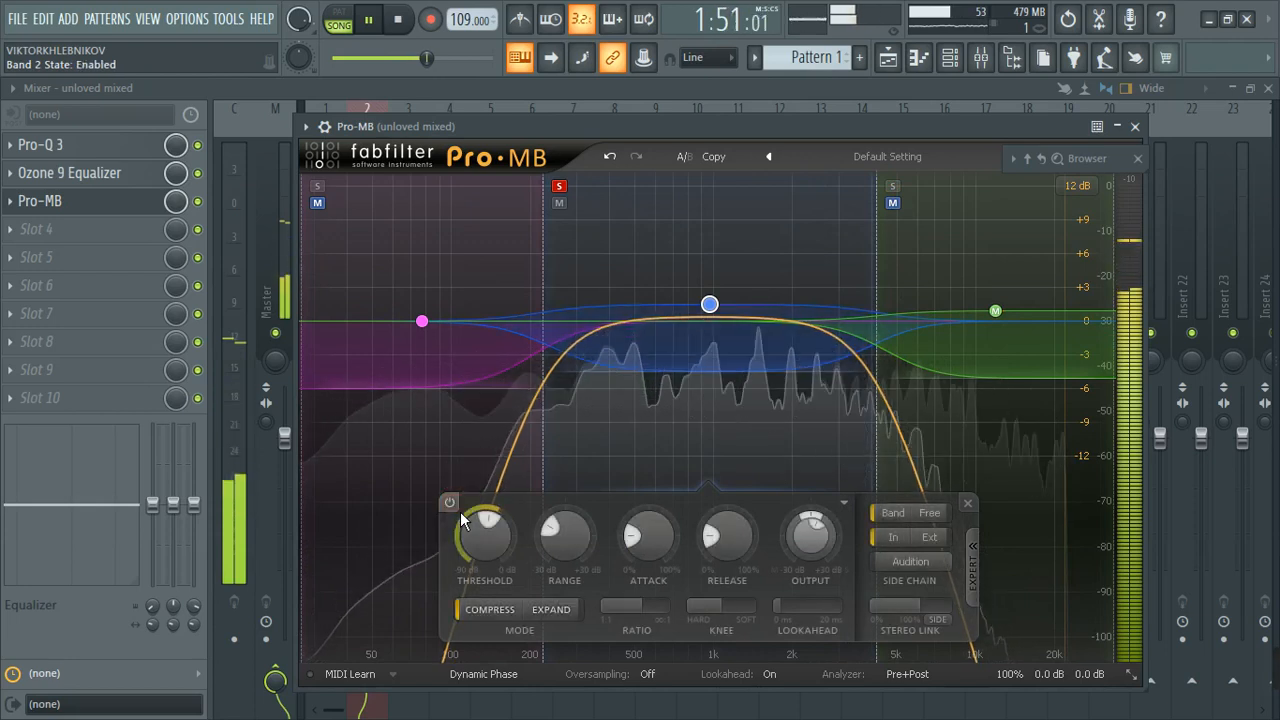
Switch the solo from band 2 to band 1 and compare band 1 bypassed and enabled
{"action": "left_click", "coordinate": [320, 203]}
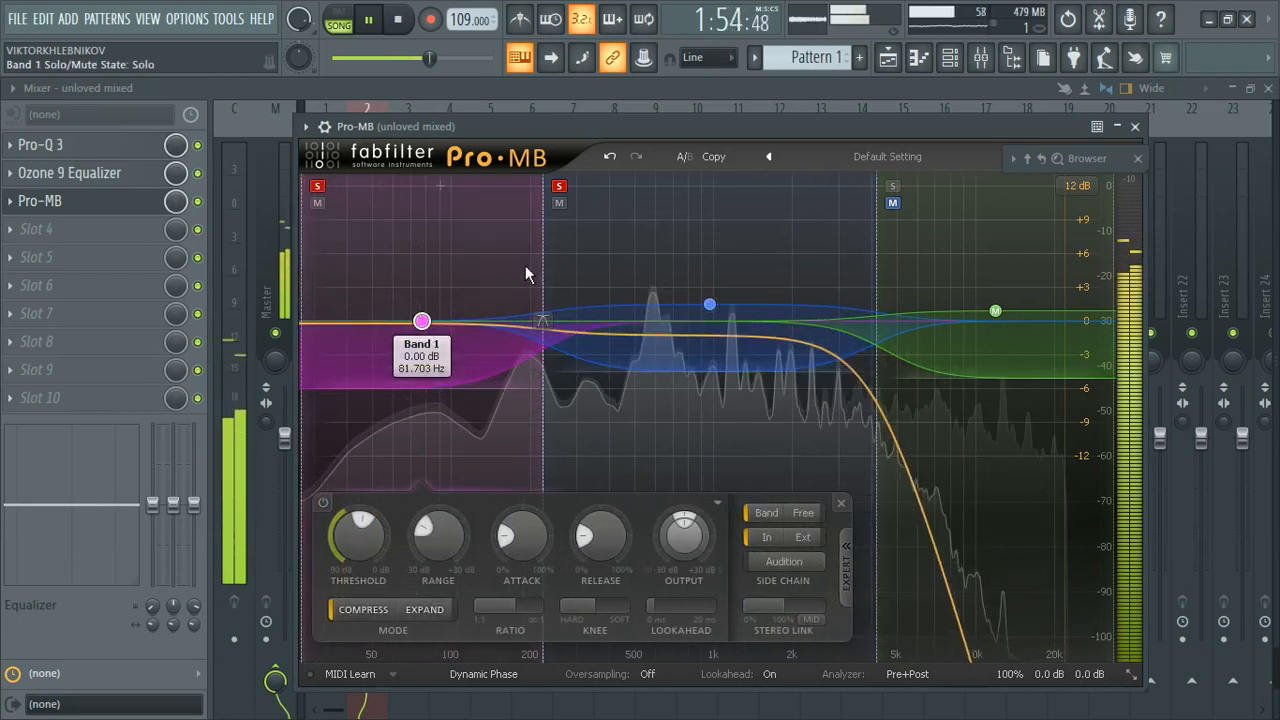
{"action": "left_click", "coordinate": [559, 186]}
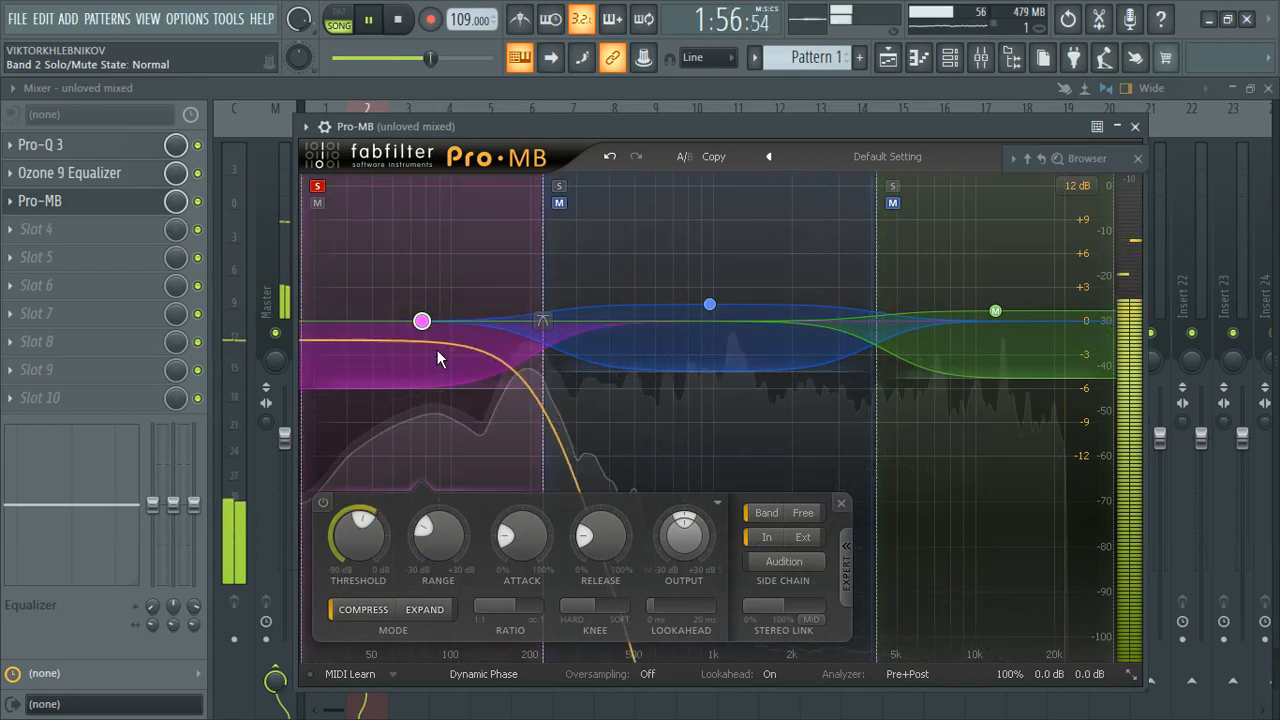
{"action": "left_click", "coordinate": [322, 502]}
{"action": "left_click", "coordinate": [322, 502]}
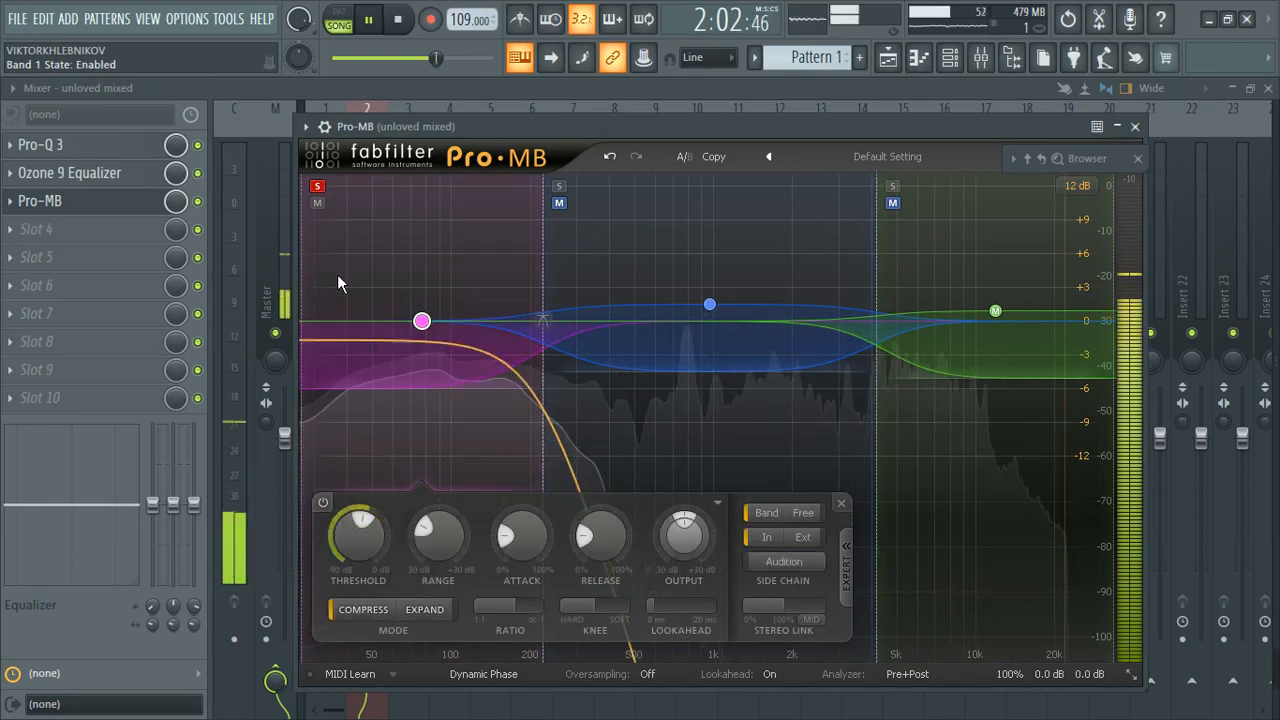
Clear band 1's solo so all three bands play, and close the Pro-MB window
{"action": "left_click", "coordinate": [317, 185]}
{"action": "left_click", "coordinate": [1080, 158]}
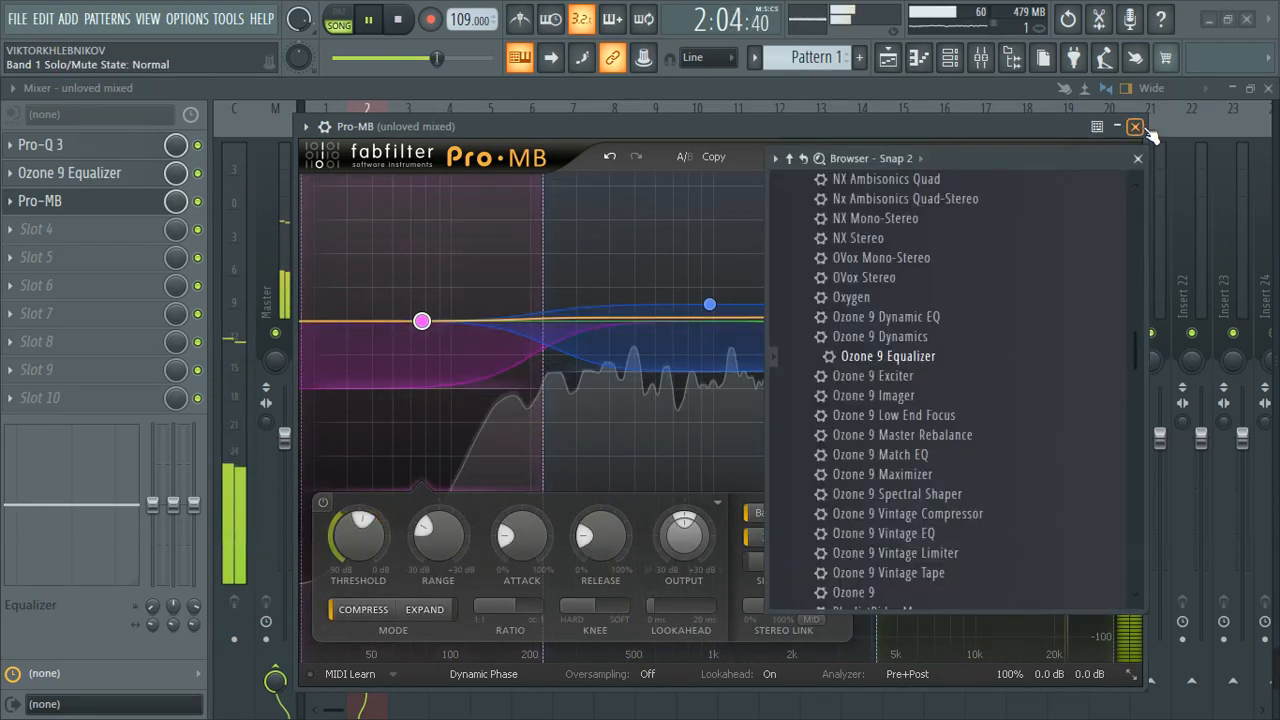
{"action": "left_click", "coordinate": [1139, 127]}
{"action": "left_click", "coordinate": [1139, 159]}
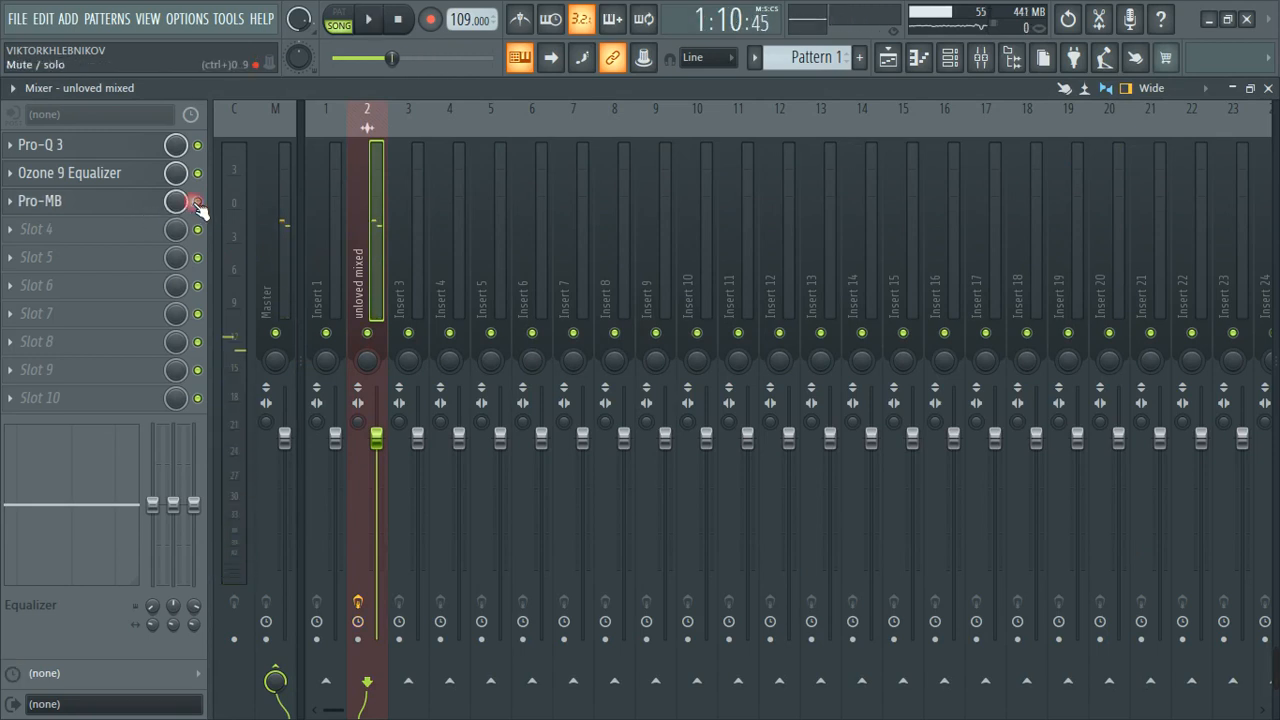
Play the mix to compare it with Pro-MB bypassed and enabled, and reopen the Pro-MB window
{"action": "key", "text": "space"}
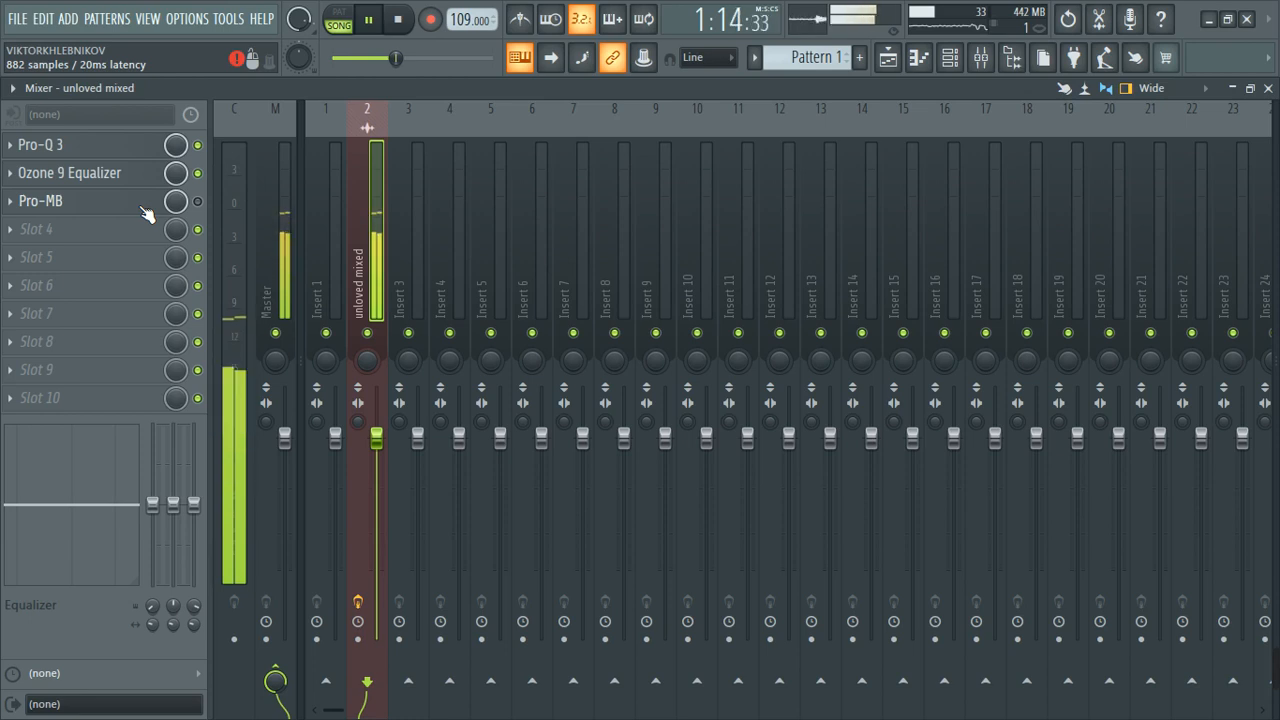
{"action": "left_click", "coordinate": [88, 222]}
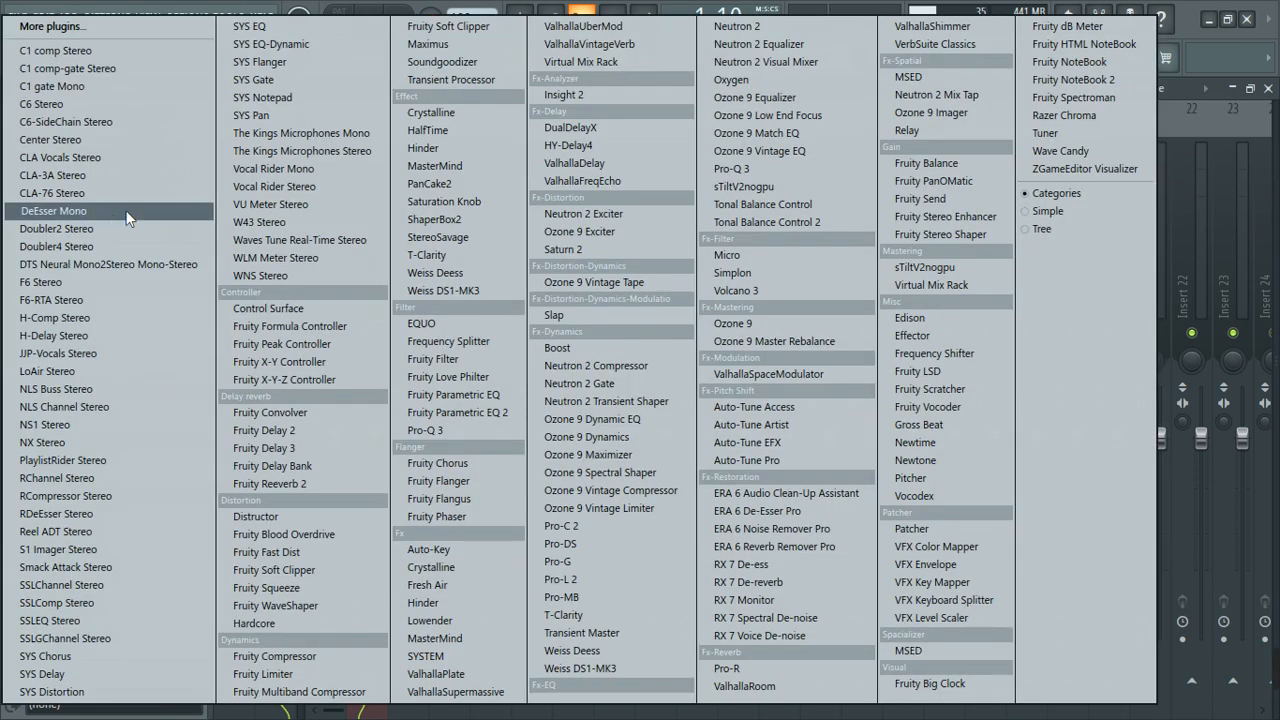
{"action": "left_click", "coordinate": [66, 7]}
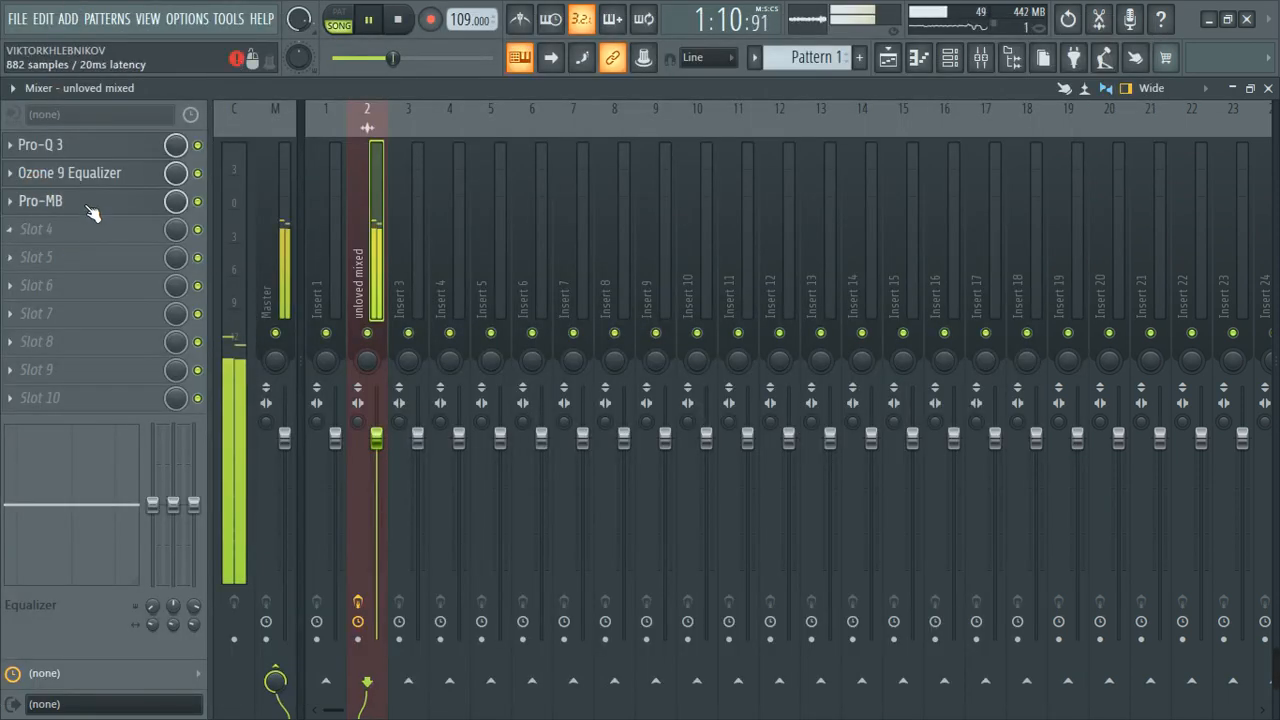
{"action": "left_click", "coordinate": [90, 207]}
{"action": "key", "text": "space"}
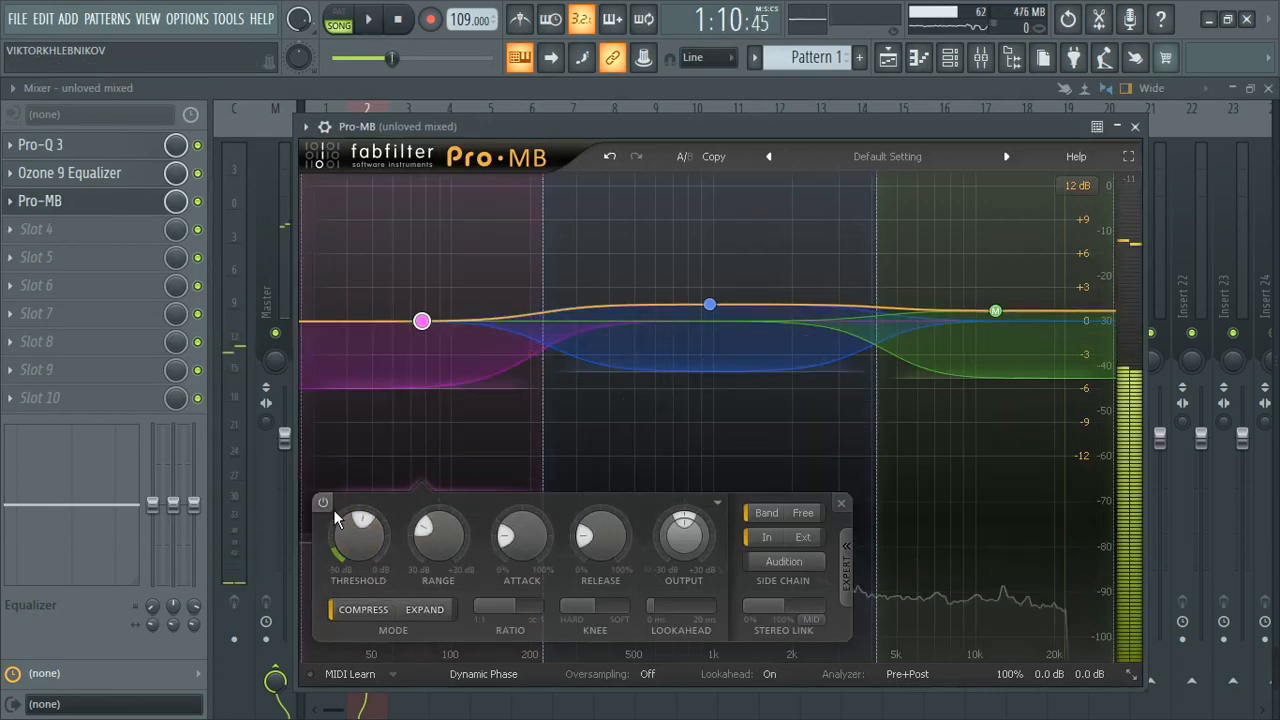
Audition the full mix with Pro-MB's band 1 bypassed, and re-enable the band
{"action": "left_click", "coordinate": [326, 505]}
{"action": "key", "text": "space"}
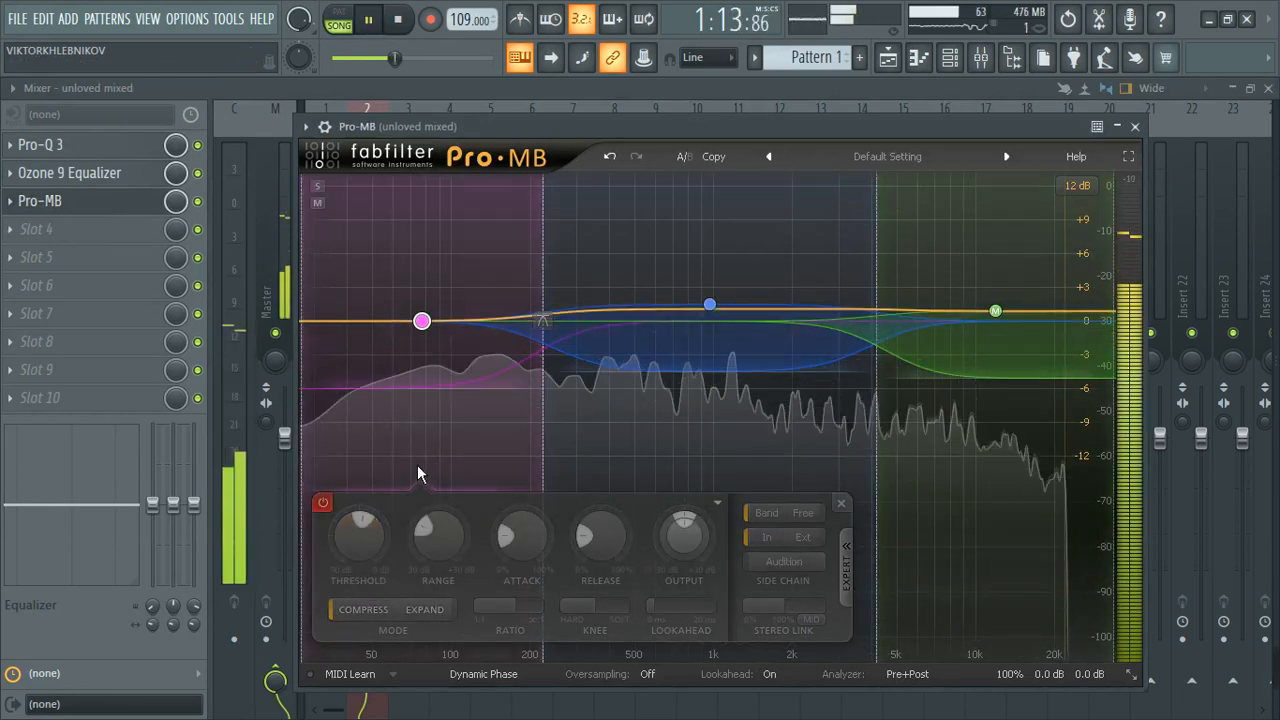
{"action": "key", "text": "space"}
{"action": "left_click", "coordinate": [323, 503]}
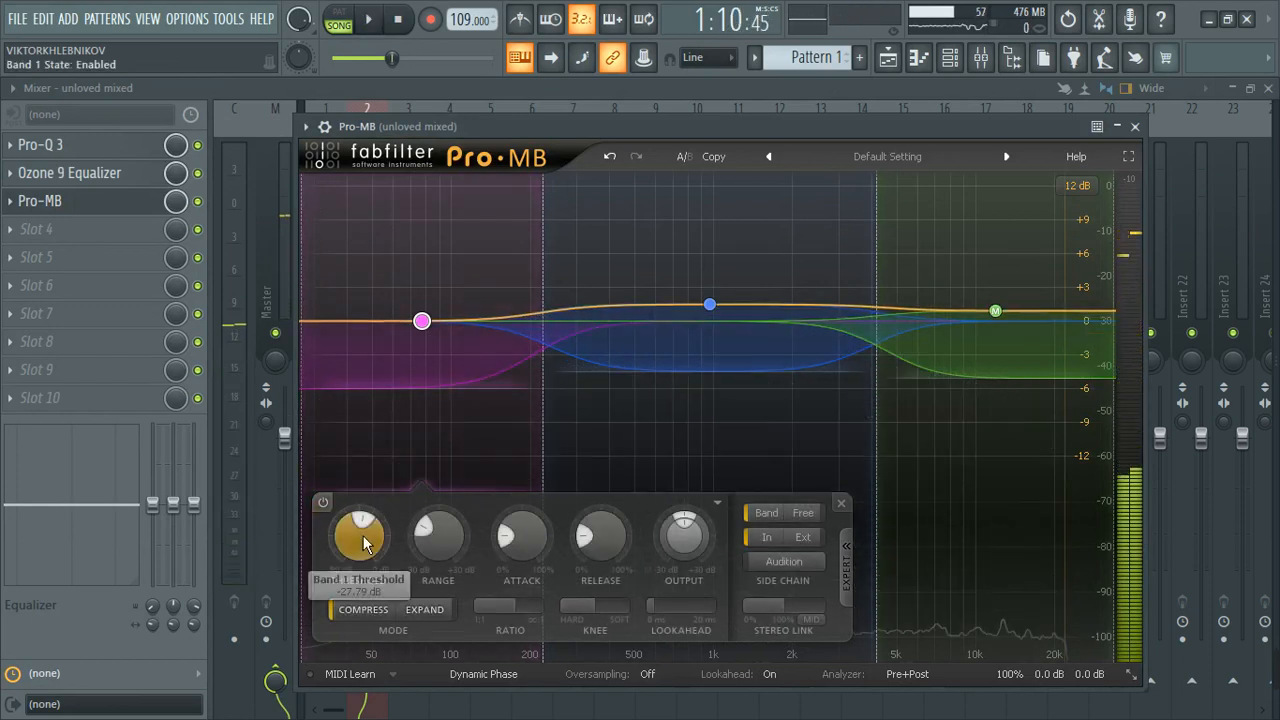
Raise band 1's threshold to about -20 dB while the mix plays, and close Pro-MB
{"action": "key", "text": "space"}
{"action": "key", "text": "space"}
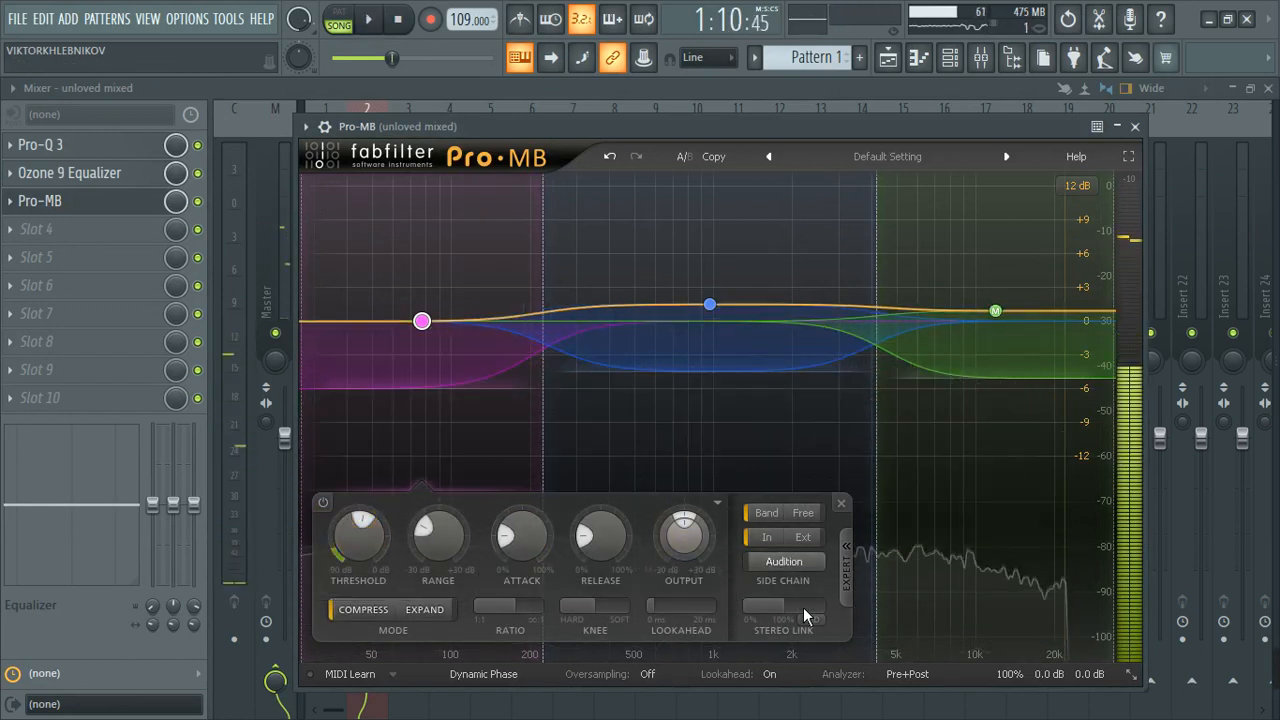
{"action": "key", "text": "space"}
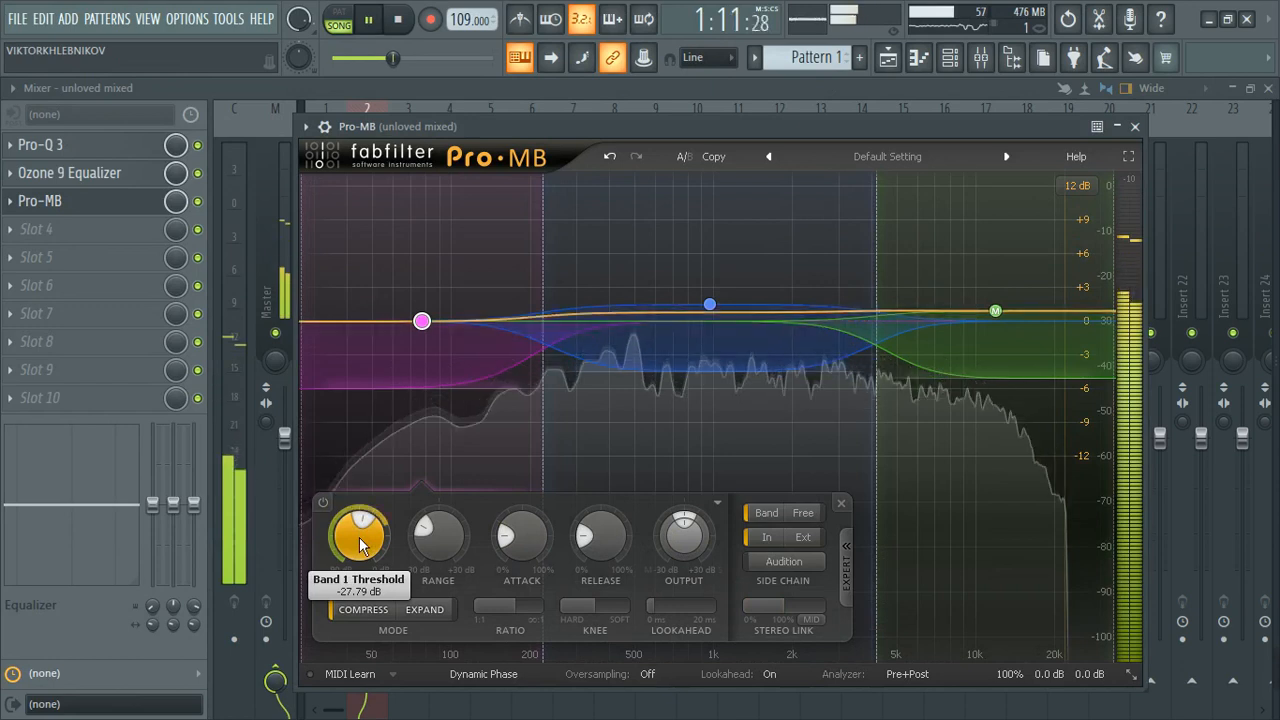
{"action": "scroll", "coordinate": [360, 543], "scroll_direction": "up", "scroll_amount": 5}
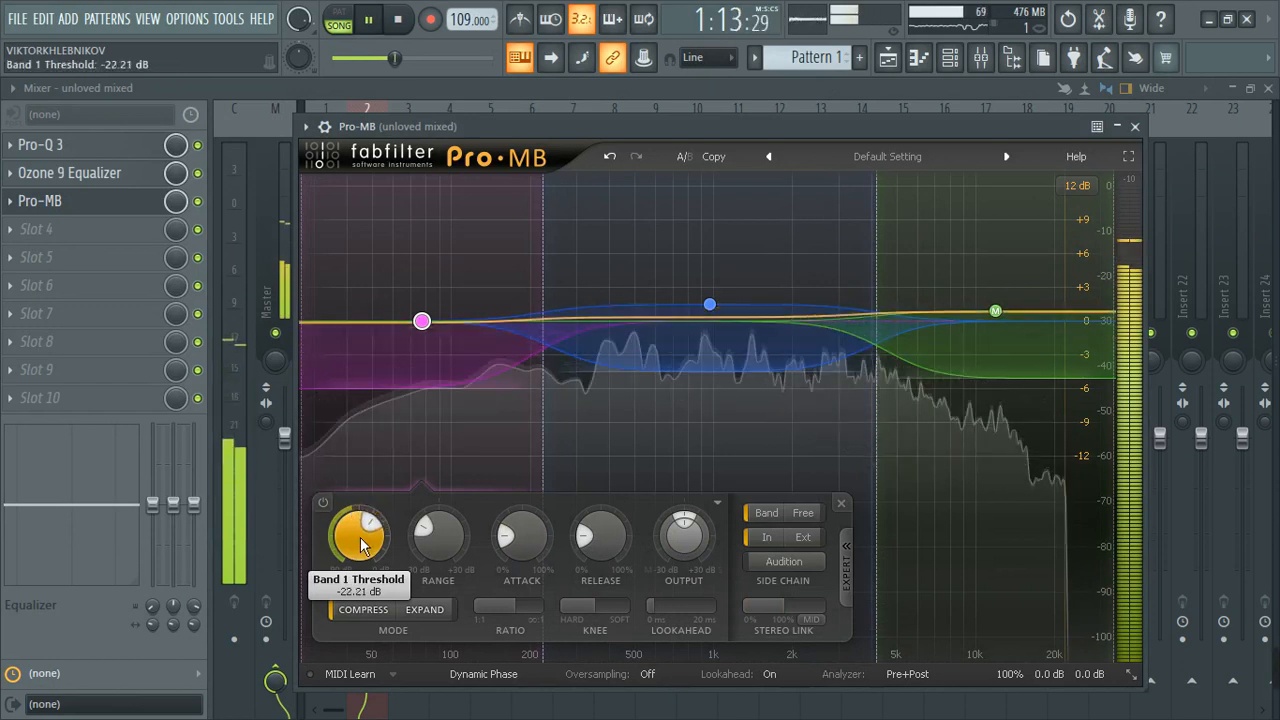
{"action": "scroll", "coordinate": [360, 543], "scroll_direction": "up", "scroll_amount": 2}
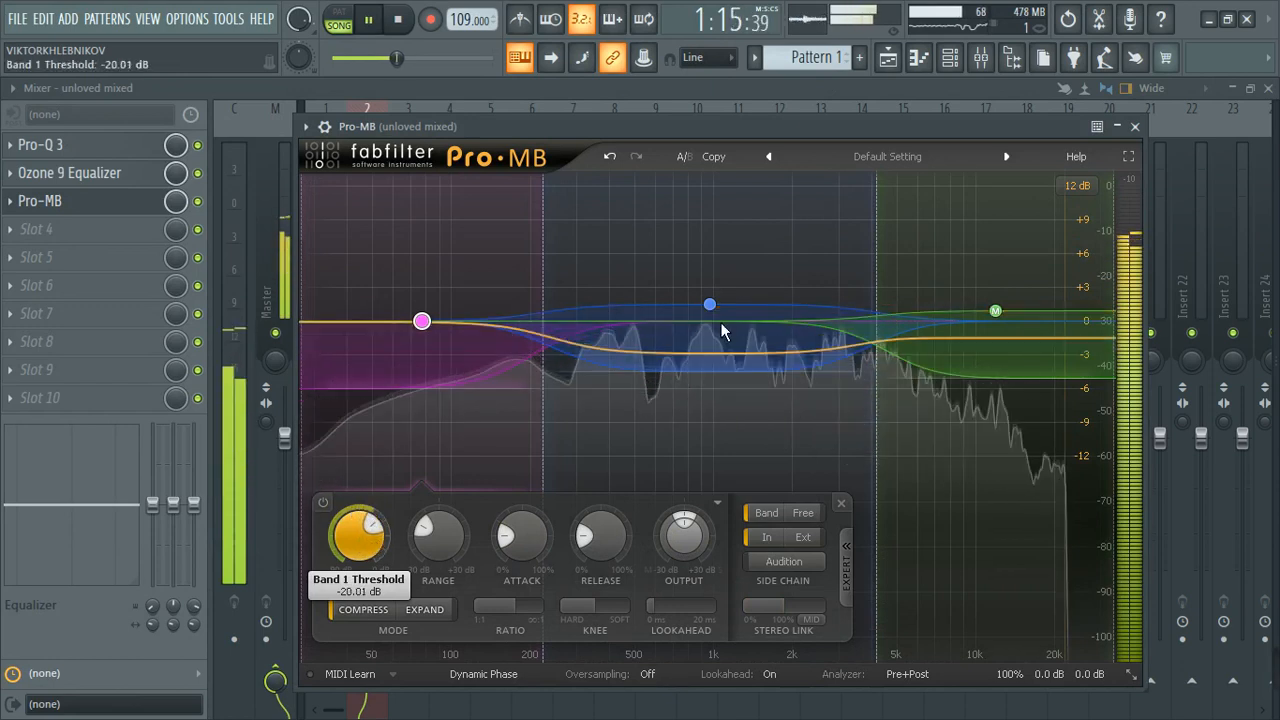
{"action": "left_click", "coordinate": [1135, 126]}
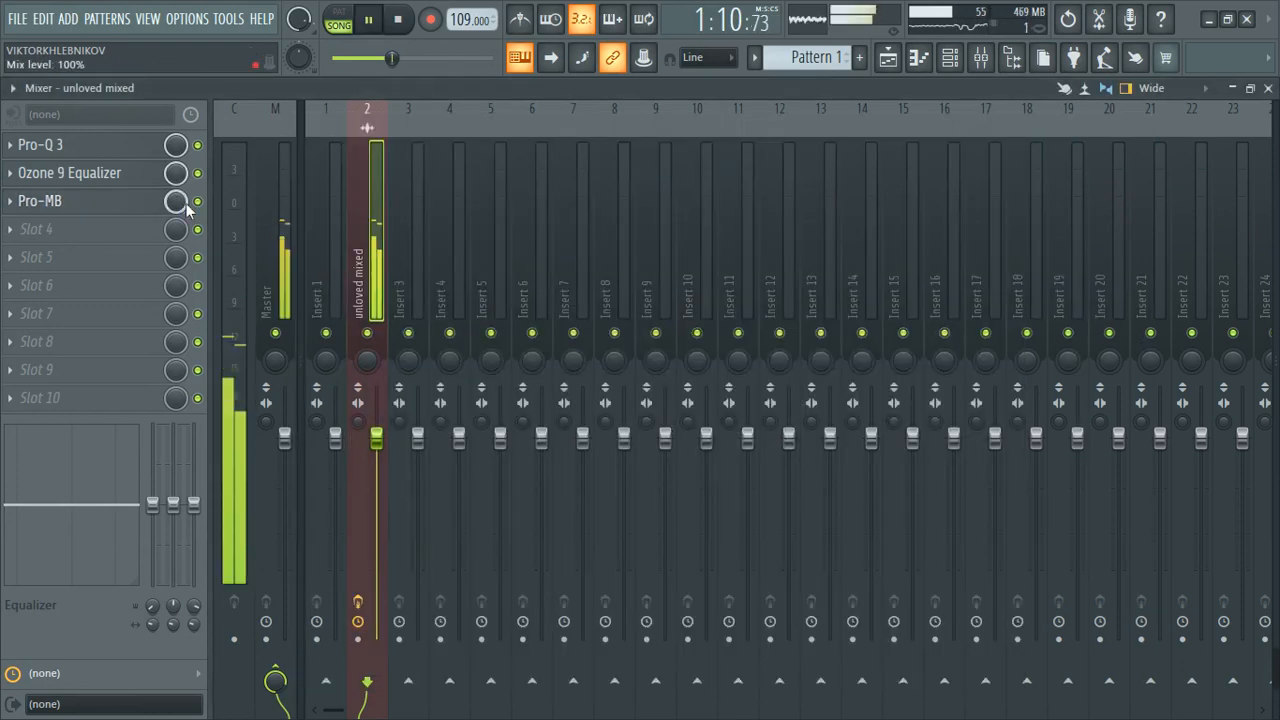
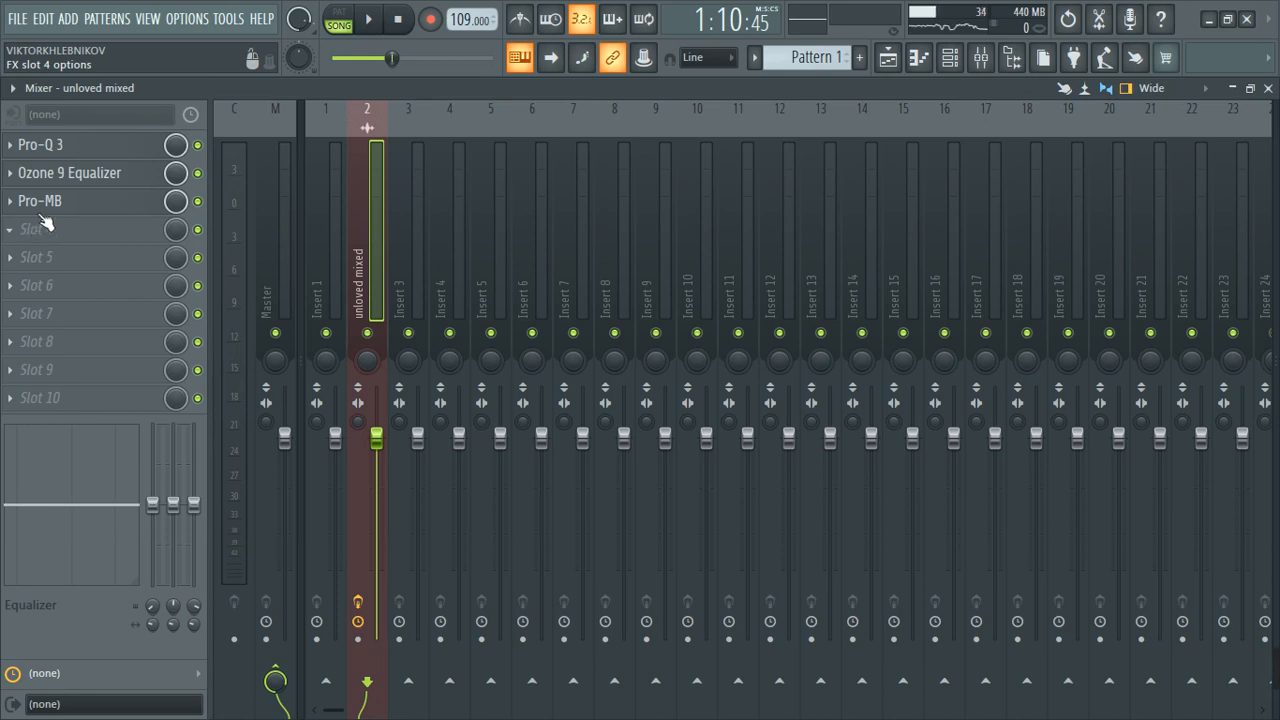
Review the Pro-Q 3 and Ozone 9 Equalizer curves already on the unloved mixed track
{"action": "left_click", "coordinate": [62, 152]}
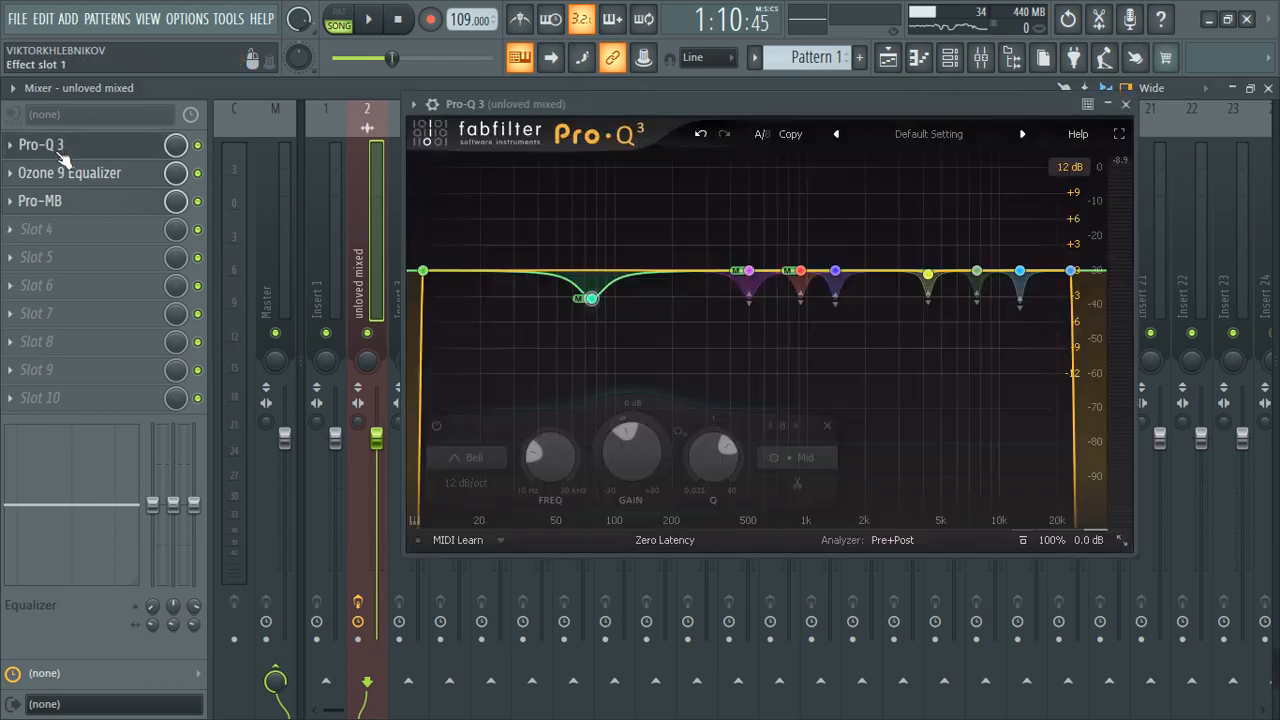
{"action": "left_click", "coordinate": [62, 150]}
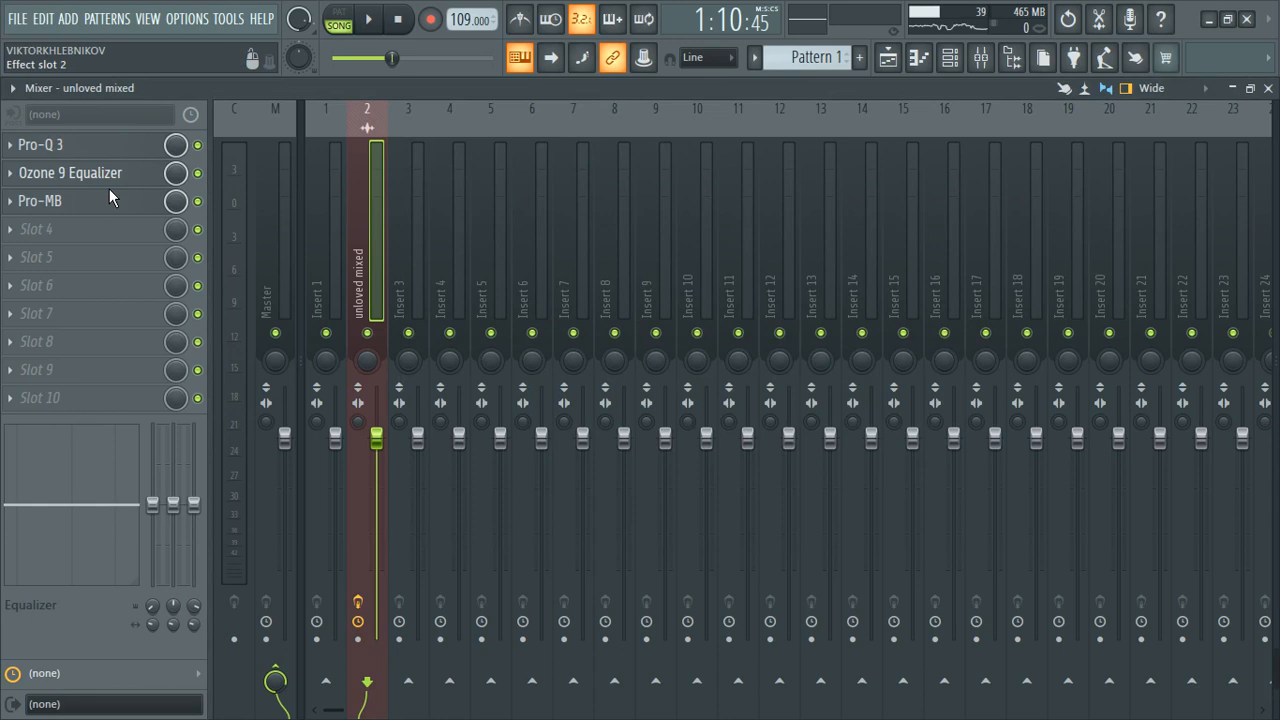
{"action": "left_click", "coordinate": [109, 188]}
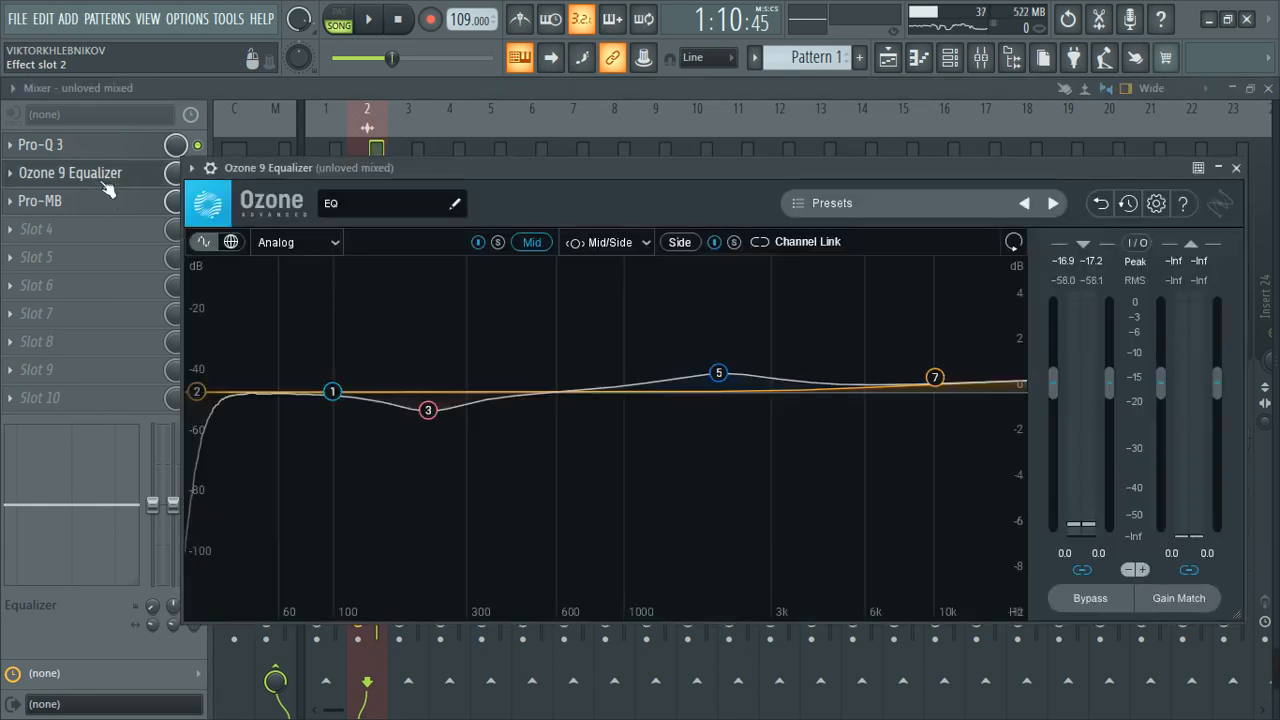
{"action": "left_click", "coordinate": [1238, 168]}
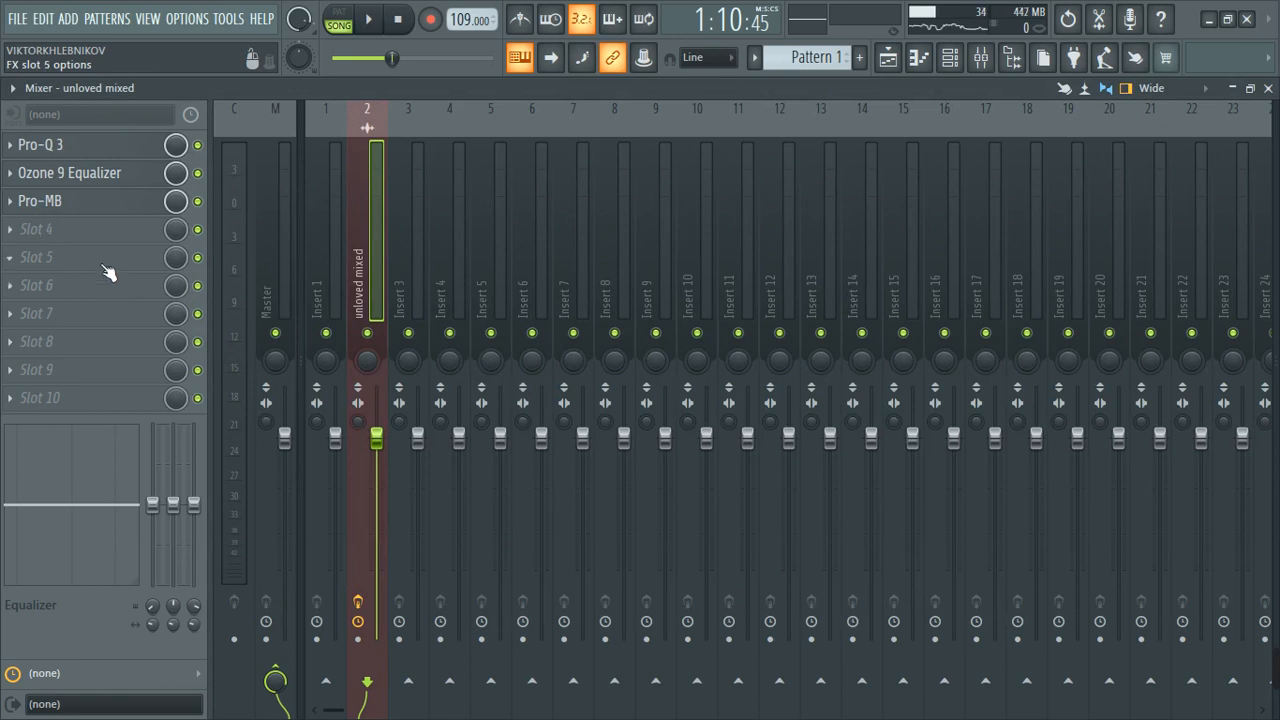
Load Saturation Knob into effect slot 4, try a saturation amount of about 0.8, and close its window
{"action": "left_click", "coordinate": [36, 232]}
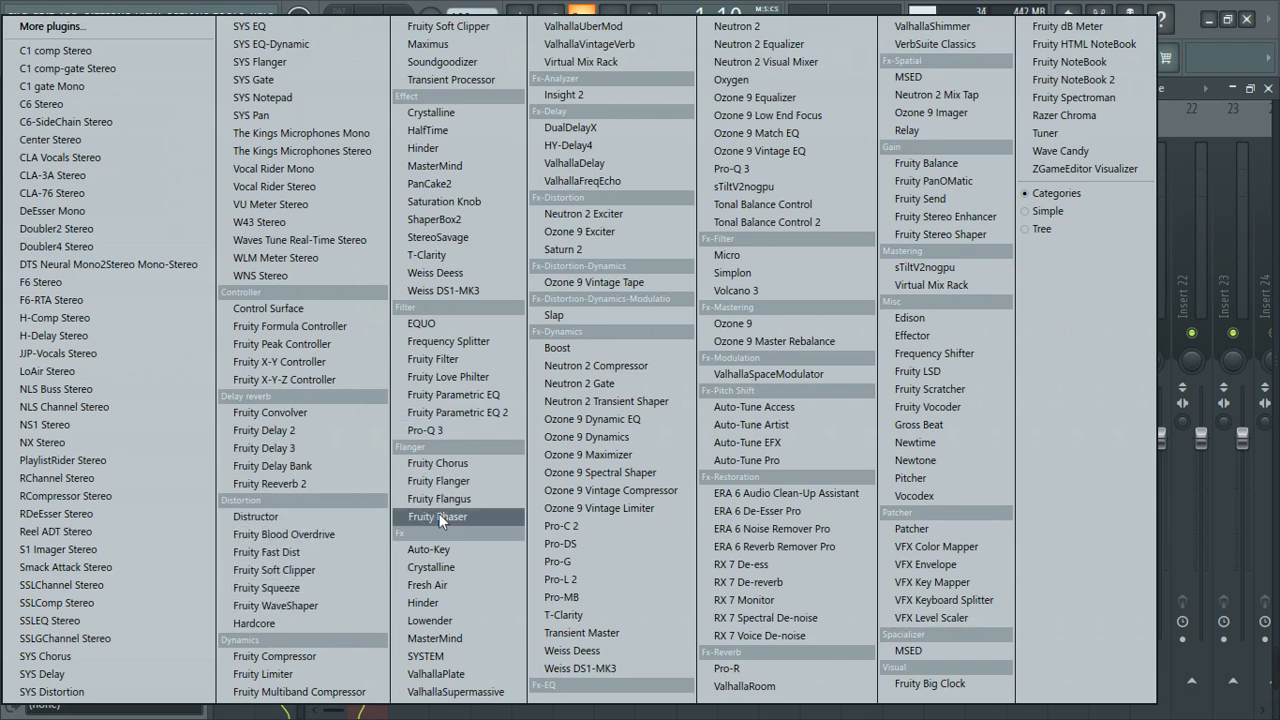
{"action": "left_click", "coordinate": [446, 202]}
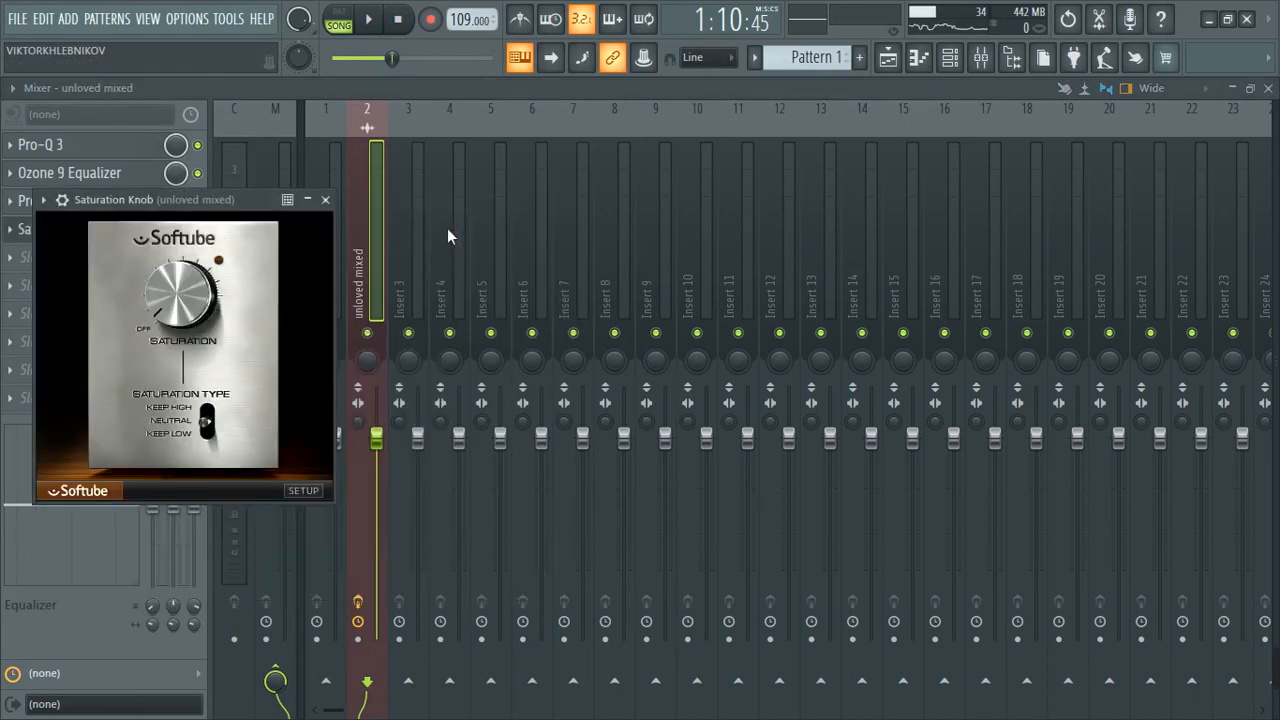
{"action": "left_click_drag", "start_coordinate": [199, 326], "coordinate": [197, 323]}
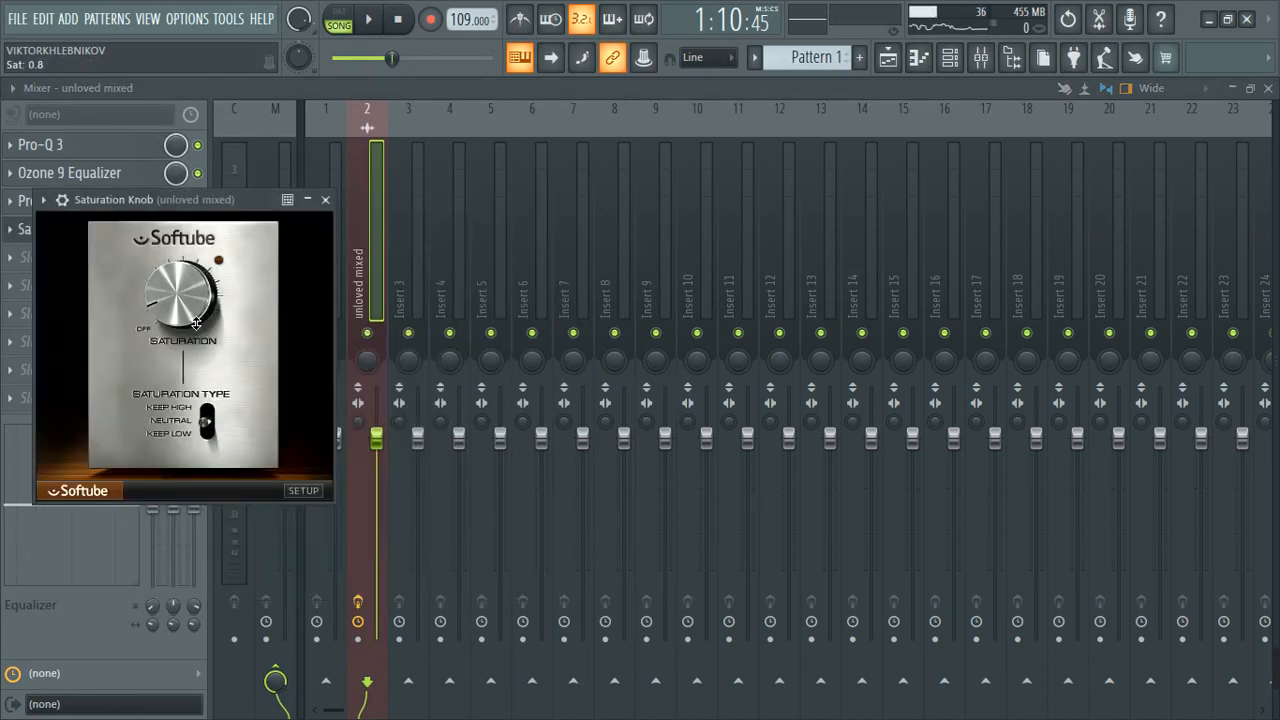
{"action": "left_click", "coordinate": [325, 199]}
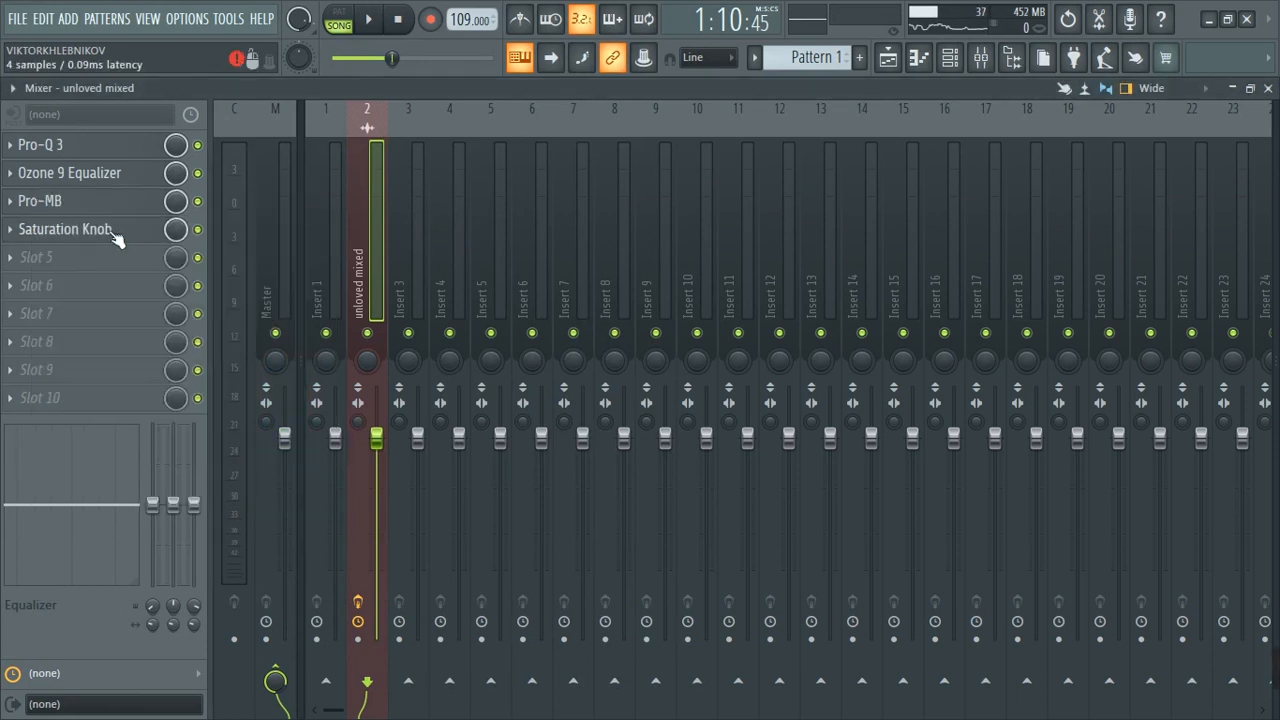
Audition the saturation on the playing mix, setting its type to Keep Low and its amount to about 0.3
{"action": "key", "text": "space"}
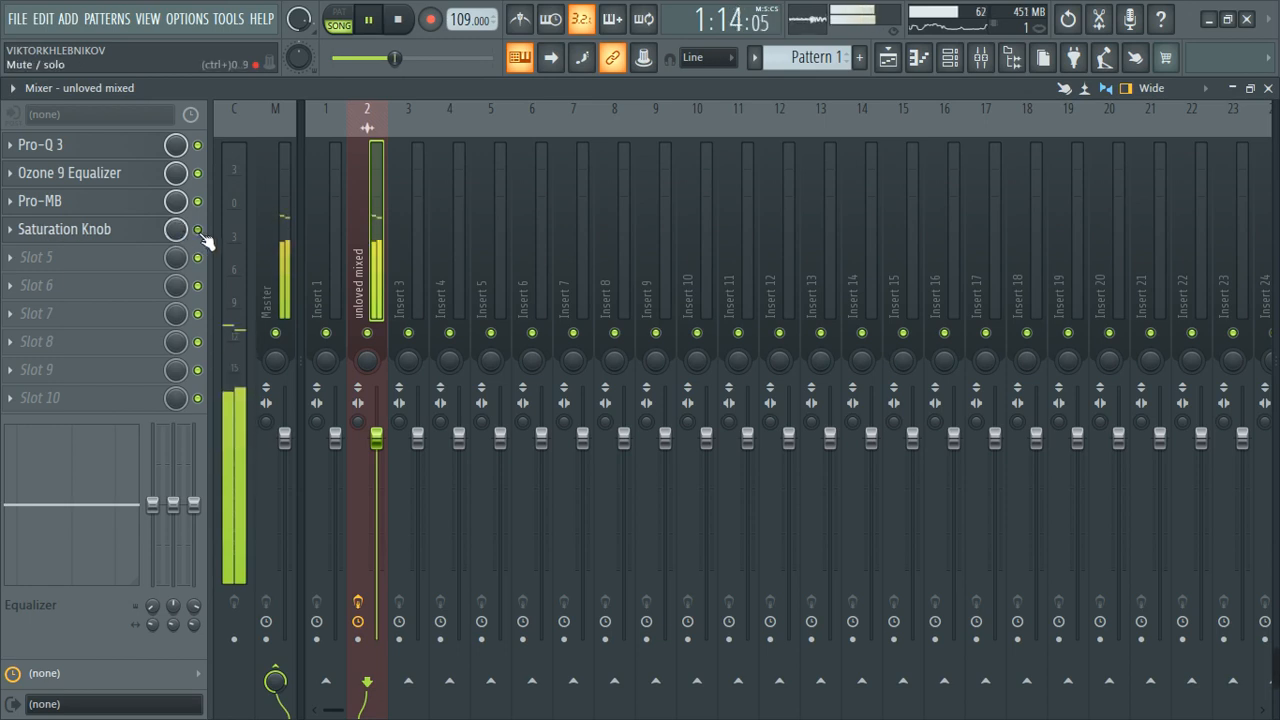
{"action": "left_click", "coordinate": [134, 231]}
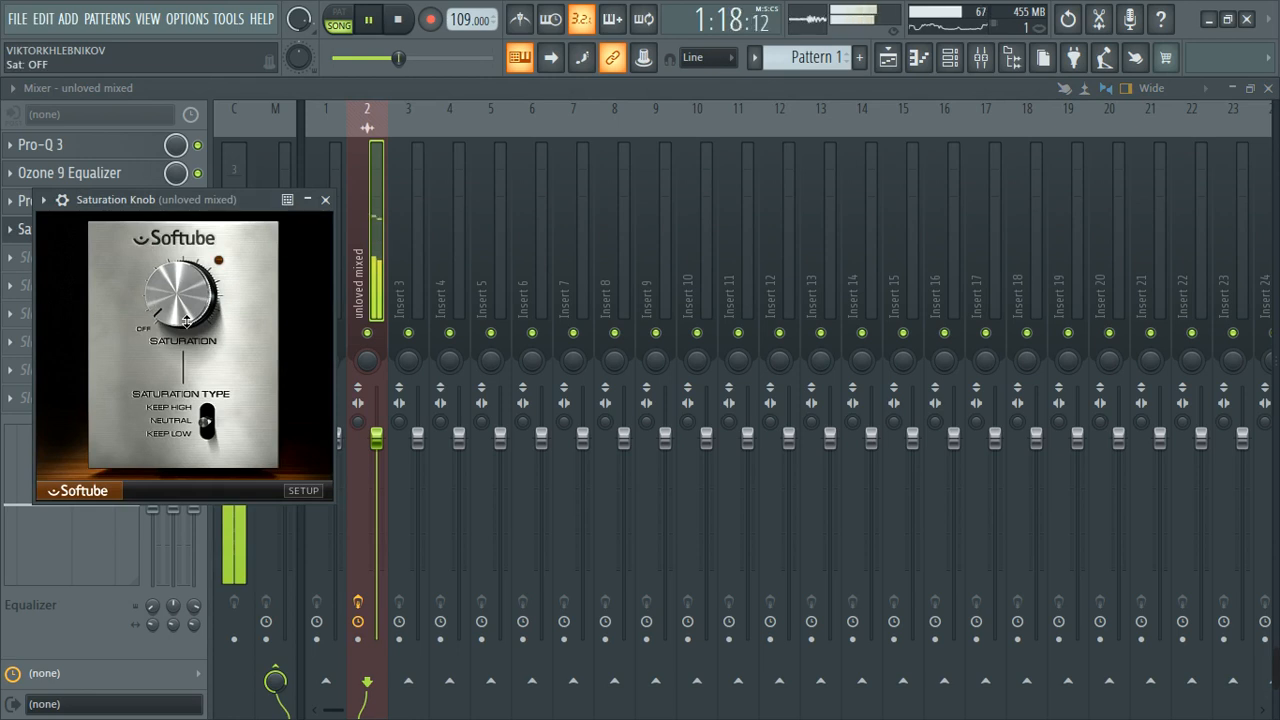
{"action": "left_click", "coordinate": [206, 405]}
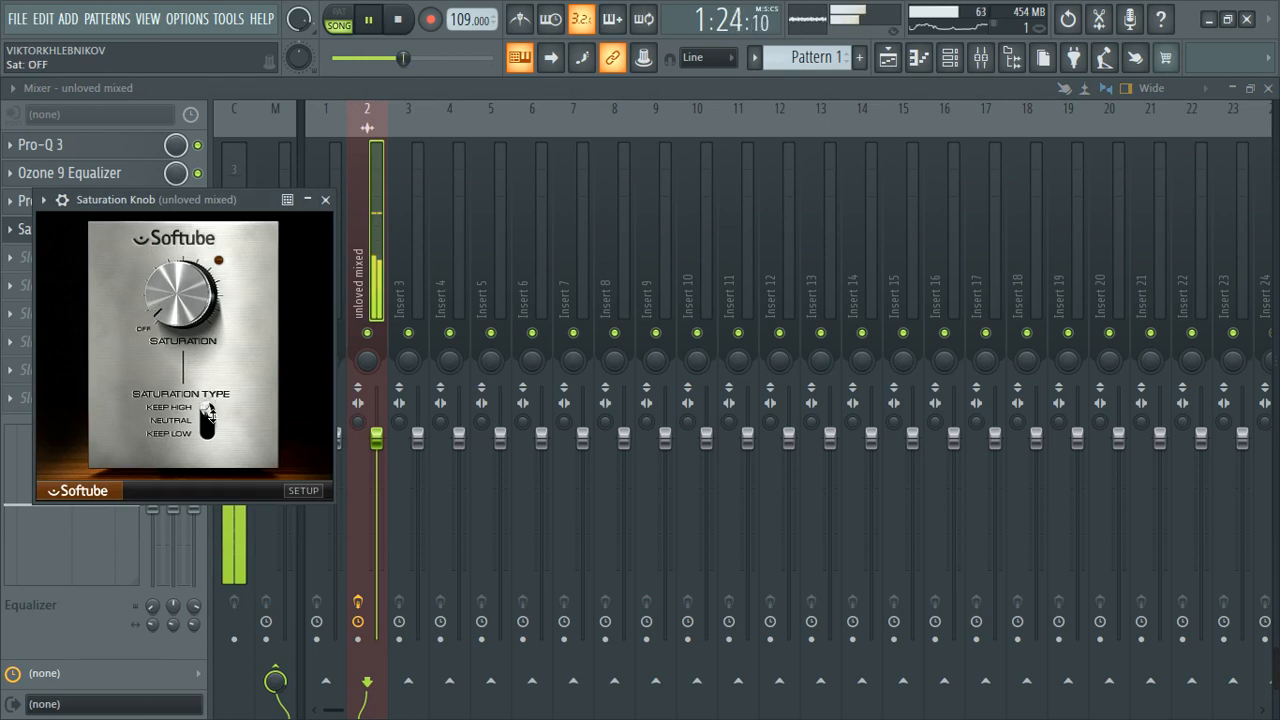
{"action": "left_click", "coordinate": [209, 418]}
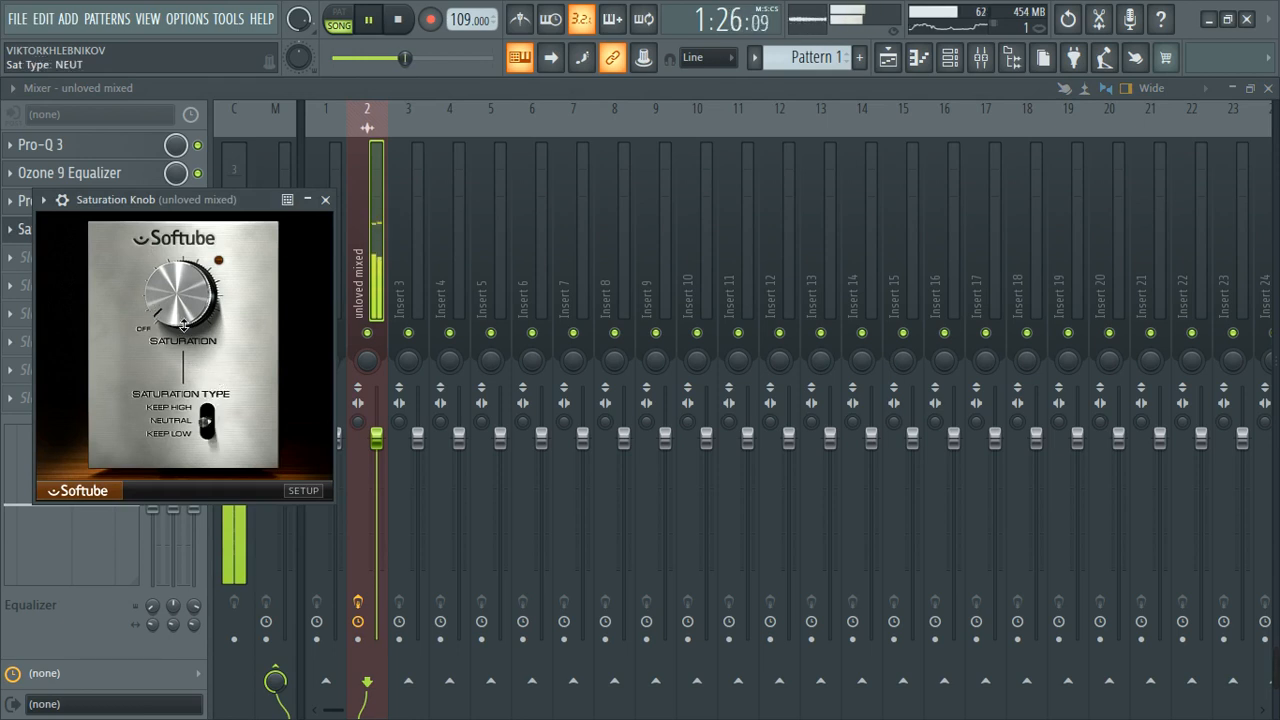
{"action": "left_click", "coordinate": [209, 426]}
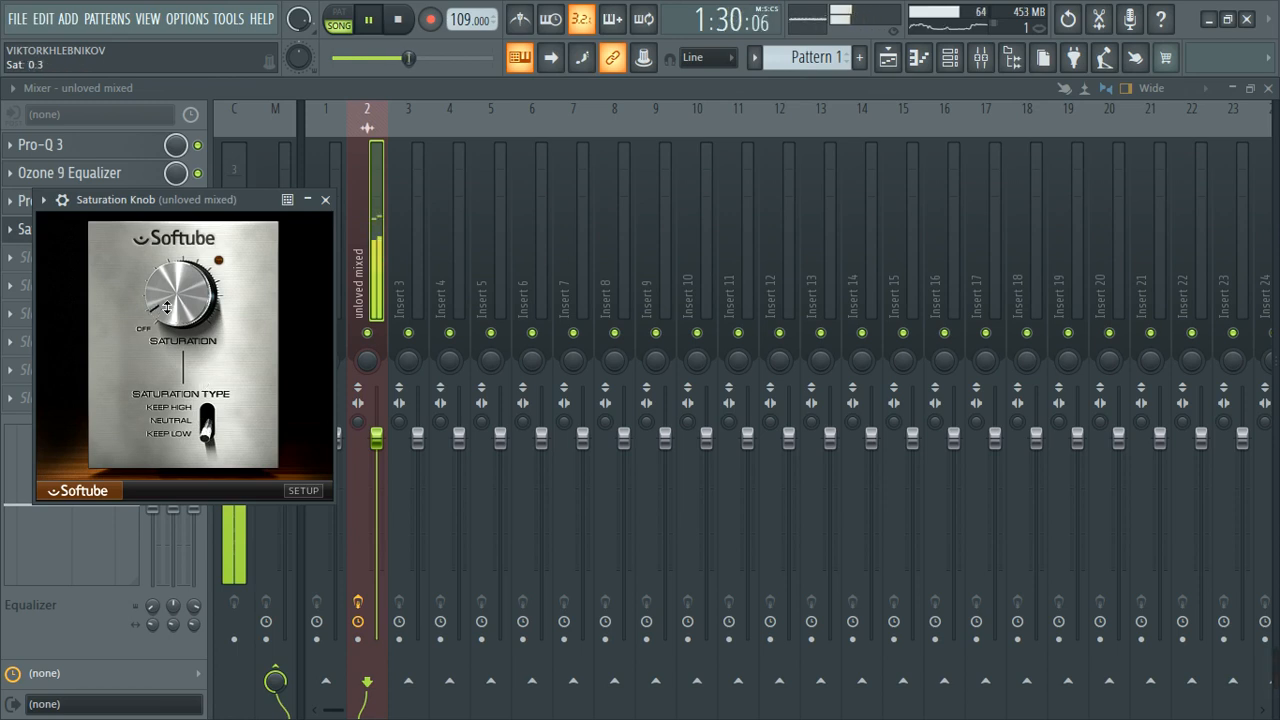
{"action": "left_click", "coordinate": [325, 199]}
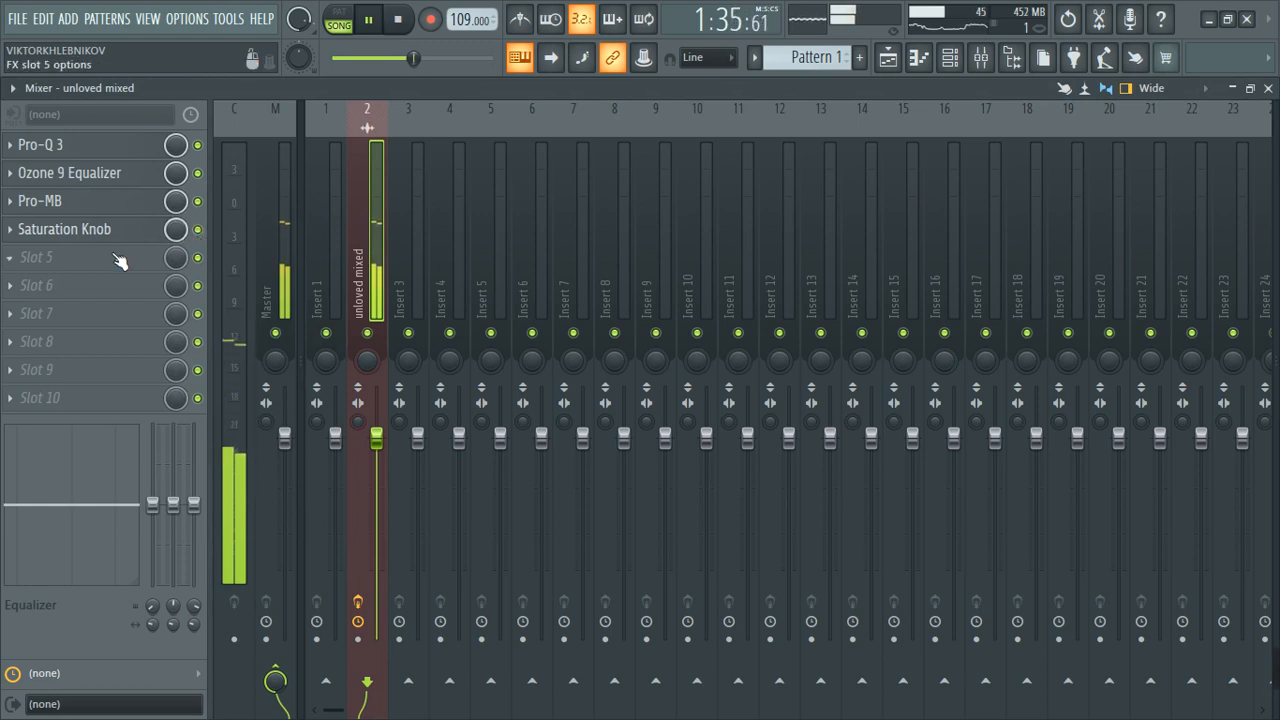
{"action": "key", "text": "space"}
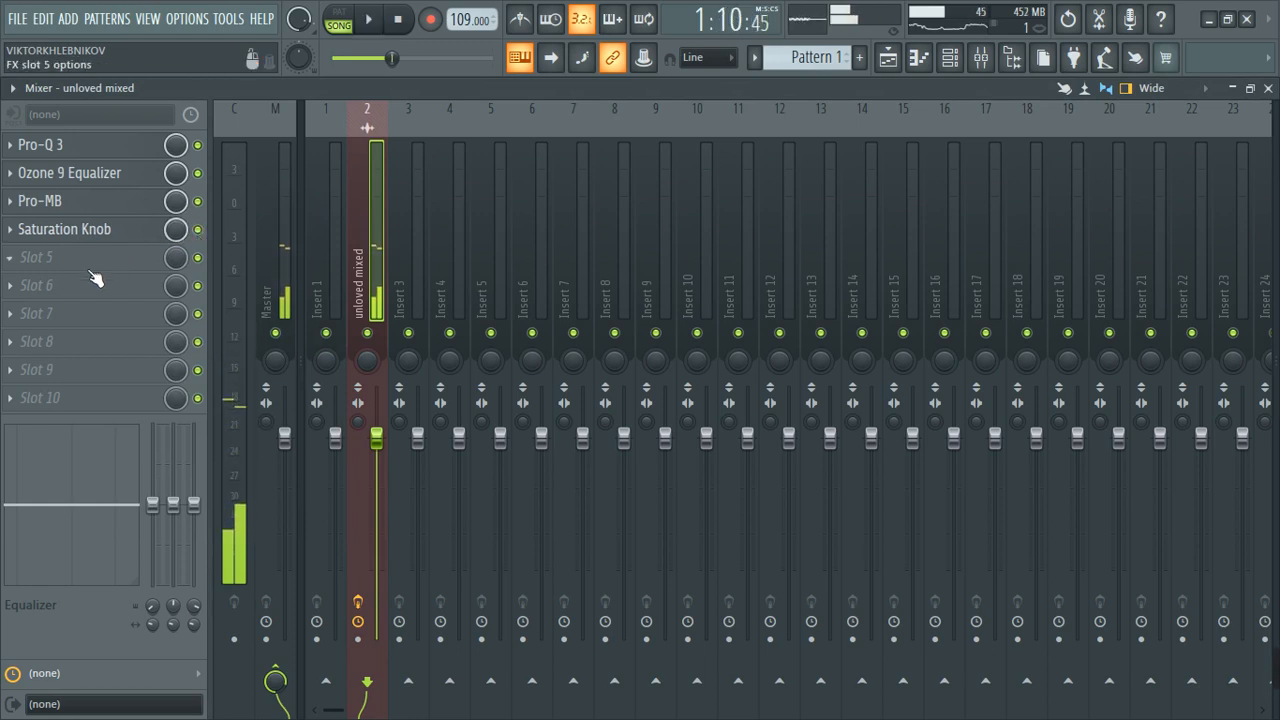
Load Center Stereo into effect slot 5 and shift its Low control toward the center, to about 39.8
{"action": "left_click", "coordinate": [58, 268]}
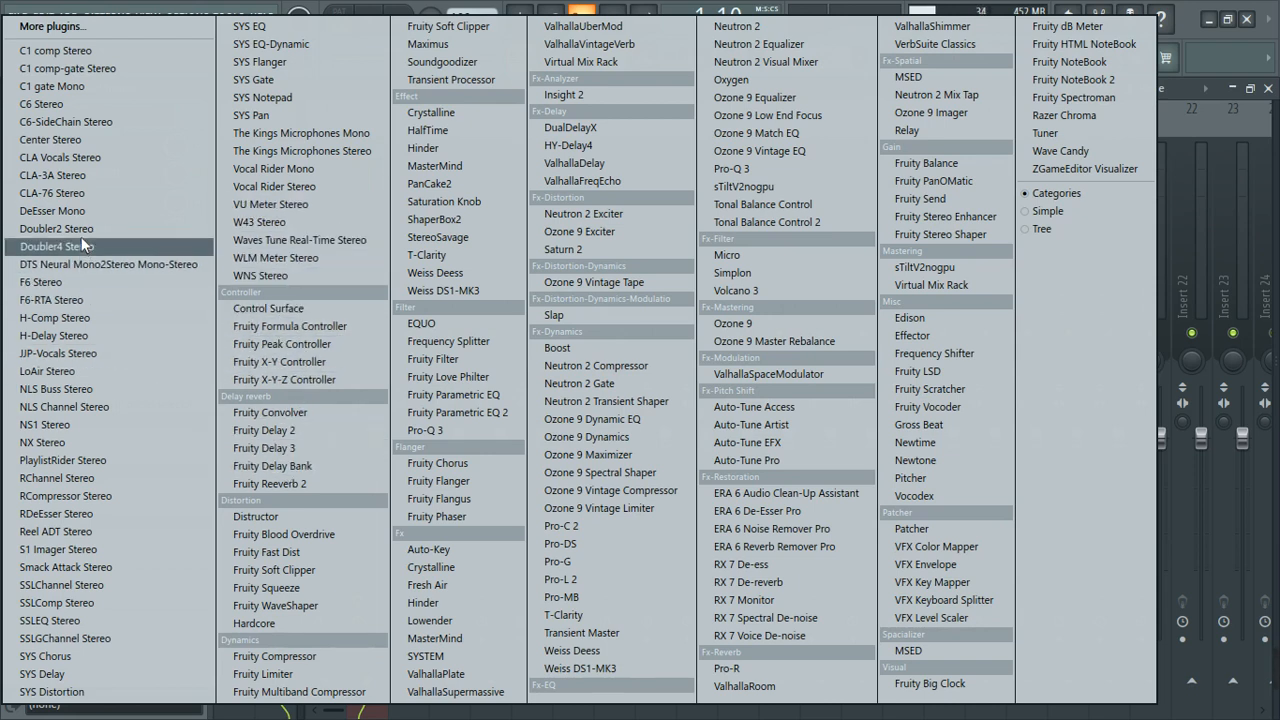
{"action": "left_click", "coordinate": [87, 141]}
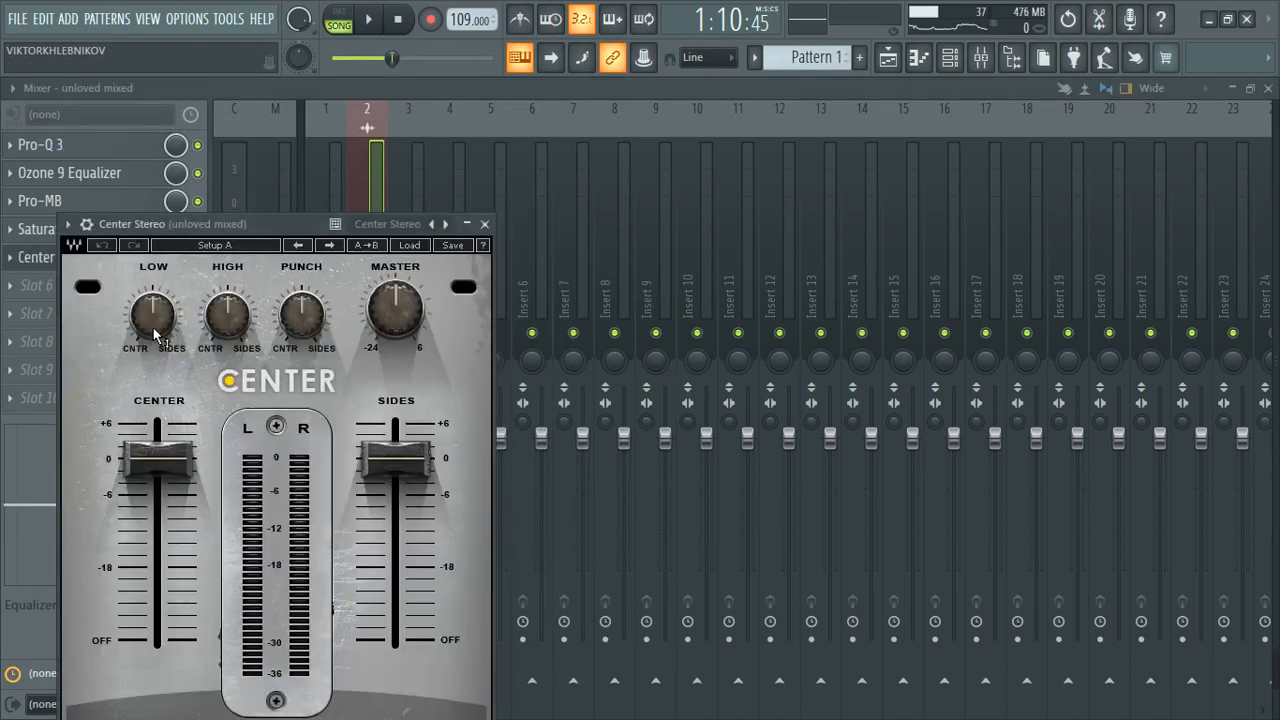
{"action": "scroll", "coordinate": [160, 333], "scroll_direction": "down", "scroll_amount": 1}
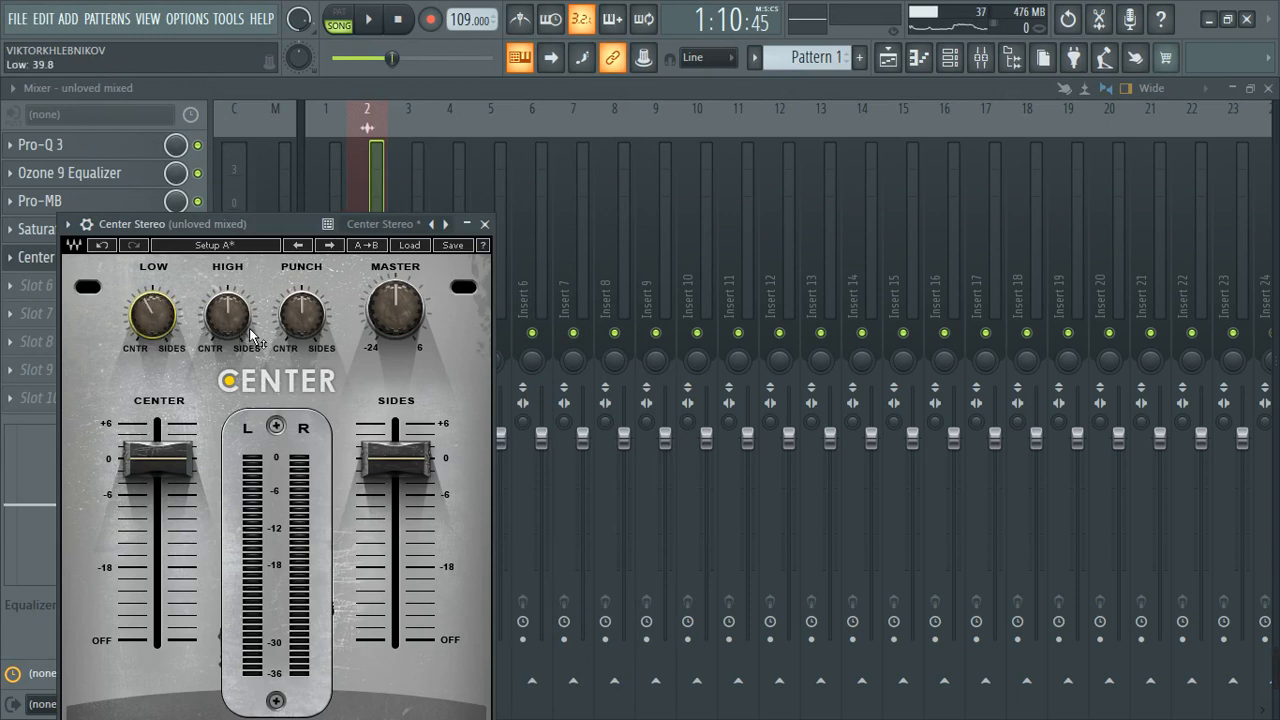
Adjust the Center Stereo controls to about 43.5 for Low, 60.2 for High and 43.2 for Punch while checking by ear
{"action": "key", "text": "space"}
{"action": "scroll", "coordinate": [303, 318], "scroll_direction": "up", "scroll_amount": 3}
{"action": "key", "text": "space"}
{"action": "scroll", "coordinate": [303, 318], "scroll_direction": "up", "scroll_amount": 1}
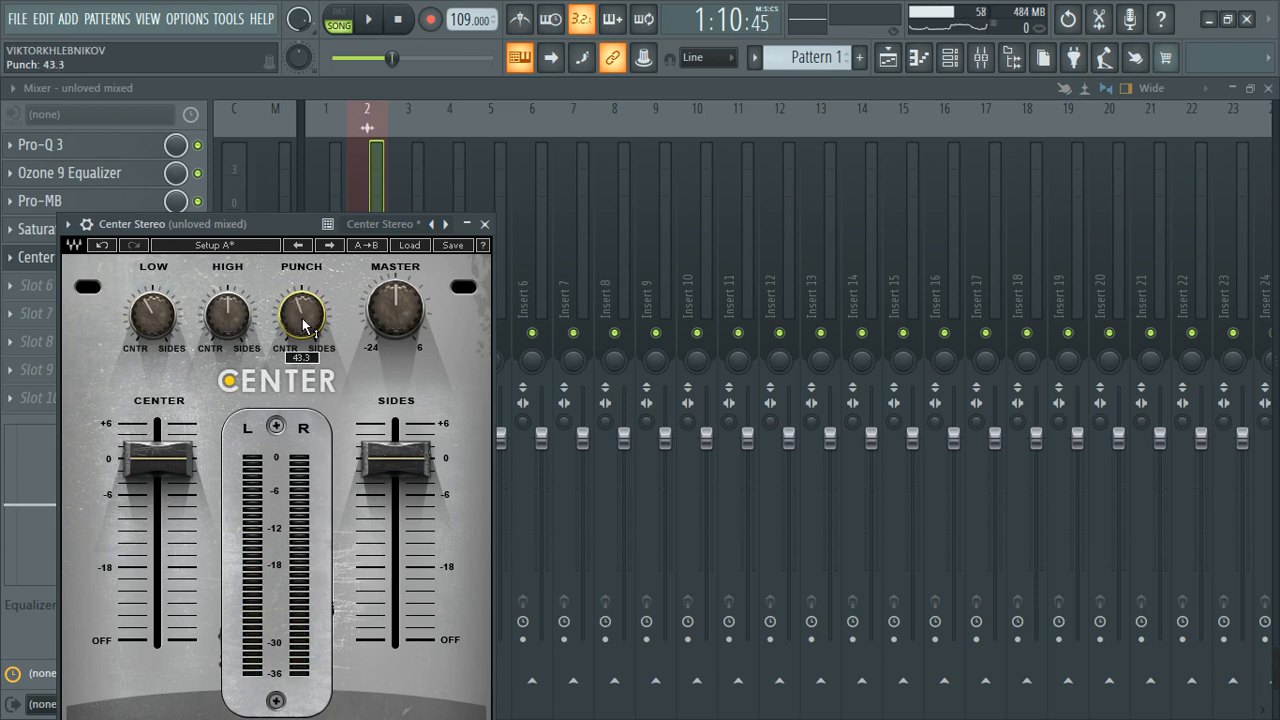
{"action": "scroll", "coordinate": [237, 322], "scroll_direction": "up", "scroll_amount": 2}
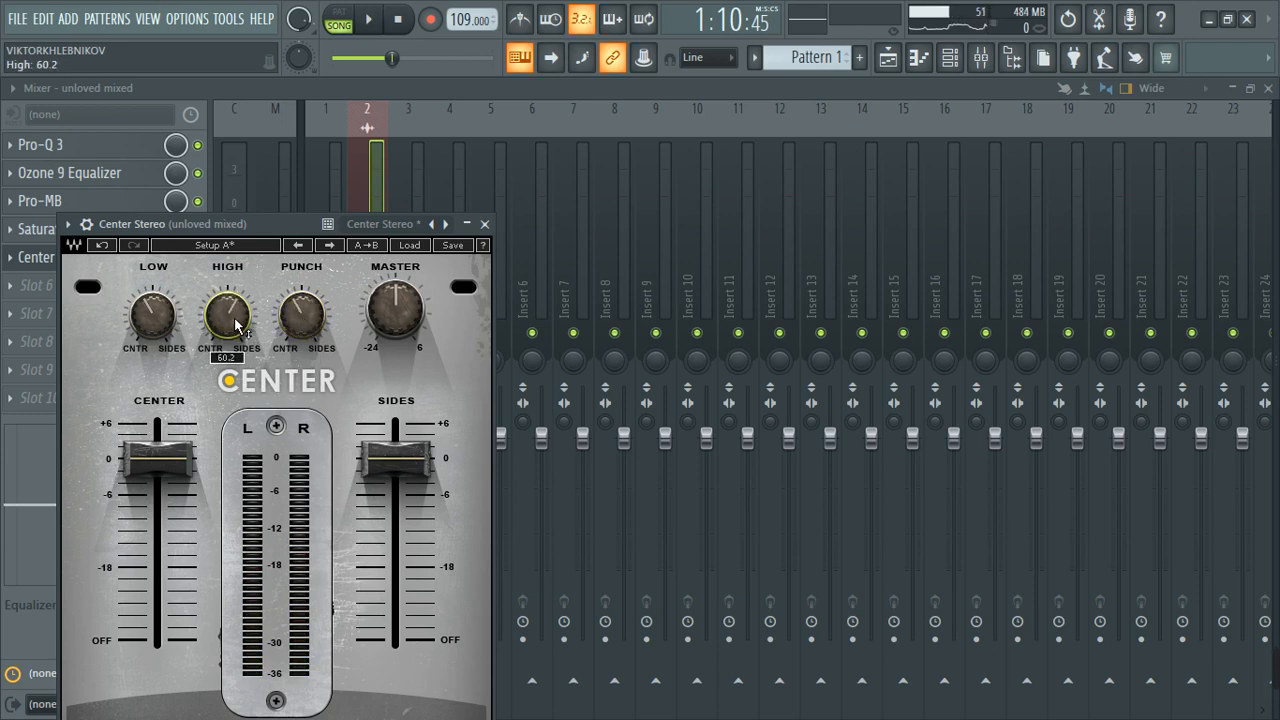
{"action": "key", "text": "space"}
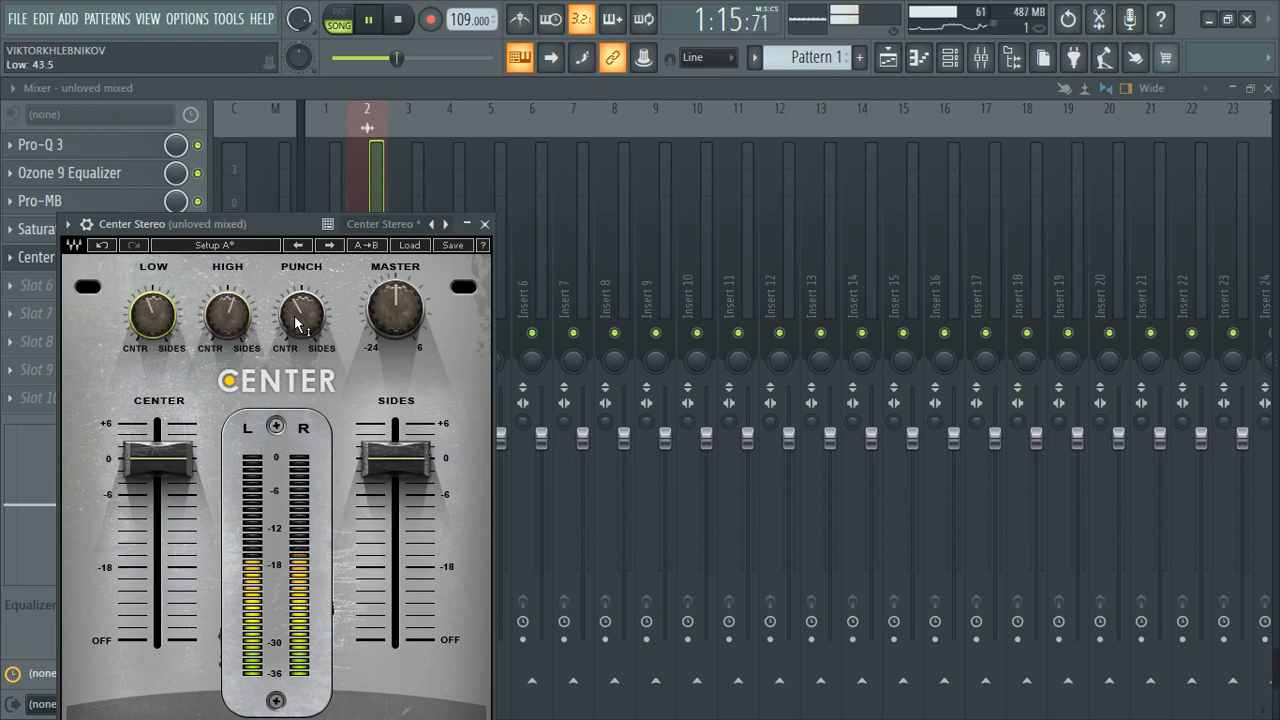
{"action": "left_click_drag", "start_coordinate": [298, 316], "coordinate": [299, 312]}
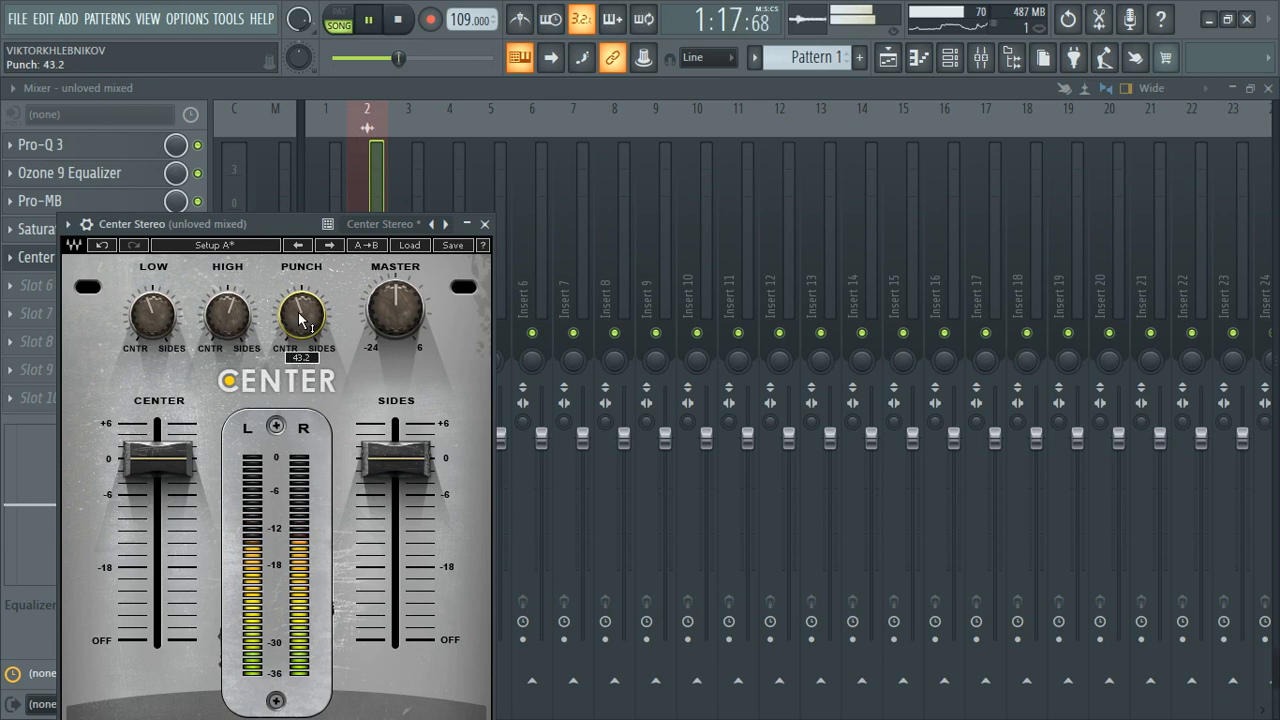
Try Sides levels between about -4.3 and 1.0 in Center Stereo during playback, leave a slight boost, and close its window
{"action": "left_click_drag", "start_coordinate": [324, 228], "coordinate": [693, 130]}
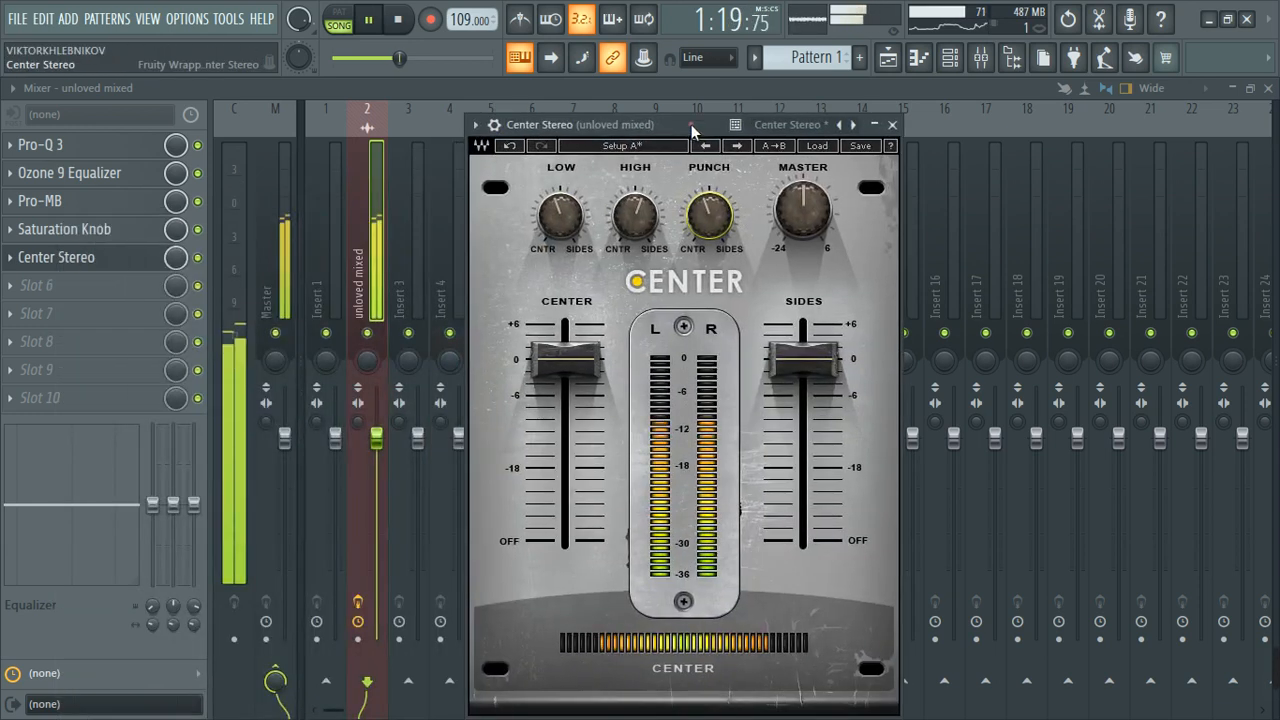
{"action": "left_click_drag", "start_coordinate": [811, 366], "coordinate": [816, 376]}
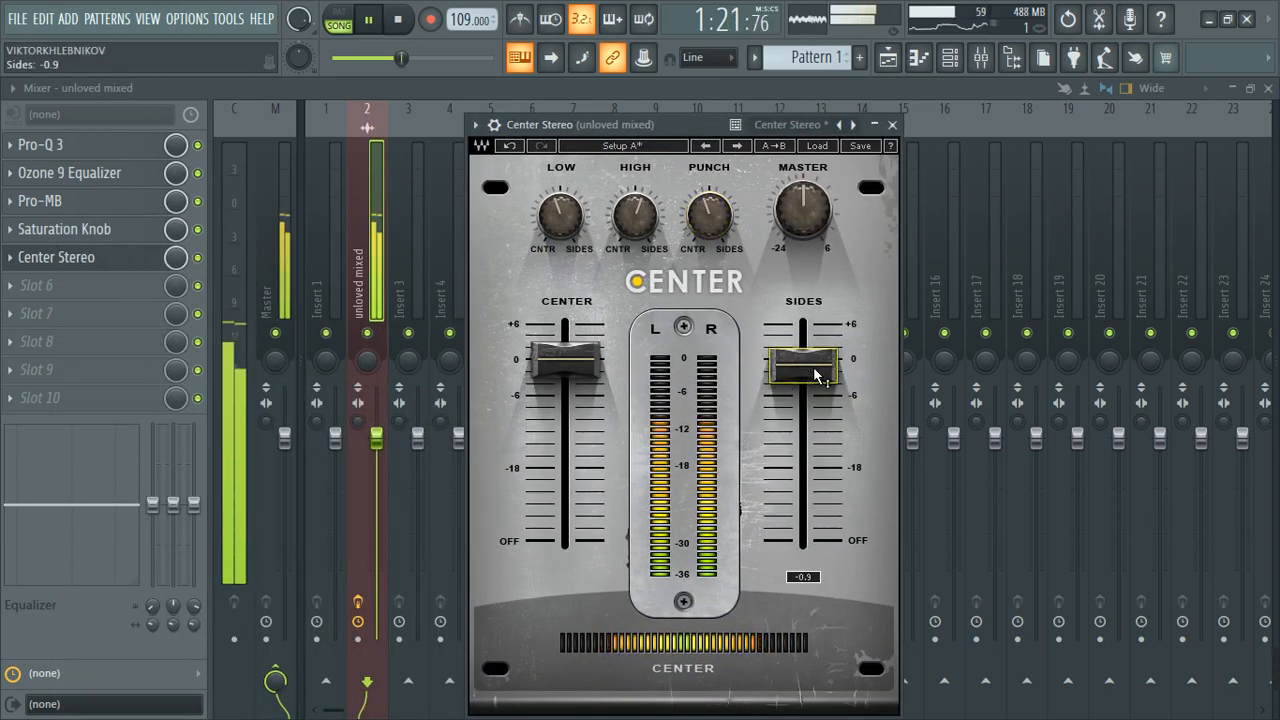
{"action": "scroll", "coordinate": [816, 376], "scroll_direction": "down", "scroll_amount": 6}
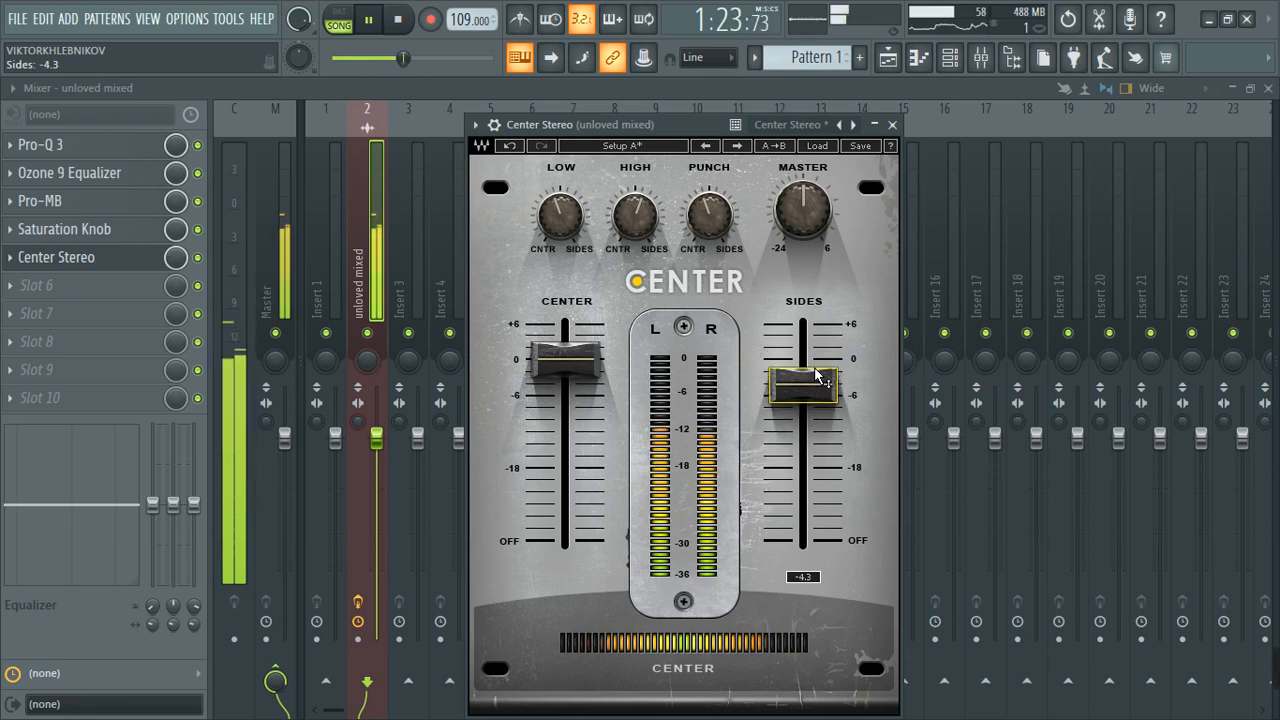
{"action": "scroll", "coordinate": [816, 376], "scroll_direction": "up", "scroll_amount": 9}
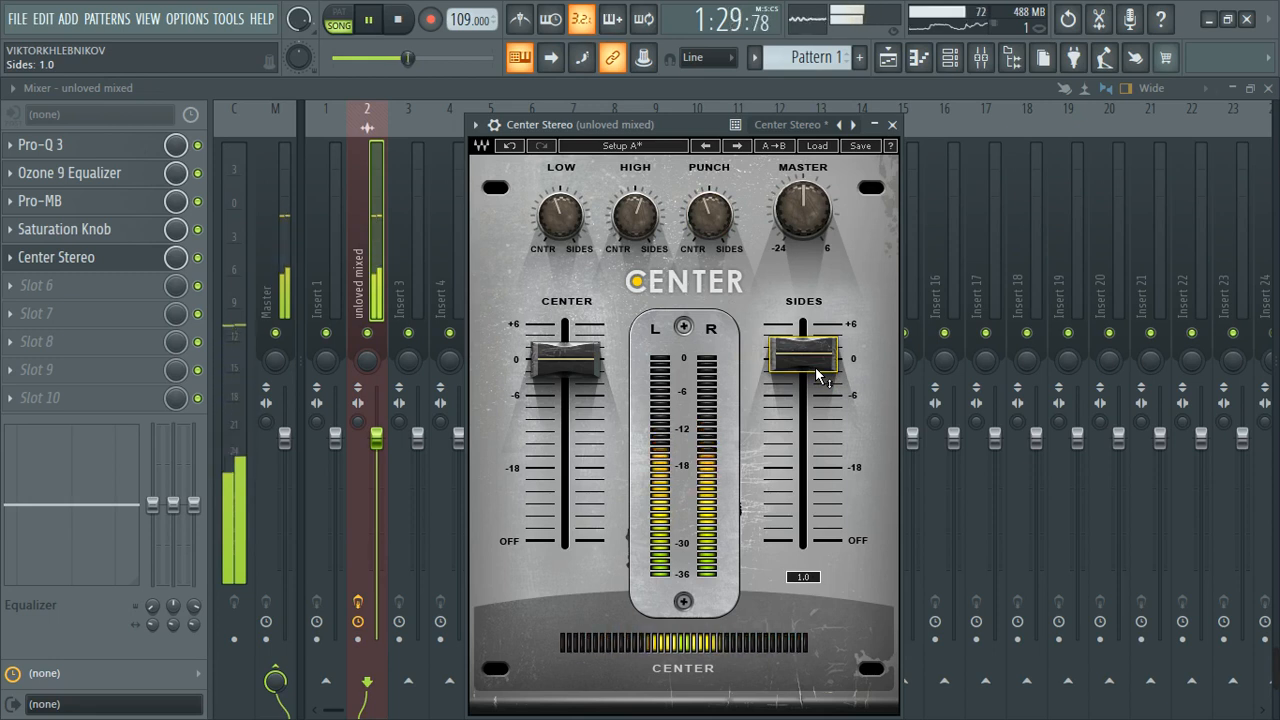
{"action": "scroll", "coordinate": [816, 376], "scroll_direction": "down", "scroll_amount": 2}
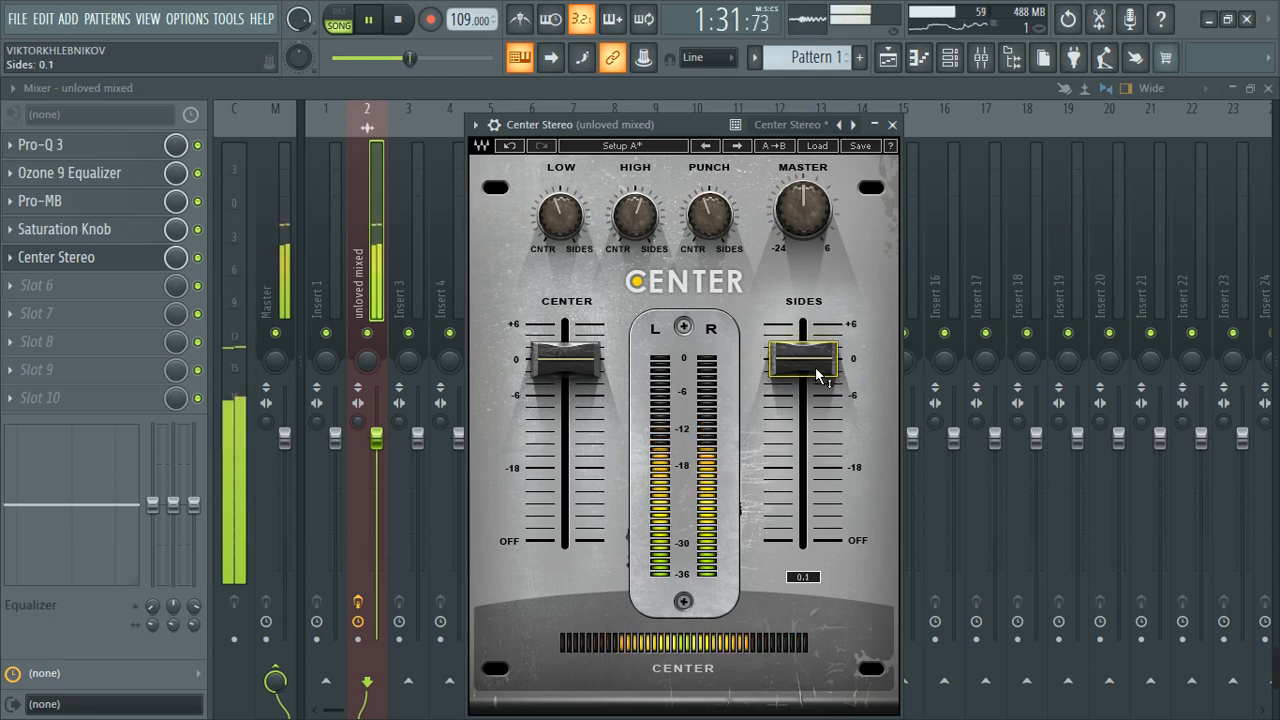
{"action": "scroll", "coordinate": [816, 376], "scroll_direction": "up", "scroll_amount": 2}
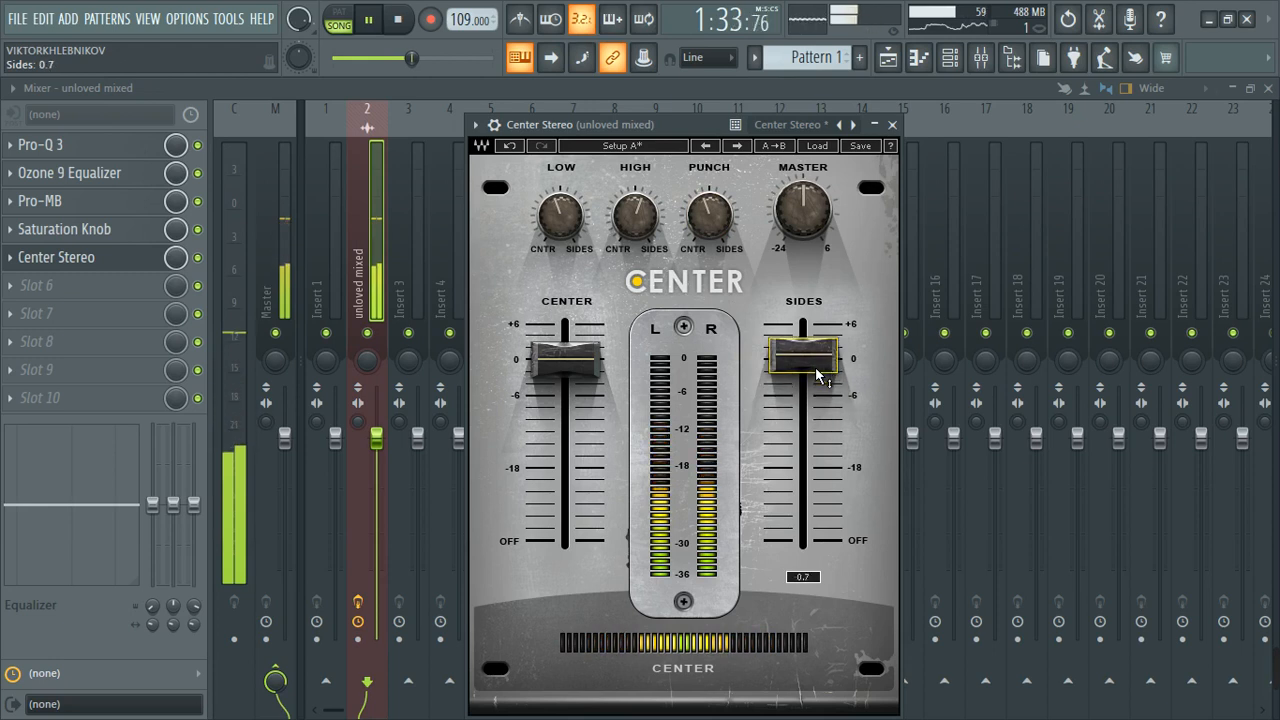
{"action": "scroll", "coordinate": [816, 376], "scroll_direction": "up", "scroll_amount": 2}
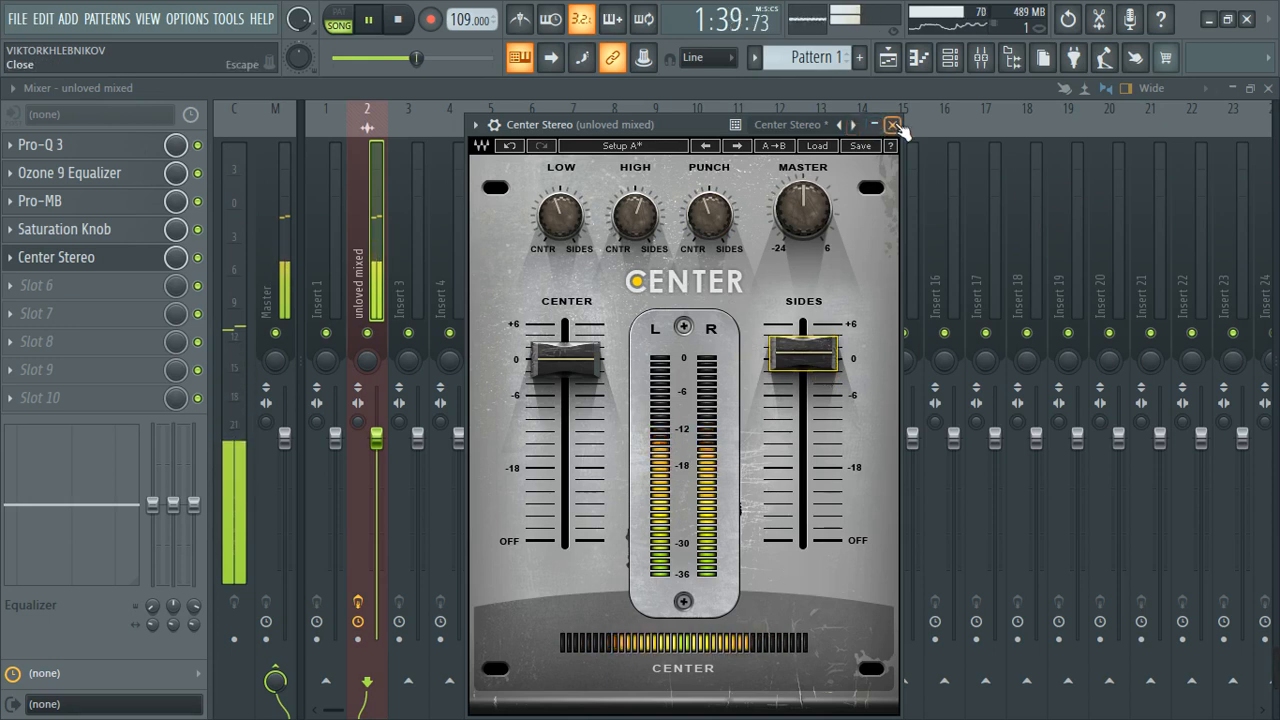
{"action": "left_click", "coordinate": [893, 125]}
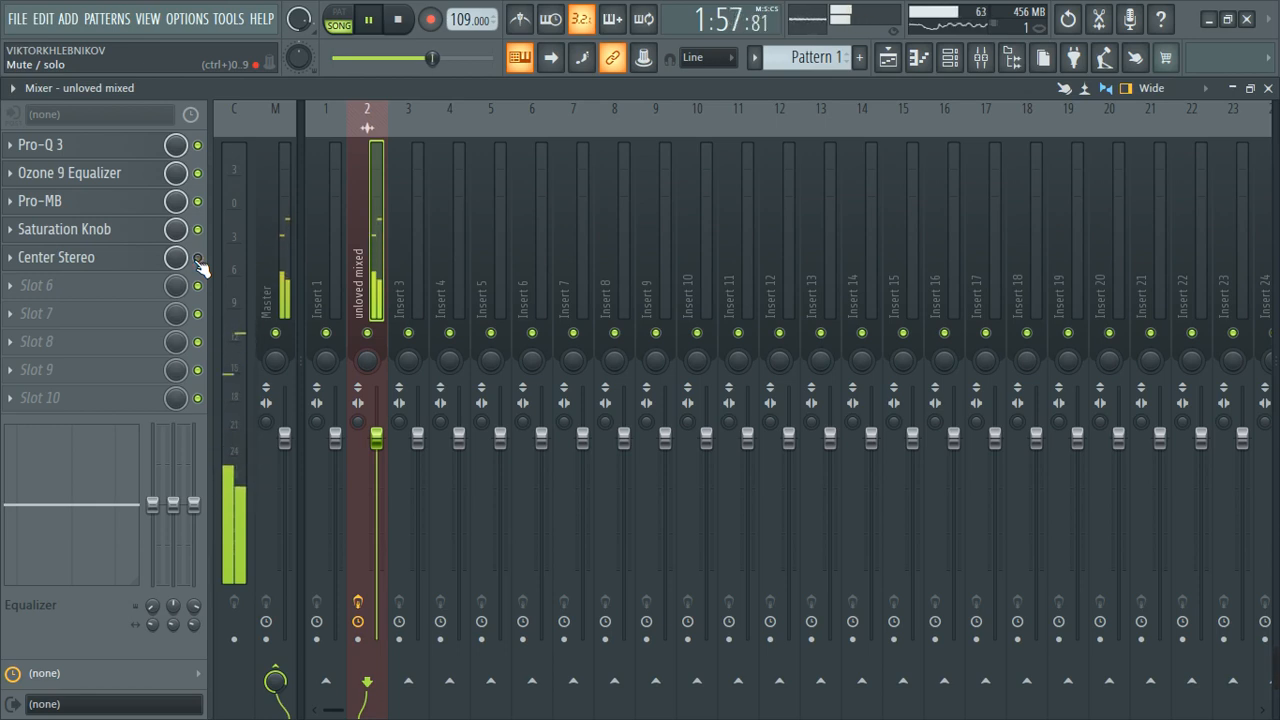
Re-enable Center Stereo after the bypass comparison, ease High to about 54.6 and Low to about 46.7, and close its window
{"action": "left_click", "coordinate": [197, 258]}
{"action": "left_click", "coordinate": [122, 262]}
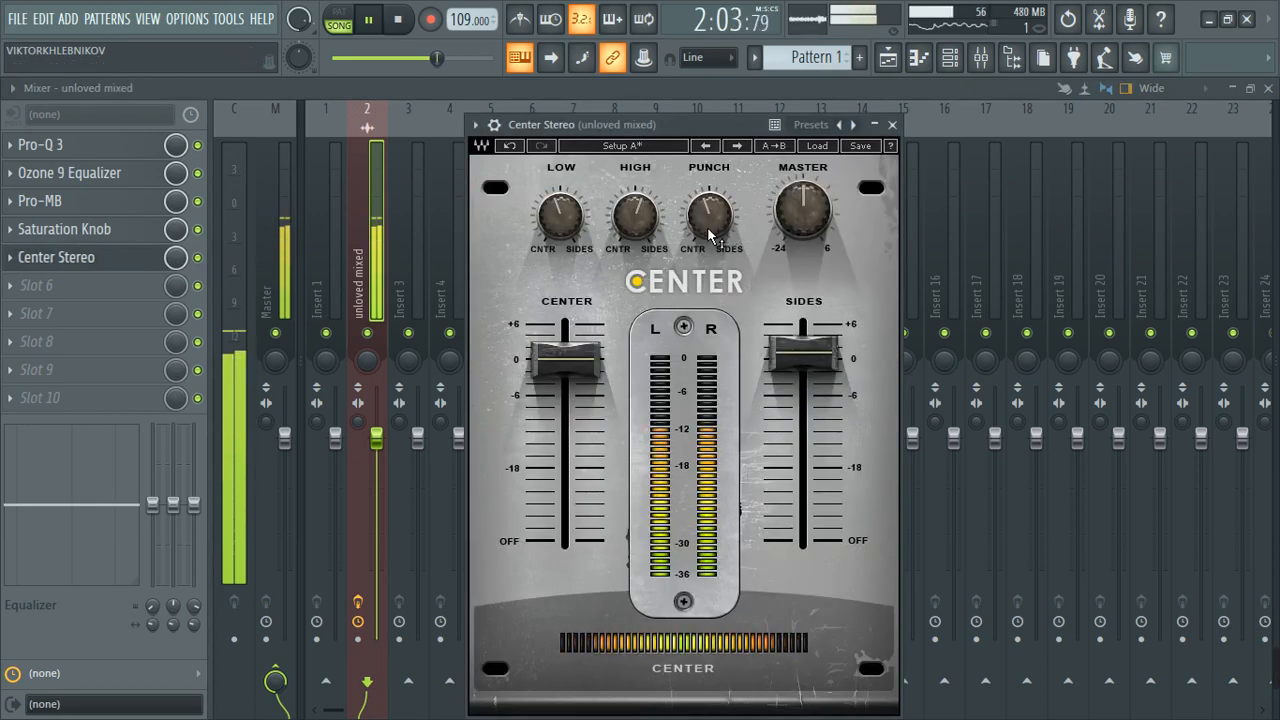
{"action": "left_click", "coordinate": [624, 230]}
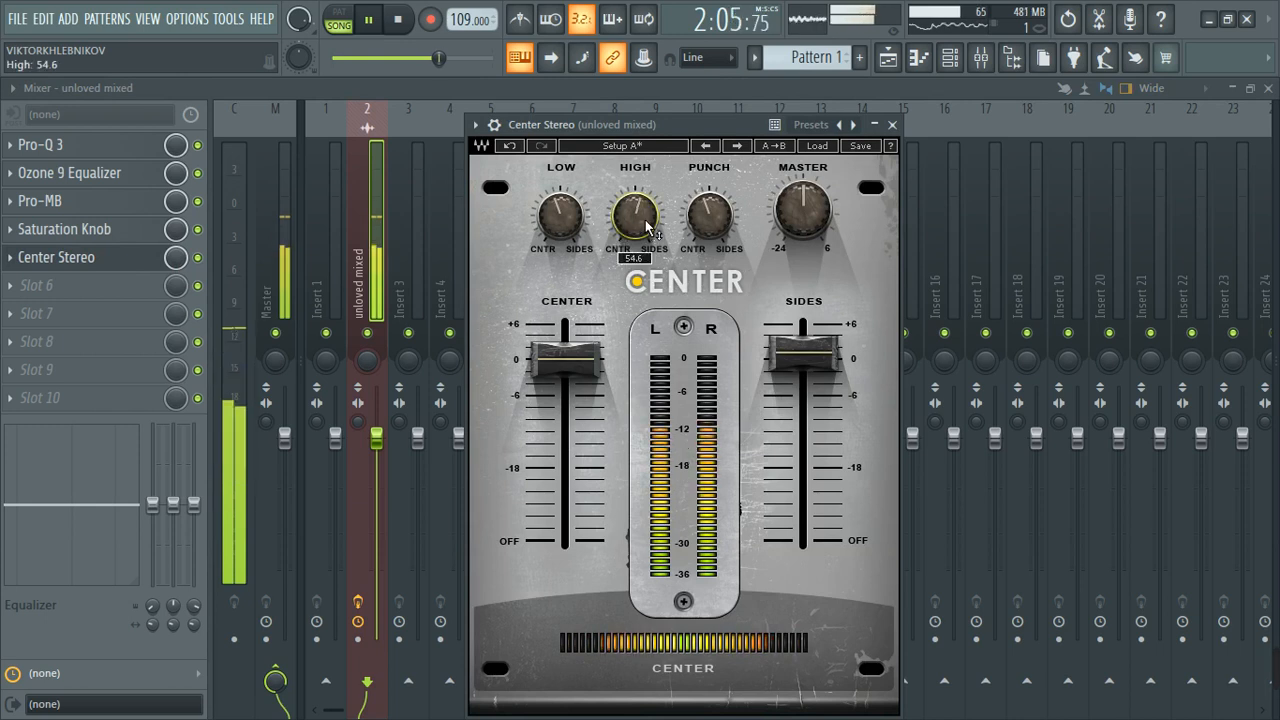
{"action": "left_click", "coordinate": [561, 230]}
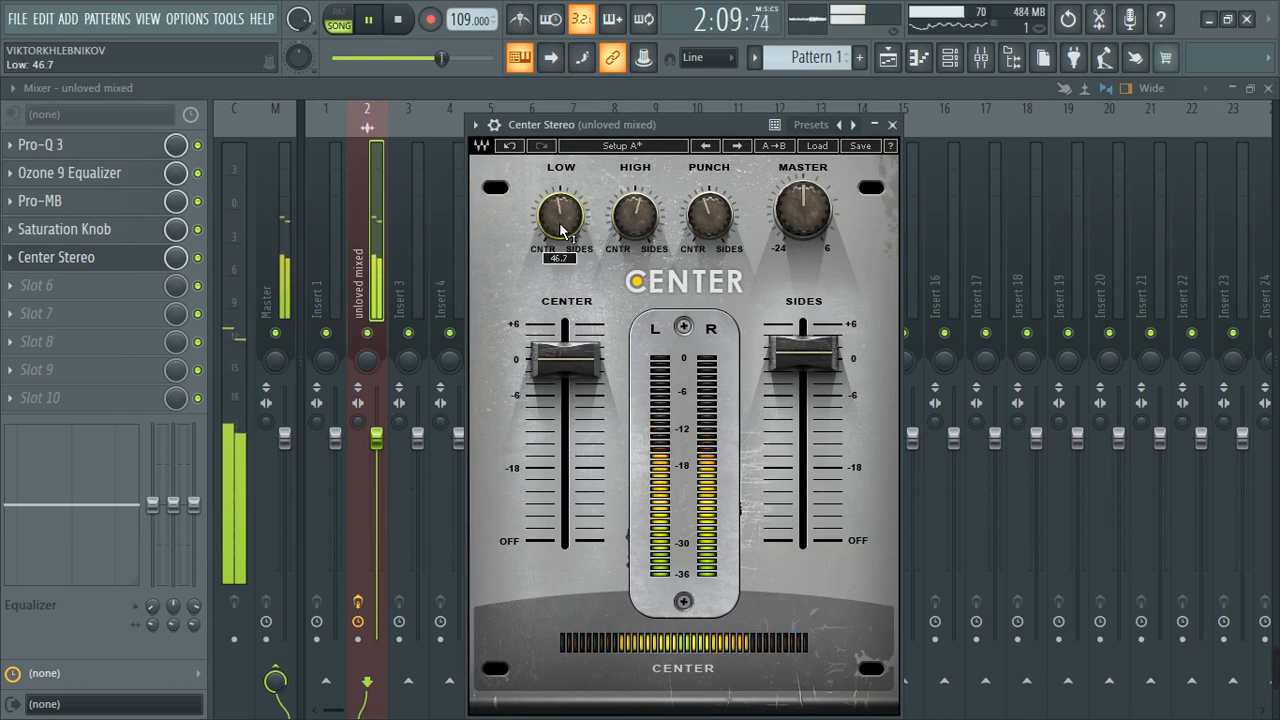
{"action": "key", "text": "space"}
{"action": "left_click", "coordinate": [893, 125]}
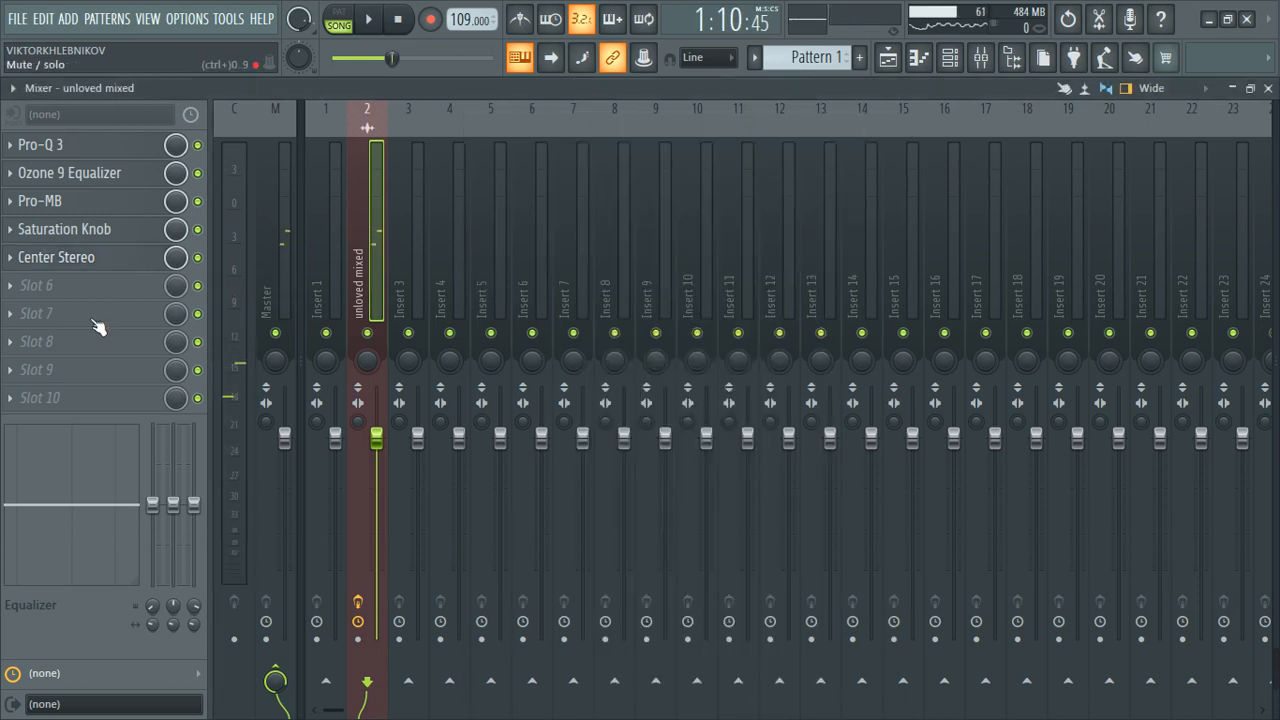
Load Ozone 9 Maximizer into effect slot 1 of the Master track and close its window
{"action": "left_click", "coordinate": [275, 295]}
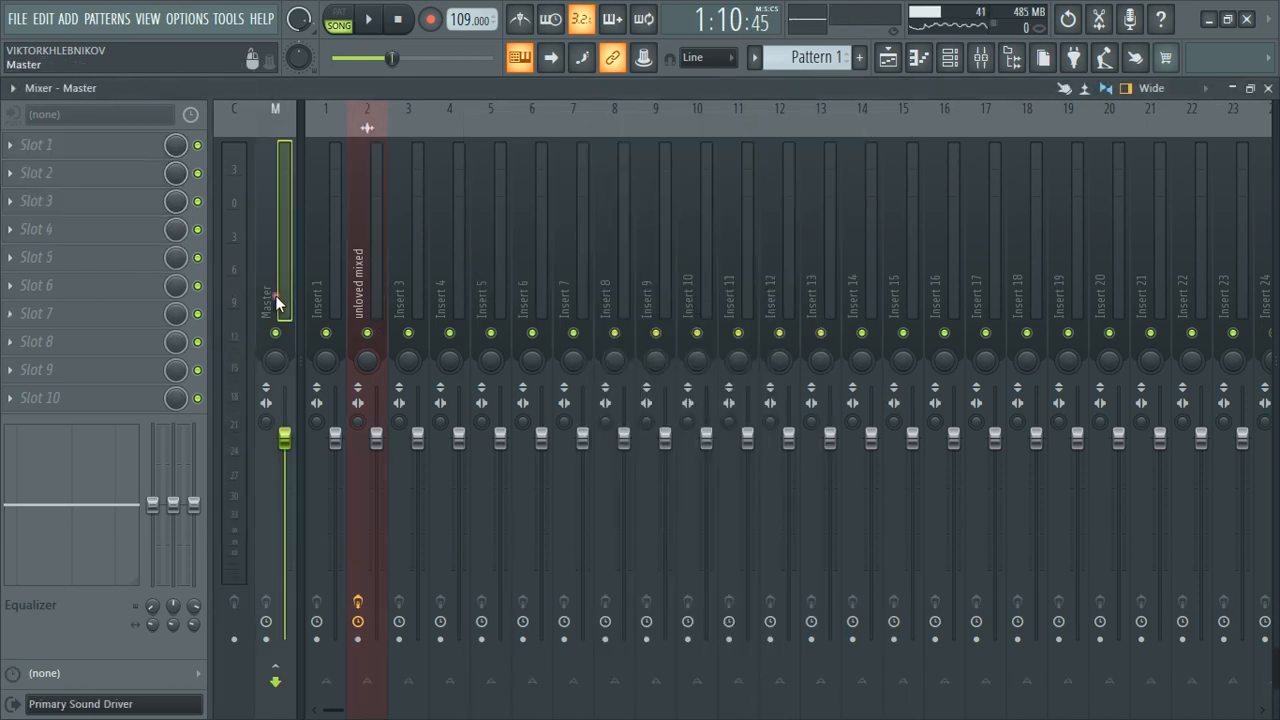
{"action": "left_click", "coordinate": [45, 175]}
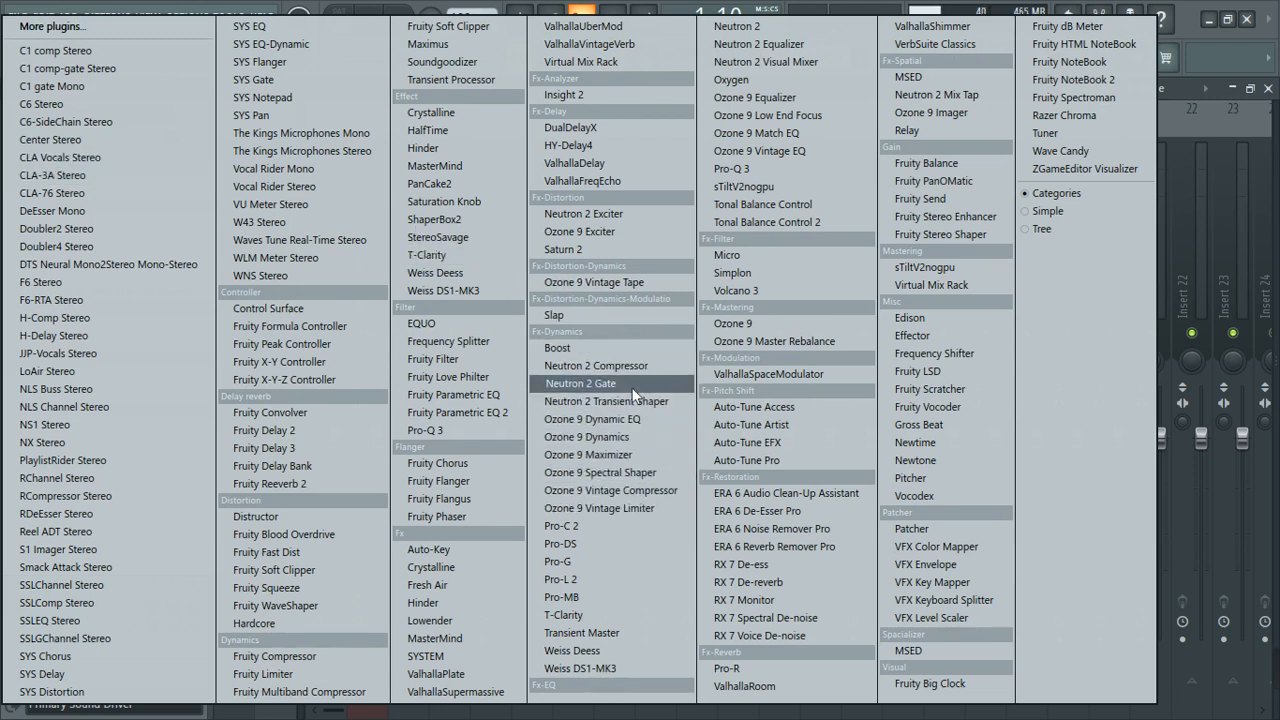
{"action": "left_click", "coordinate": [632, 455]}
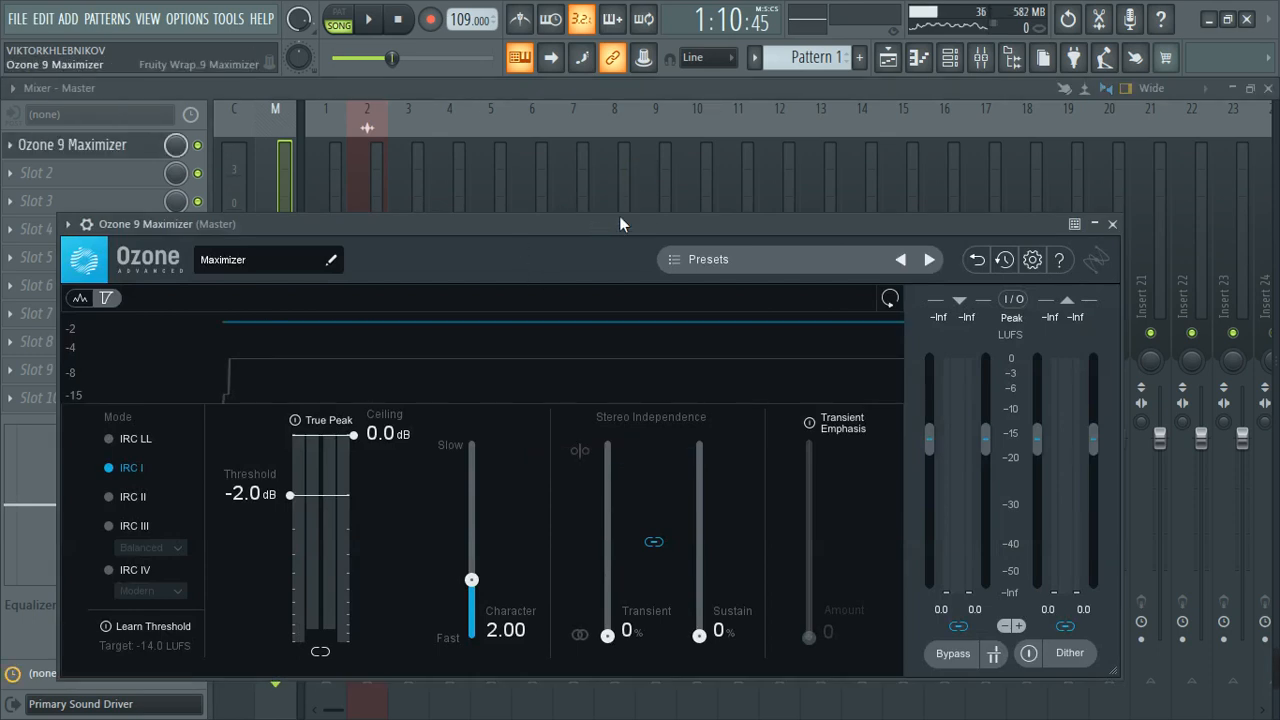
{"action": "mouse_move", "coordinate": [619, 218]}
{"action": "left_mouse_down"}
{"action": "mouse_move", "coordinate": [793, 94]}
{"action": "mouse_move", "coordinate": [713, 233]}
{"action": "mouse_move", "coordinate": [685, 363]}
{"action": "mouse_move", "coordinate": [633, 236]}
{"action": "left_mouse_up"}
{"action": "key", "text": "Escape"}
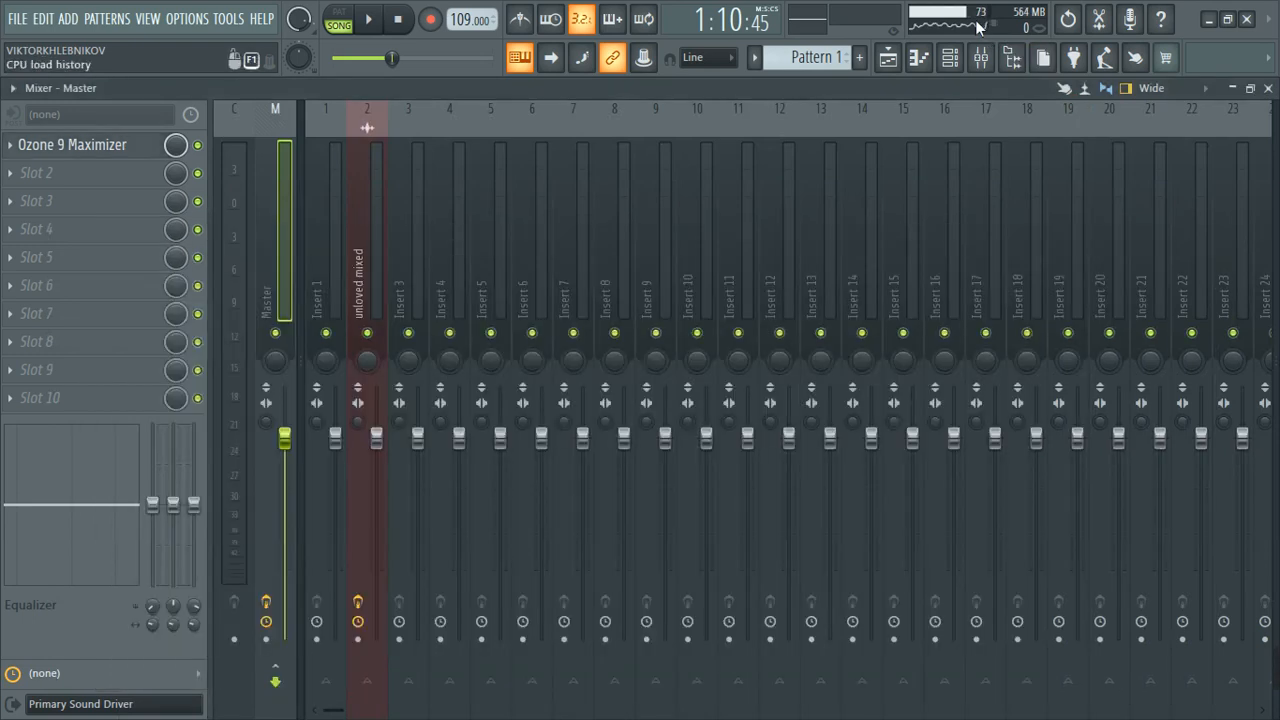
Disable Ozone 9 Equalizer and Pro-MB on the unloved mixed track and return to the Master track
{"action": "left_click", "coordinate": [373, 286]}
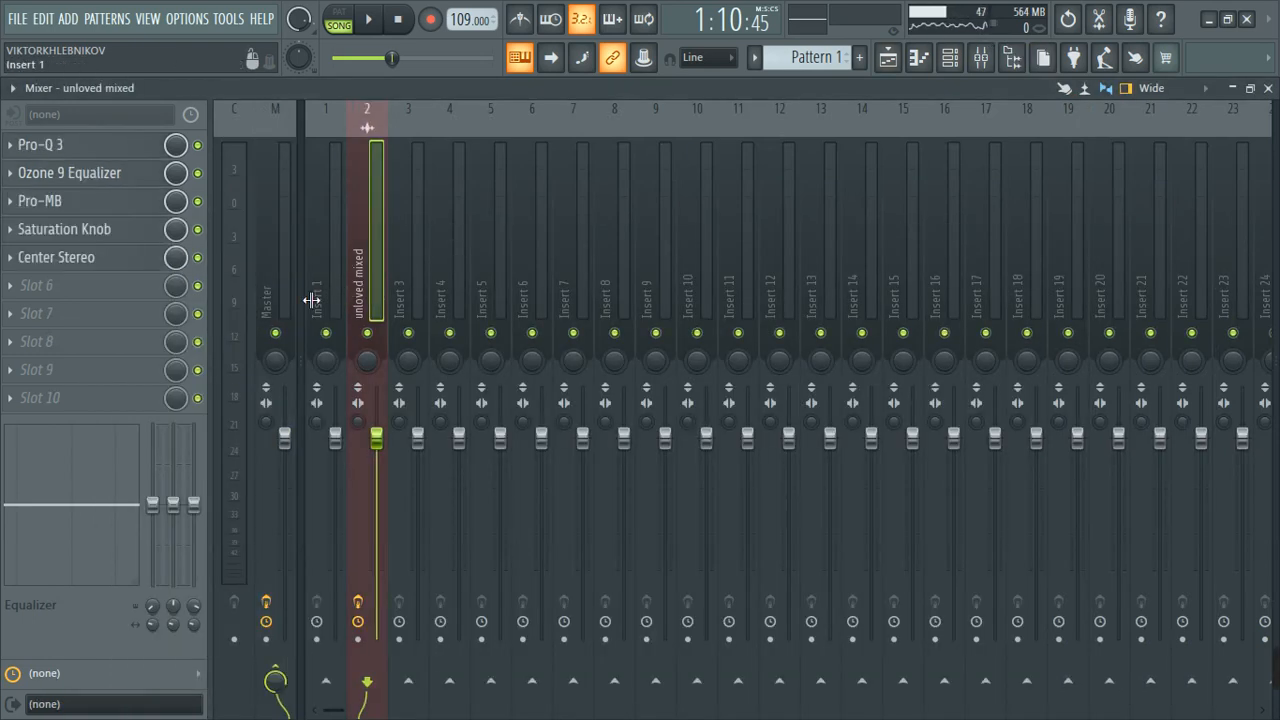
{"action": "left_click", "coordinate": [197, 204]}
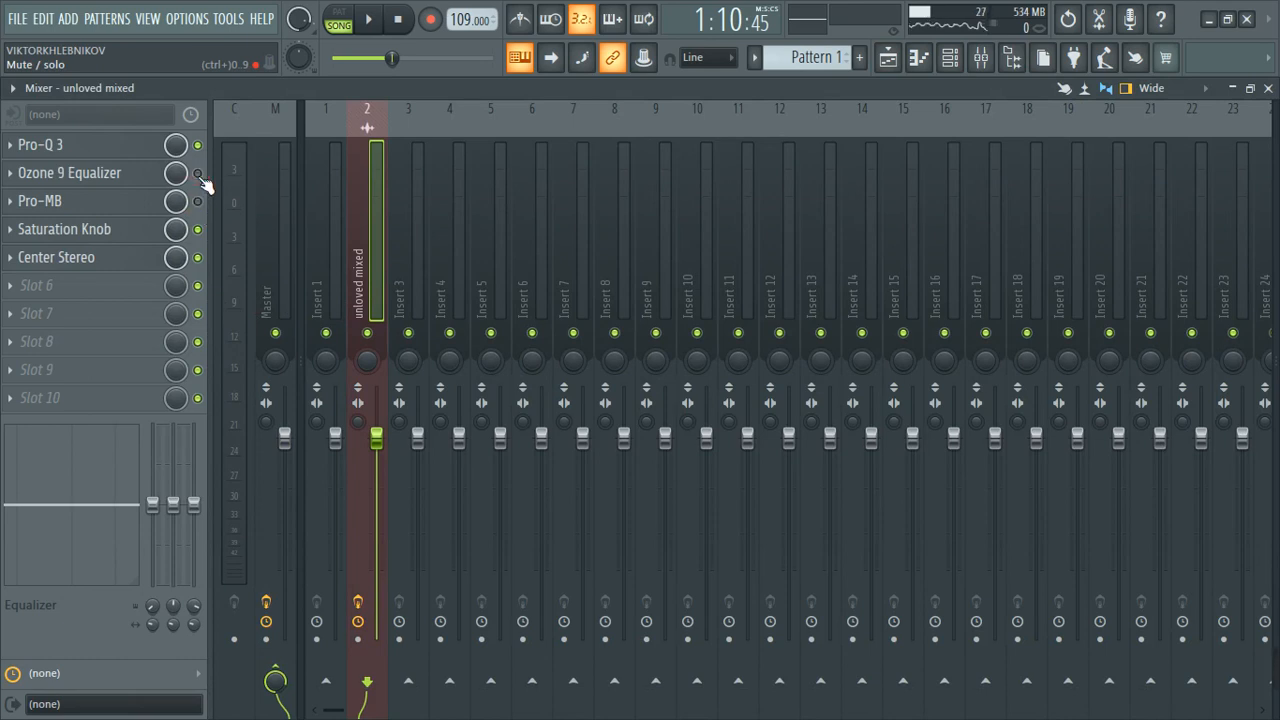
{"action": "left_click", "coordinate": [287, 238]}
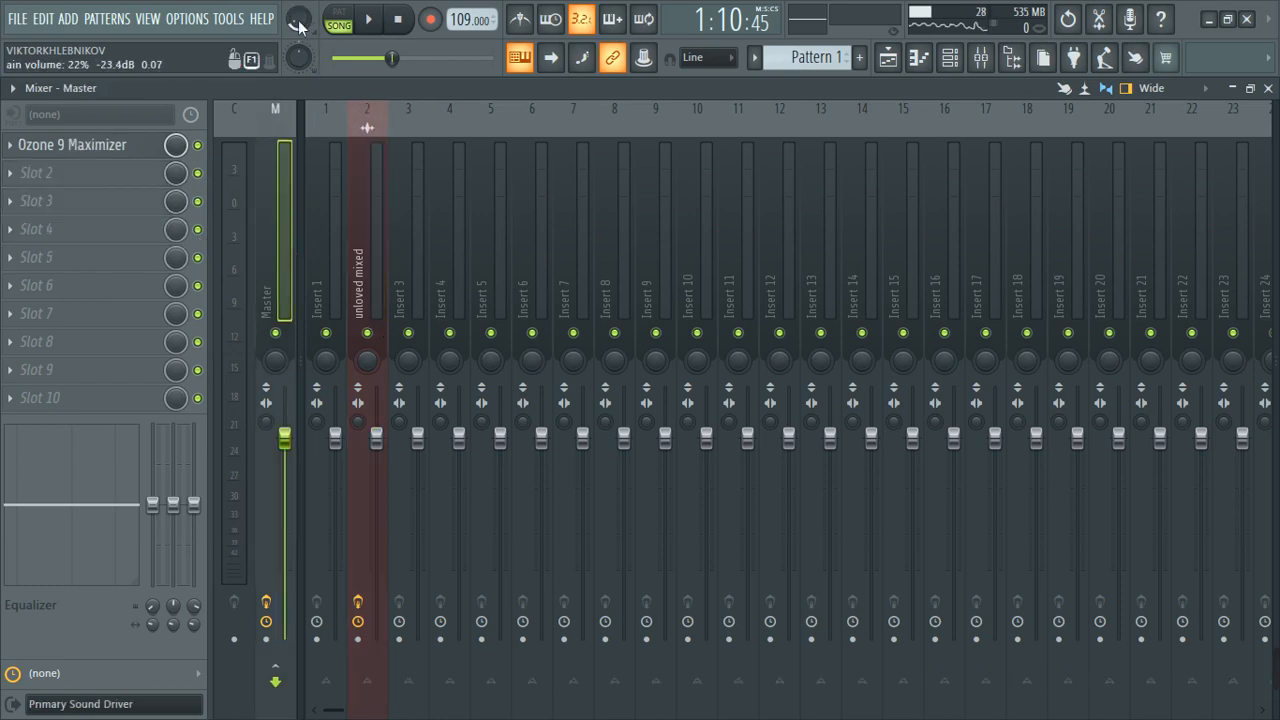
Enable True Peak in the Master track's Ozone 9 Maximizer, with a -0.1 dB ceiling and IRC IV mode
{"action": "left_click", "coordinate": [140, 160]}
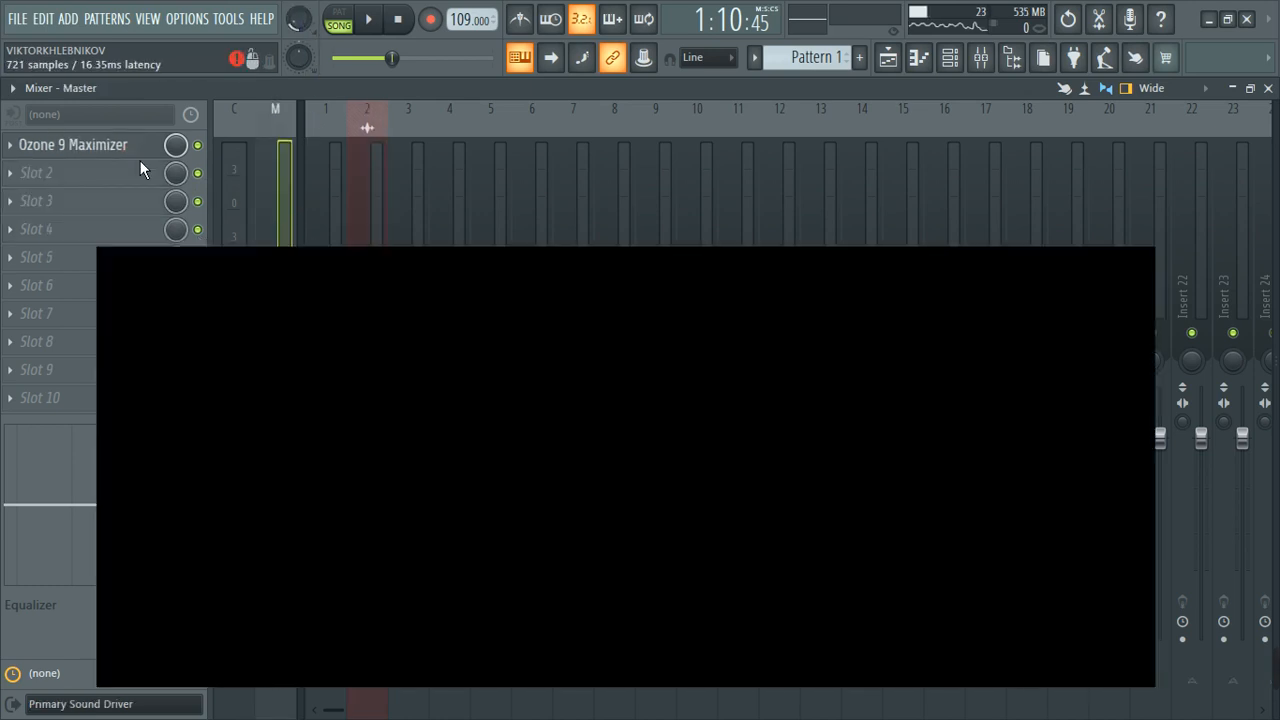
{"action": "left_click_drag", "start_coordinate": [577, 236], "coordinate": [675, 108]}
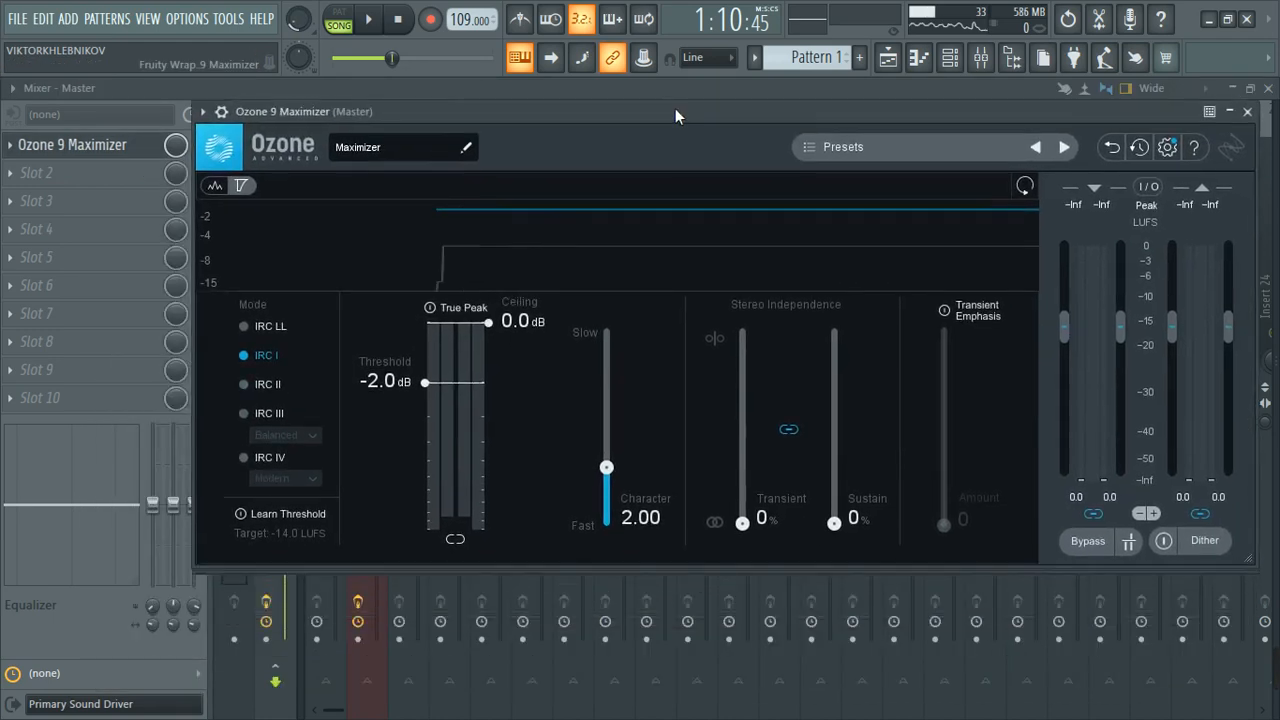
{"action": "left_click", "coordinate": [438, 306]}
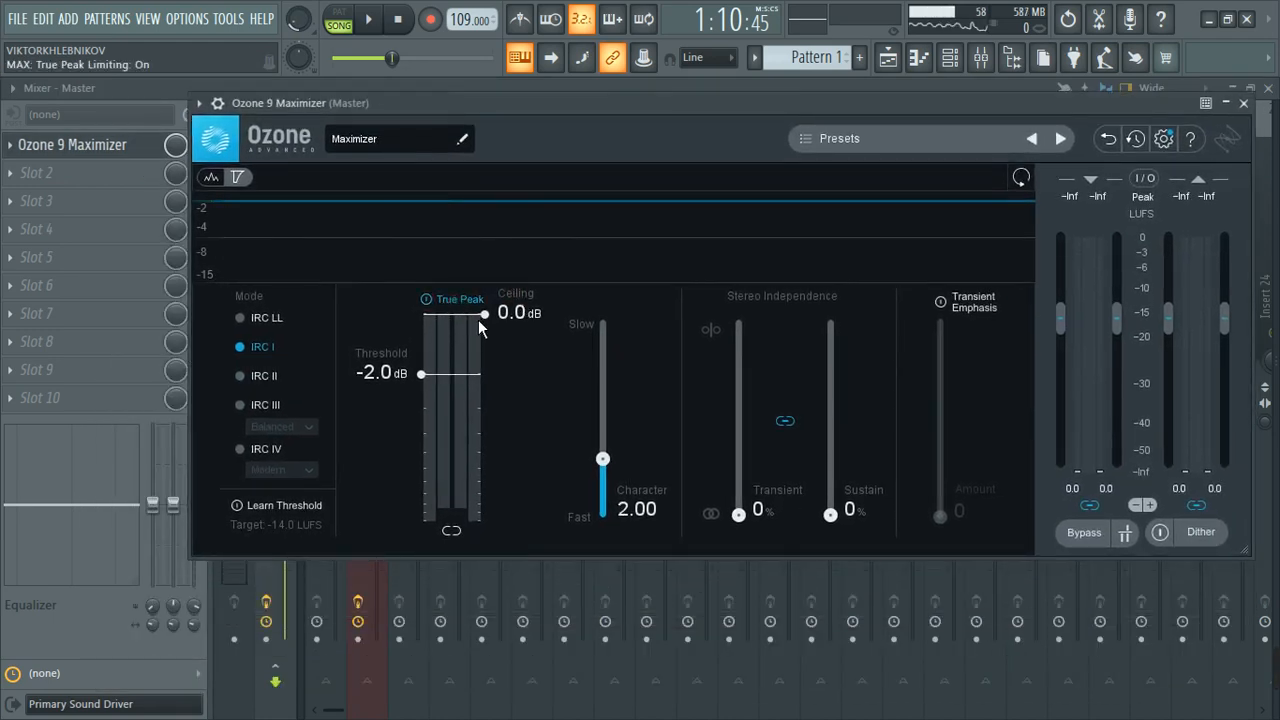
{"action": "left_click_drag", "start_coordinate": [491, 333], "coordinate": [495, 326]}
{"action": "left_click", "coordinate": [249, 452]}
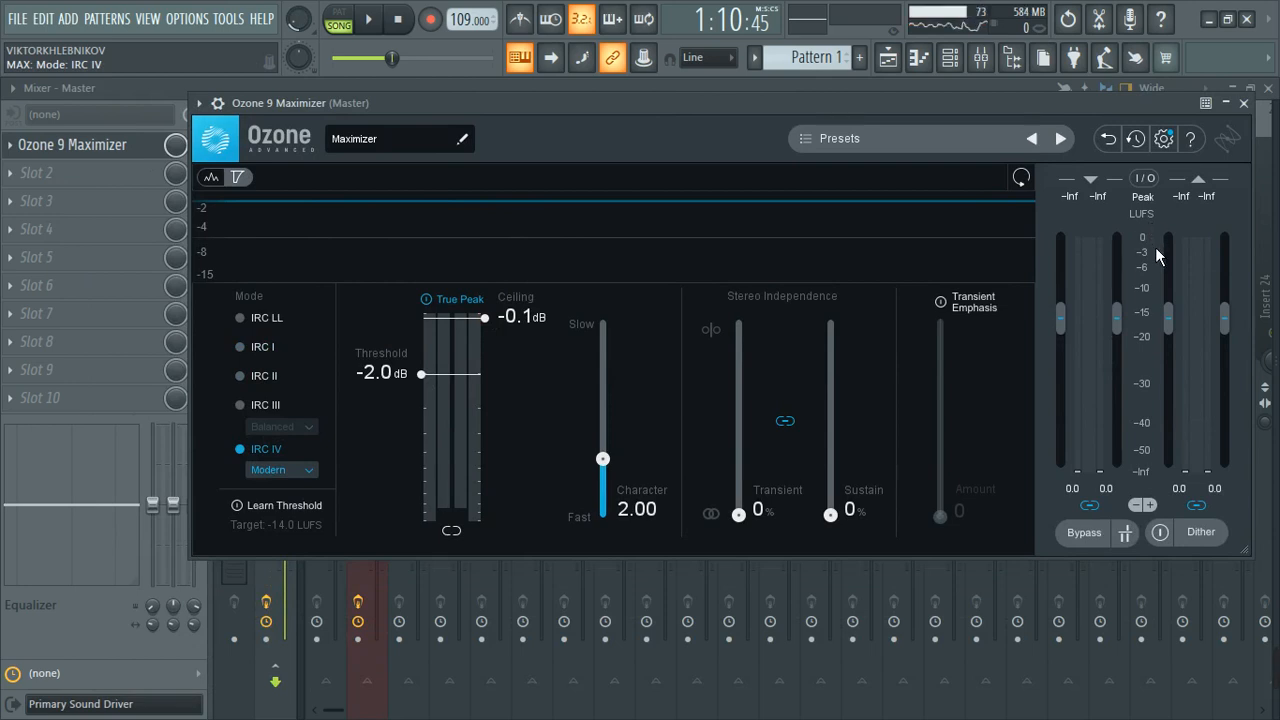
Lower the Maximizer threshold to about -14.4 dB, audition the limited mix, and close the Maximizer window
{"action": "left_click_drag", "start_coordinate": [426, 381], "coordinate": [432, 510]}
{"action": "key", "text": "space"}
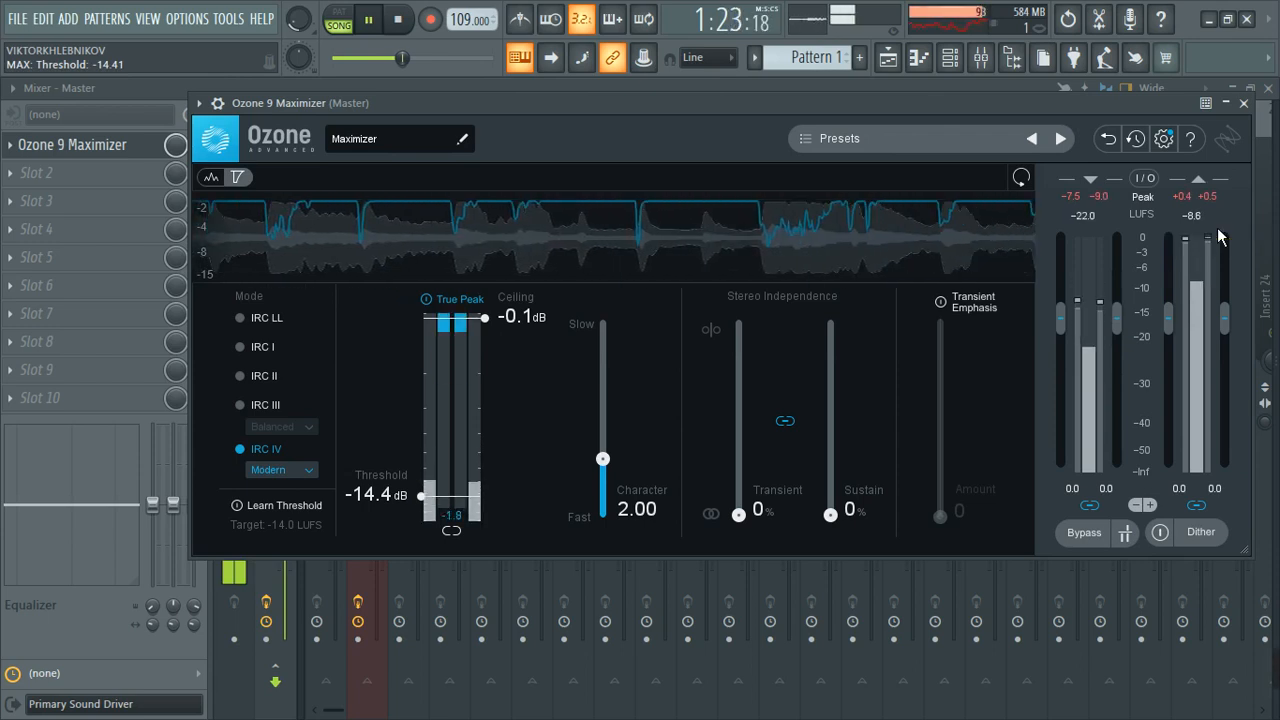
{"action": "key", "text": "space"}
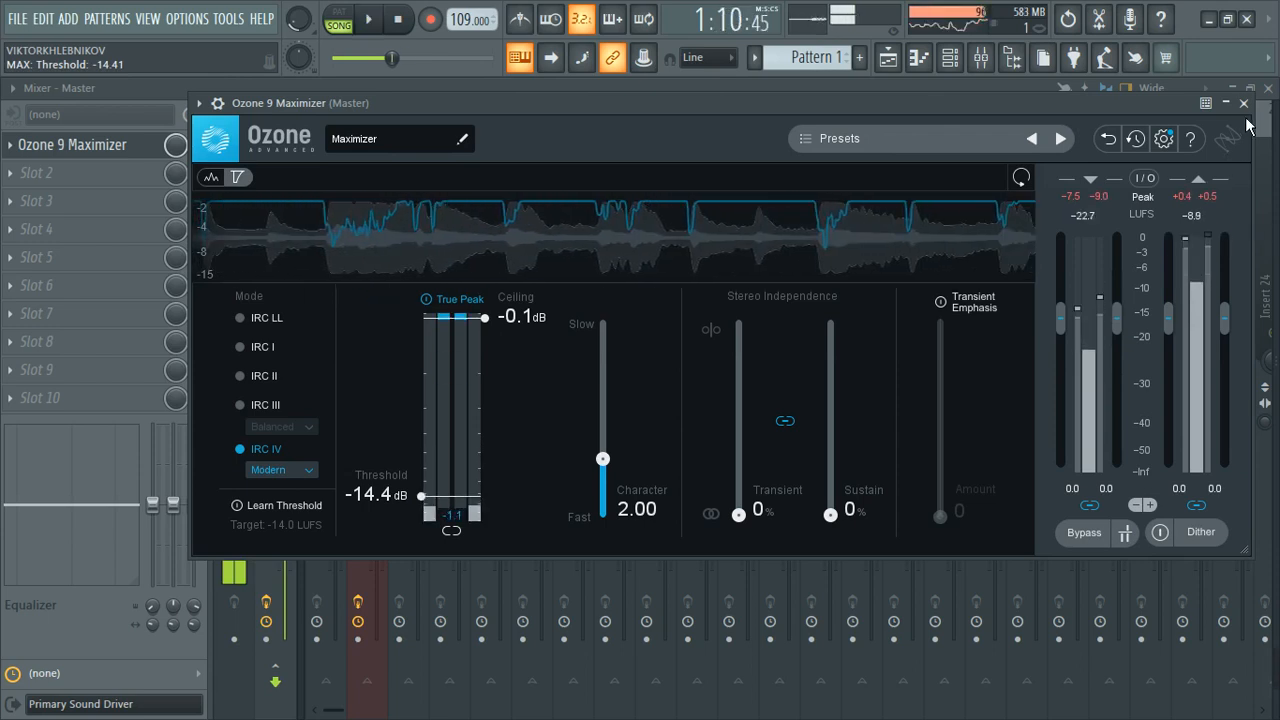
{"action": "left_click", "coordinate": [1243, 103]}
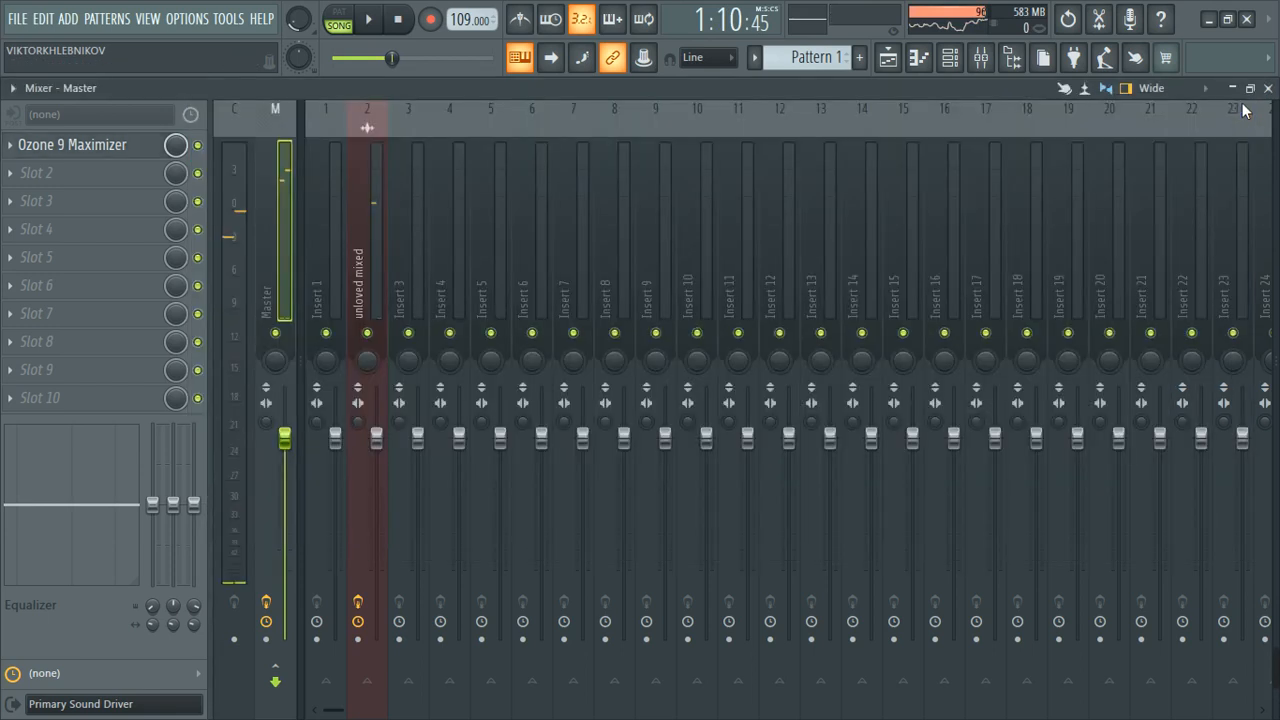
Load WLM Meter Stereo into slot 4 of the Master track, measure the playing mix's loudness, and close the meter
{"action": "left_click", "coordinate": [32, 231]}
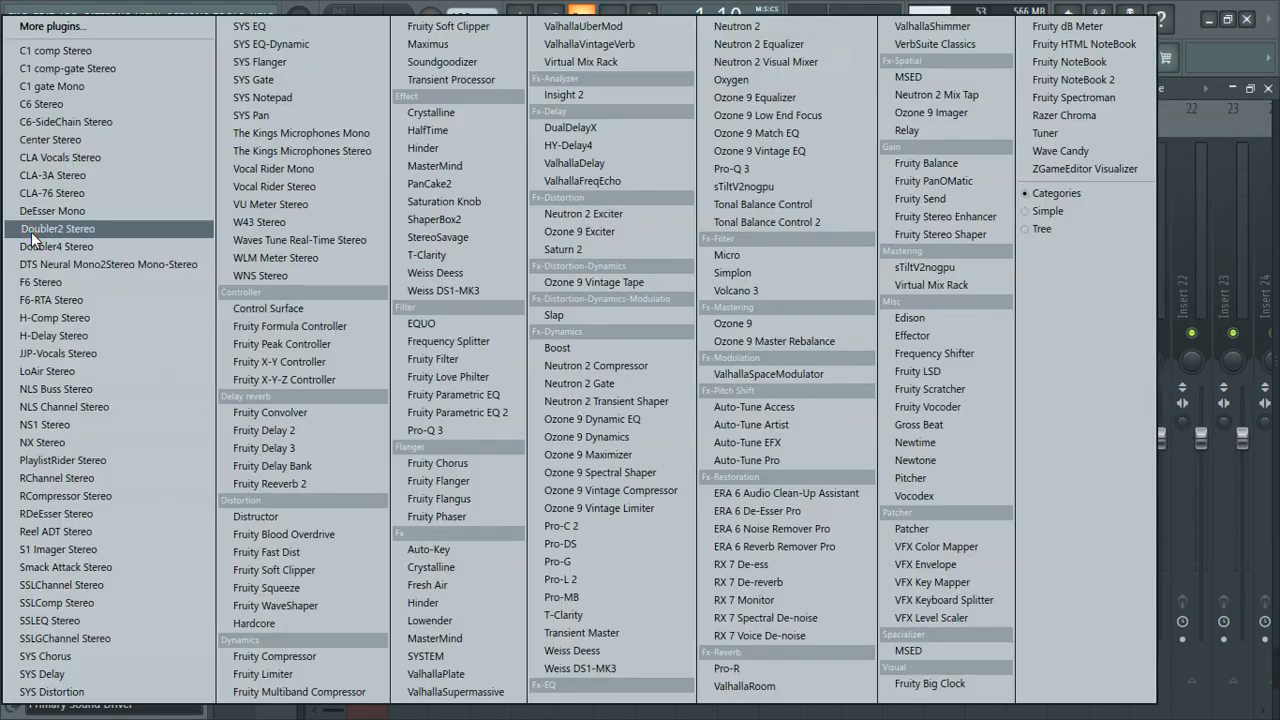
{"action": "left_click", "coordinate": [308, 260]}
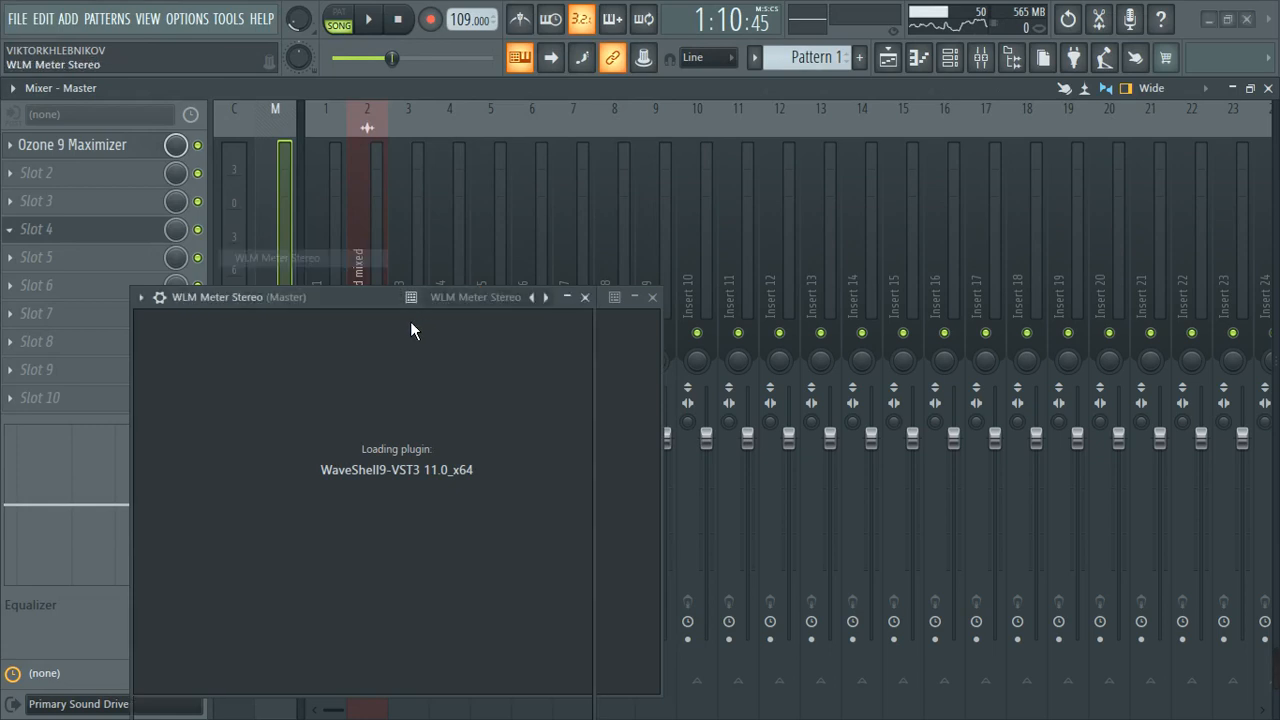
{"action": "left_click_drag", "start_coordinate": [363, 301], "coordinate": [728, 151]}
{"action": "key", "text": "space"}
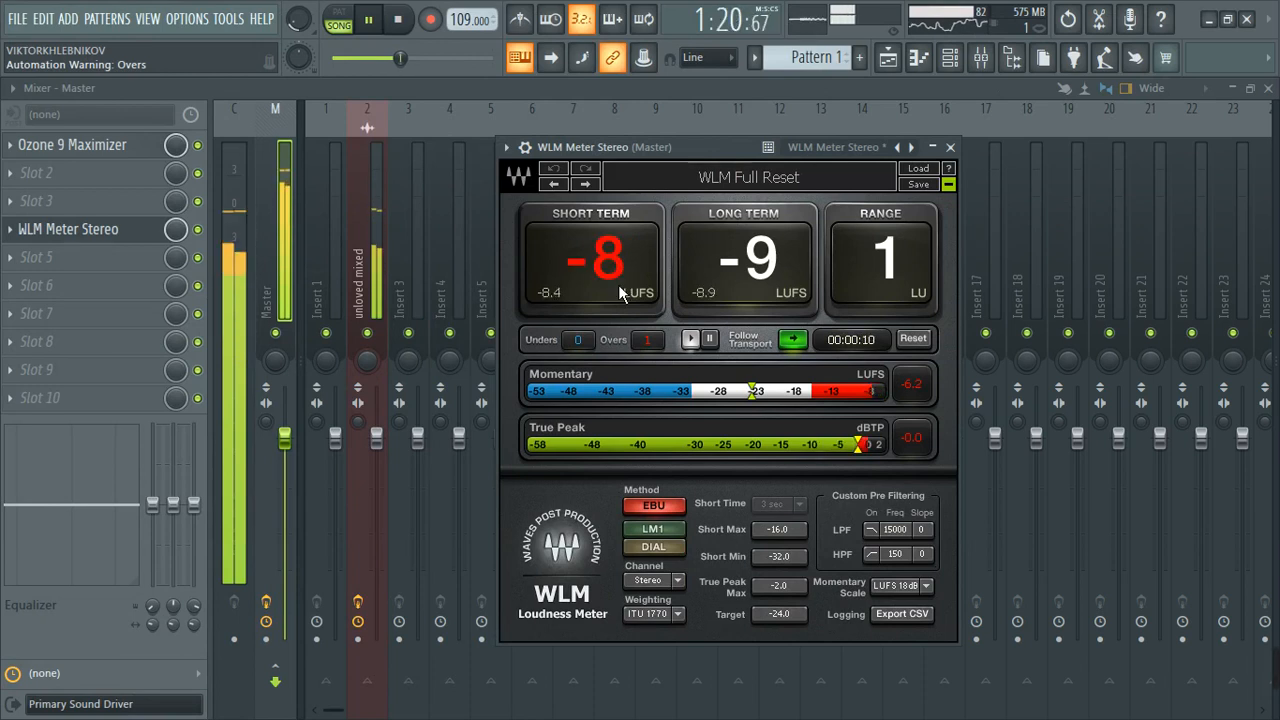
{"action": "key", "text": "space"}
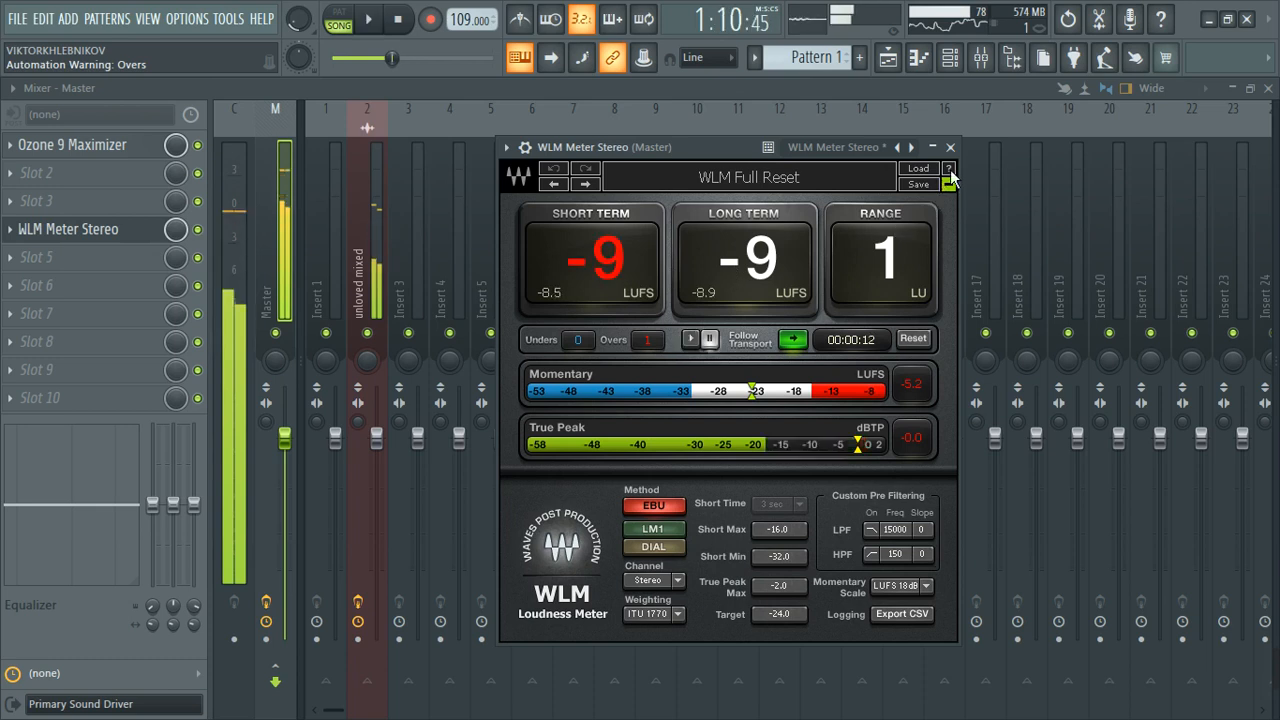
{"action": "left_click", "coordinate": [950, 147]}
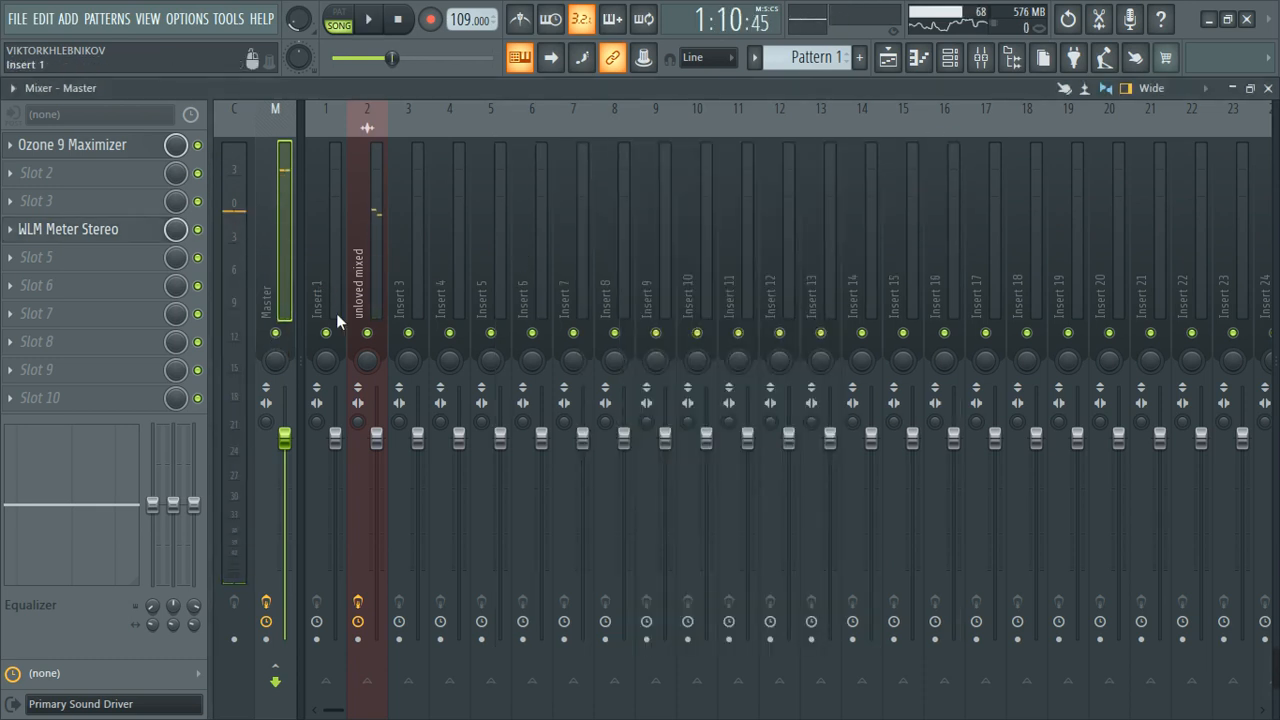
{"action": "left_click", "coordinate": [197, 229]}
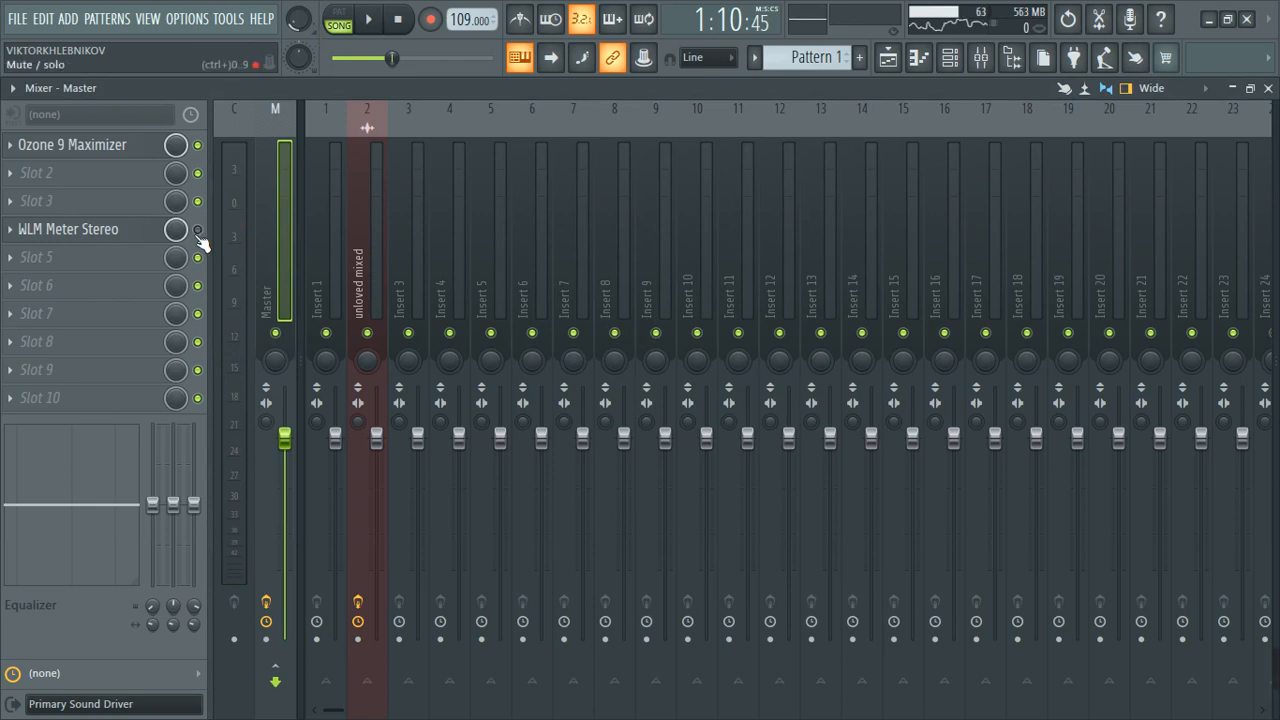
{"action": "left_click", "coordinate": [22, 230]}
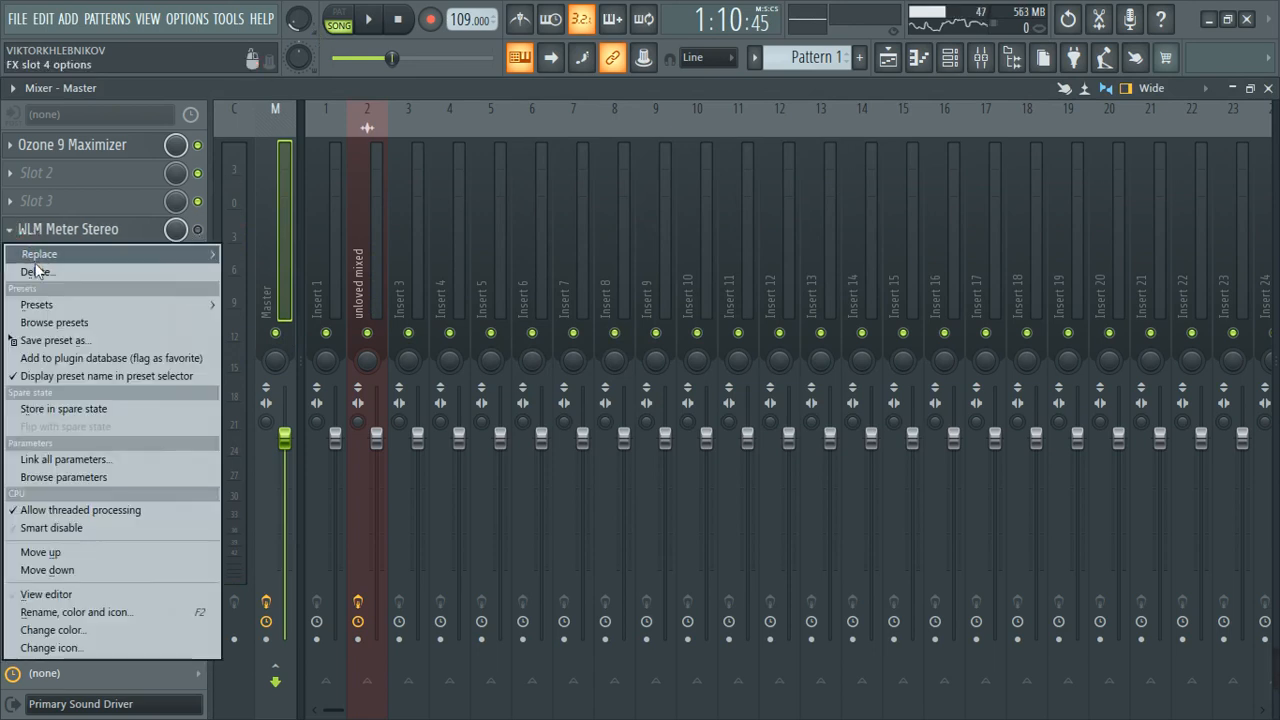
{"action": "mouse_move", "coordinate": [40, 251]}
{"action": "left_click", "coordinate": [50, 26]}
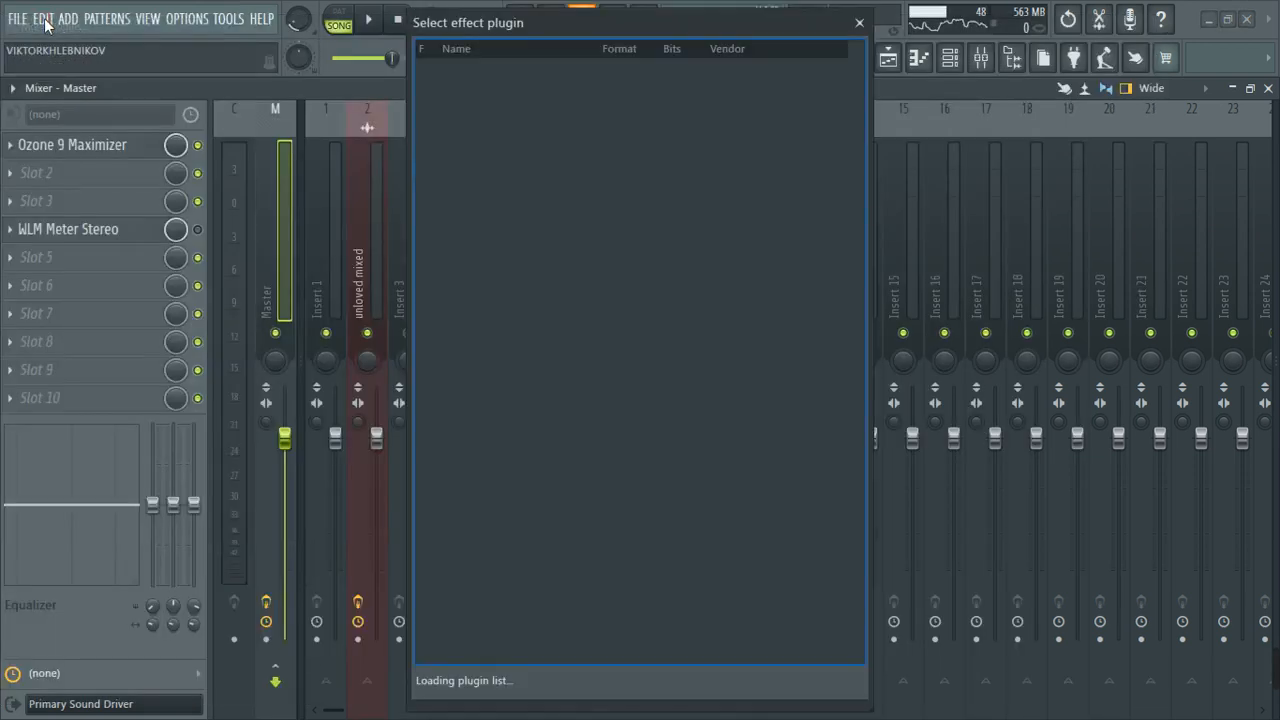
{"action": "left_click", "coordinate": [859, 22]}
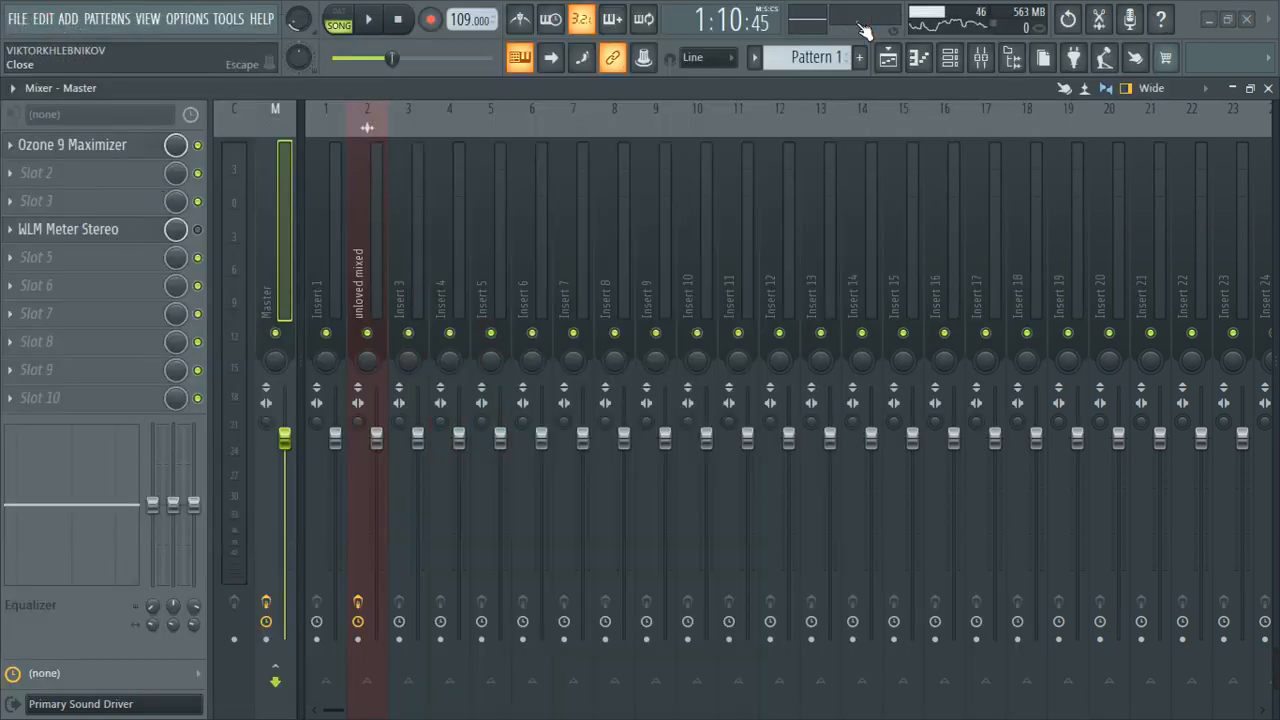
{"action": "left_click", "coordinate": [18, 238]}
{"action": "mouse_move", "coordinate": [30, 253]}
{"action": "left_click", "coordinate": [22, 7]}
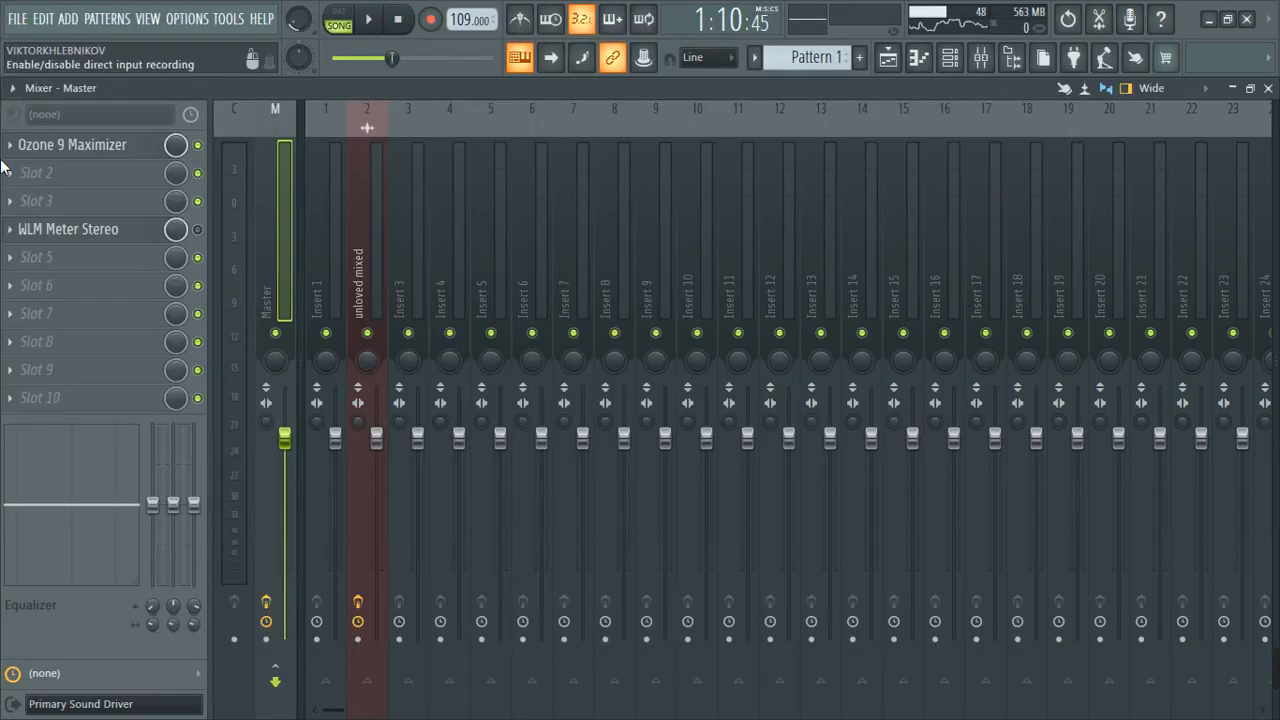
Delete WLM Meter Stereo from slot 4 of the Master track and confirm the removal
{"action": "left_click", "coordinate": [16, 231]}
{"action": "left_click", "coordinate": [32, 272]}
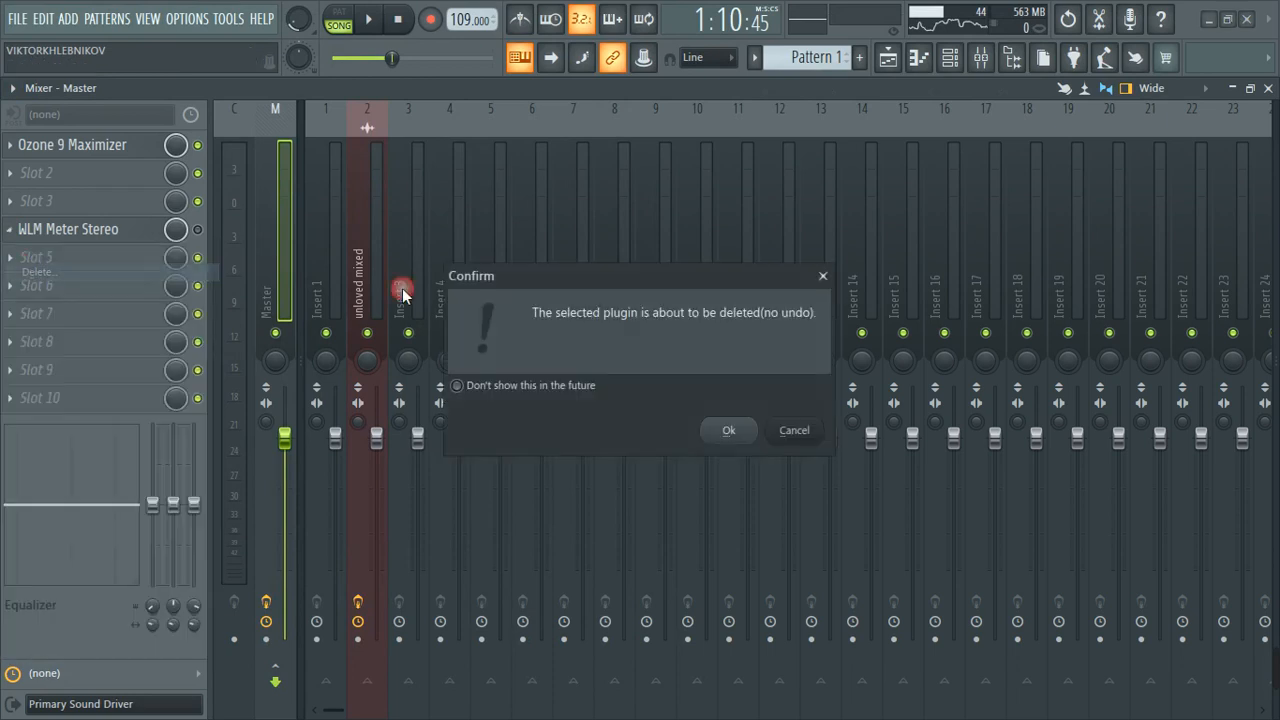
{"action": "left_click", "coordinate": [733, 430]}
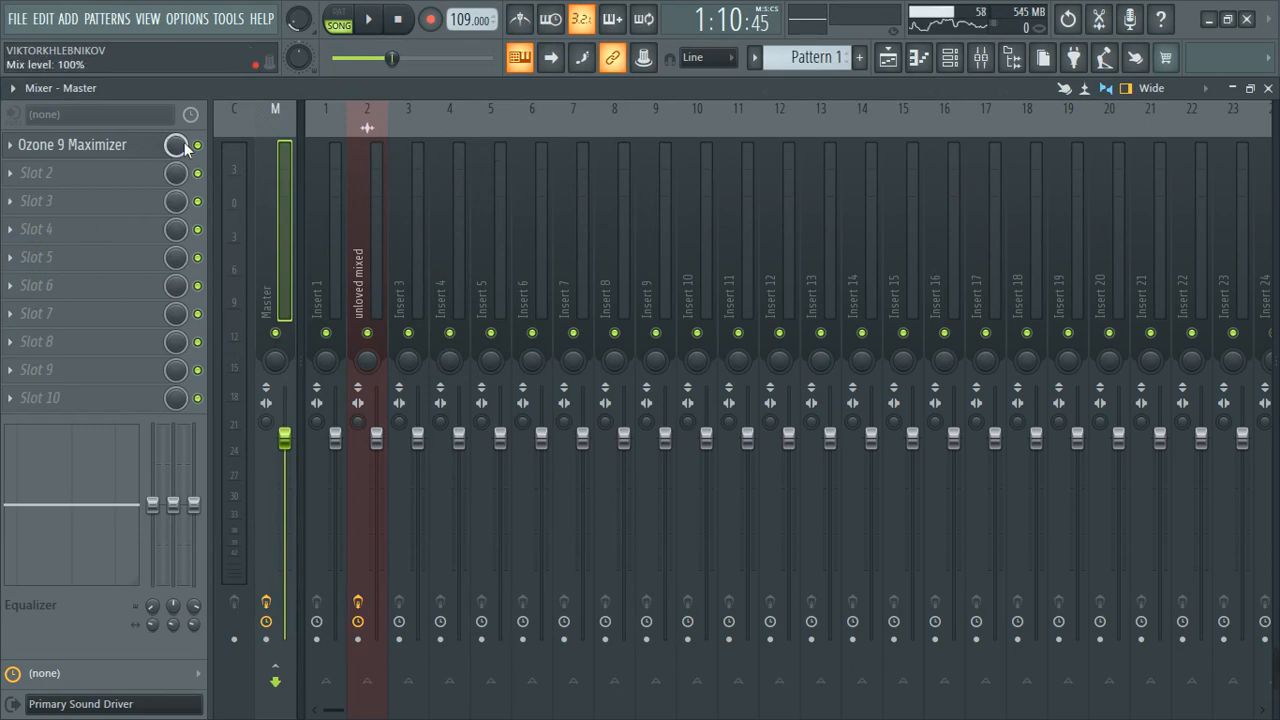
On the unloved mixed track, re-enable Ozone 9 Equalizer and Pro-MB and load Tonal Balance Control into slot 6
{"action": "left_click", "coordinate": [366, 298]}
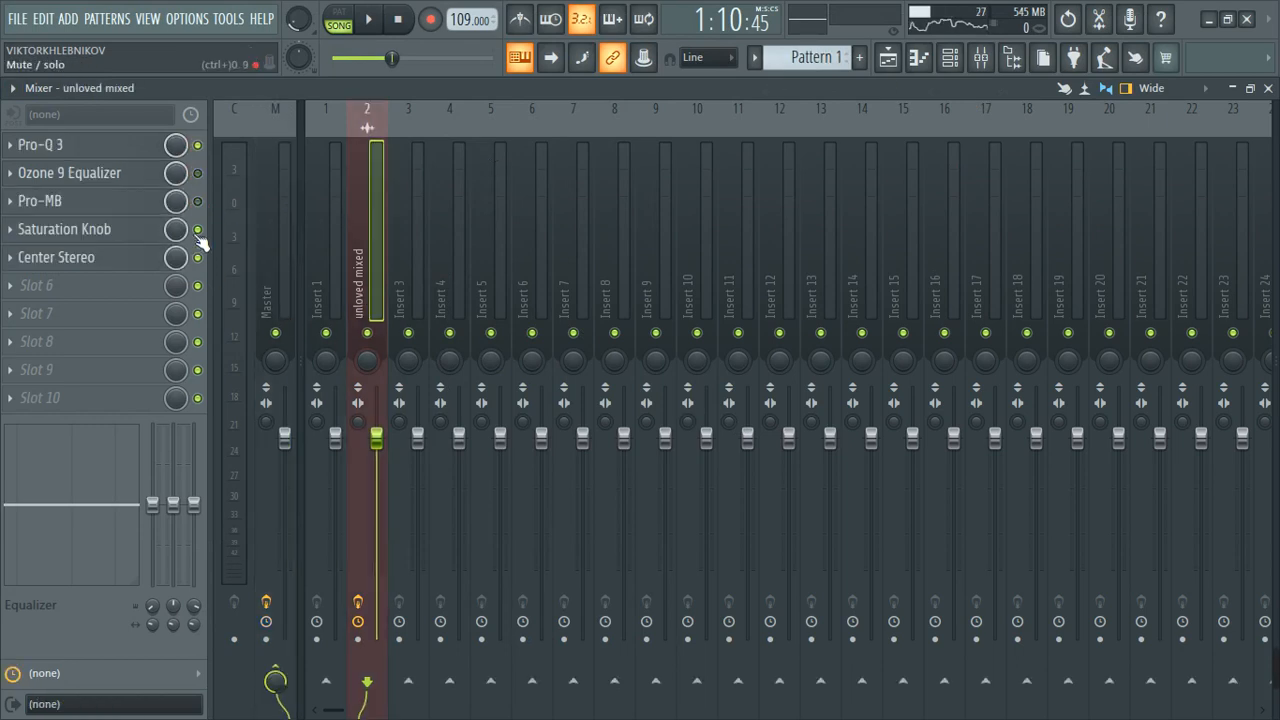
{"action": "left_click", "coordinate": [90, 285]}
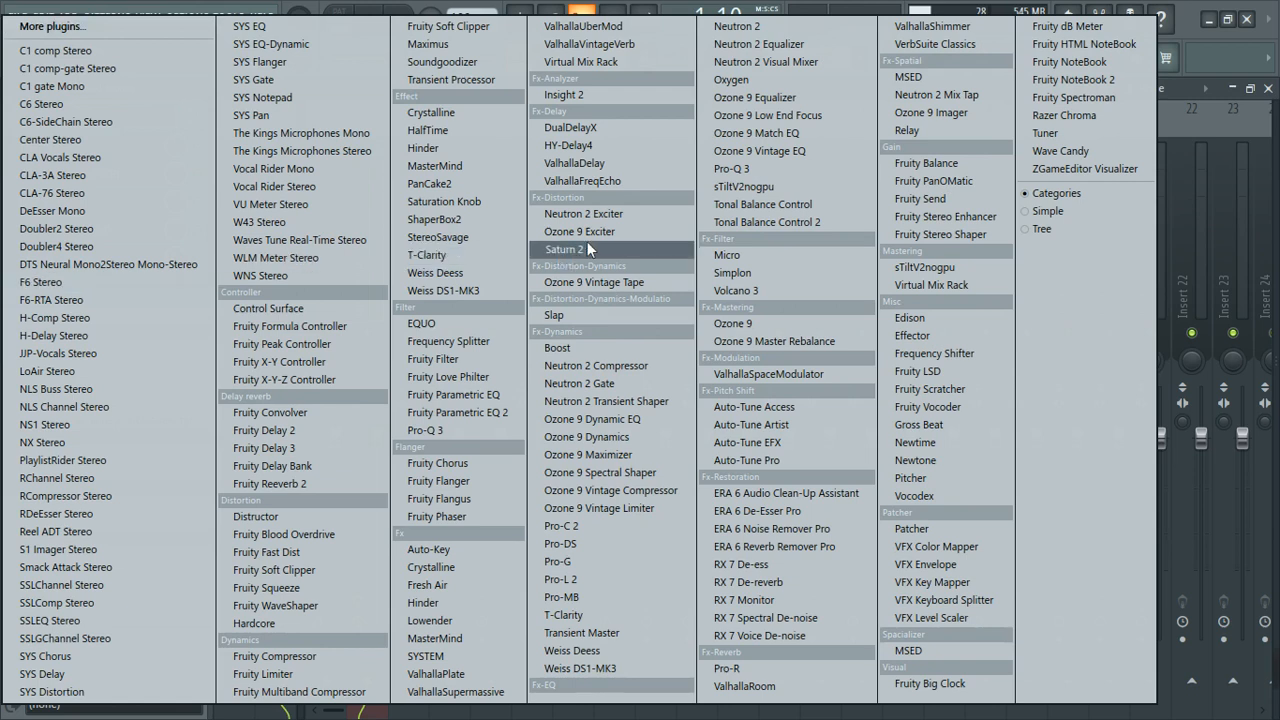
{"action": "left_click", "coordinate": [767, 207]}
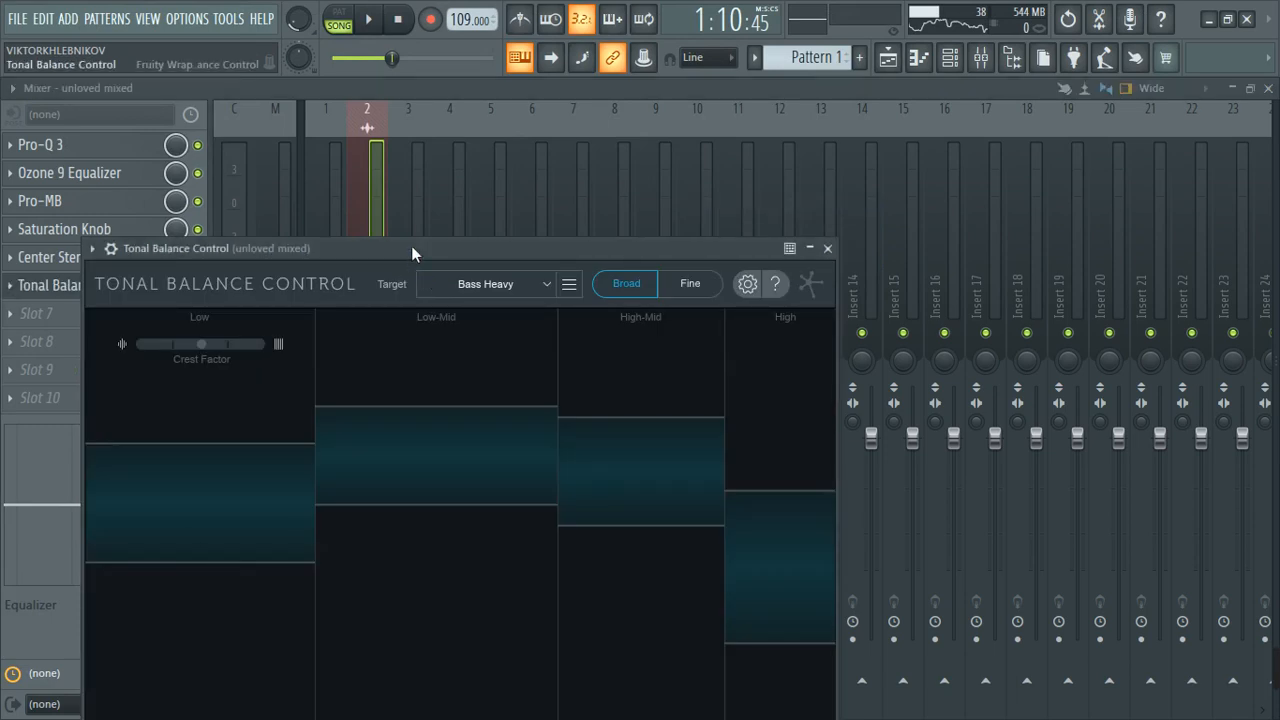
{"action": "left_click_drag", "start_coordinate": [411, 253], "coordinate": [588, 188]}
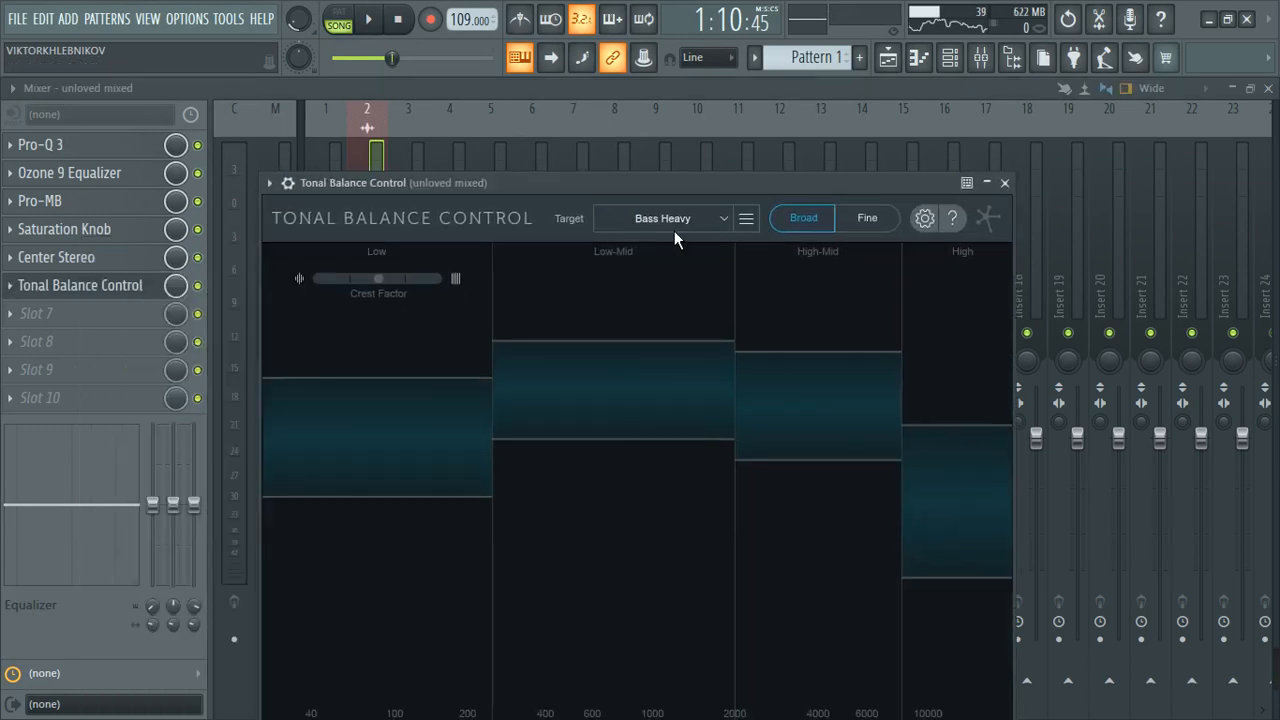
Set the Tonal Balance Control target to Modern, check the playing mix against it, and close the plugin window
{"action": "left_click", "coordinate": [686, 226]}
{"action": "left_click", "coordinate": [667, 269]}
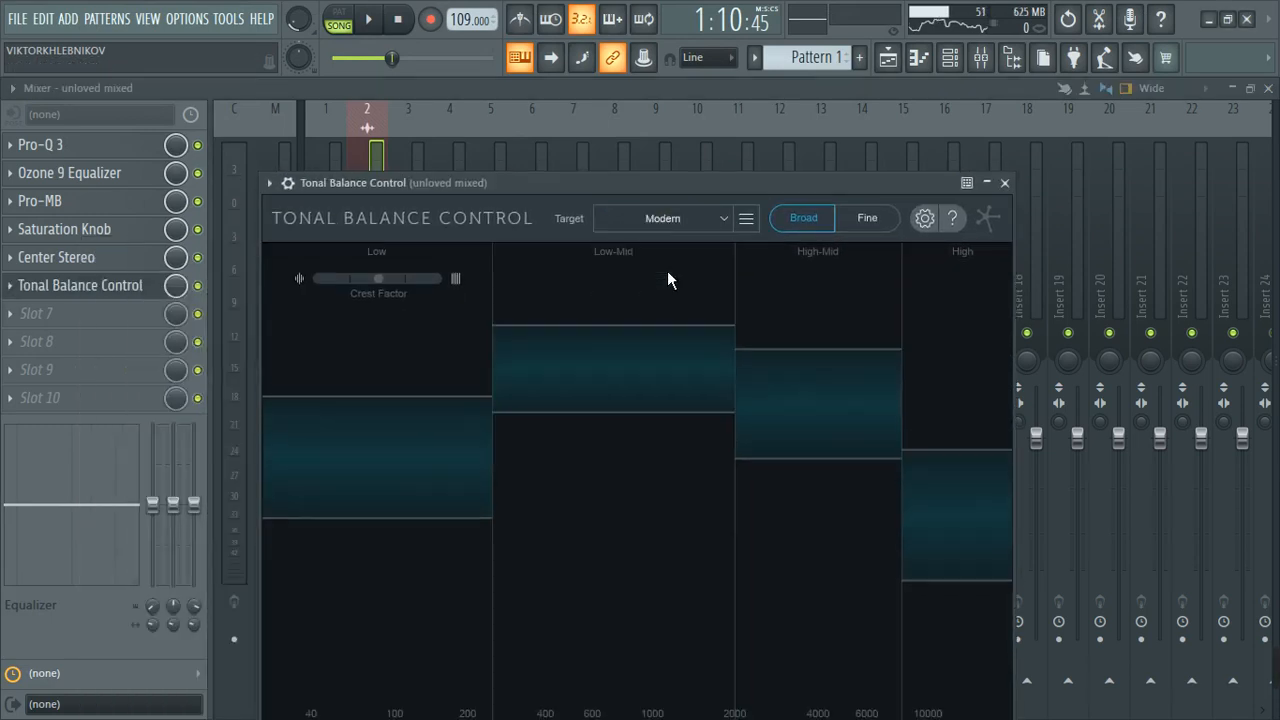
{"action": "key", "text": "space"}
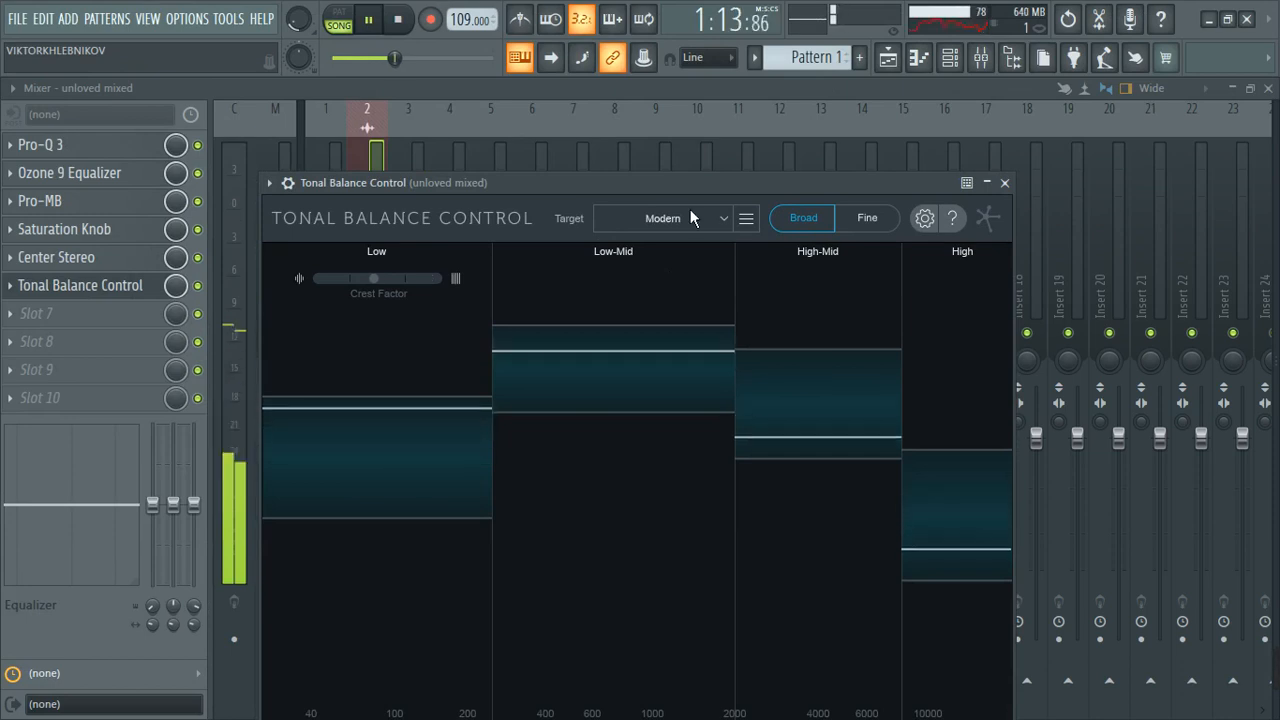
{"action": "key", "text": "space"}
{"action": "left_click", "coordinate": [1005, 184]}
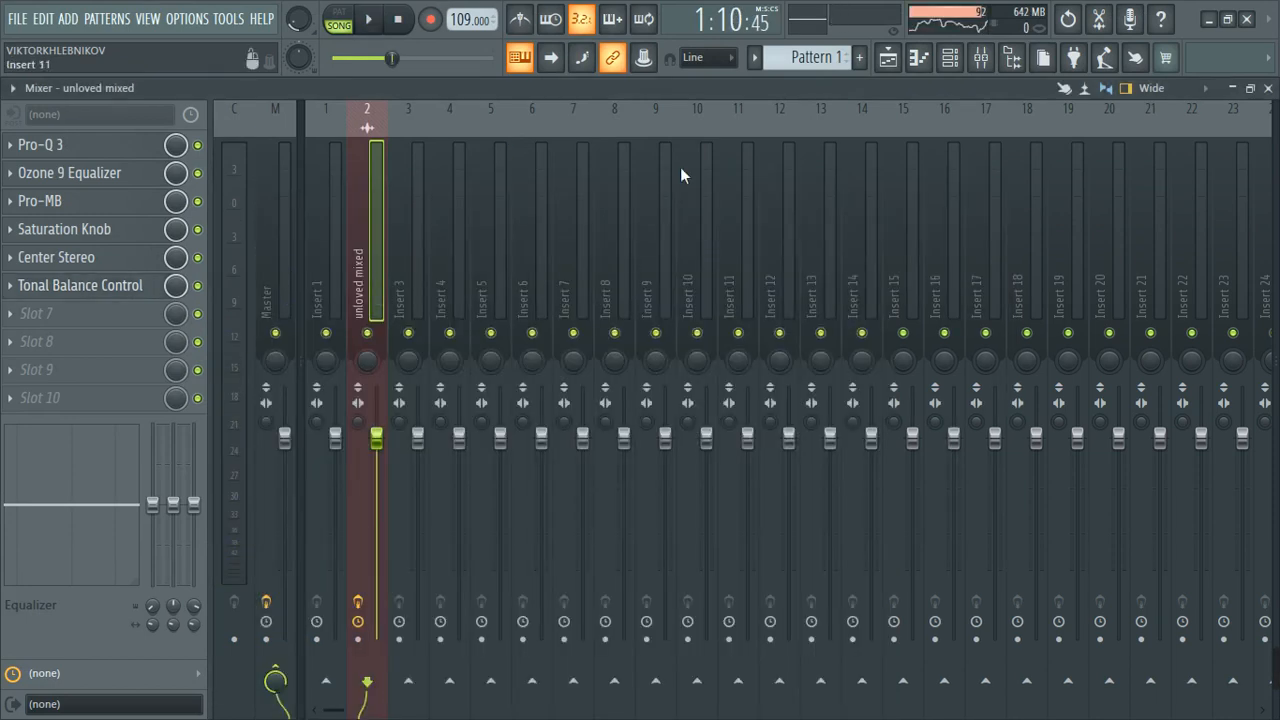
Reopen Tonal Balance Control and compare the playing mix with the Modern target in both Broad and Fine views
{"action": "left_click", "coordinate": [11, 287]}
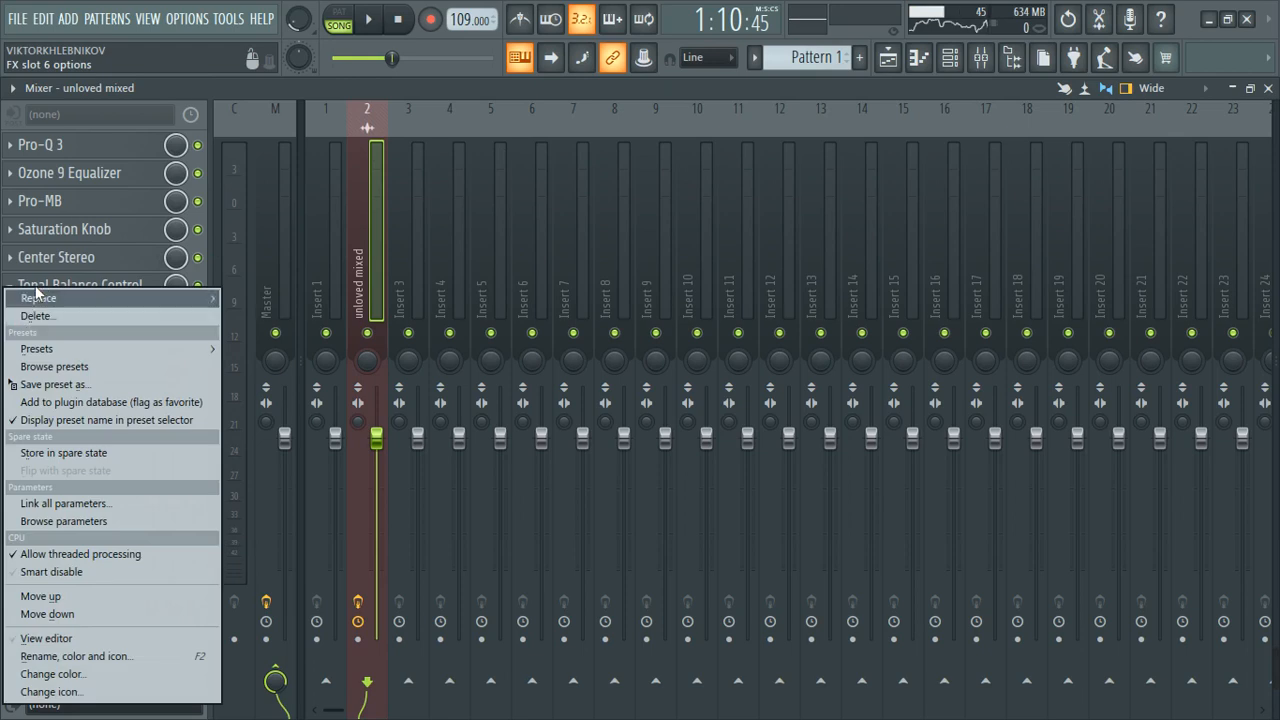
{"action": "left_click", "coordinate": [44, 287]}
{"action": "left_click", "coordinate": [50, 288]}
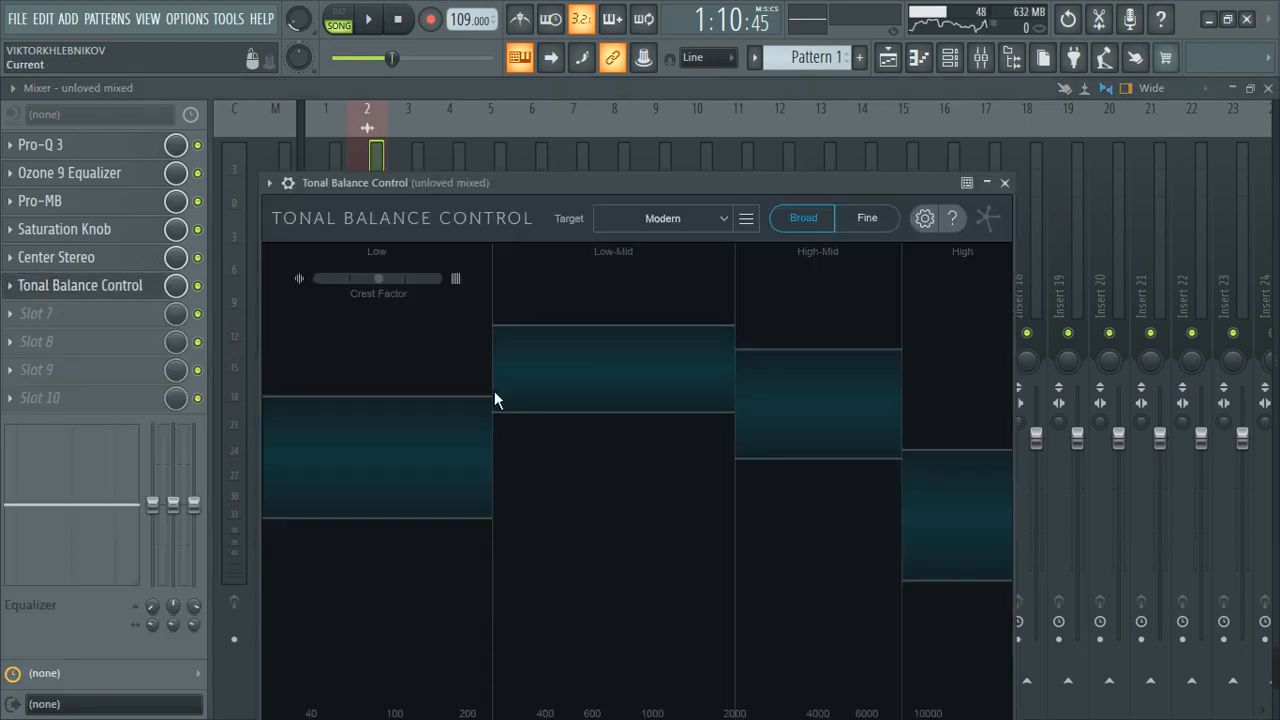
{"action": "key", "text": "space"}
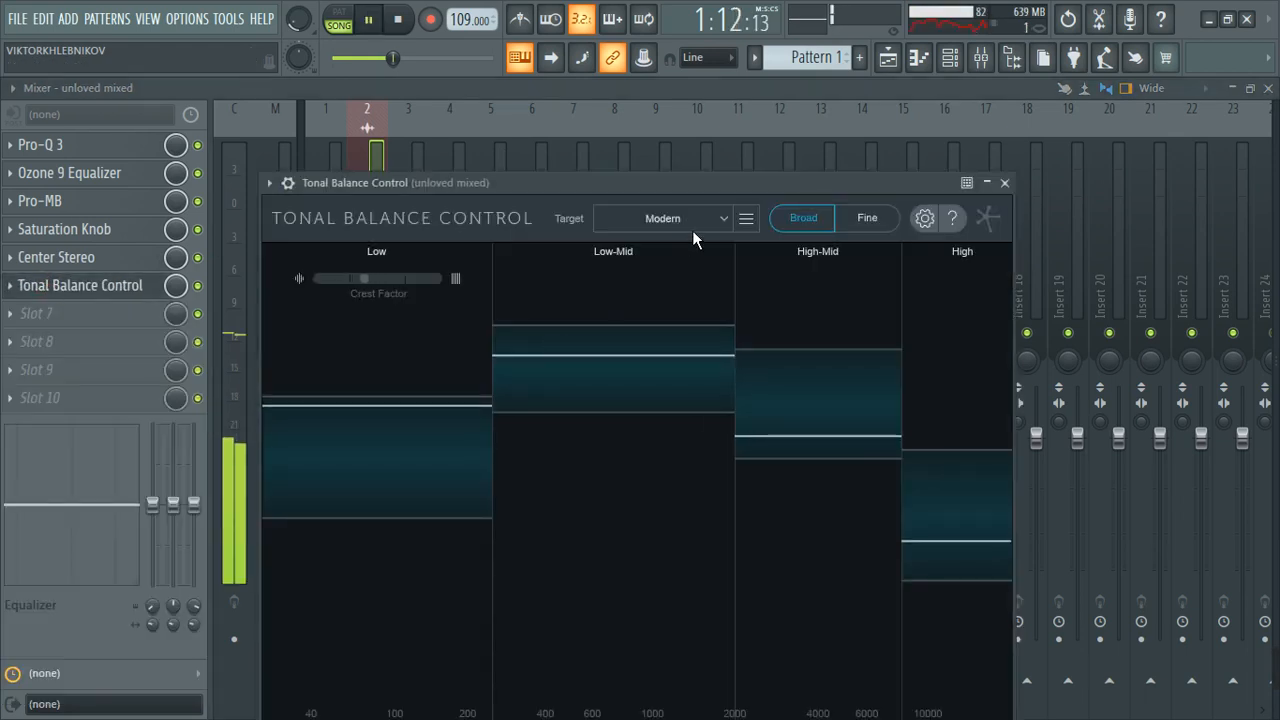
{"action": "key", "text": "space"}
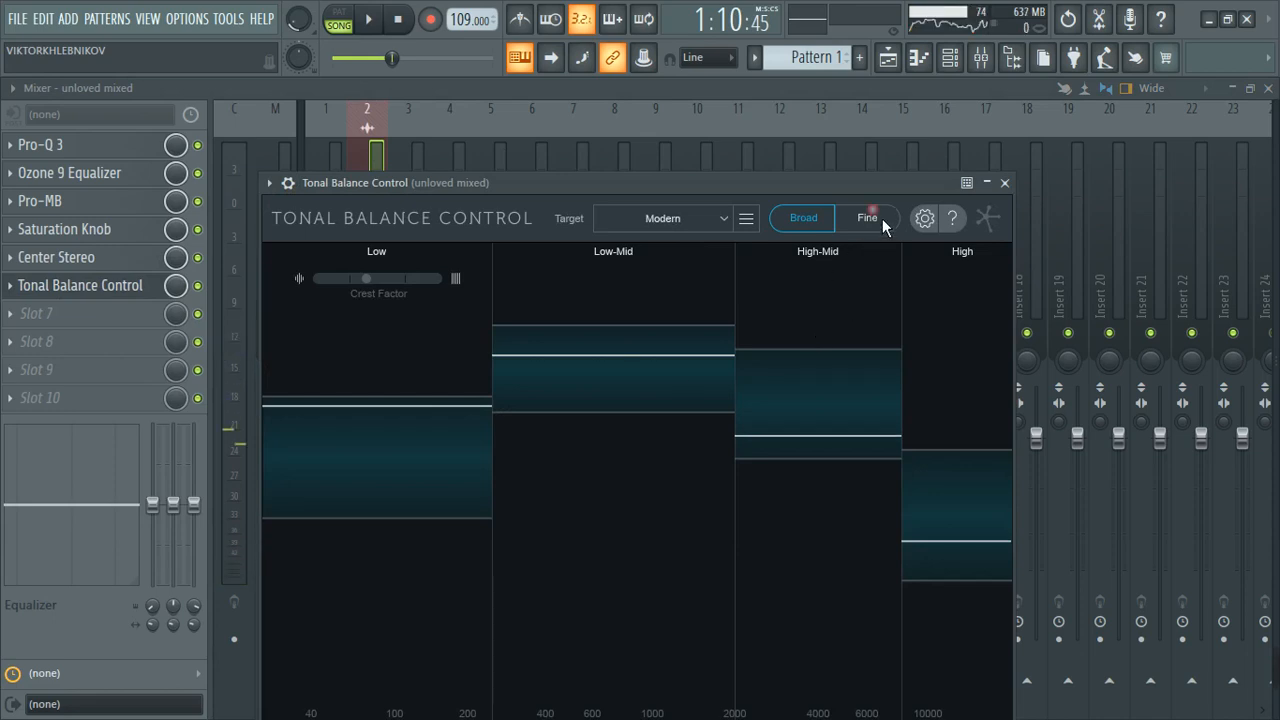
{"action": "left_click", "coordinate": [882, 218]}
{"action": "key", "text": "space"}
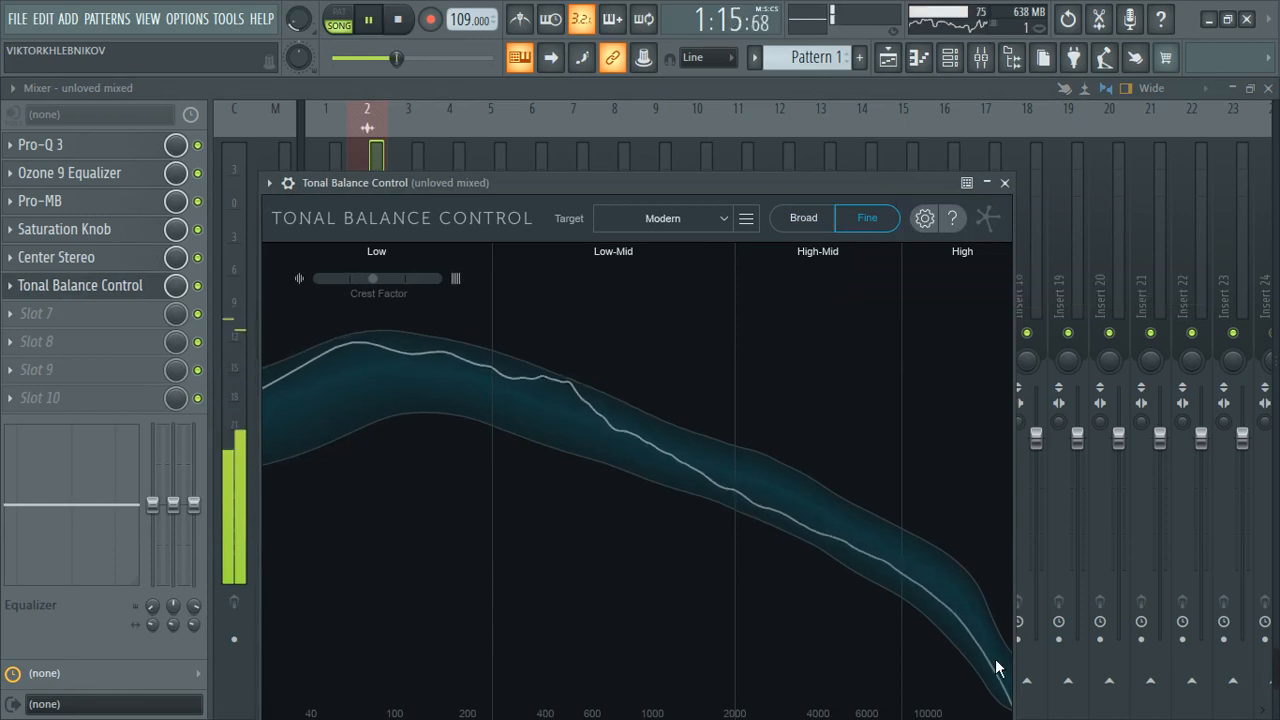
{"action": "key", "text": "space"}
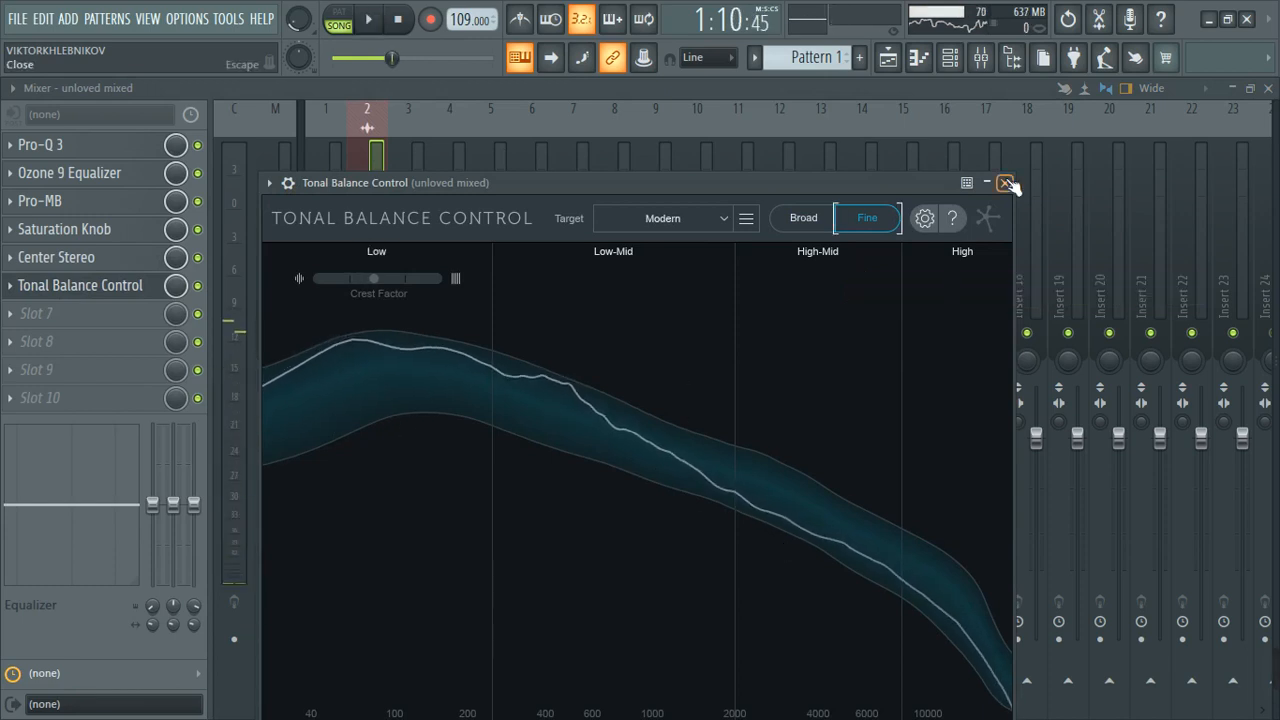
{"action": "left_click", "coordinate": [1007, 184]}
Delete Tonal Balance Control from slot 6 of the unloved mixed track and confirm the removal
{"action": "left_click", "coordinate": [20, 286]}
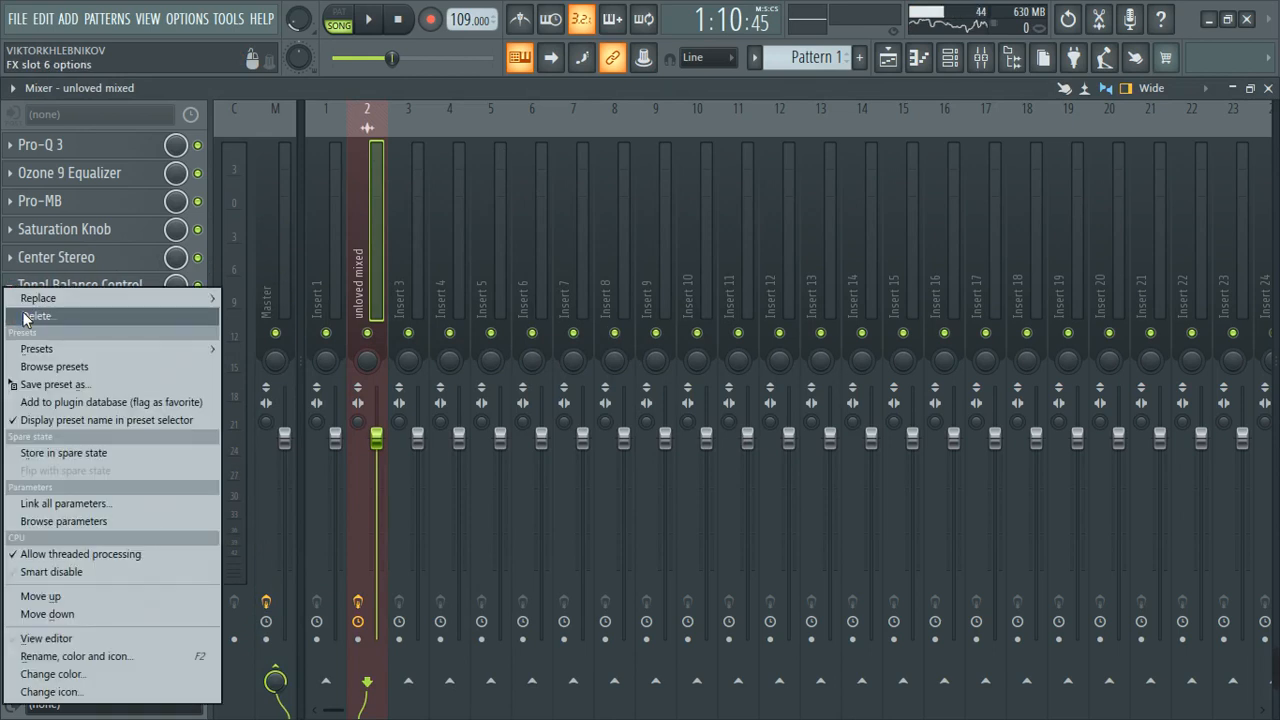
{"action": "left_click", "coordinate": [27, 316]}
{"action": "left_click", "coordinate": [729, 435]}
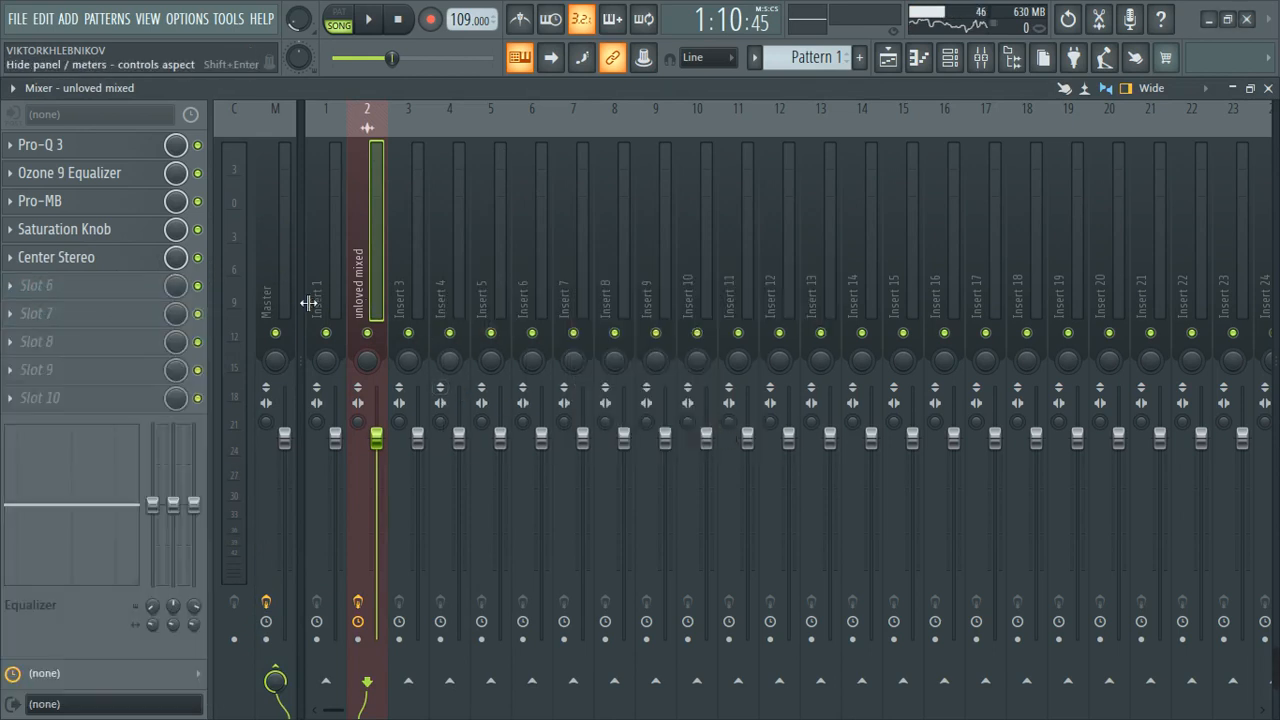
Review the effect chains of the Master and unloved mixed tracks, and reset the project's main volume to its default
{"action": "left_click", "coordinate": [282, 281]}
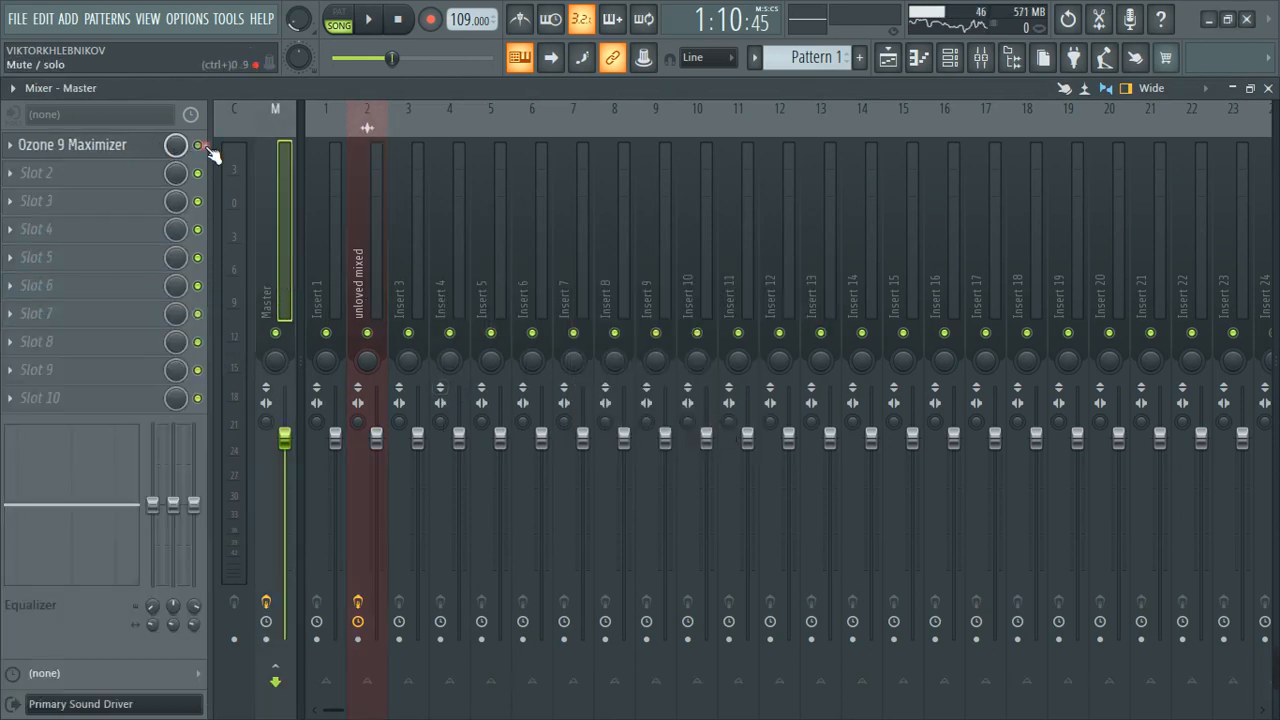
{"action": "left_click", "coordinate": [370, 287]}
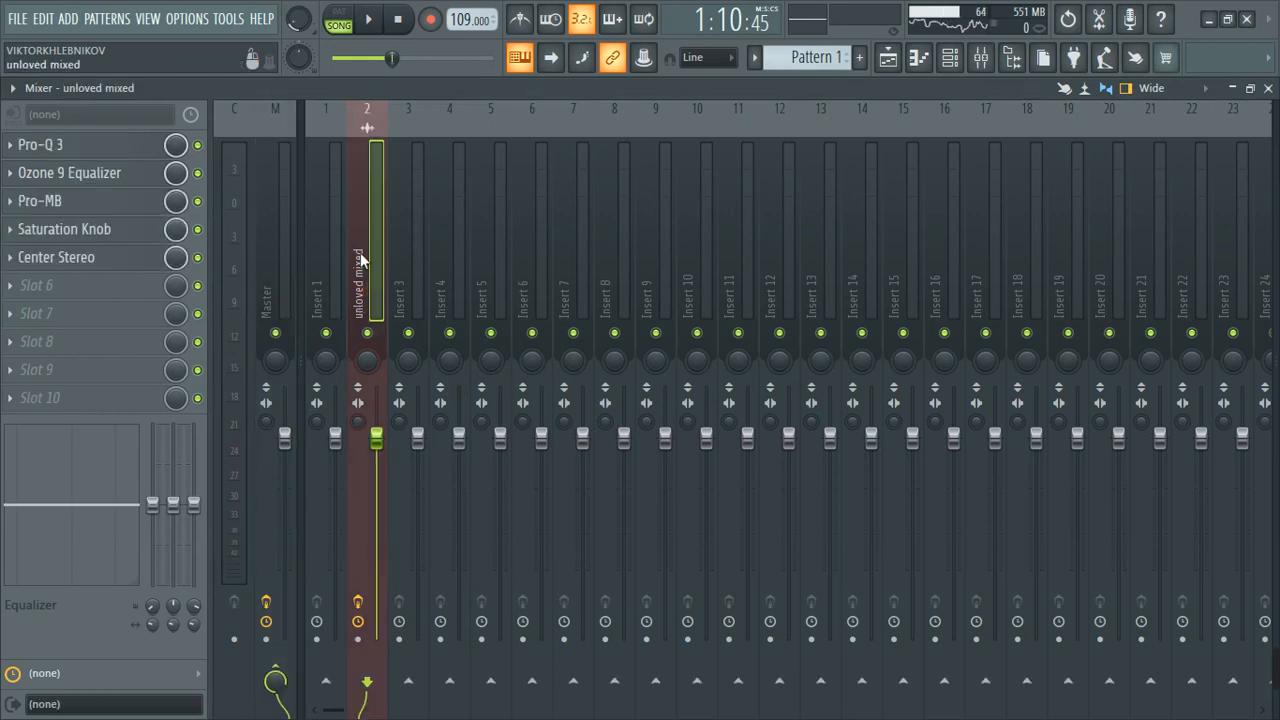
{"action": "left_click", "coordinate": [285, 263]}
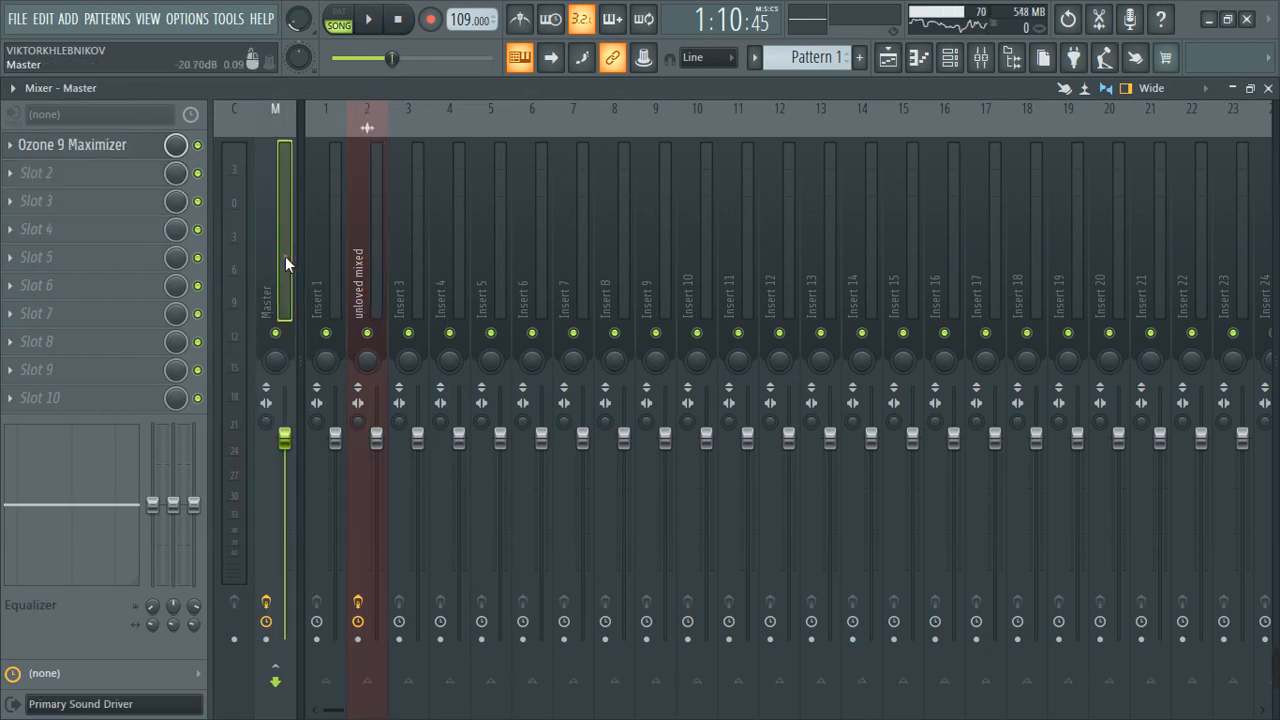
{"action": "right_click", "coordinate": [304, 25]}
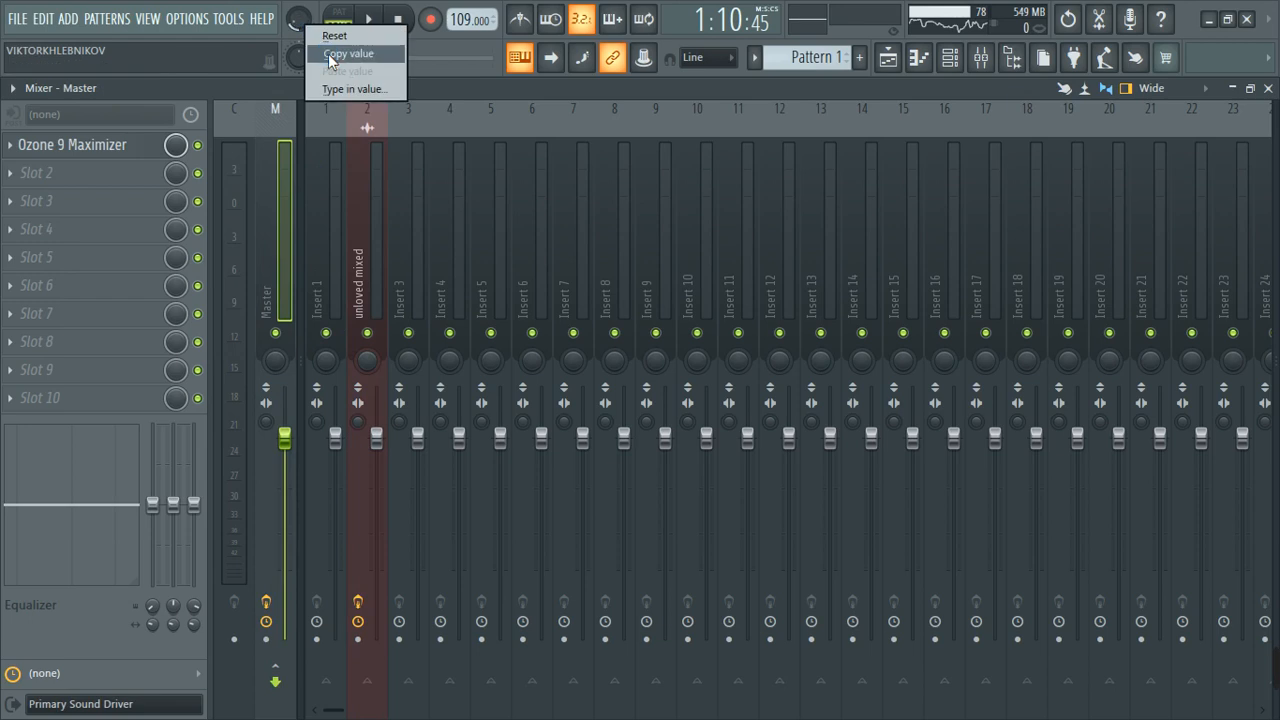
{"action": "left_click", "coordinate": [334, 40]}
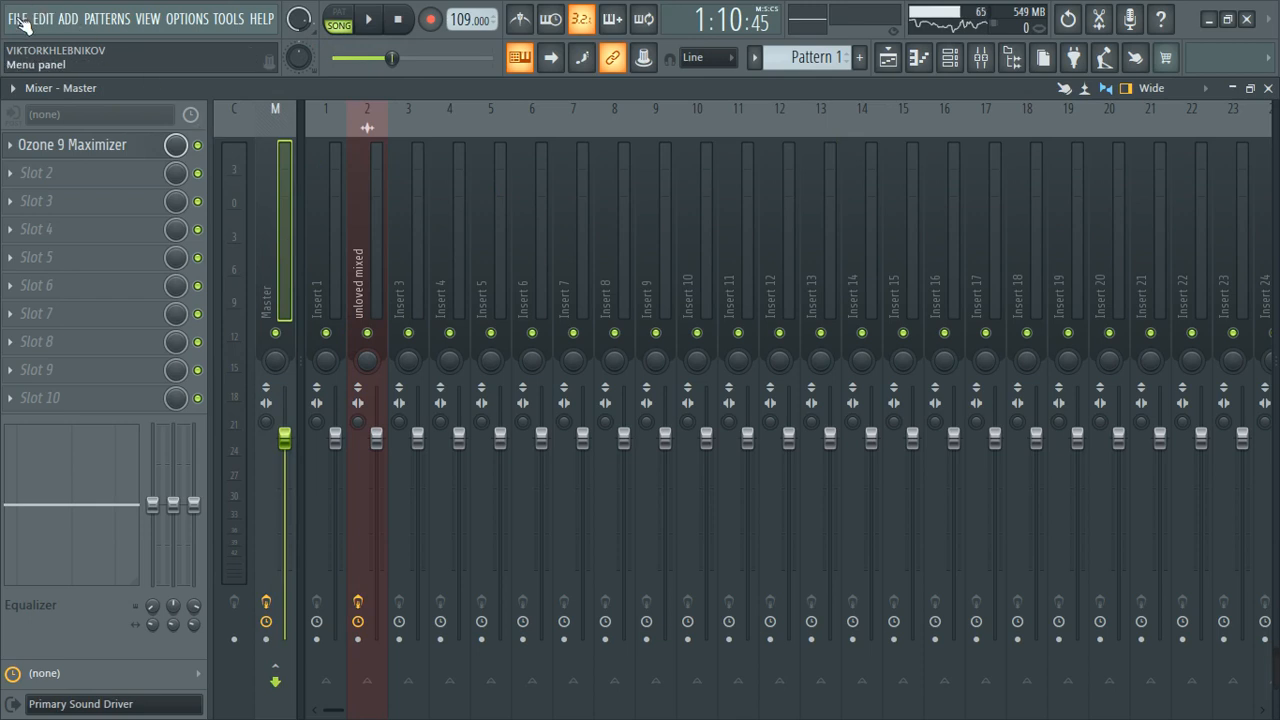
Switch from the mixer to the Playlist and reduce the height of Track 1 holding the unloved mixed clip
{"action": "left_click", "coordinate": [890, 60]}
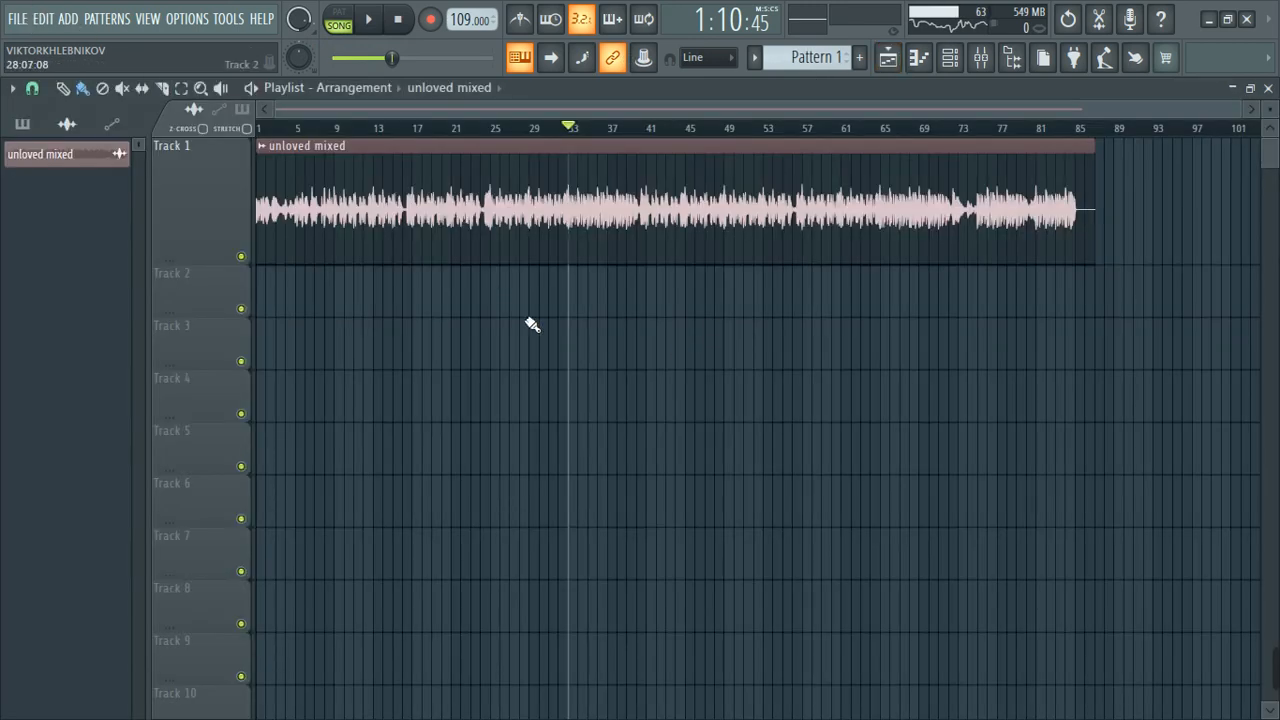
{"action": "left_click_drag", "start_coordinate": [222, 266], "coordinate": [217, 218]}
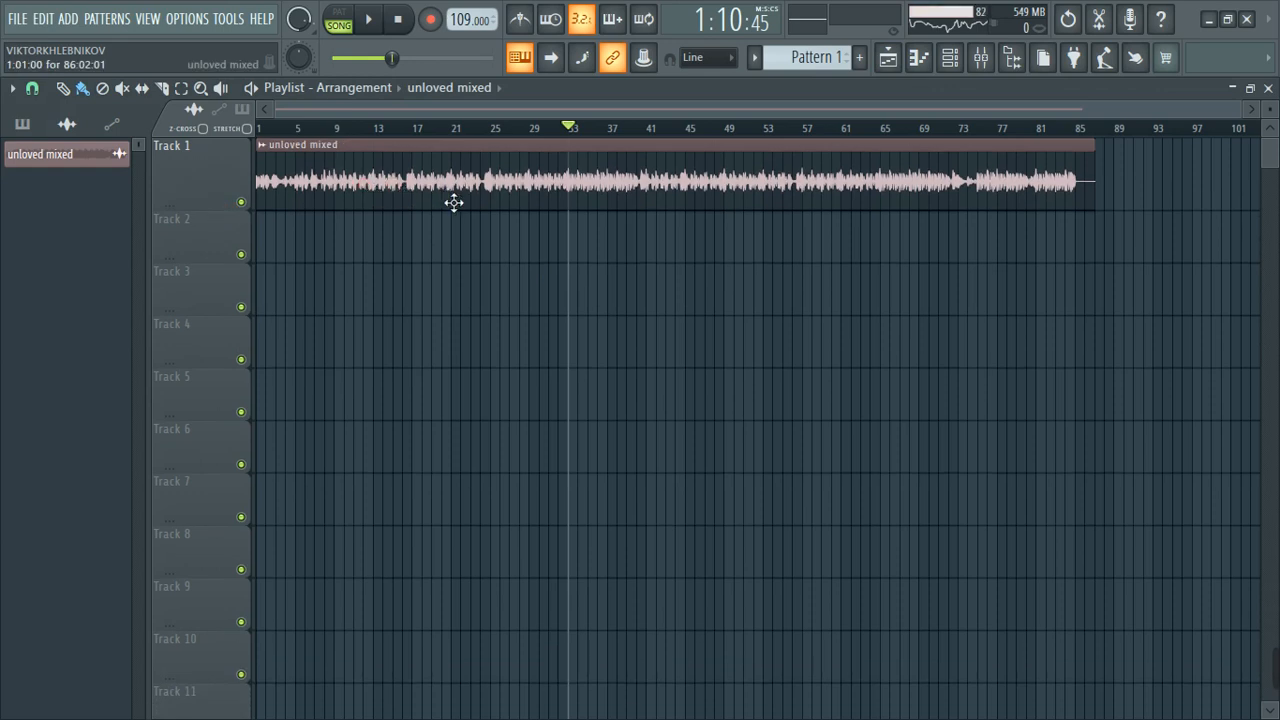